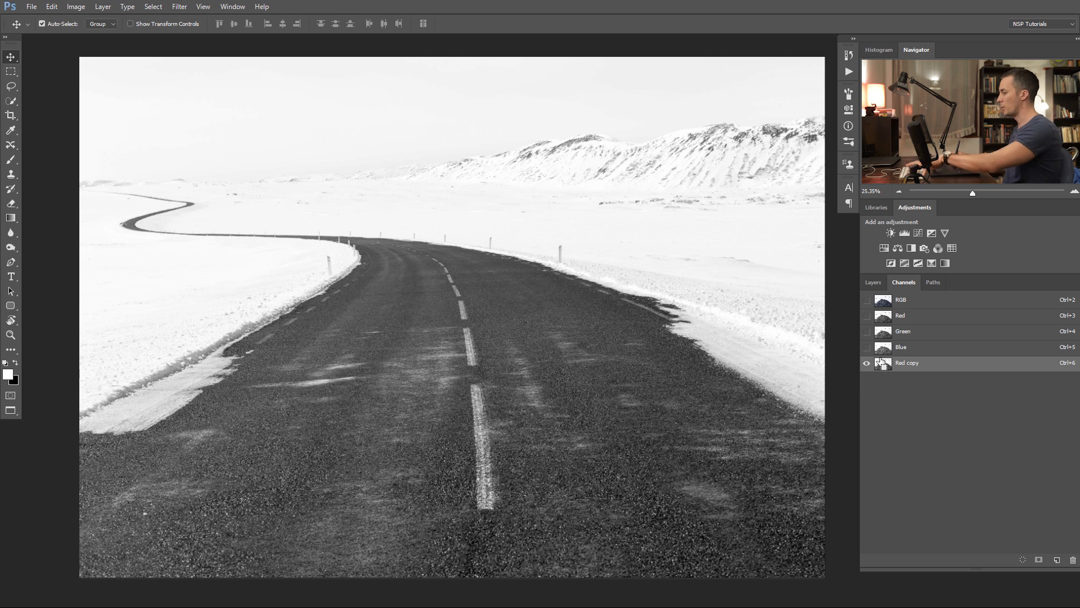
Step: Use Levels on the Red copy channel to turn the road nearly solid black and the snow and sky white
{"action": "key", "text": "ctrl+l"}
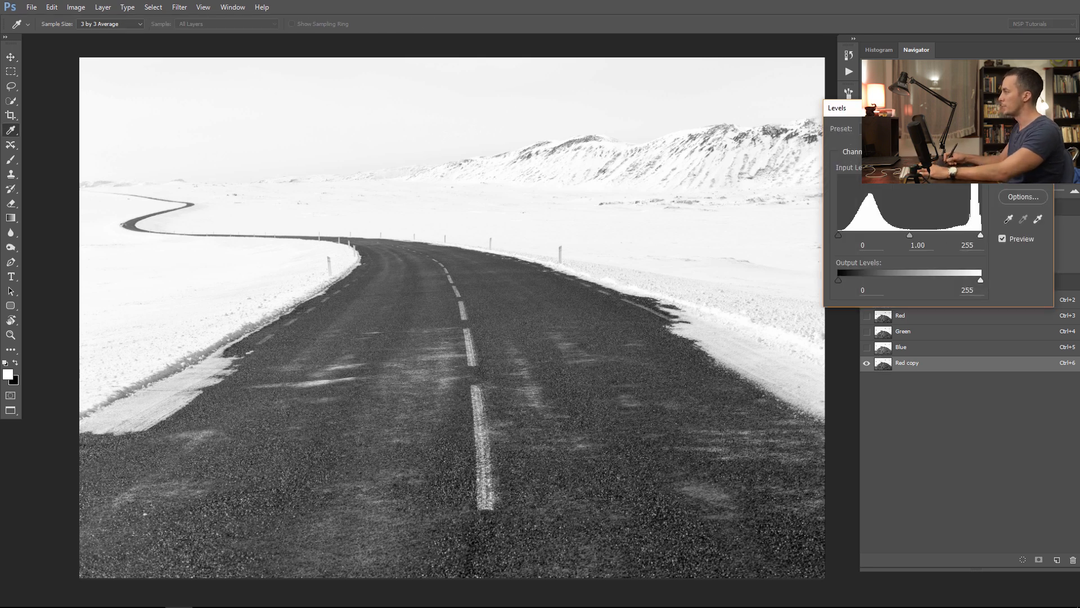
{"action": "left_click_drag", "start_coordinate": [787, 237], "coordinate": [911, 235]}
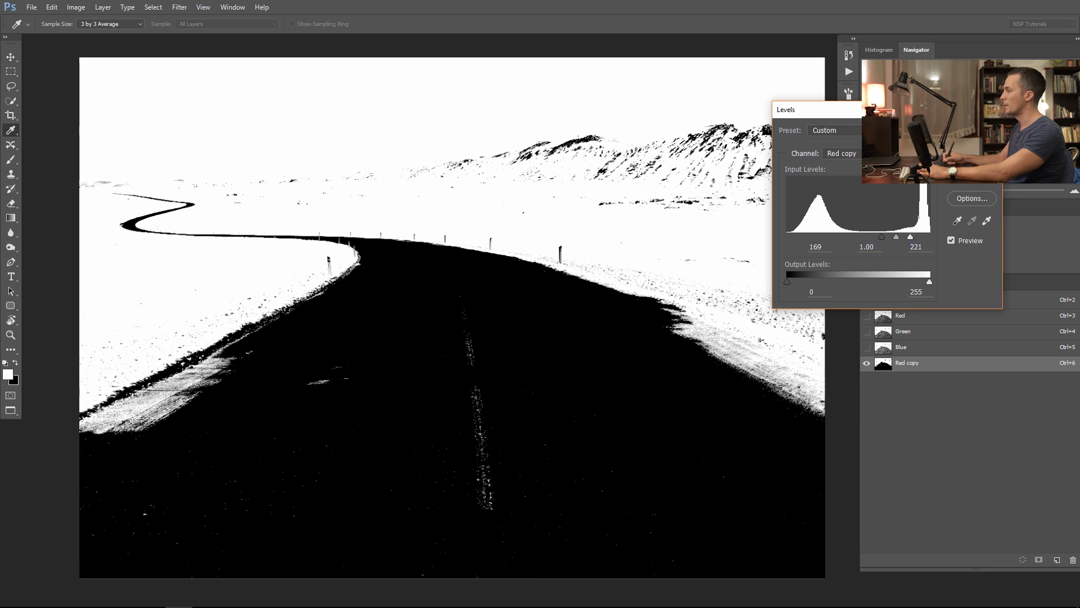
{"action": "key", "text": "Return"}
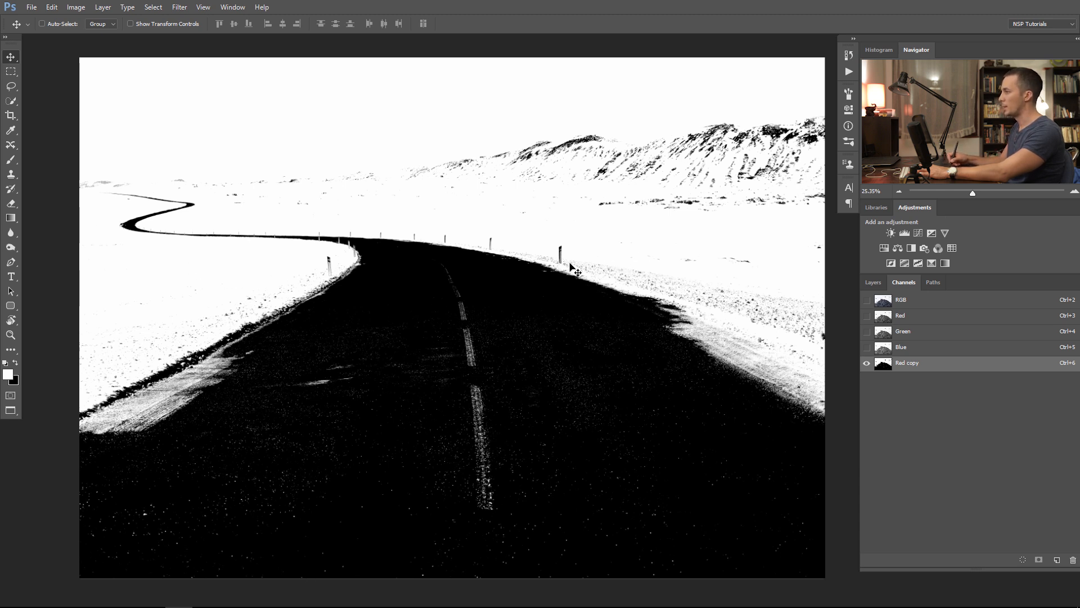
Step: Lasso the interior of the foreground road, fill it with black and clear the selection
{"action": "key", "text": "l"}
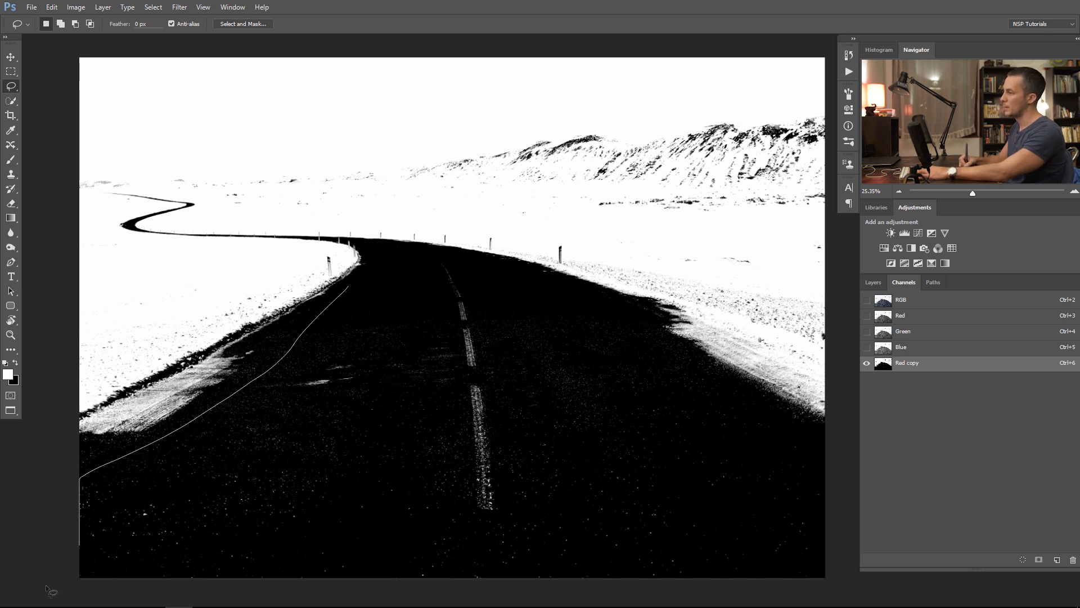
{"action": "left_click_drag", "start_coordinate": [539, 588], "coordinate": [795, 583]}
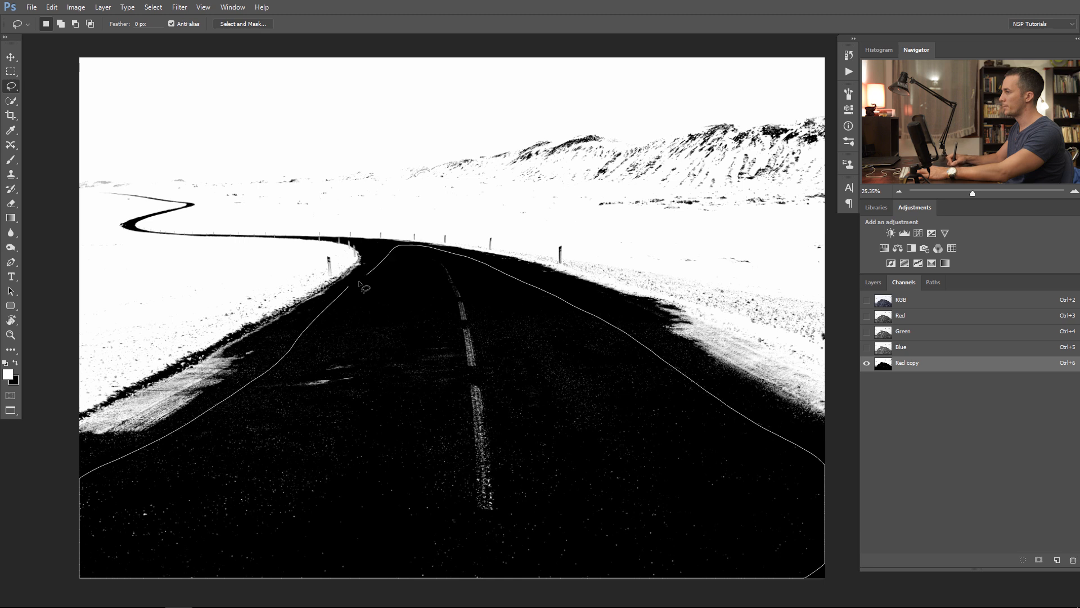
{"action": "left_click_drag", "start_coordinate": [380, 325], "coordinate": [383, 328]}
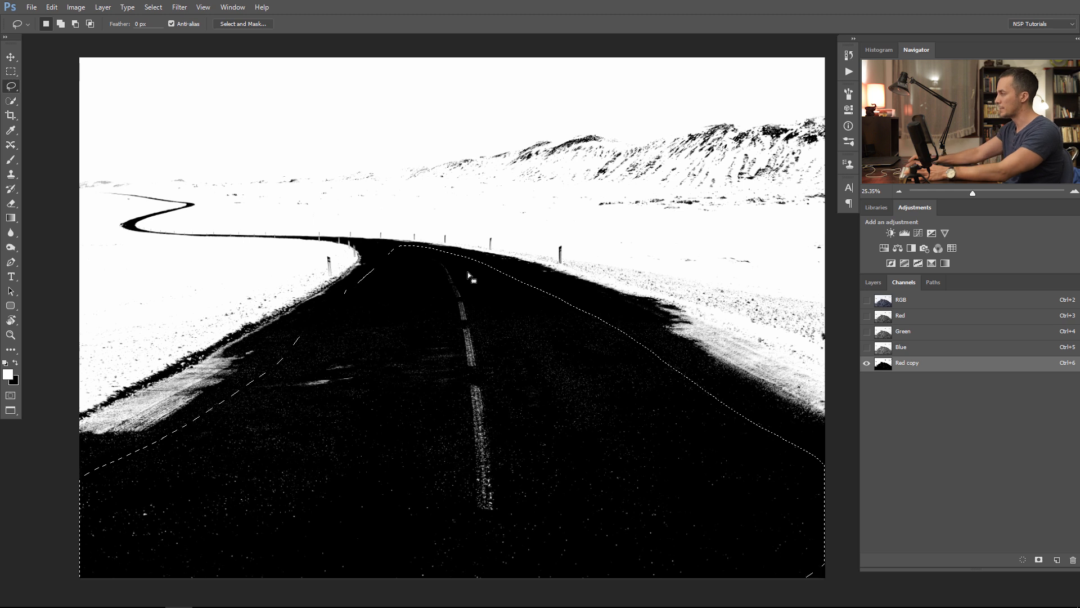
{"action": "key", "text": "ctrl+BackSpace"}
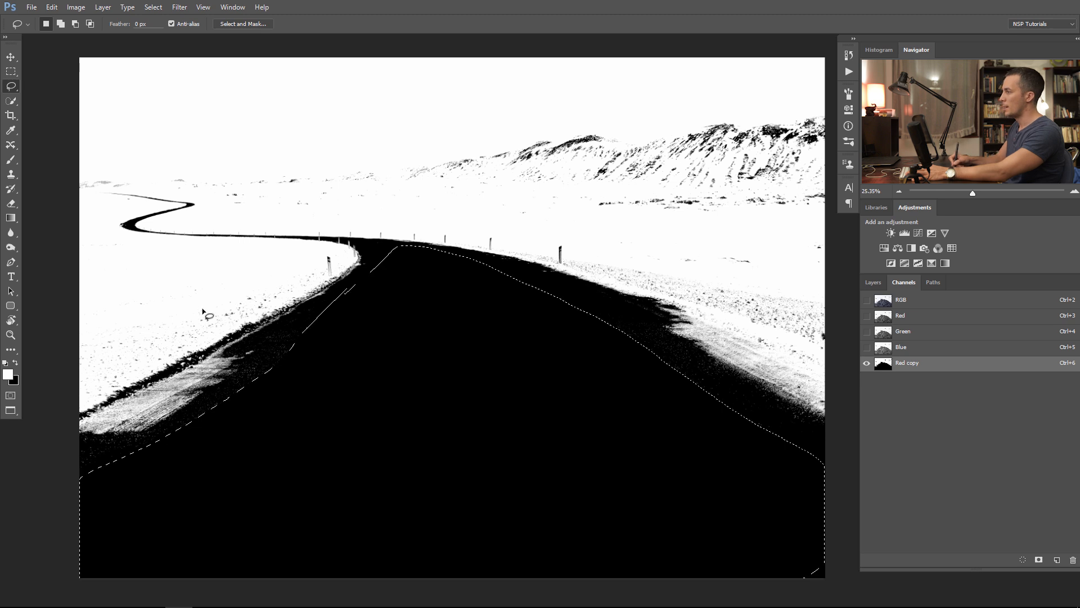
{"action": "key", "text": "ctrl+d"}
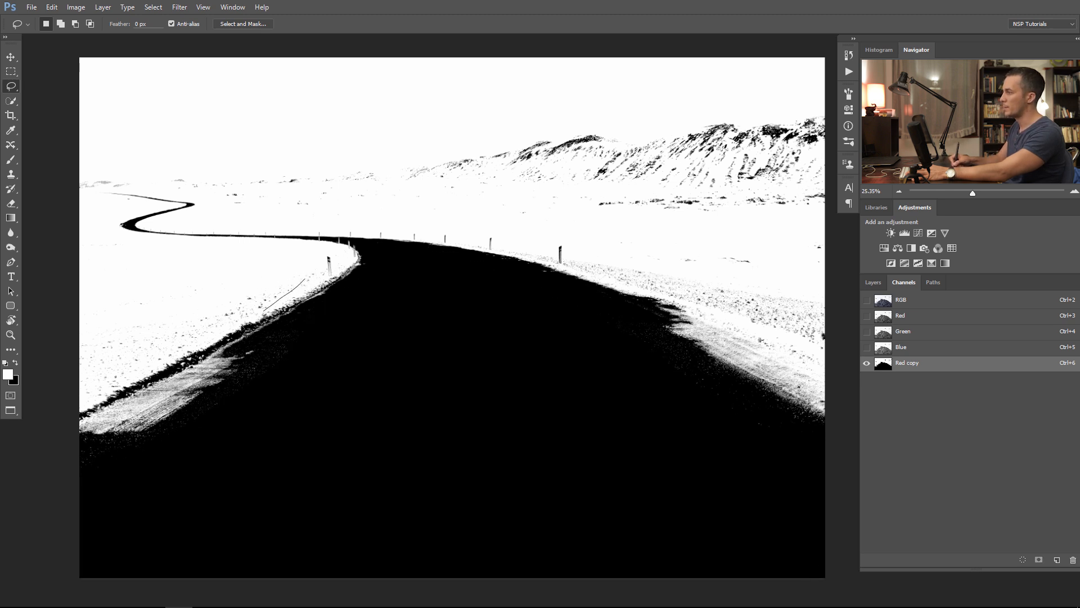
Step: Lasso the snowfield left of the road up to the horizon and fill it with white
{"action": "left_click_drag", "start_coordinate": [167, 366], "coordinate": [169, 364]}
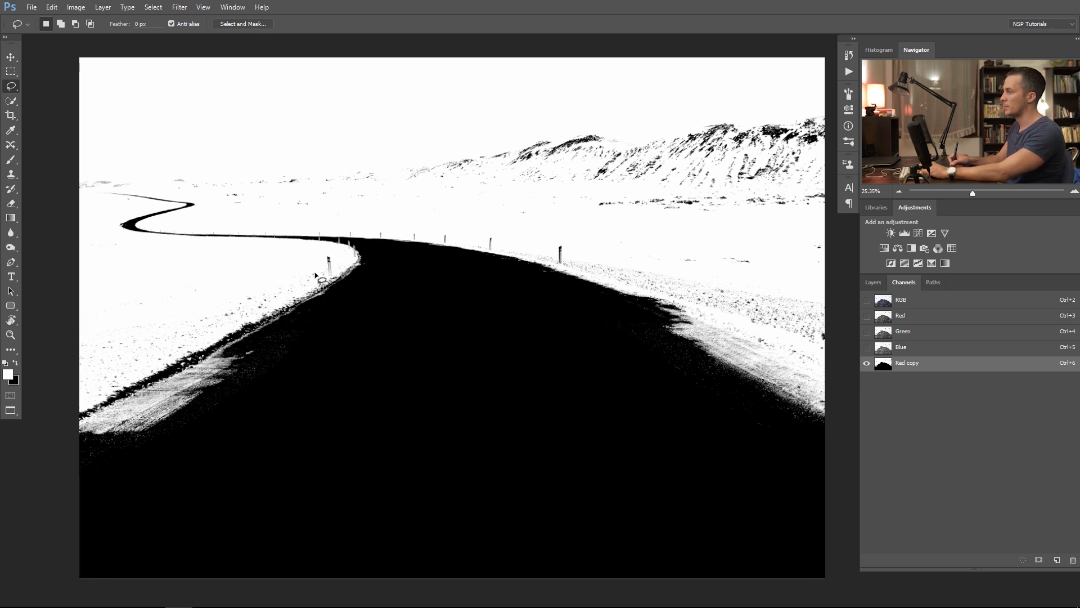
{"action": "mouse_move", "coordinate": [84, 403]}
{"action": "left_mouse_down"}
{"action": "mouse_move", "coordinate": [51, 378]}
{"action": "mouse_move", "coordinate": [64, 304]}
{"action": "mouse_move", "coordinate": [56, 181]}
{"action": "left_mouse_up"}
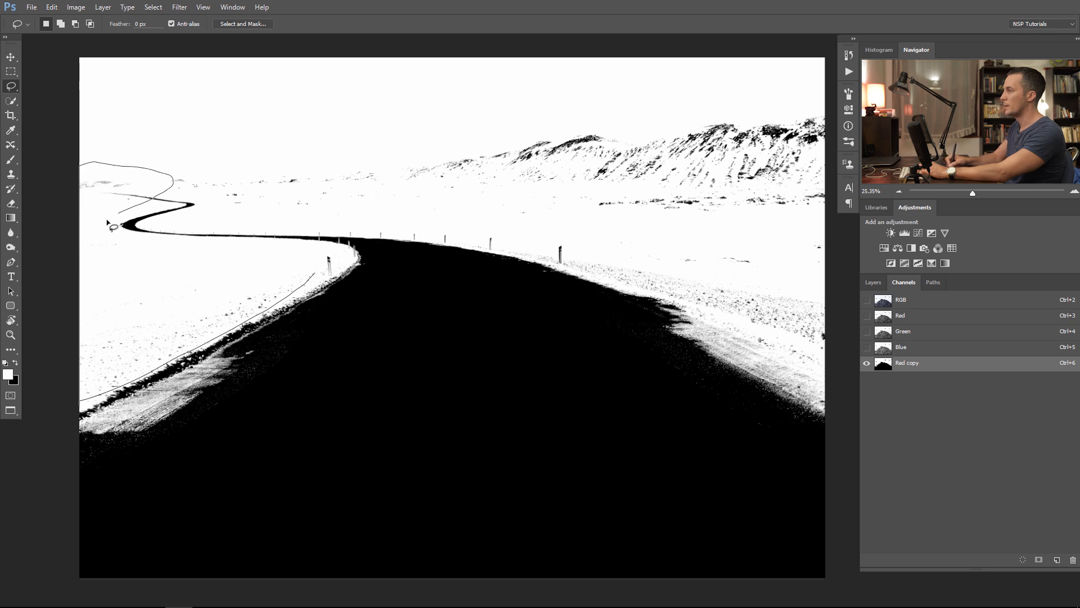
{"action": "left_click_drag", "start_coordinate": [317, 263], "coordinate": [315, 269]}
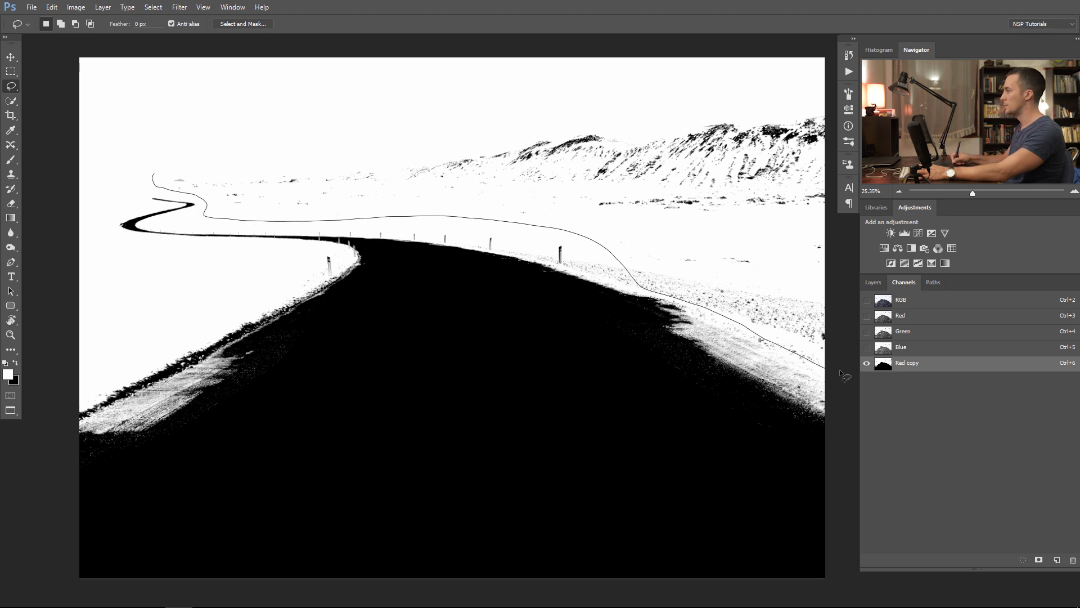
Step: Lasso the sky, mountains and snow above and right of the road, fill them with white and deselect
{"action": "mouse_move", "coordinate": [642, 82]}
{"action": "left_mouse_down"}
{"action": "mouse_move", "coordinate": [404, 82]}
{"action": "mouse_move", "coordinate": [218, 99]}
{"action": "mouse_move", "coordinate": [207, 131]}
{"action": "mouse_move", "coordinate": [181, 135]}
{"action": "left_mouse_up"}
{"action": "key", "text": "alt+BackSpace"}
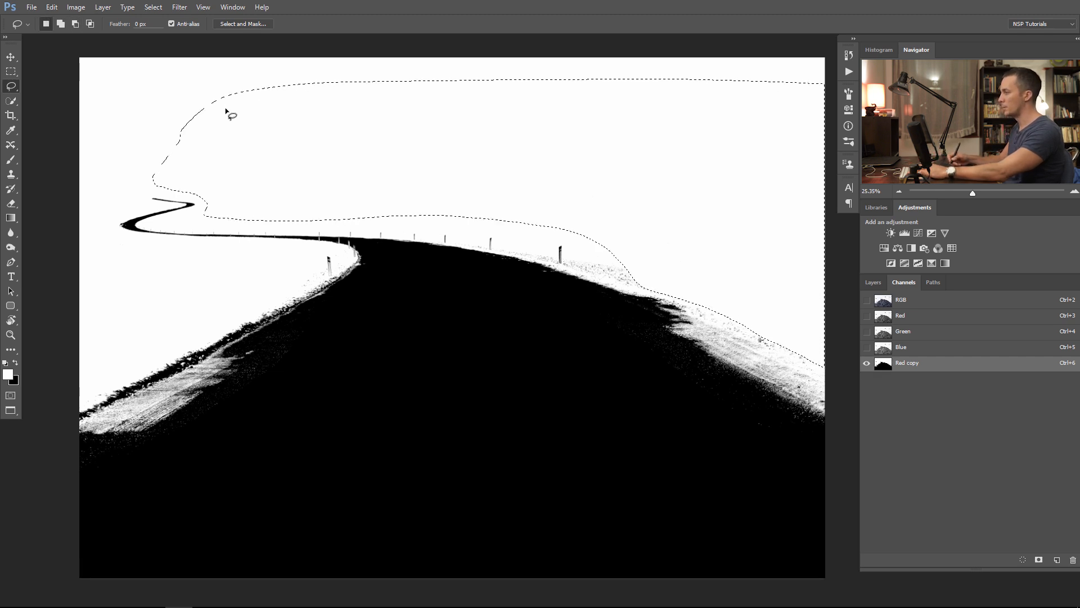
{"action": "key", "text": "ctrl+d"}
Step: Set up a large Brush with 51% hardness, trying a white stroke on the road and undoing it
{"action": "left_click", "coordinate": [11, 160]}
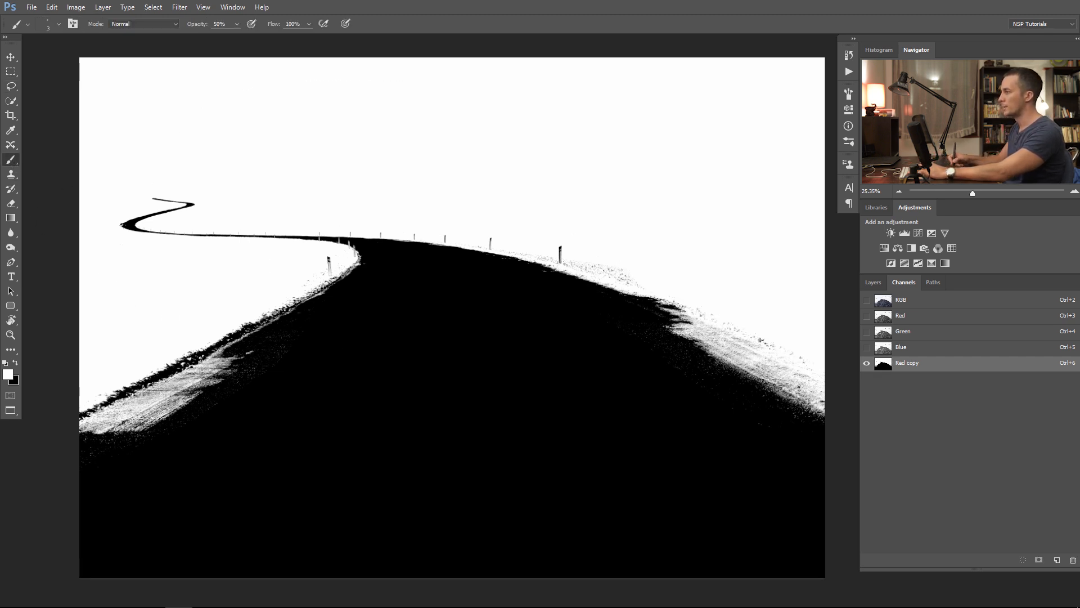
{"action": "right_click", "coordinate": [406, 349]}
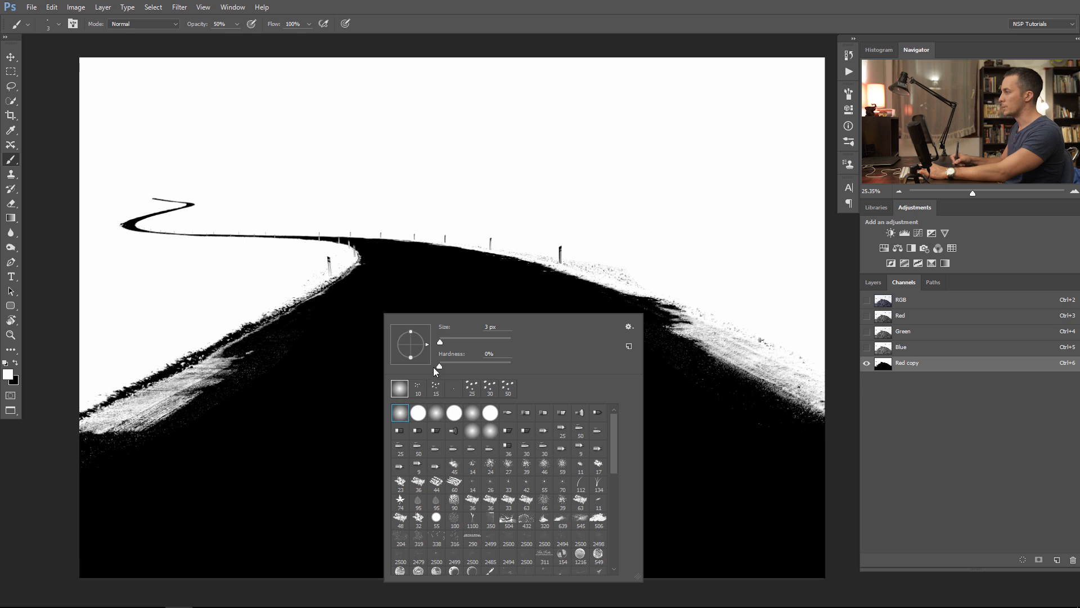
{"action": "left_click_drag", "start_coordinate": [441, 365], "coordinate": [460, 366]}
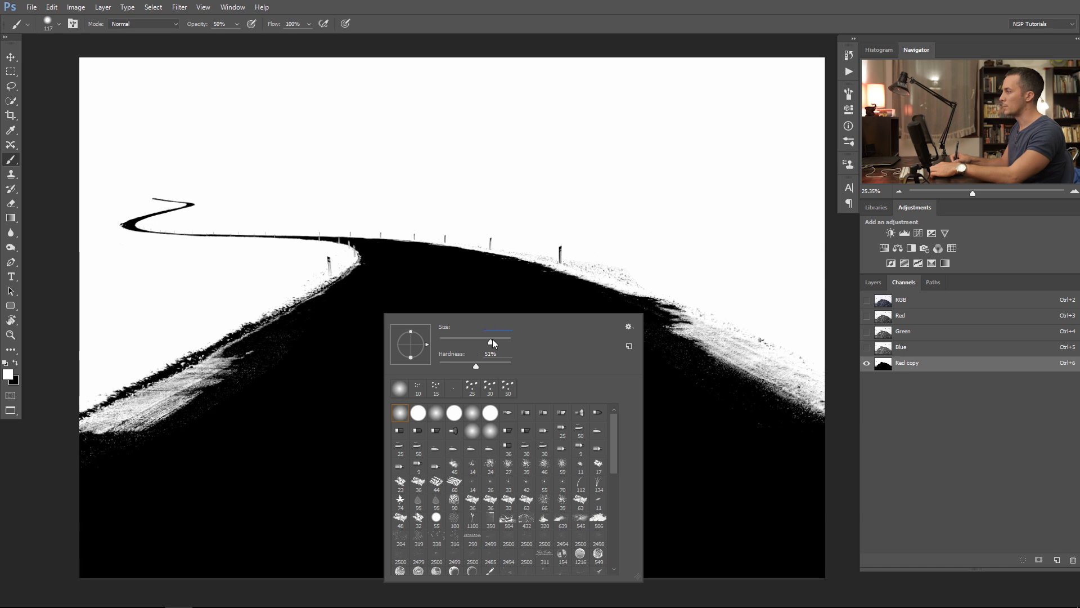
{"action": "left_click_drag", "start_coordinate": [492, 339], "coordinate": [496, 339]}
{"action": "left_click_drag", "start_coordinate": [312, 393], "coordinate": [291, 405]}
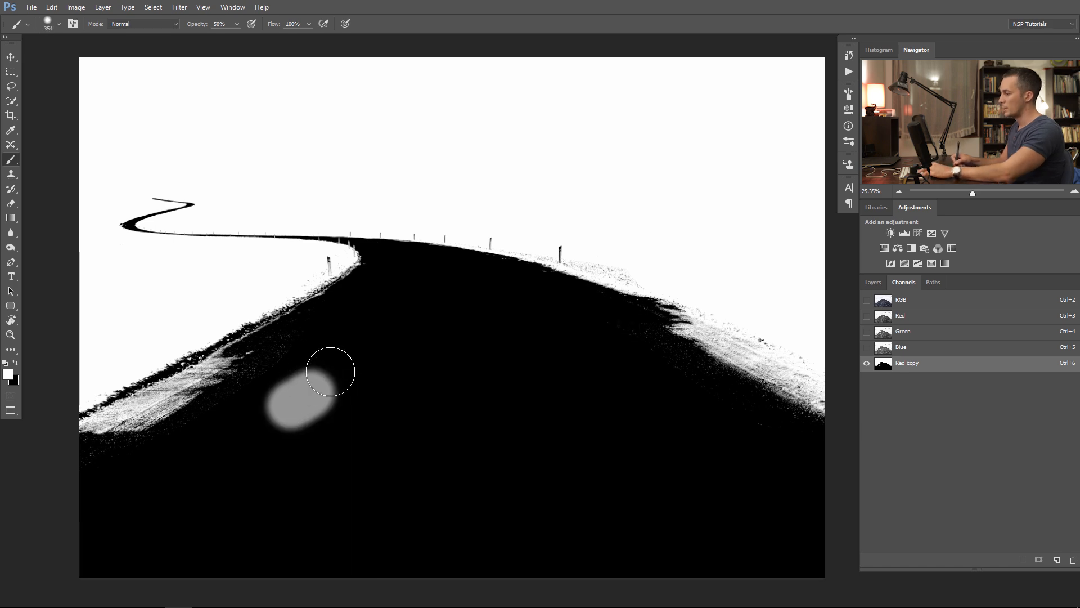
{"action": "key", "text": "ctrl+z"}
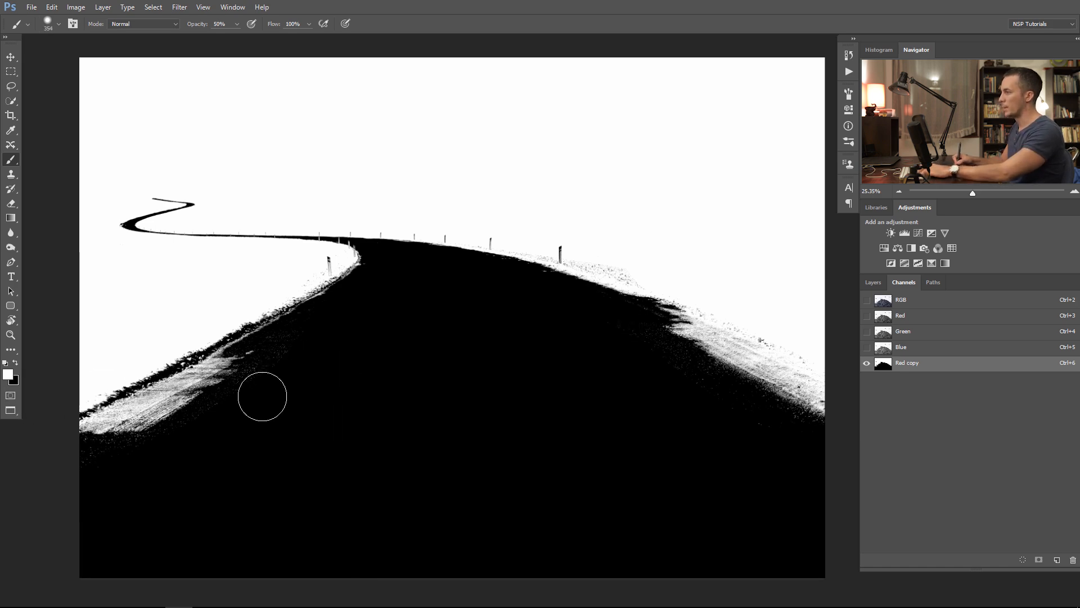
Step: Paint black at 100% opacity over the white specks inside the left edge of the foreground road
{"action": "mouse_move", "coordinate": [210, 401]}
{"action": "left_mouse_down"}
{"action": "mouse_move", "coordinate": [253, 397]}
{"action": "mouse_move", "coordinate": [307, 365]}
{"action": "left_mouse_up"}
{"action": "key", "text": "x"}
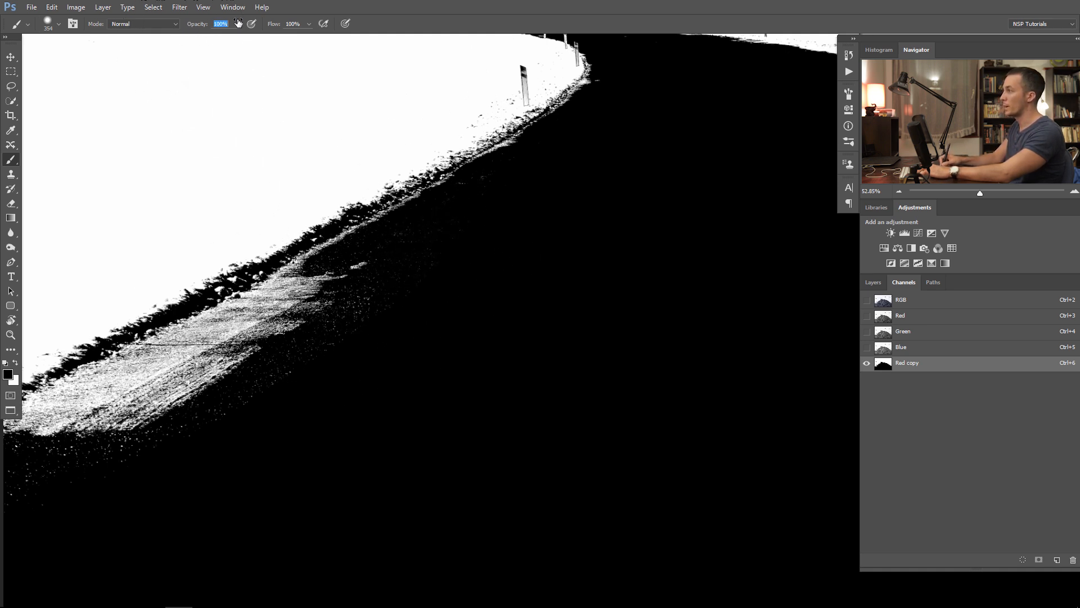
{"action": "key", "text": "Return"}
{"action": "left_click_drag", "start_coordinate": [457, 258], "coordinate": [333, 378]}
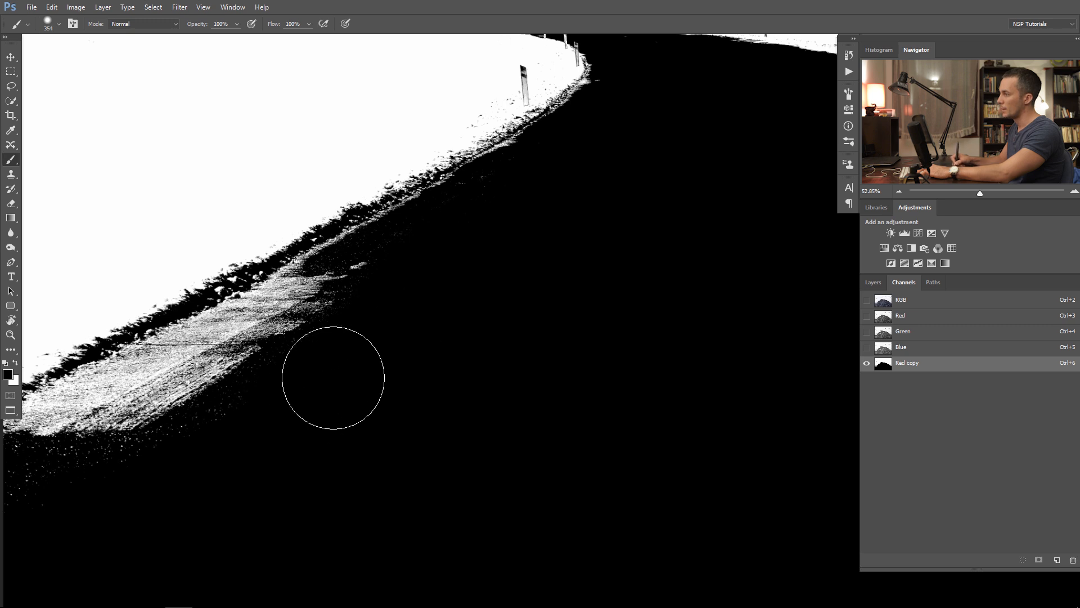
{"action": "mouse_move", "coordinate": [191, 471]}
{"action": "left_mouse_down"}
{"action": "mouse_move", "coordinate": [397, 356]}
{"action": "mouse_move", "coordinate": [264, 362]}
{"action": "mouse_move", "coordinate": [317, 357]}
{"action": "left_mouse_up"}
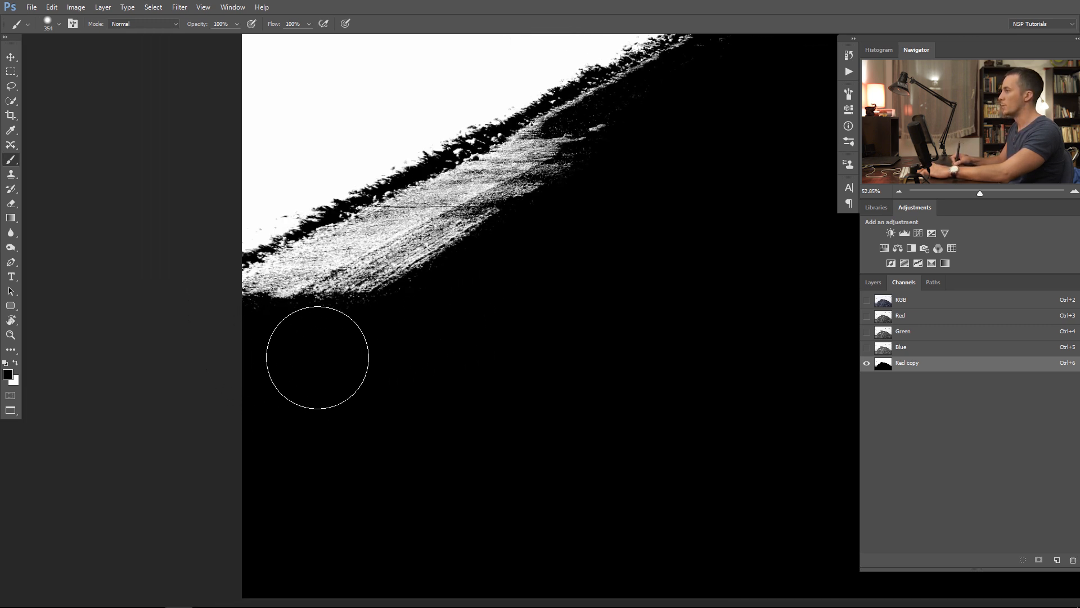
{"action": "left_click_drag", "start_coordinate": [491, 334], "coordinate": [364, 414]}
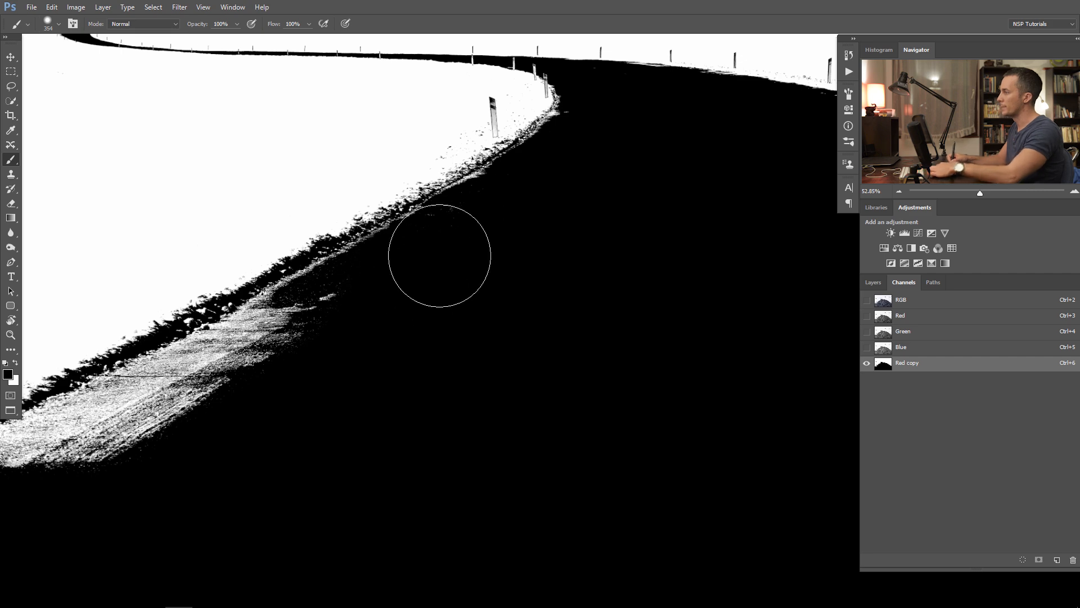
Step: Reduce the brush size to 100 px and check the left road edge against the full-colour RGB image
{"action": "key", "text": "bracketleft"}
{"action": "key", "text": "bracketleft"}
{"action": "key", "text": "bracketleft"}
{"action": "key", "text": "bracketleft"}
{"action": "key", "text": "bracketleft"}
{"action": "key", "text": "bracketleft"}
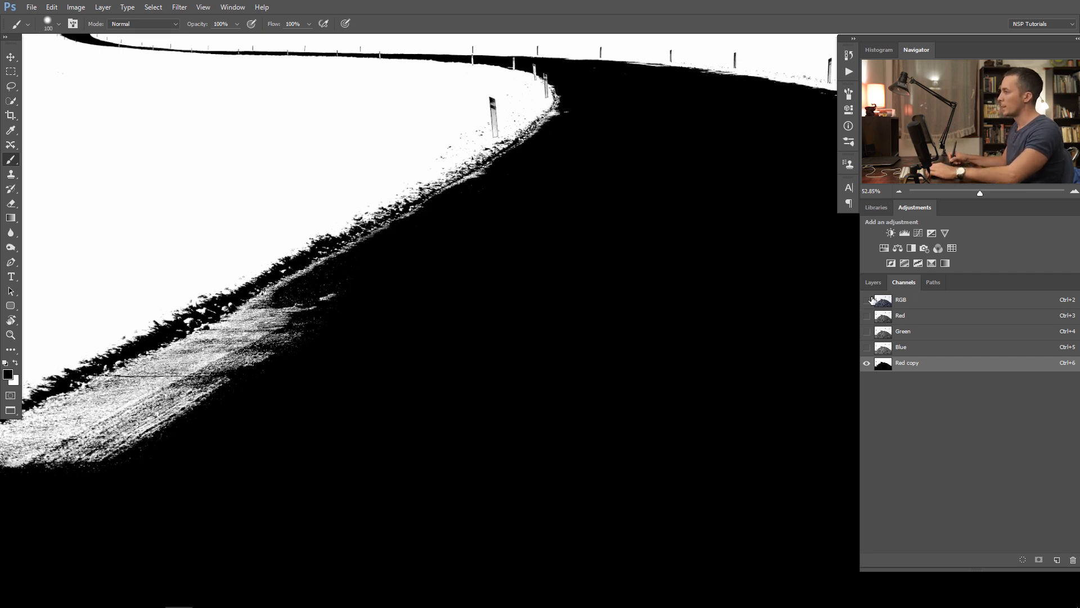
{"action": "left_click", "coordinate": [872, 299]}
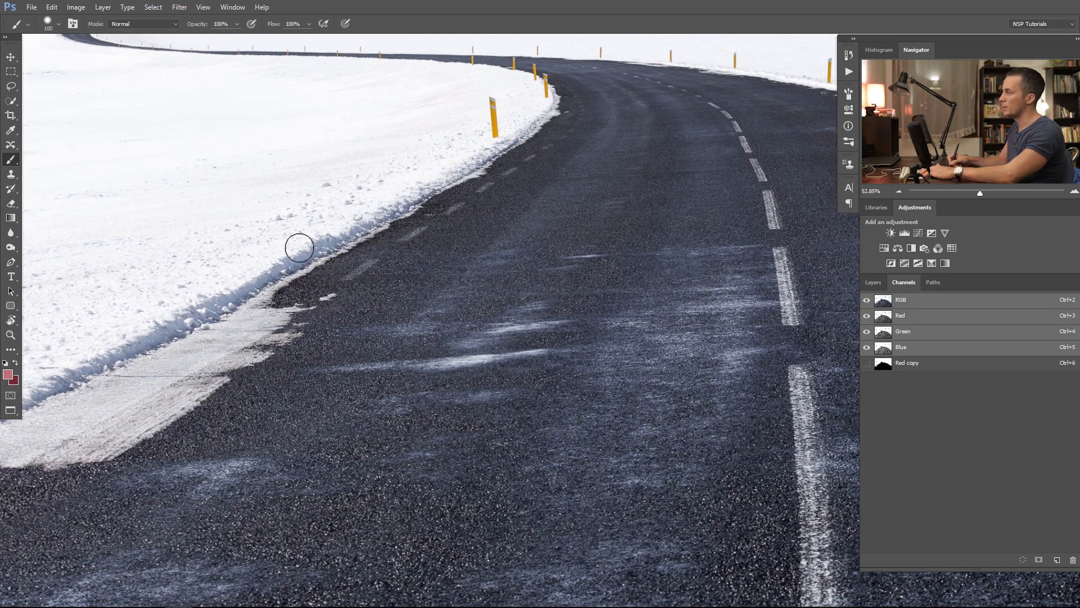
{"action": "left_click_drag", "start_coordinate": [342, 276], "coordinate": [562, 230]}
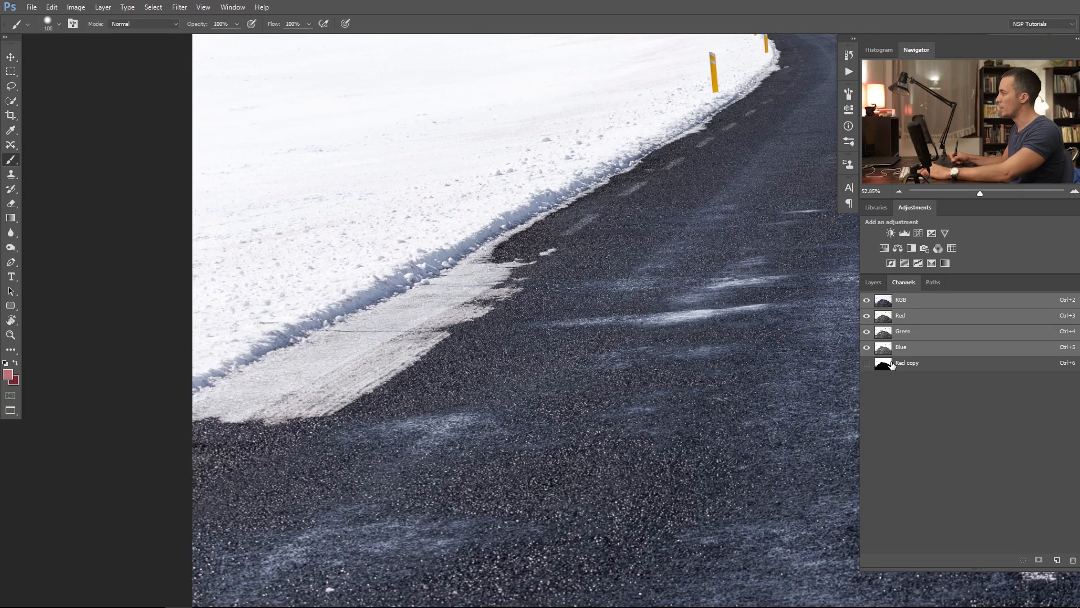
Step: On the Red copy channel, paint white over the dark specks of the snowbank along the left road edge
{"action": "left_click", "coordinate": [891, 365]}
{"action": "key", "text": "x"}
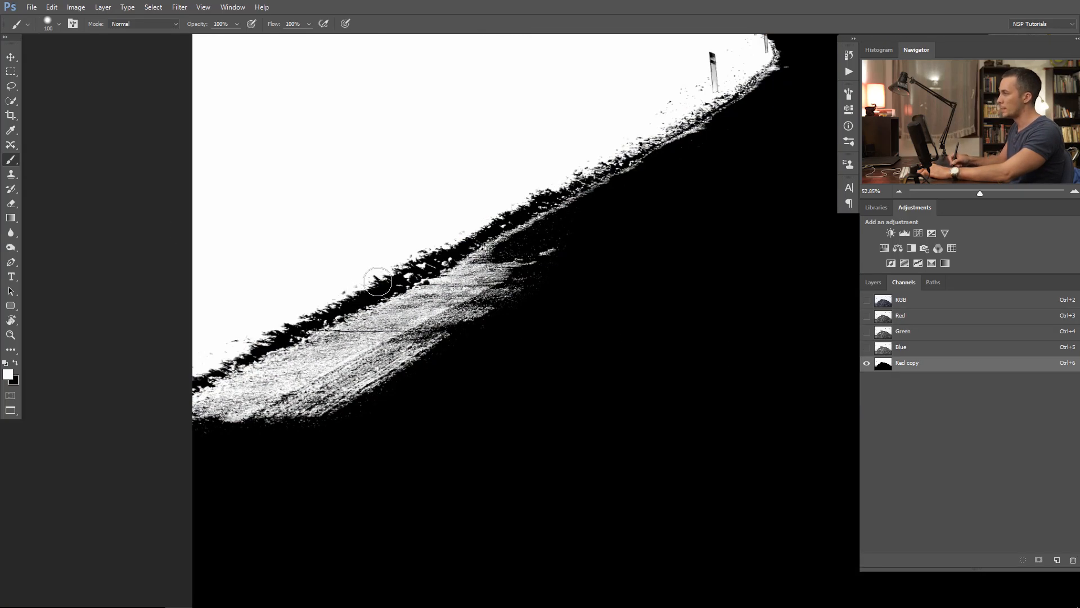
{"action": "left_click_drag", "start_coordinate": [388, 281], "coordinate": [233, 360]}
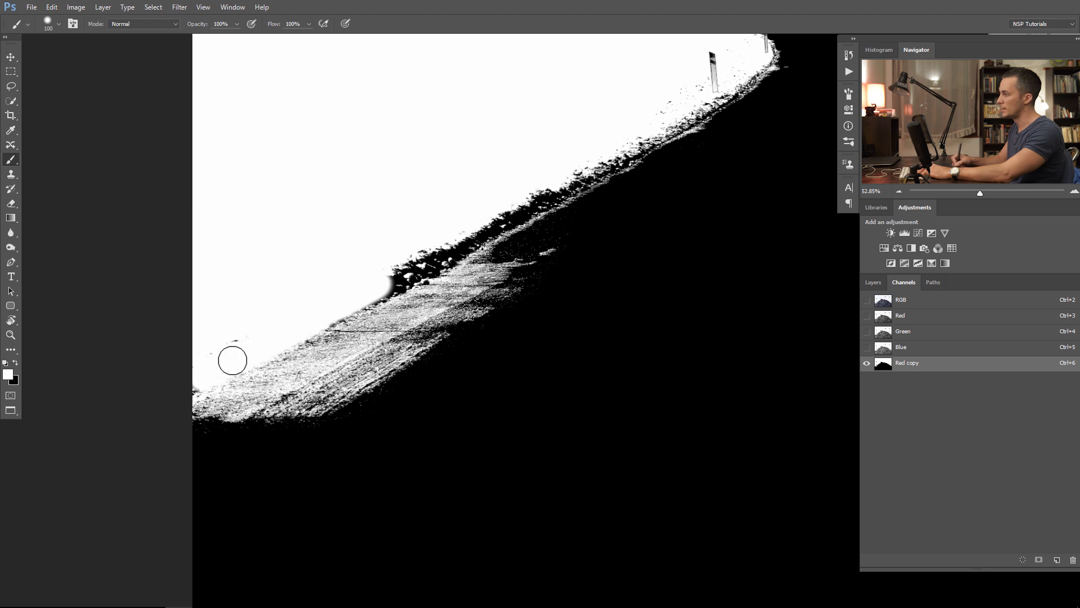
{"action": "mouse_move", "coordinate": [417, 260]}
{"action": "left_mouse_down"}
{"action": "mouse_move", "coordinate": [319, 318]}
{"action": "mouse_move", "coordinate": [429, 248]}
{"action": "mouse_move", "coordinate": [404, 277]}
{"action": "mouse_move", "coordinate": [444, 243]}
{"action": "mouse_move", "coordinate": [486, 233]}
{"action": "left_mouse_up"}
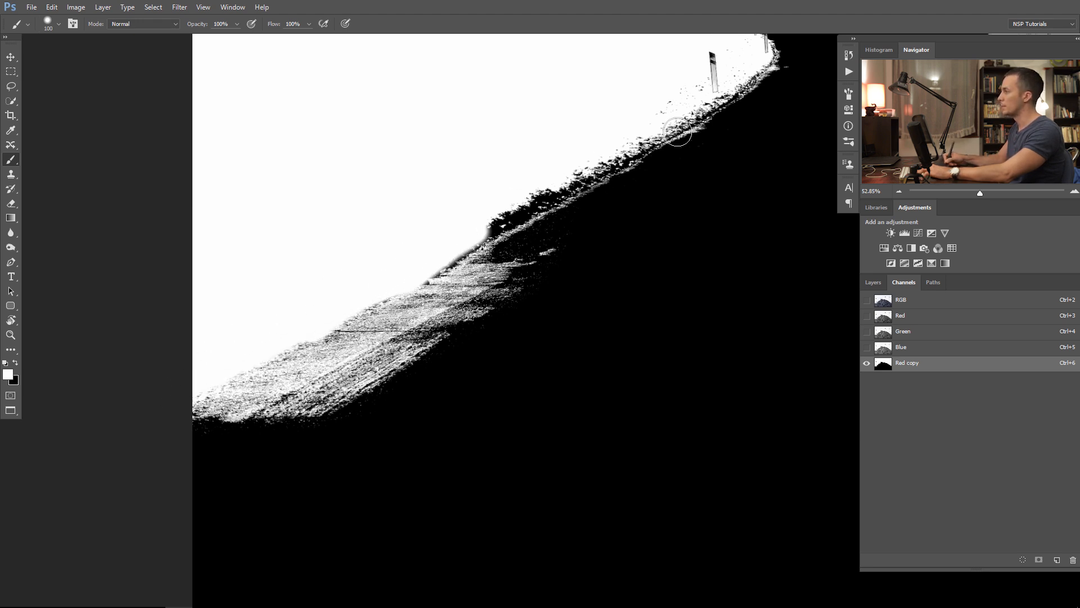
{"action": "left_click", "coordinate": [681, 116], "text": "shift"}
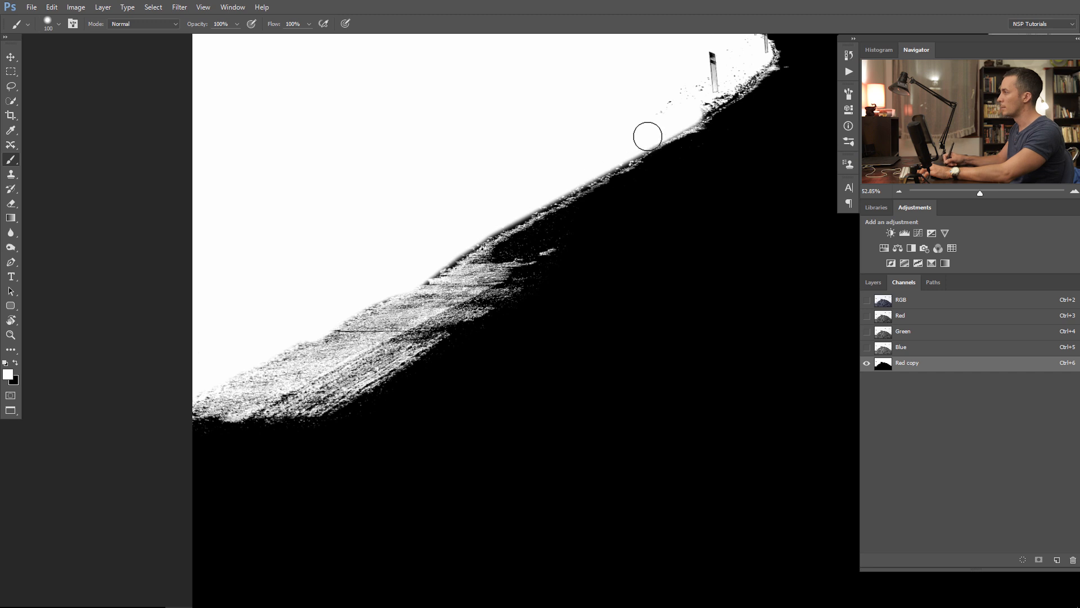
{"action": "left_click_drag", "start_coordinate": [623, 152], "coordinate": [433, 270]}
{"action": "left_click_drag", "start_coordinate": [549, 195], "coordinate": [325, 338]}
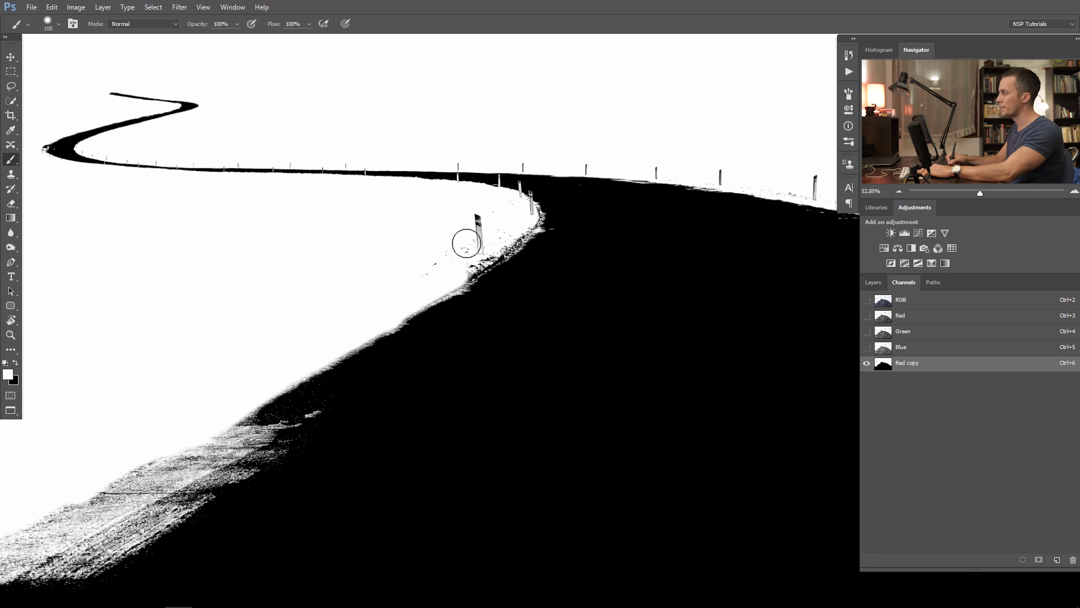
Step: Reduce the brush to 40 px and paint white over the dark specks in the snow near the road bend
{"action": "scroll", "coordinate": [471, 253], "scroll_direction": "up", "scroll_amount": 5}
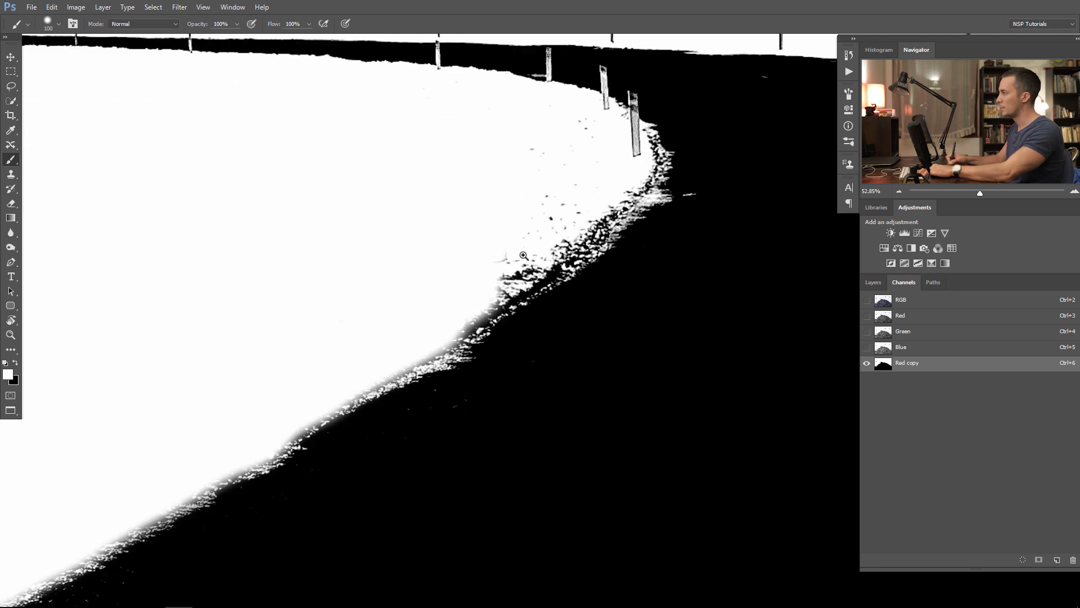
{"action": "key", "text": "bracketleft"}
{"action": "key", "text": "bracketleft"}
{"action": "key", "text": "bracketleft"}
{"action": "key", "text": "bracketleft"}
{"action": "key", "text": "bracketleft"}
{"action": "key", "text": "bracketleft"}
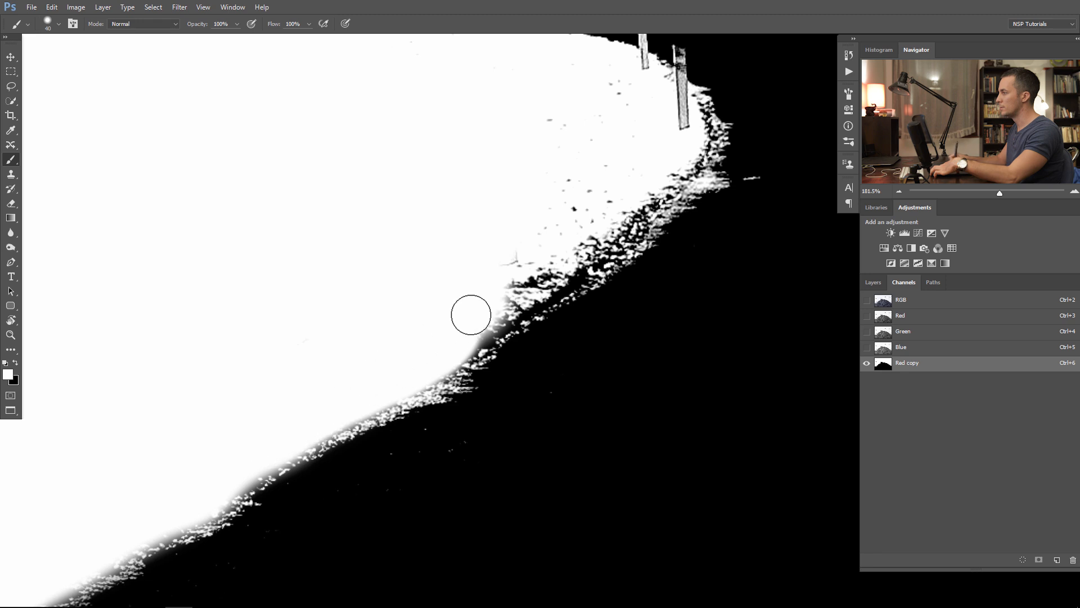
{"action": "left_click_drag", "start_coordinate": [504, 311], "coordinate": [645, 199]}
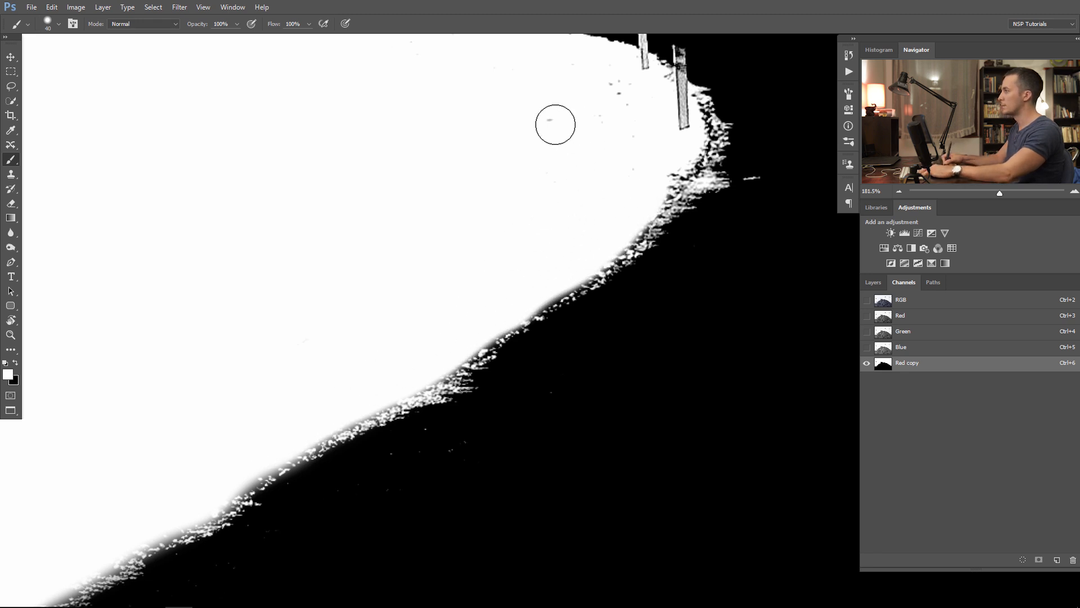
{"action": "left_click_drag", "start_coordinate": [594, 110], "coordinate": [502, 318]}
Step: With a 20 px brush, paint white over the dark marker posts standing above the thin distant road strip
{"action": "mouse_move", "coordinate": [567, 401]}
{"action": "left_mouse_down"}
{"action": "mouse_move", "coordinate": [596, 345]}
{"action": "mouse_move", "coordinate": [595, 379]}
{"action": "mouse_move", "coordinate": [610, 363]}
{"action": "mouse_move", "coordinate": [582, 308]}
{"action": "left_mouse_up"}
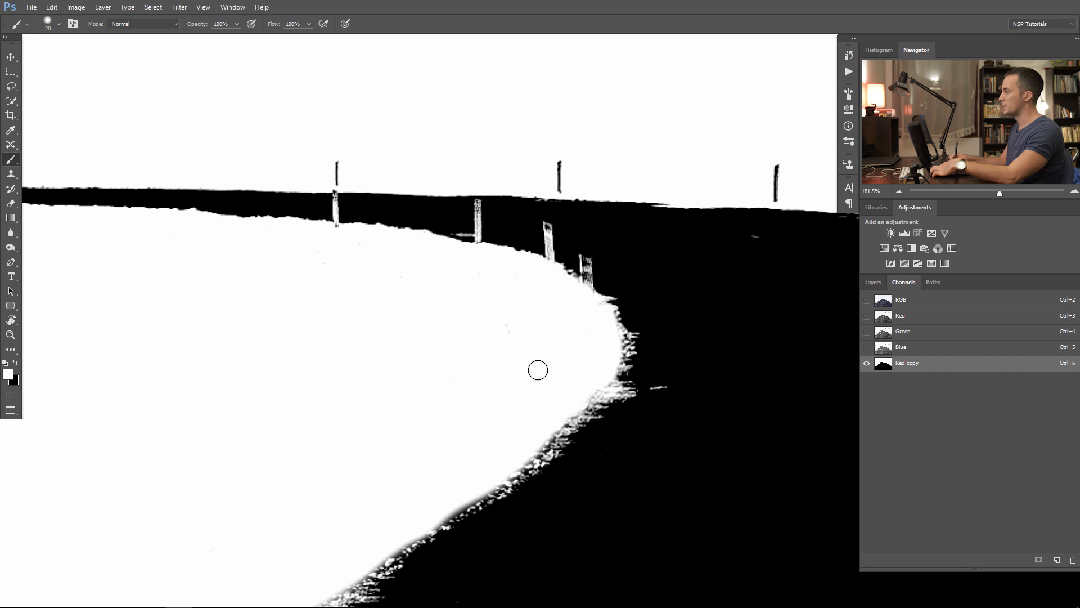
{"action": "left_click_drag", "start_coordinate": [371, 267], "coordinate": [497, 294]}
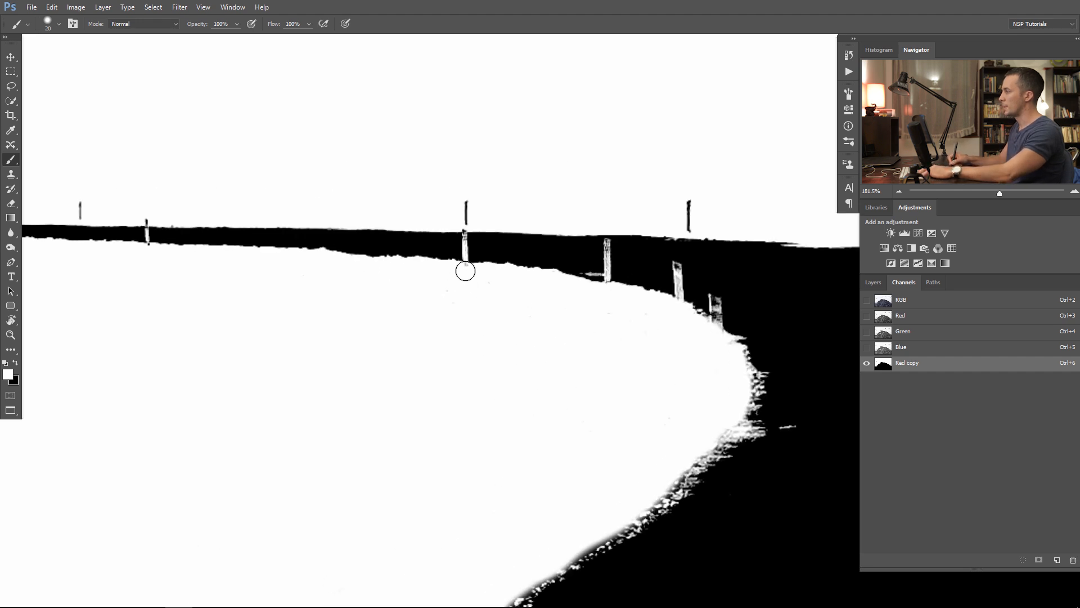
{"action": "mouse_move", "coordinate": [271, 284]}
{"action": "left_mouse_down"}
{"action": "mouse_move", "coordinate": [547, 327]}
{"action": "mouse_move", "coordinate": [442, 326]}
{"action": "mouse_move", "coordinate": [493, 338]}
{"action": "left_mouse_up"}
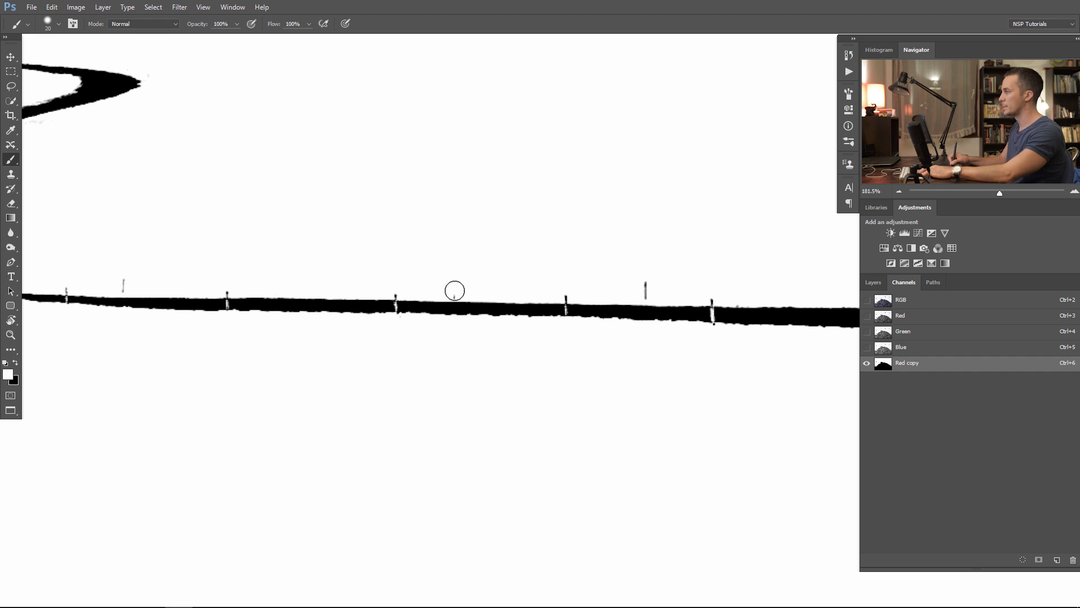
{"action": "left_click_drag", "start_coordinate": [672, 283], "coordinate": [123, 273]}
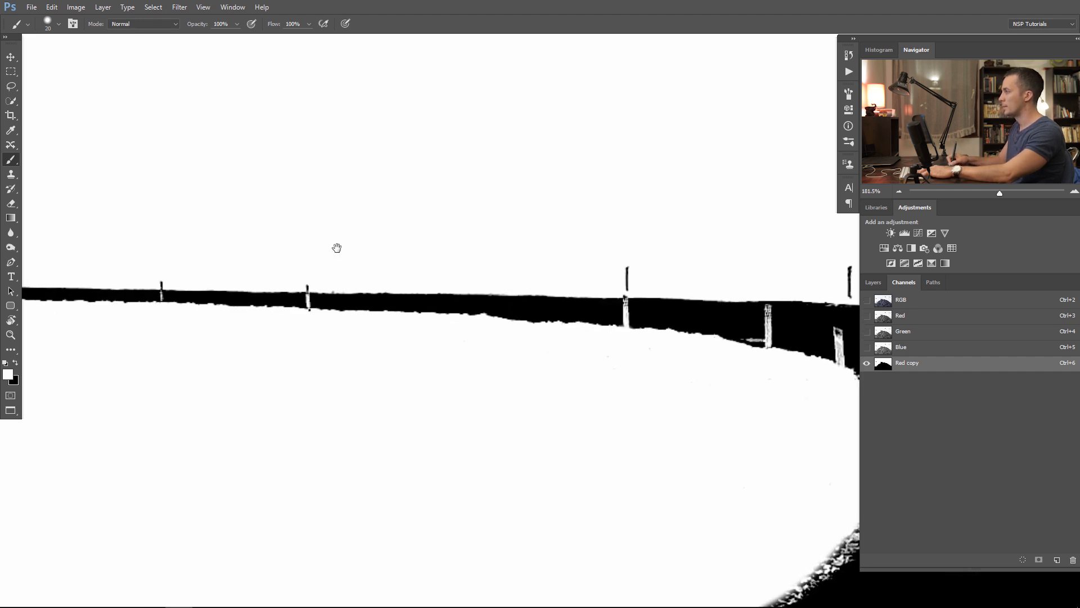
{"action": "left_click_drag", "start_coordinate": [654, 282], "coordinate": [338, 229]}
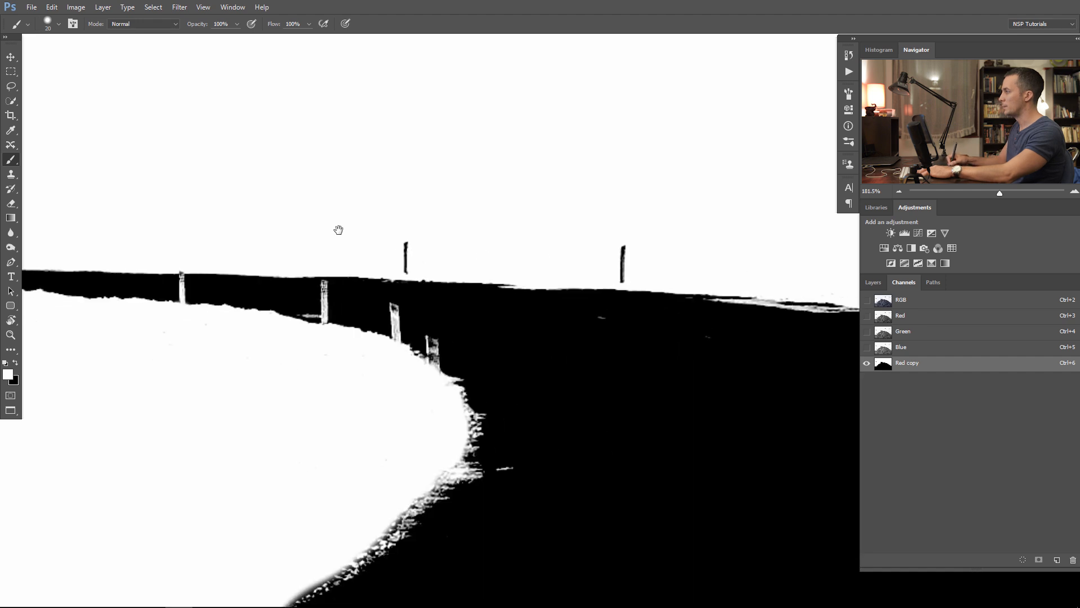
Step: Paint white over the dark marker posts and specks in the snow along the far right road edge
{"action": "mouse_move", "coordinate": [616, 256]}
{"action": "left_mouse_down"}
{"action": "mouse_move", "coordinate": [678, 254]}
{"action": "mouse_move", "coordinate": [446, 200]}
{"action": "mouse_move", "coordinate": [236, 176]}
{"action": "left_mouse_up"}
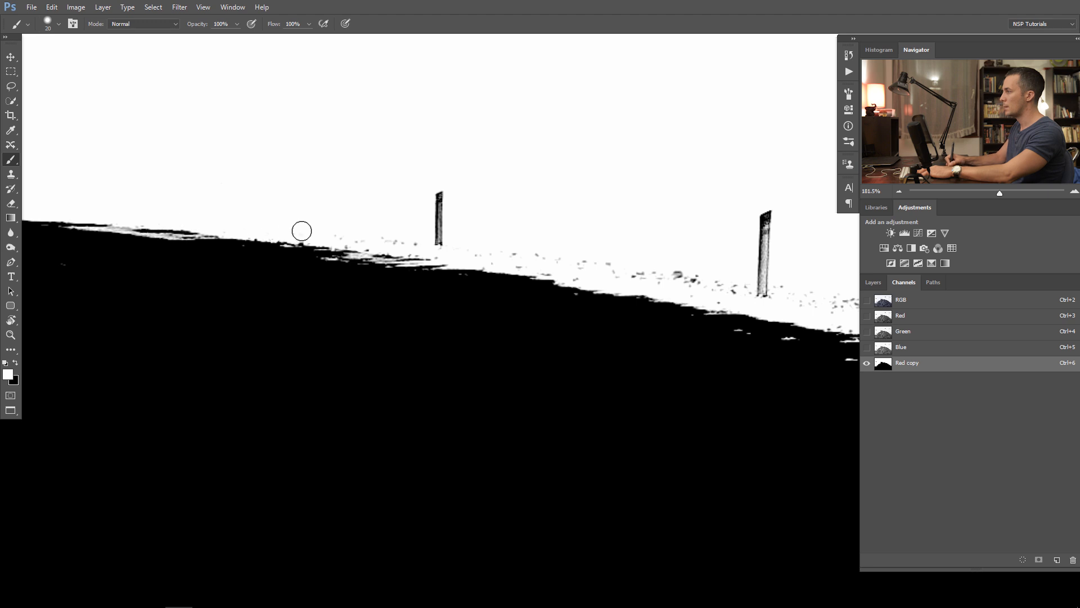
{"action": "left_click_drag", "start_coordinate": [445, 244], "coordinate": [450, 236]}
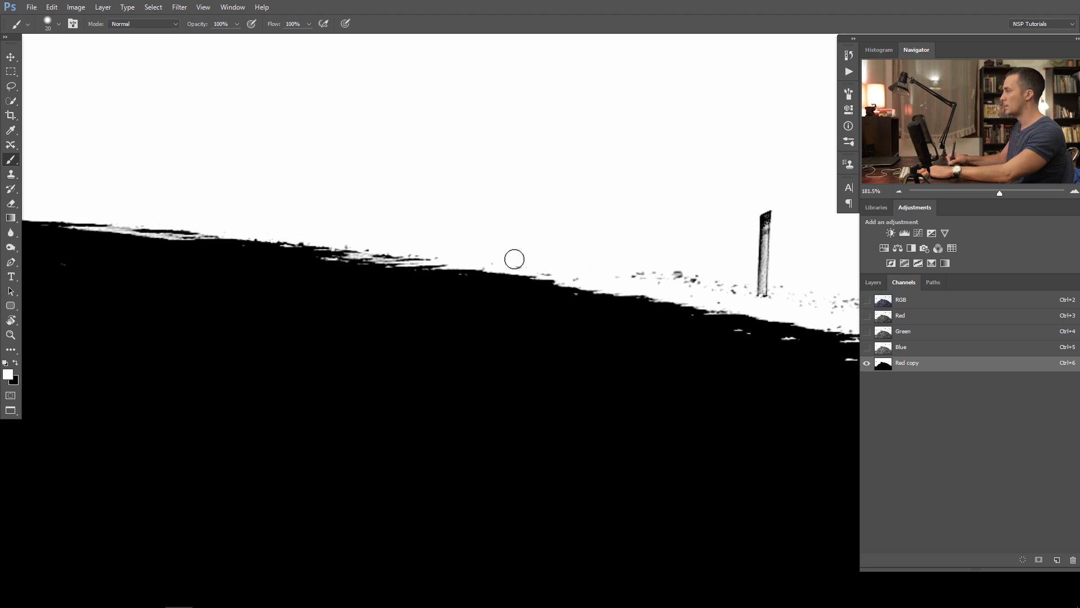
{"action": "mouse_move", "coordinate": [579, 275]}
{"action": "left_mouse_down"}
{"action": "mouse_move", "coordinate": [752, 285]}
{"action": "mouse_move", "coordinate": [774, 236]}
{"action": "mouse_move", "coordinate": [767, 213]}
{"action": "left_mouse_up"}
Step: Enlarge the brush to 45 px and paint white over the dark specks just outside the upper right road edge
{"action": "mouse_move", "coordinate": [703, 254]}
{"action": "left_mouse_down"}
{"action": "mouse_move", "coordinate": [485, 224]}
{"action": "mouse_move", "coordinate": [504, 212]}
{"action": "mouse_move", "coordinate": [478, 196]}
{"action": "left_mouse_up"}
{"action": "key", "text": "bracketright"}
{"action": "key", "text": "bracketright"}
{"action": "key", "text": "bracketright"}
{"action": "key", "text": "bracketright"}
{"action": "key", "text": "bracketright"}
{"action": "mouse_move", "coordinate": [239, 221]}
{"action": "left_mouse_down"}
{"action": "mouse_move", "coordinate": [728, 315]}
{"action": "mouse_move", "coordinate": [580, 267]}
{"action": "left_mouse_up"}
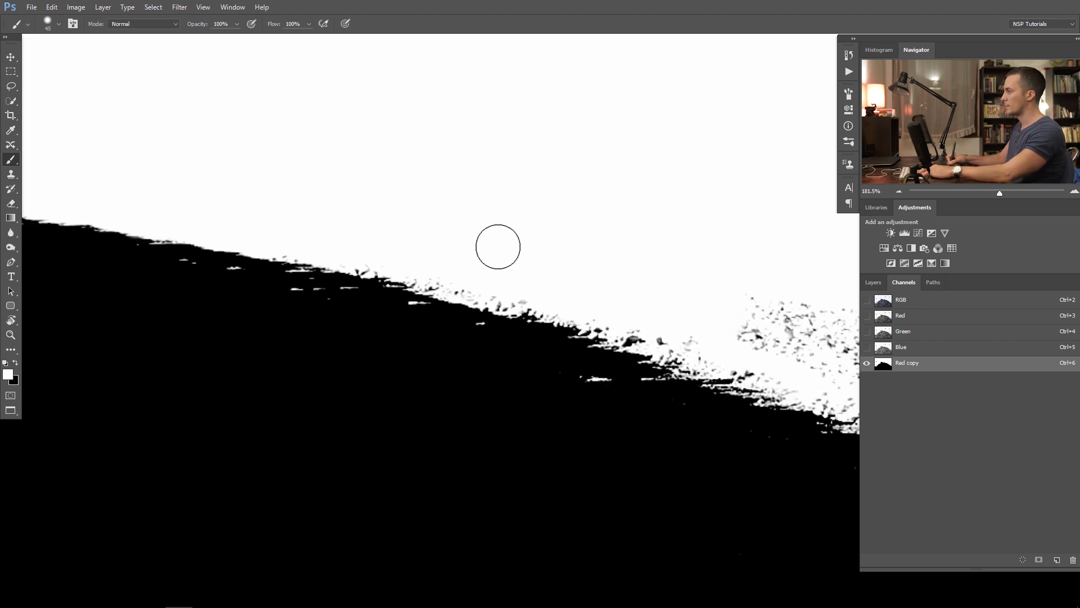
{"action": "left_click_drag", "start_coordinate": [666, 278], "coordinate": [294, 179]}
{"action": "mouse_move", "coordinate": [361, 234]}
{"action": "left_mouse_down"}
{"action": "mouse_move", "coordinate": [573, 275]}
{"action": "mouse_move", "coordinate": [412, 255]}
{"action": "mouse_move", "coordinate": [418, 269]}
{"action": "mouse_move", "coordinate": [628, 331]}
{"action": "mouse_move", "coordinate": [756, 367]}
{"action": "mouse_move", "coordinate": [776, 361]}
{"action": "left_mouse_up"}
Step: Paint white over the speckled snow patch and stones beside the right road edge down to the image border
{"action": "left_click_drag", "start_coordinate": [763, 312], "coordinate": [438, 248]}
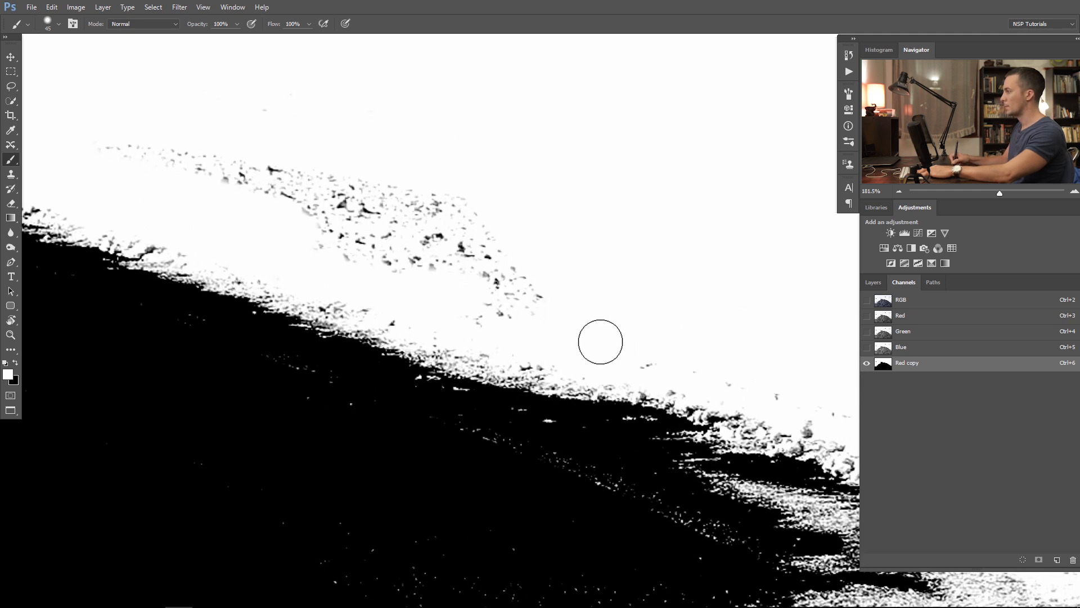
{"action": "mouse_move", "coordinate": [600, 340]}
{"action": "left_mouse_down"}
{"action": "mouse_move", "coordinate": [470, 301]}
{"action": "mouse_move", "coordinate": [535, 270]}
{"action": "mouse_move", "coordinate": [501, 281]}
{"action": "mouse_move", "coordinate": [457, 252]}
{"action": "mouse_move", "coordinate": [474, 211]}
{"action": "mouse_move", "coordinate": [370, 247]}
{"action": "mouse_move", "coordinate": [413, 193]}
{"action": "mouse_move", "coordinate": [350, 207]}
{"action": "mouse_move", "coordinate": [333, 244]}
{"action": "mouse_move", "coordinate": [345, 249]}
{"action": "mouse_move", "coordinate": [336, 196]}
{"action": "mouse_move", "coordinate": [270, 206]}
{"action": "mouse_move", "coordinate": [261, 151]}
{"action": "mouse_move", "coordinate": [163, 175]}
{"action": "mouse_move", "coordinate": [137, 141]}
{"action": "mouse_move", "coordinate": [99, 140]}
{"action": "mouse_move", "coordinate": [269, 123]}
{"action": "left_mouse_up"}
{"action": "mouse_move", "coordinate": [554, 302]}
{"action": "left_mouse_down"}
{"action": "mouse_move", "coordinate": [479, 309]}
{"action": "mouse_move", "coordinate": [359, 201]}
{"action": "mouse_move", "coordinate": [307, 177]}
{"action": "left_mouse_up"}
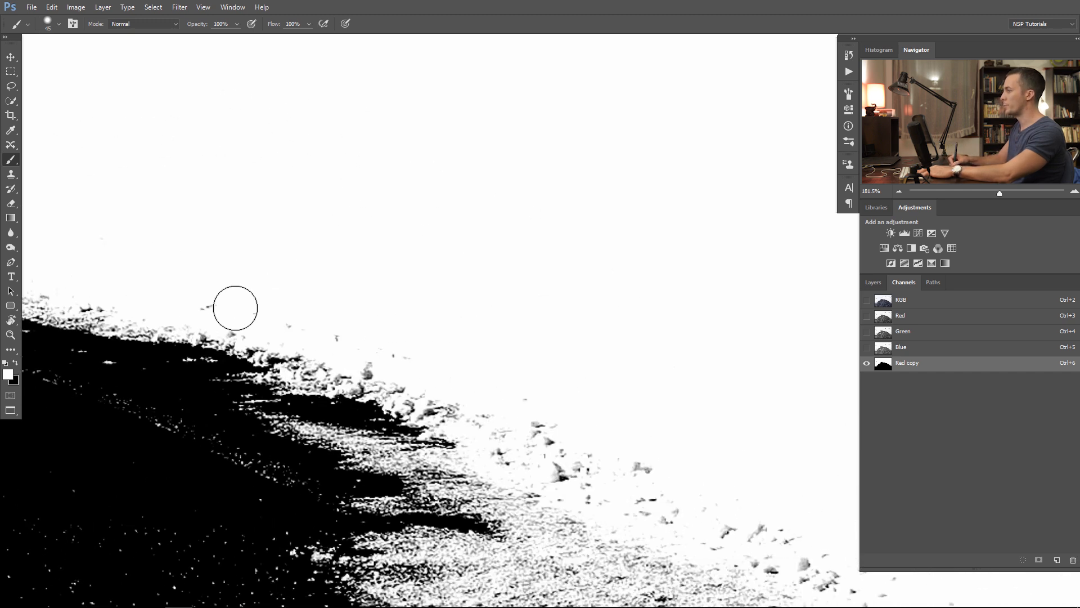
{"action": "left_click_drag", "start_coordinate": [609, 405], "coordinate": [422, 250]}
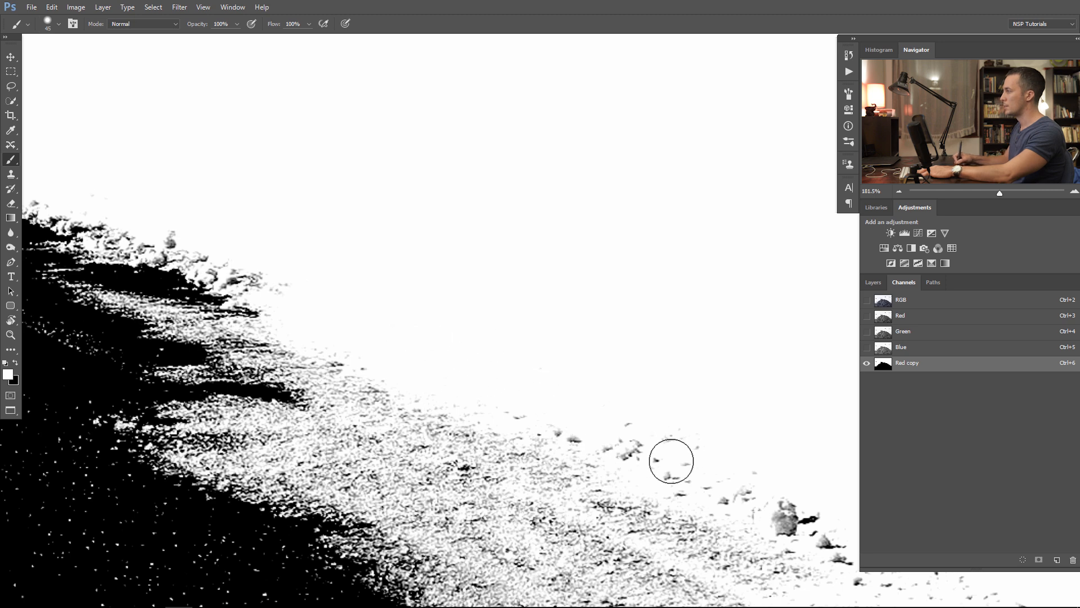
{"action": "mouse_move", "coordinate": [663, 453]}
{"action": "left_mouse_down"}
{"action": "mouse_move", "coordinate": [309, 176]}
{"action": "mouse_move", "coordinate": [348, 202]}
{"action": "left_mouse_up"}
{"action": "mouse_move", "coordinate": [426, 290]}
{"action": "left_mouse_down"}
{"action": "mouse_move", "coordinate": [455, 259]}
{"action": "mouse_move", "coordinate": [665, 371]}
{"action": "mouse_move", "coordinate": [565, 375]}
{"action": "mouse_move", "coordinate": [752, 447]}
{"action": "mouse_move", "coordinate": [473, 257]}
{"action": "mouse_move", "coordinate": [379, 251]}
{"action": "left_mouse_up"}
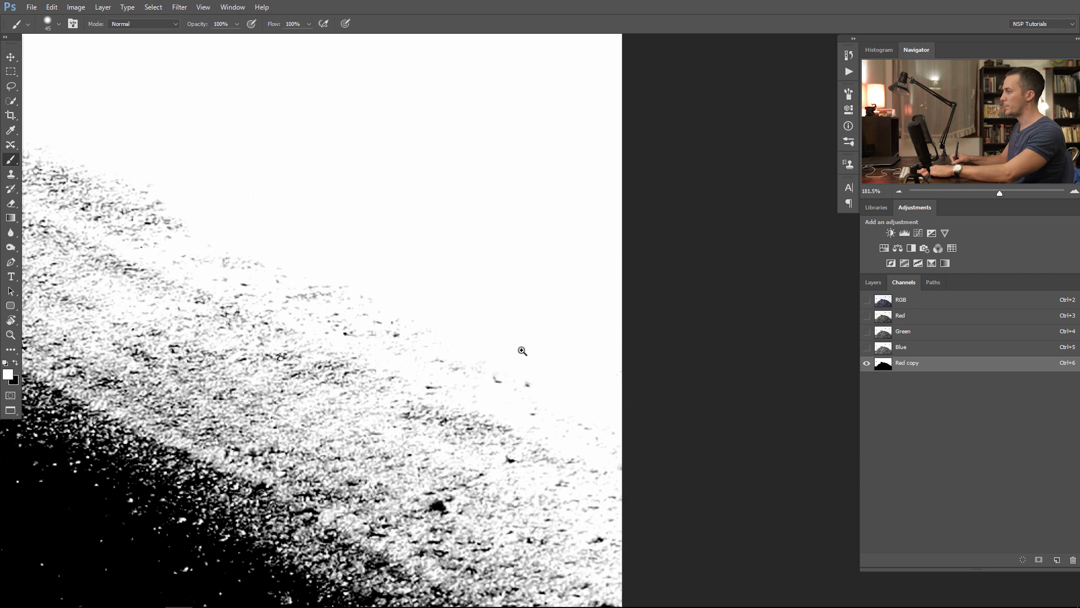
Step: Enlarge the brush to 125 px and paint black over the white specks inside the foreground road's right edge
{"action": "scroll", "coordinate": [521, 350], "scroll_direction": "down", "scroll_amount": 5}
{"action": "scroll", "coordinate": [465, 340], "scroll_direction": "up", "scroll_amount": 3}
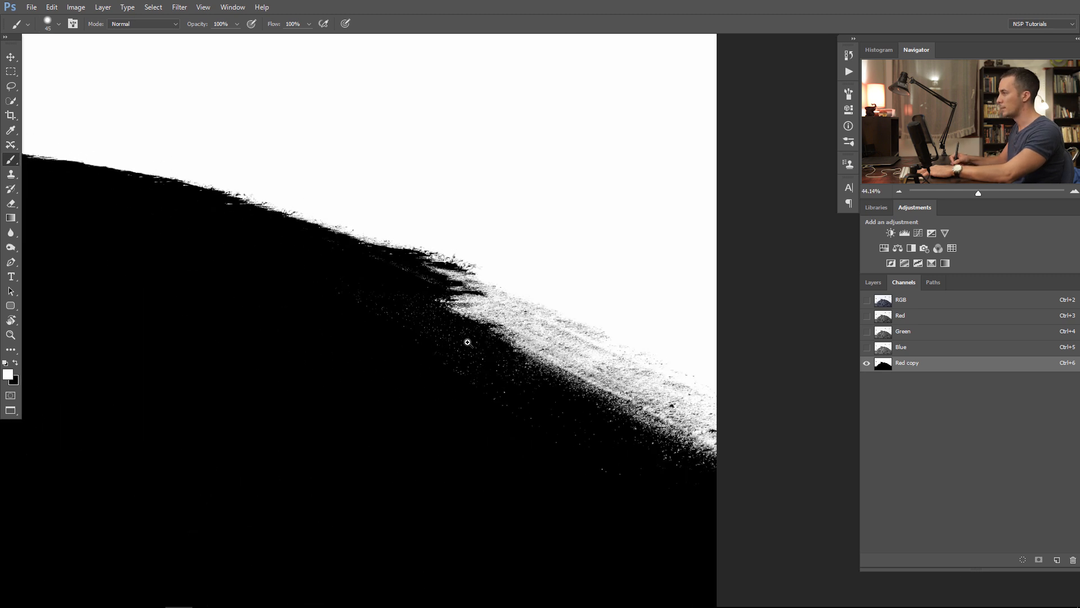
{"action": "scroll", "coordinate": [457, 339], "scroll_direction": "down", "scroll_amount": 1}
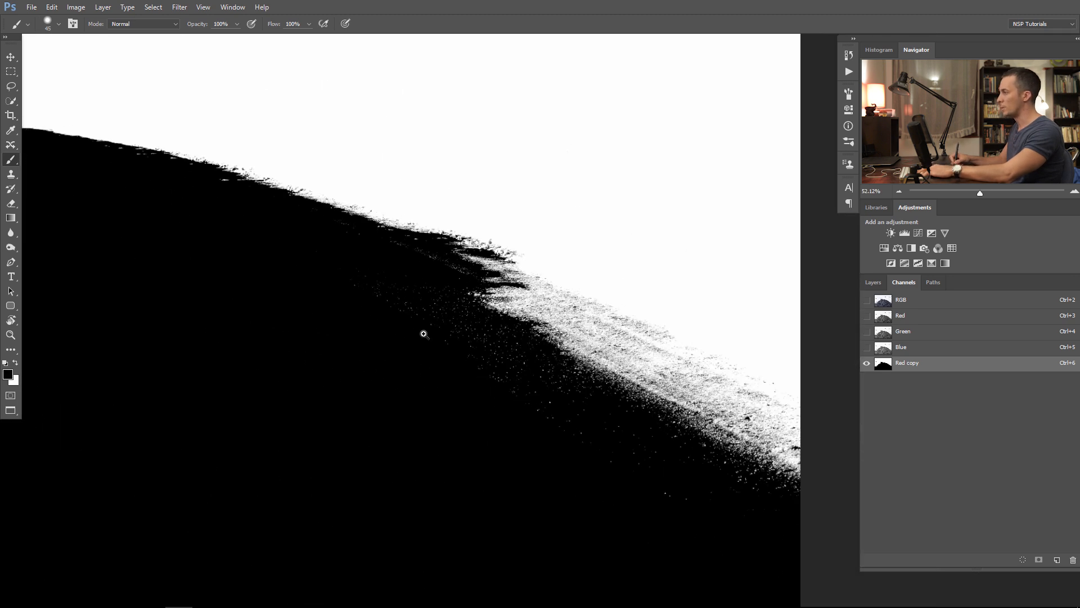
{"action": "left_click_drag", "start_coordinate": [423, 333], "coordinate": [443, 334]}
{"action": "key", "text": "bracketright"}
{"action": "key", "text": "bracketright"}
{"action": "key", "text": "bracketright"}
{"action": "key", "text": "bracketright"}
{"action": "key", "text": "bracketright"}
{"action": "key", "text": "bracketright"}
{"action": "key", "text": "bracketright"}
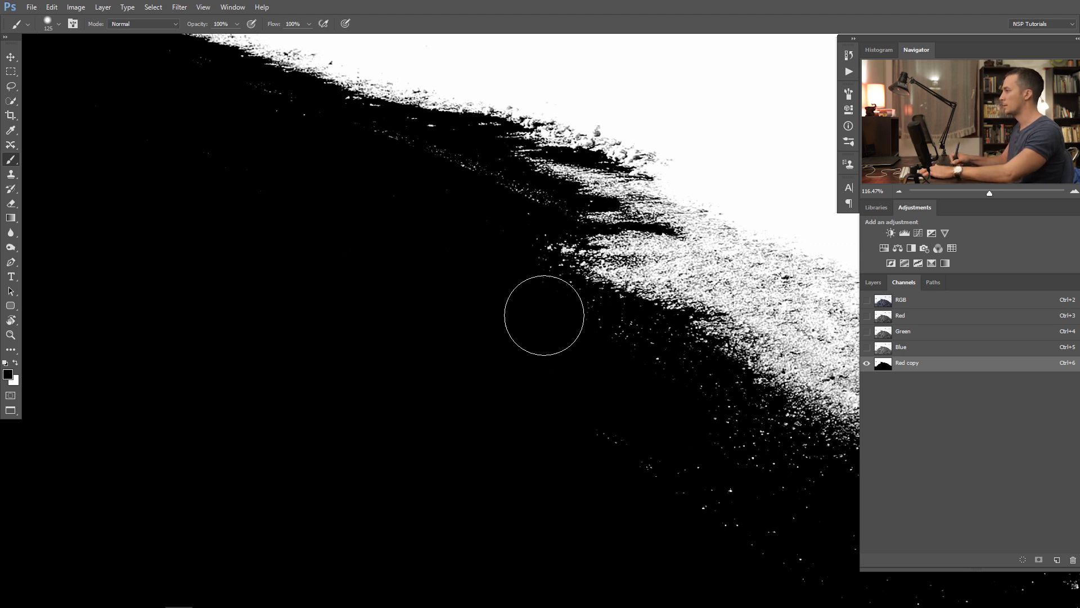
{"action": "left_click_drag", "start_coordinate": [639, 415], "coordinate": [280, 281]}
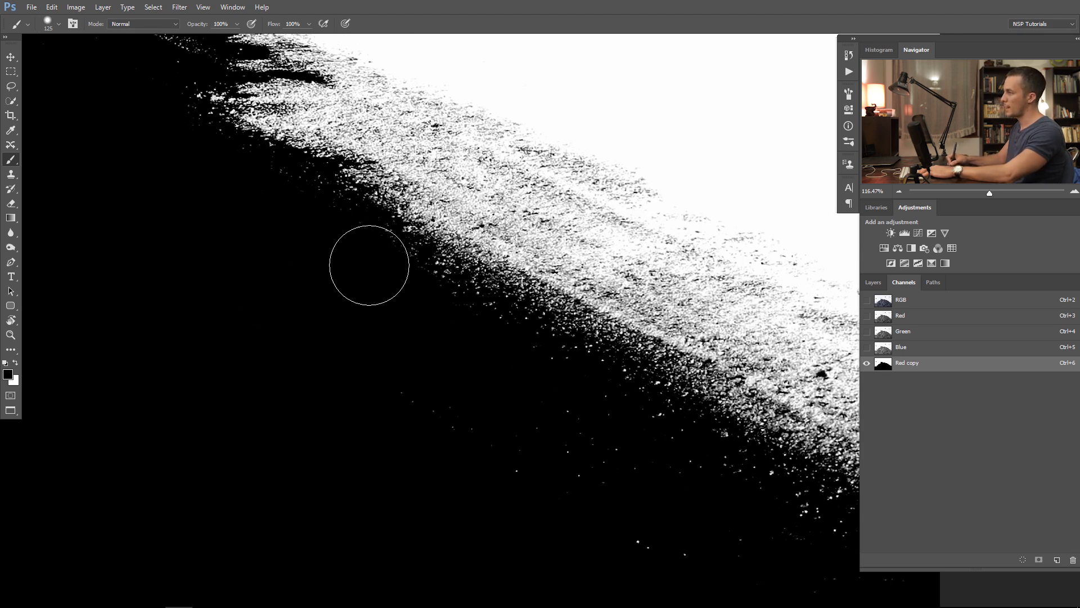
{"action": "mouse_move", "coordinate": [626, 457]}
{"action": "left_mouse_down"}
{"action": "mouse_move", "coordinate": [391, 347]}
{"action": "mouse_move", "coordinate": [528, 424]}
{"action": "mouse_move", "coordinate": [632, 405]}
{"action": "left_mouse_up"}
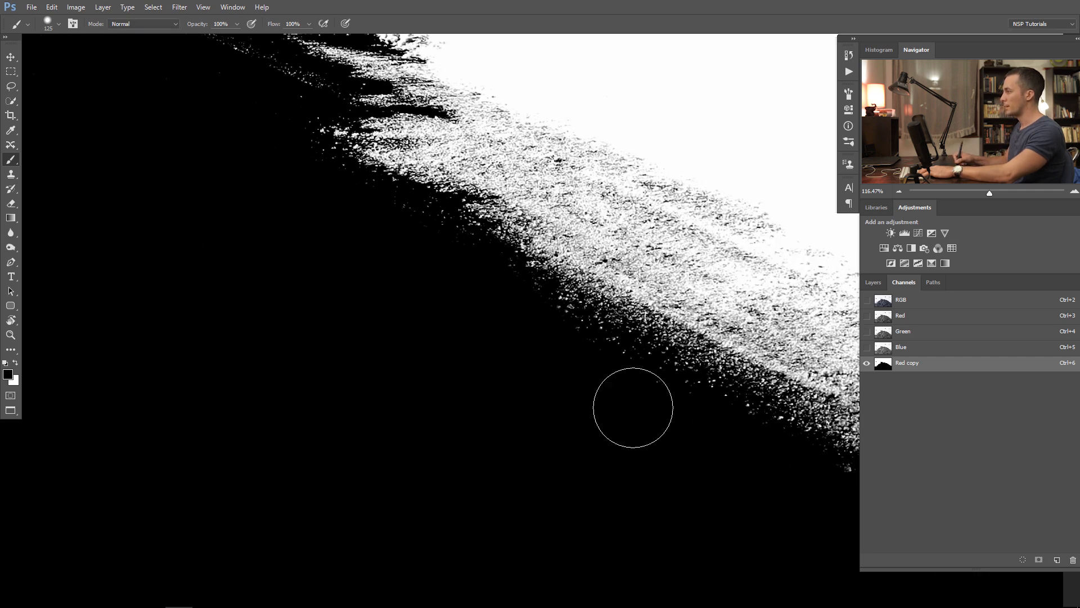
Step: Paint black over the remaining white specks inside the right road edge farther up the road
{"action": "left_click_drag", "start_coordinate": [251, 139], "coordinate": [553, 440]}
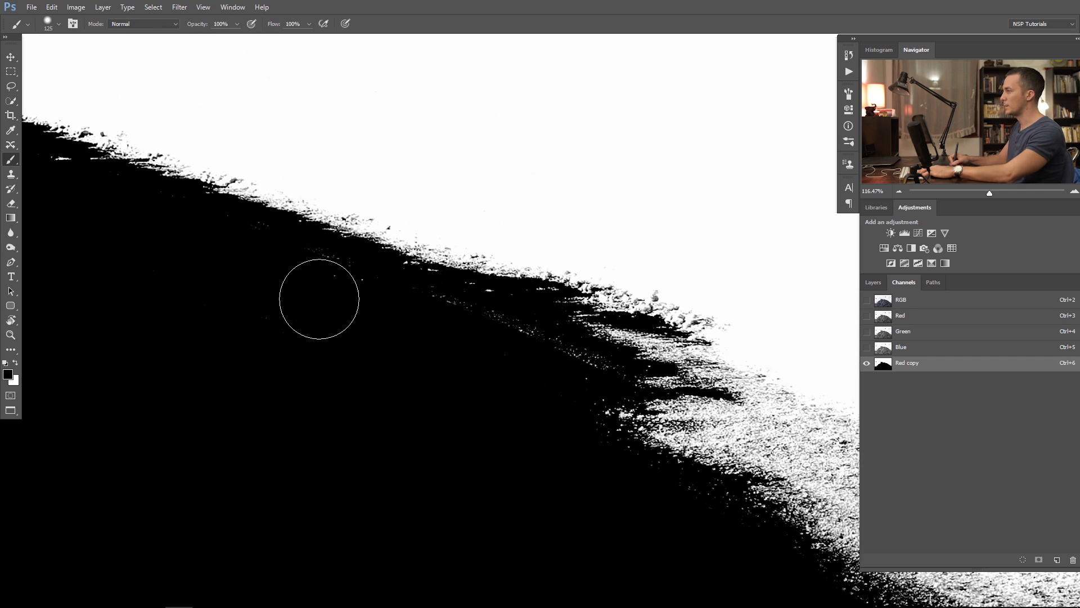
{"action": "mouse_move", "coordinate": [181, 253]}
{"action": "left_mouse_down"}
{"action": "mouse_move", "coordinate": [615, 448]}
{"action": "mouse_move", "coordinate": [597, 428]}
{"action": "left_mouse_up"}
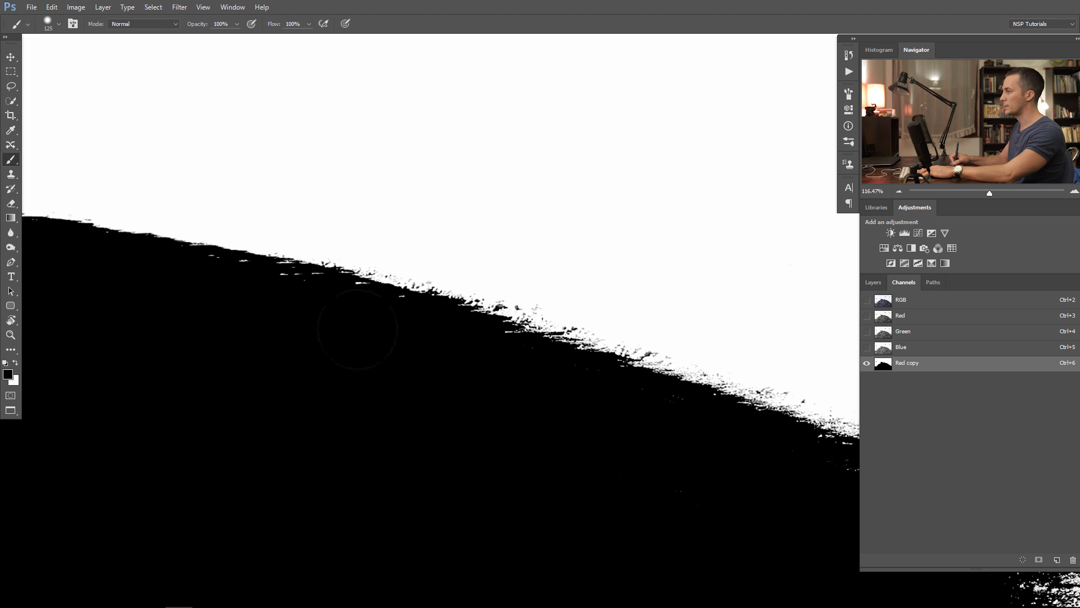
{"action": "left_click_drag", "start_coordinate": [318, 306], "coordinate": [242, 315]}
Step: Reduce the brush to 30 px and paint black over the white posts cutting into the road at the bend
{"action": "left_click_drag", "start_coordinate": [280, 304], "coordinate": [718, 317]}
{"action": "left_click_drag", "start_coordinate": [437, 304], "coordinate": [532, 304]}
{"action": "left_click_drag", "start_coordinate": [661, 269], "coordinate": [351, 344]}
{"action": "left_click_drag", "start_coordinate": [439, 319], "coordinate": [493, 318]}
{"action": "key", "text": "bracketleft"}
{"action": "key", "text": "bracketleft"}
{"action": "key", "text": "bracketleft"}
{"action": "key", "text": "bracketleft"}
{"action": "key", "text": "bracketleft"}
{"action": "key", "text": "bracketleft"}
{"action": "key", "text": "bracketleft"}
{"action": "key", "text": "bracketleft"}
{"action": "key", "text": "bracketleft"}
{"action": "mouse_move", "coordinate": [615, 340]}
{"action": "left_mouse_down"}
{"action": "mouse_move", "coordinate": [600, 348]}
{"action": "mouse_move", "coordinate": [592, 339]}
{"action": "left_mouse_up"}
{"action": "key", "text": "bracketleft"}
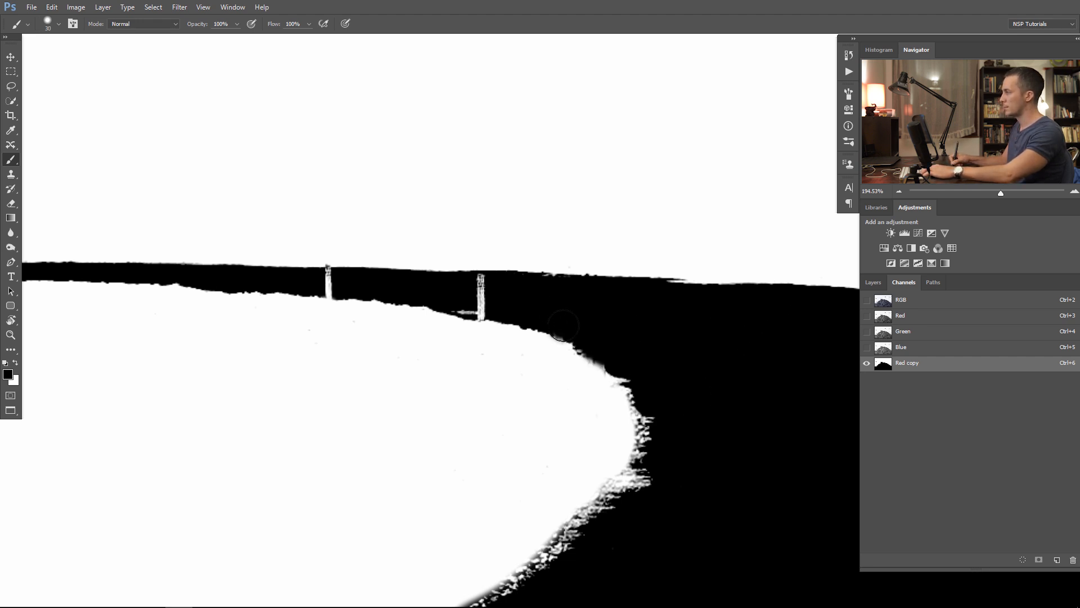
Step: With a 15 px brush, paint black over the two remaining white posts crossing the road strip beyond the bend
{"action": "key", "text": "bracketleft"}
{"action": "key", "text": "bracketleft"}
{"action": "key", "text": "bracketleft"}
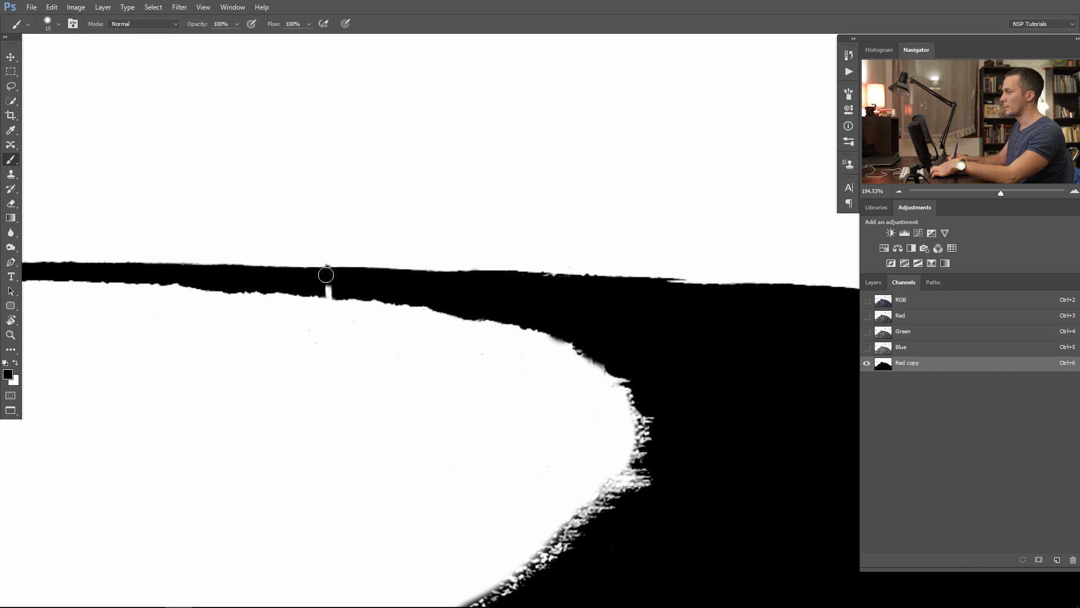
{"action": "key", "text": "x"}
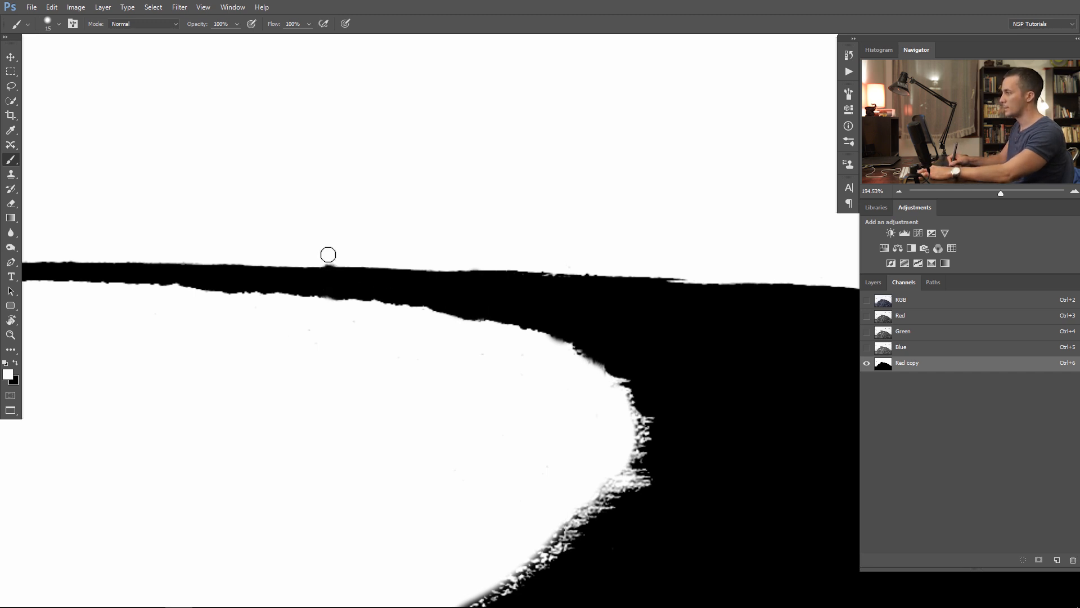
{"action": "key", "text": "x"}
Step: With a 10 px brush, fill the post gaps in the distant road strip with black and paint the protruding tips white
{"action": "left_click_drag", "start_coordinate": [434, 294], "coordinate": [990, 310]}
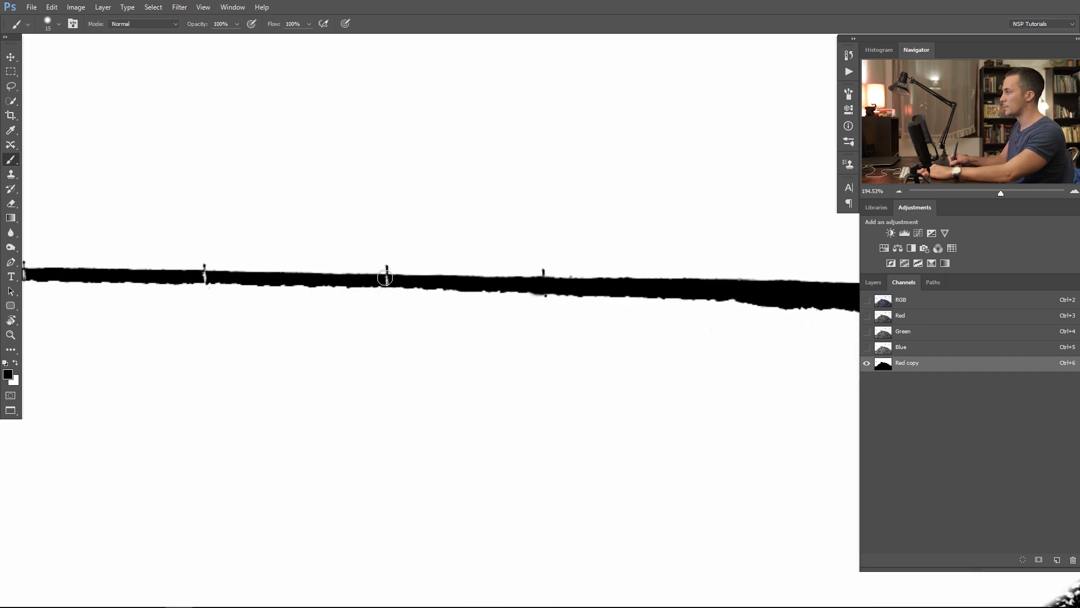
{"action": "left_click_drag", "start_coordinate": [390, 280], "coordinate": [392, 280]}
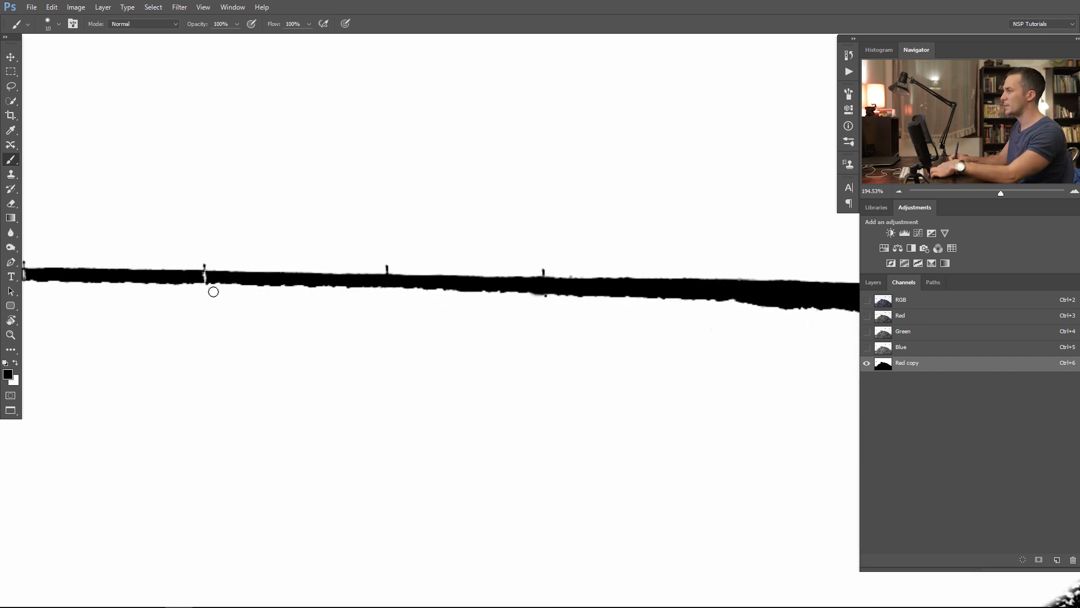
{"action": "left_click_drag", "start_coordinate": [199, 277], "coordinate": [202, 276]}
{"action": "key", "text": "x"}
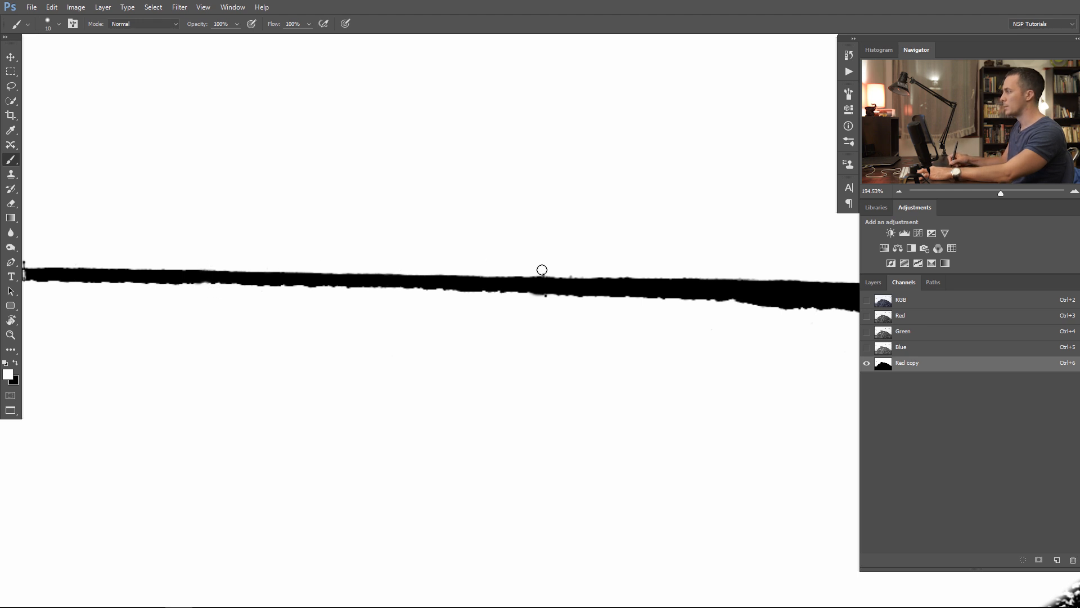
{"action": "left_click_drag", "start_coordinate": [546, 300], "coordinate": [551, 298]}
Step: Load the finished Red copy channel as a selection and make Layer 0 the active layer
{"action": "left_click_drag", "start_coordinate": [485, 332], "coordinate": [450, 338]}
{"action": "left_click_drag", "start_coordinate": [398, 315], "coordinate": [328, 289]}
{"action": "left_click_drag", "start_coordinate": [541, 335], "coordinate": [371, 275]}
{"action": "left_click_drag", "start_coordinate": [580, 294], "coordinate": [534, 295]}
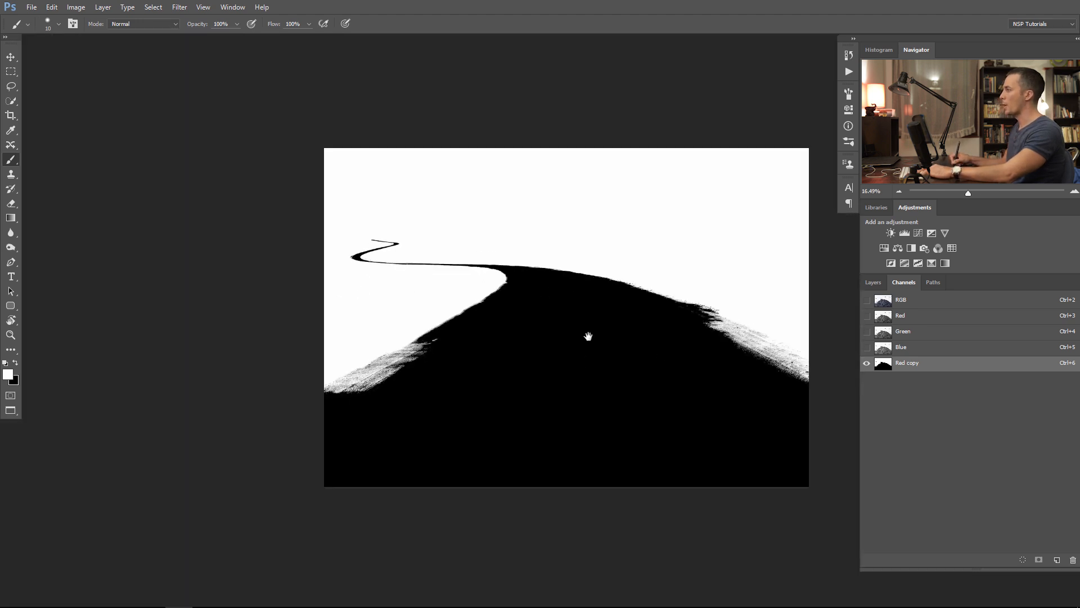
{"action": "left_click_drag", "start_coordinate": [588, 336], "coordinate": [535, 313]}
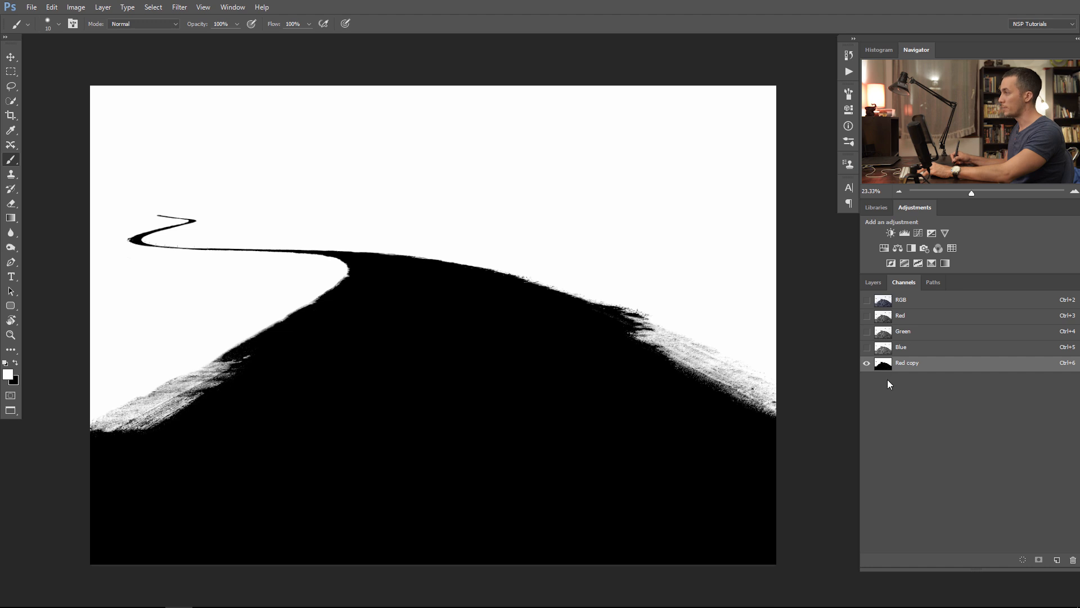
{"action": "left_click", "coordinate": [883, 366], "text": "ctrl"}
{"action": "left_click", "coordinate": [875, 282]}
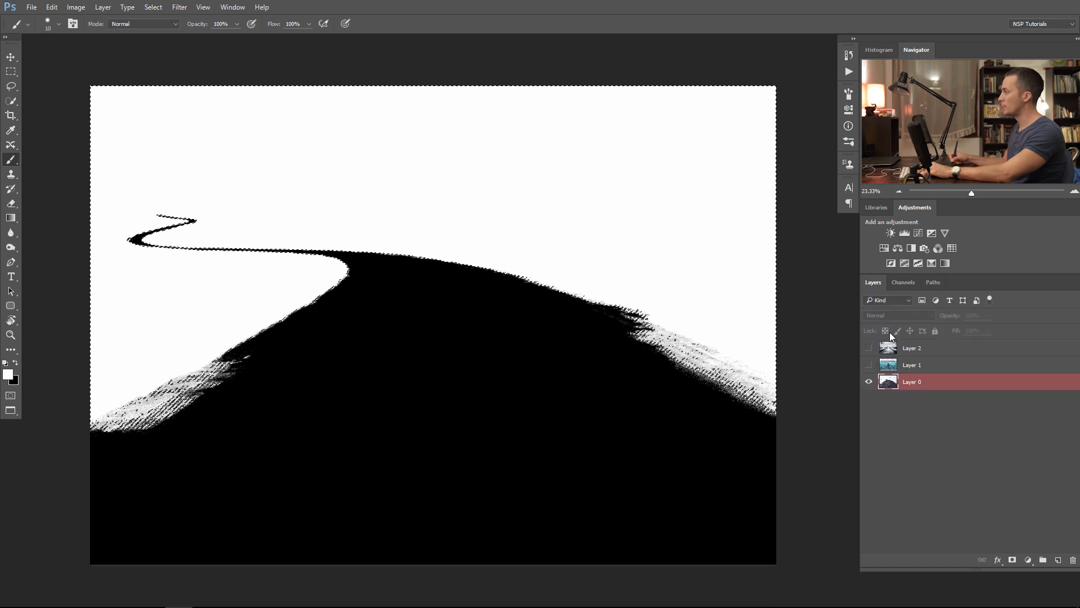
{"action": "left_click", "coordinate": [928, 348]}
{"action": "left_click", "coordinate": [929, 364]}
{"action": "left_click", "coordinate": [928, 381]}
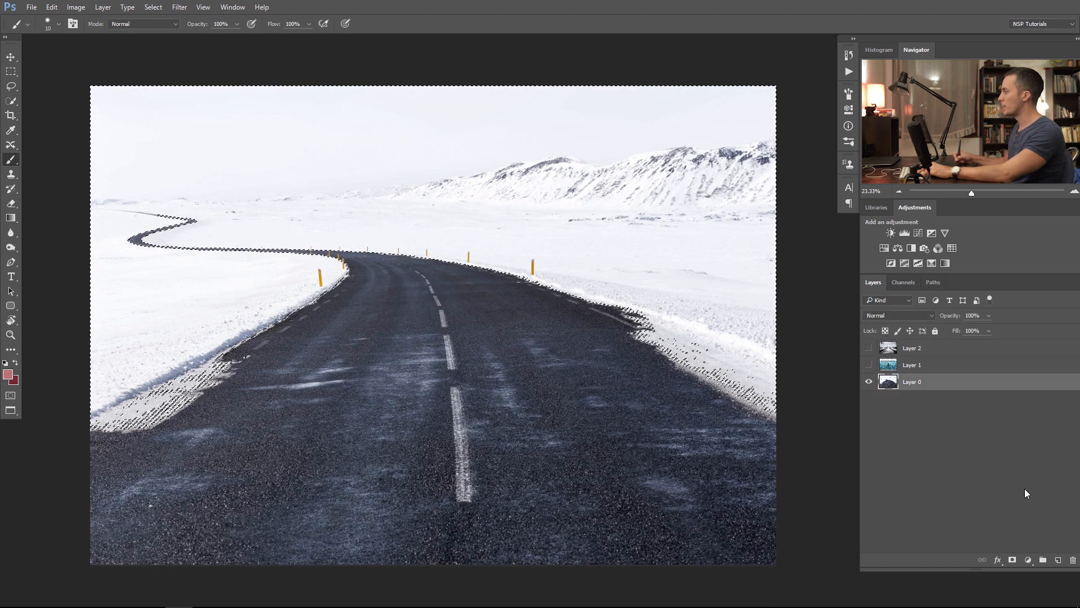
Step: Create a group above Layer 0, add a mask from the selection and name the group Woman
{"action": "left_click", "coordinate": [1043, 561]}
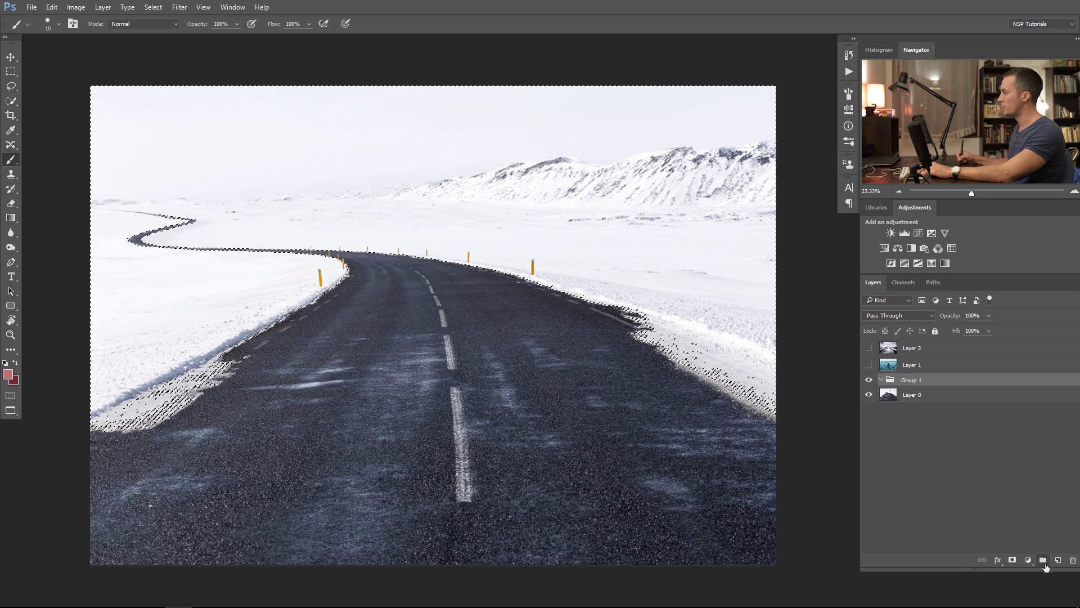
{"action": "left_click", "coordinate": [1012, 561]}
{"action": "double_click", "coordinate": [936, 382]}
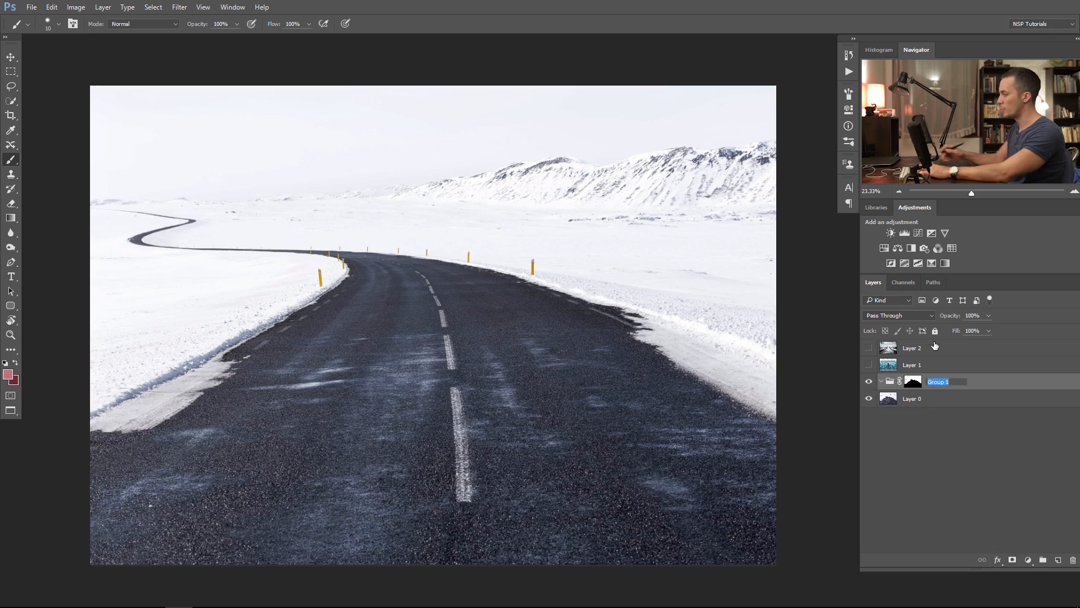
{"action": "type", "text": "Woman"}
{"action": "key", "text": "Return"}
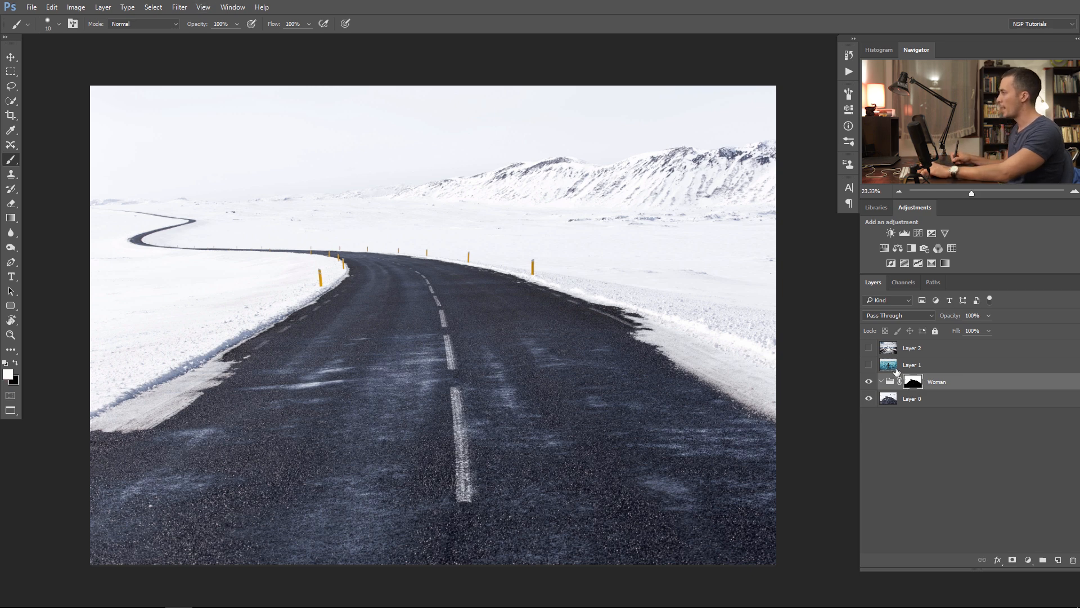
Step: Show Layer 1, place it inside the Woman group and invert the group's mask
{"action": "left_click", "coordinate": [869, 365]}
{"action": "left_click_drag", "start_coordinate": [888, 370], "coordinate": [896, 397]}
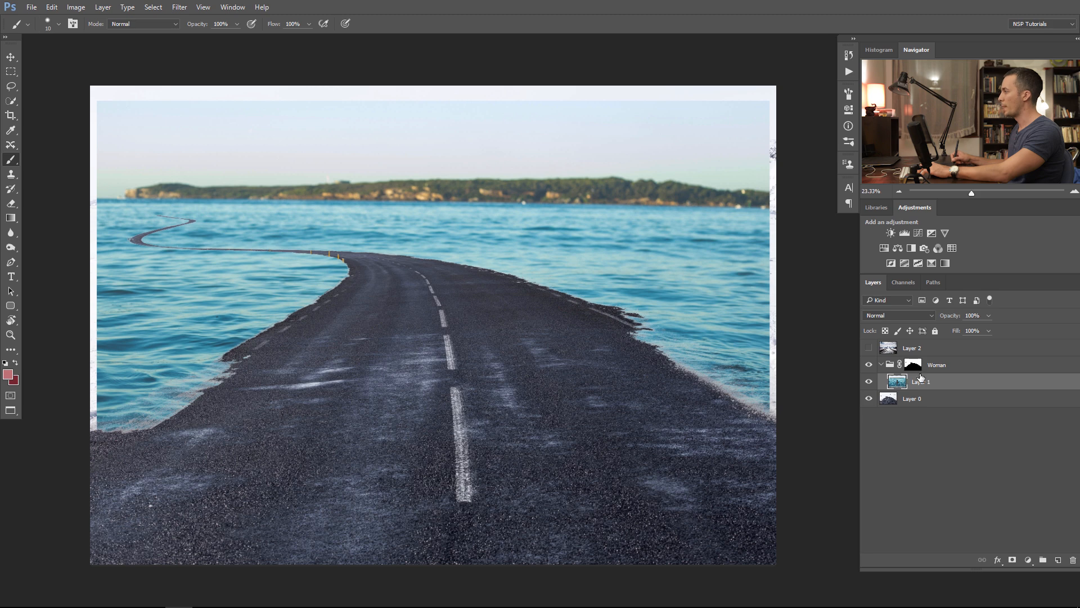
{"action": "left_click", "coordinate": [915, 368]}
{"action": "key", "text": "ctrl+i"}
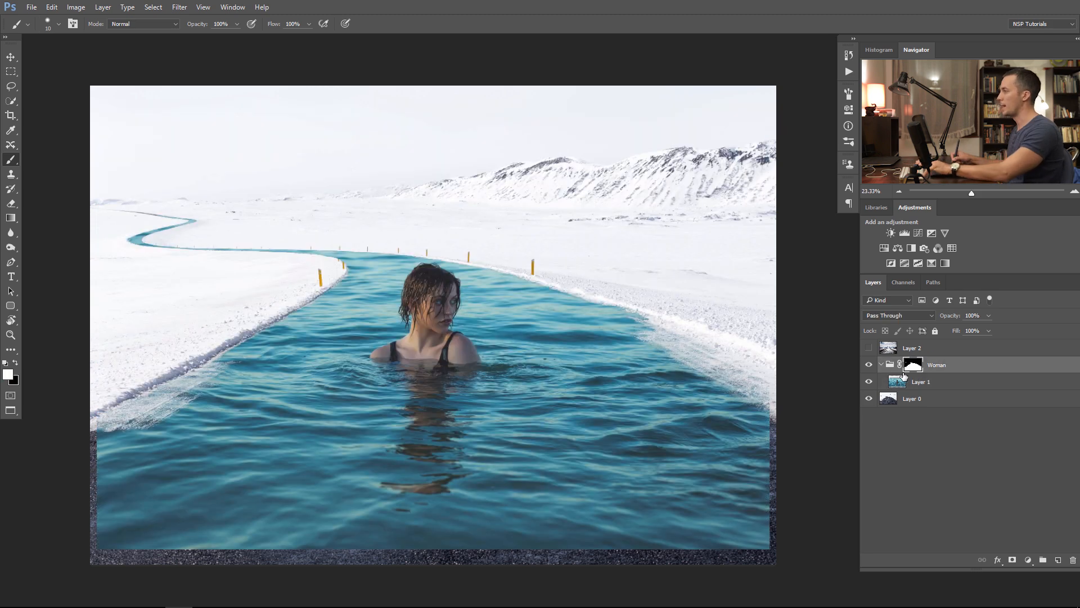
Step: Move Layer 1 inside the Woman group down and to the left so the woman sits lower in the river
{"action": "left_click", "coordinate": [899, 383]}
{"action": "key", "text": "v"}
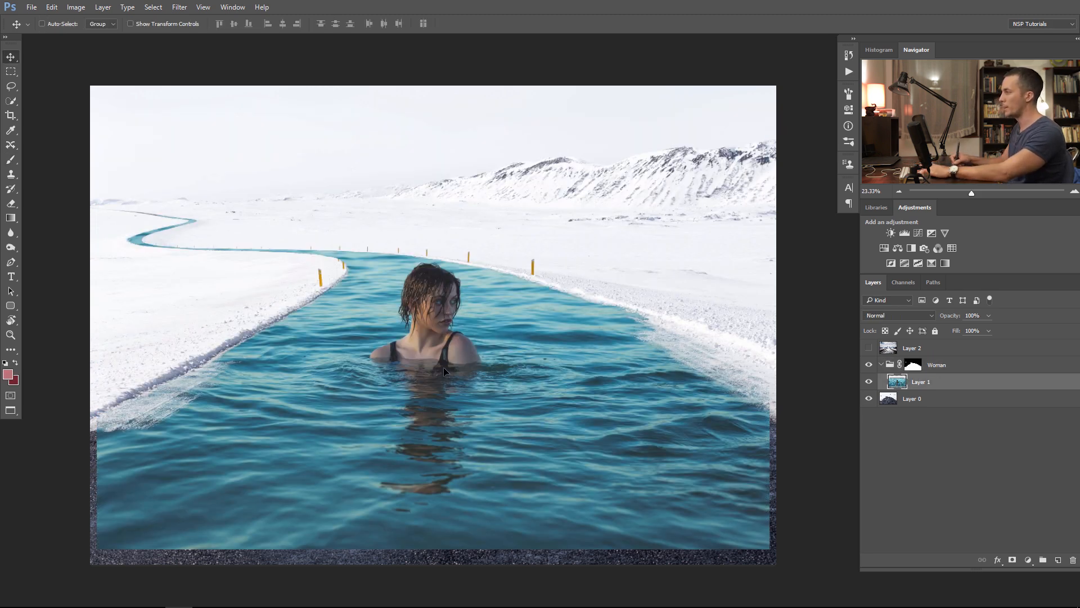
{"action": "left_click_drag", "start_coordinate": [482, 357], "coordinate": [497, 383]}
{"action": "left_click_drag", "start_coordinate": [413, 377], "coordinate": [440, 363]}
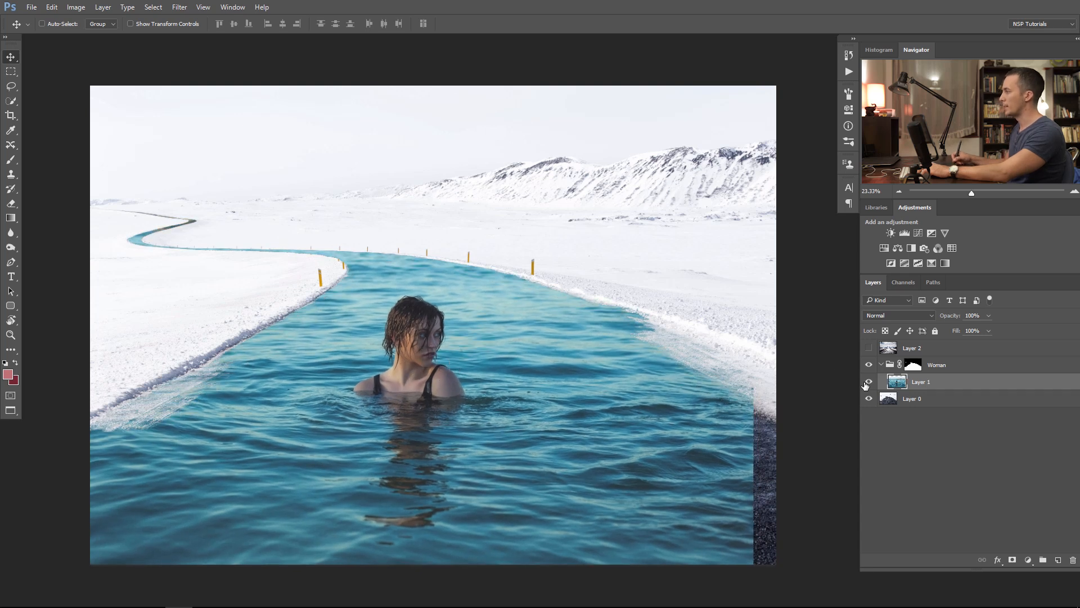
Step: Rename Layer 0 as Background
{"action": "double_click", "coordinate": [910, 399]}
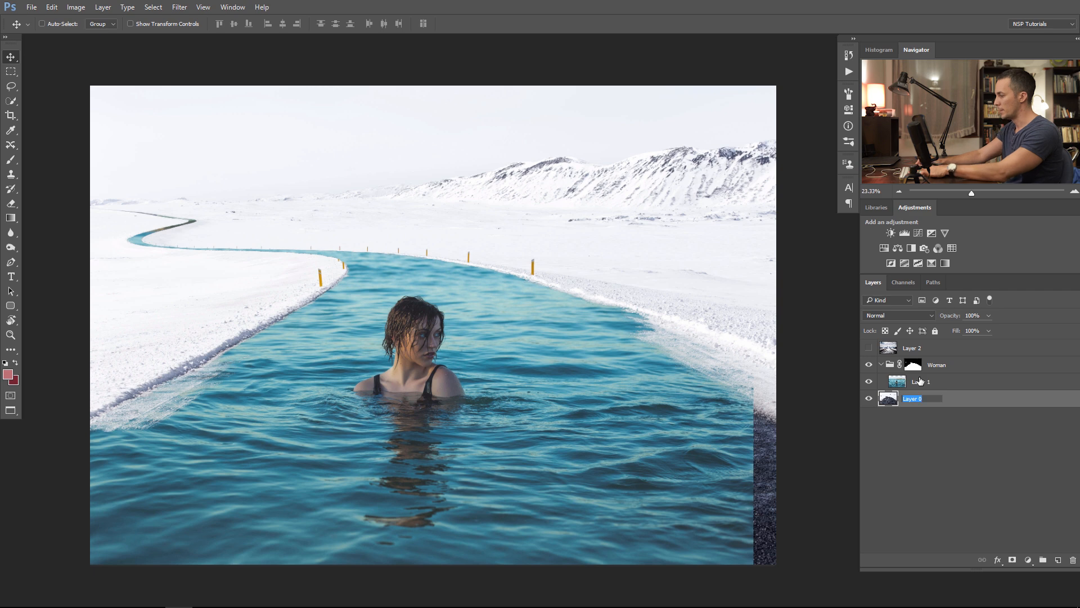
{"action": "type", "text": "Backgroun"}
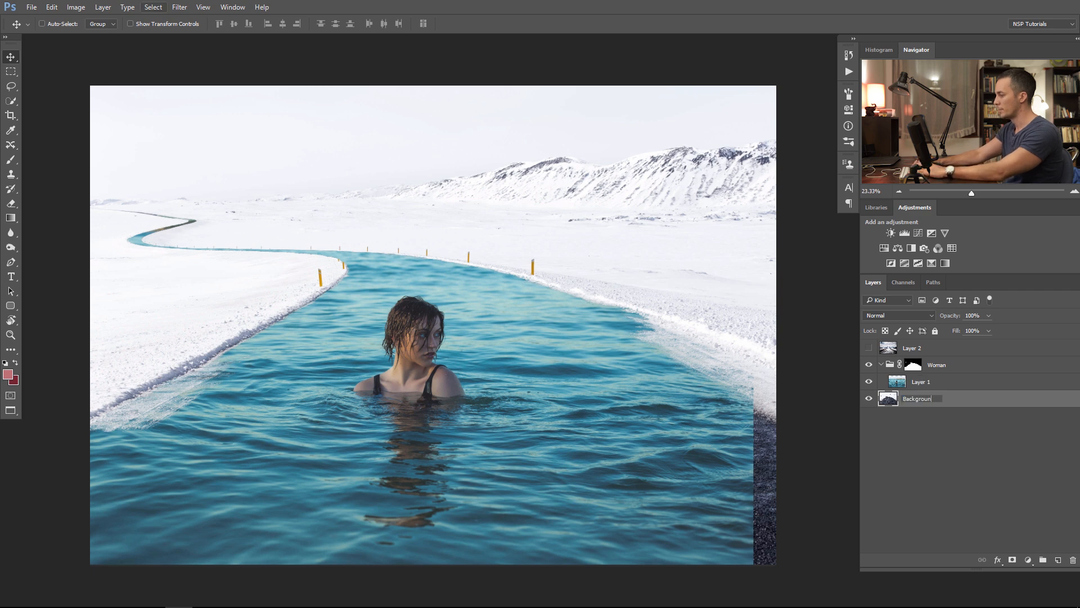
{"action": "type", "text": "d"}
{"action": "key", "text": "Return"}
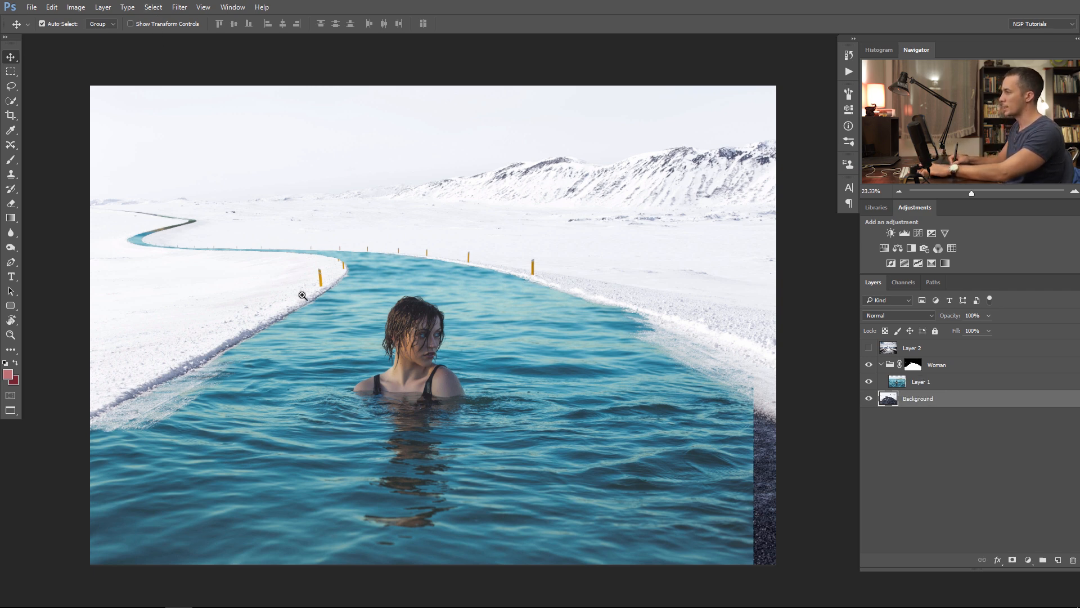
Step: Set up the Clone Stamp with a round 20 px brush at 28% hardness for retouching the roadside posts
{"action": "left_click_drag", "start_coordinate": [265, 285], "coordinate": [355, 304]}
{"action": "left_click_drag", "start_coordinate": [453, 272], "coordinate": [485, 274]}
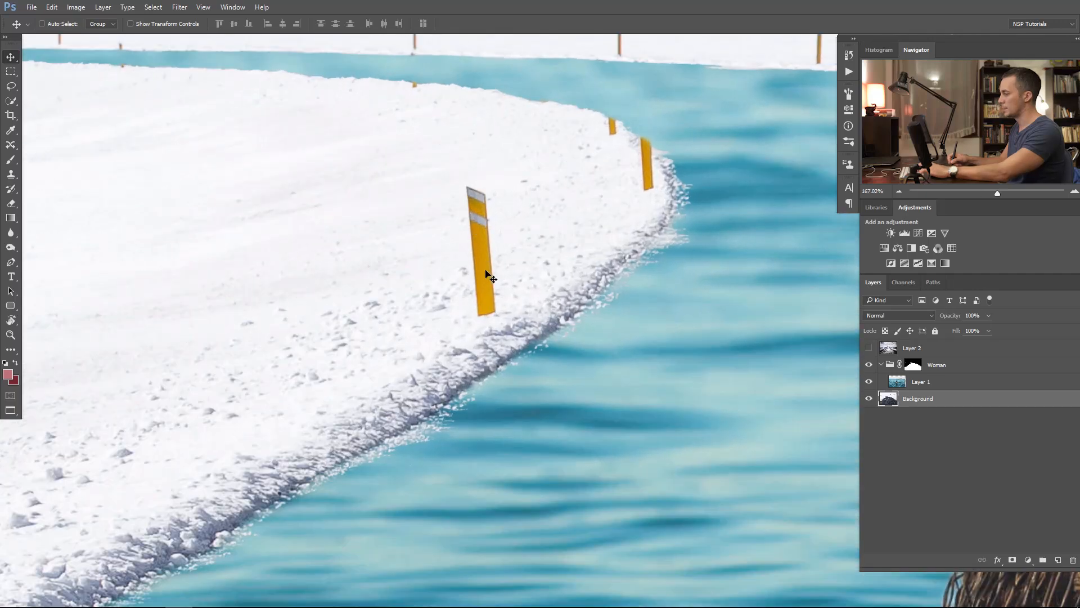
{"action": "key", "text": "s"}
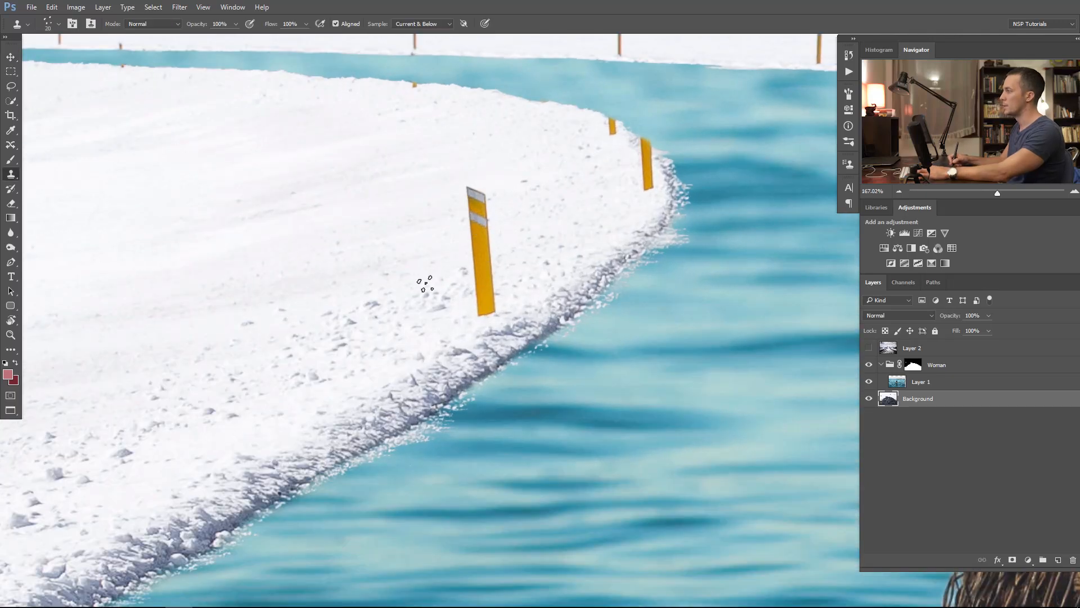
{"action": "right_click", "coordinate": [426, 284]}
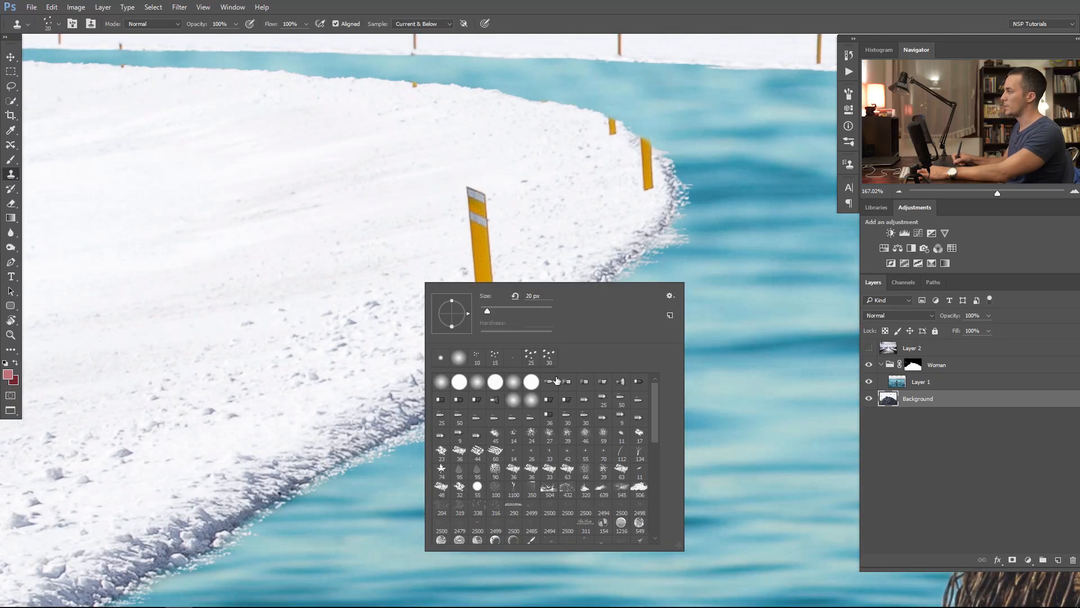
{"action": "left_click", "coordinate": [458, 384]}
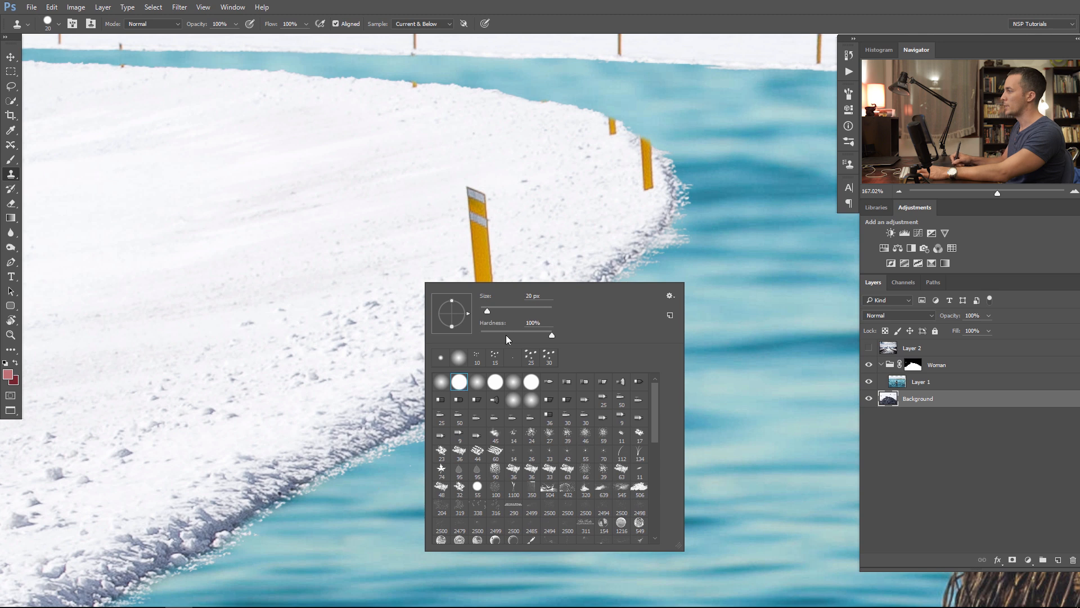
{"action": "left_click_drag", "start_coordinate": [510, 331], "coordinate": [500, 333]}
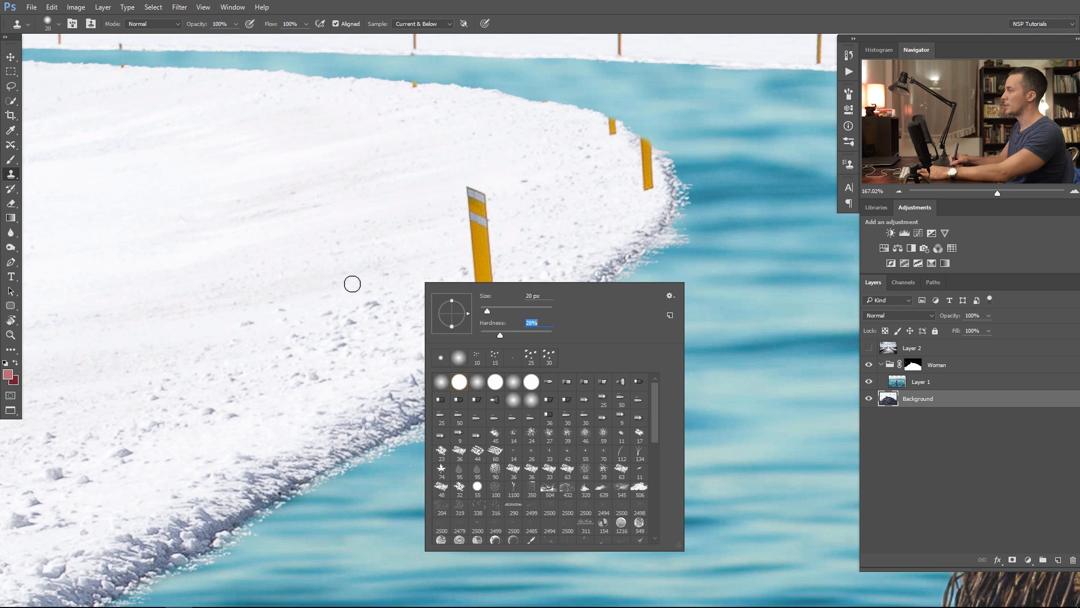
{"action": "key", "text": "Return"}
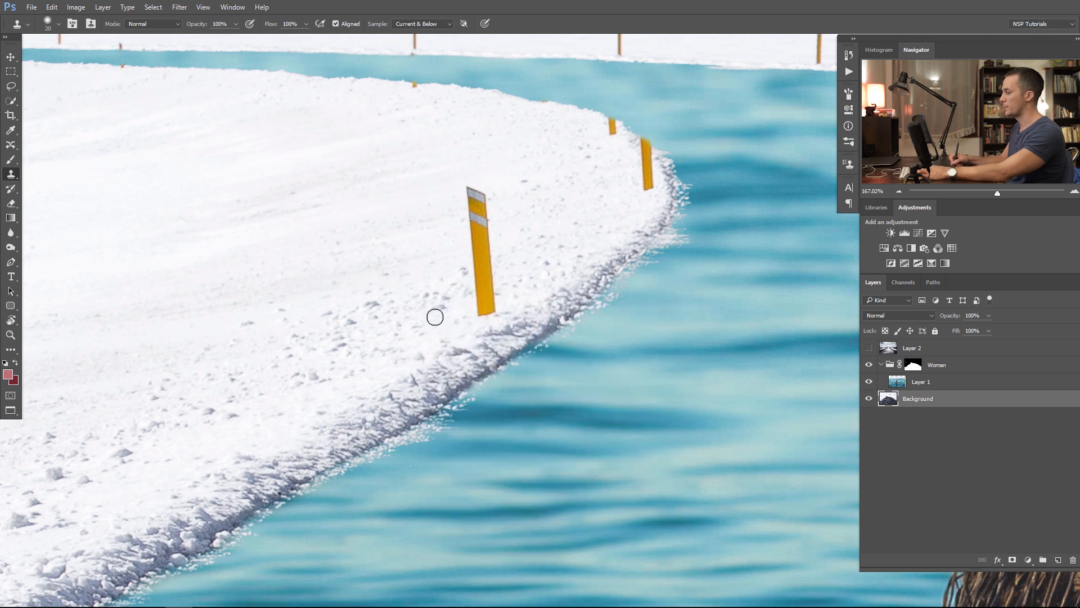
Step: Clone snow over the yellow posts on the near snowbank at the inside of the river bend
{"action": "mouse_move", "coordinate": [486, 306]}
{"action": "left_mouse_down"}
{"action": "mouse_move", "coordinate": [486, 234]}
{"action": "mouse_move", "coordinate": [467, 219]}
{"action": "left_mouse_up"}
{"action": "left_click_drag", "start_coordinate": [646, 186], "coordinate": [643, 151]}
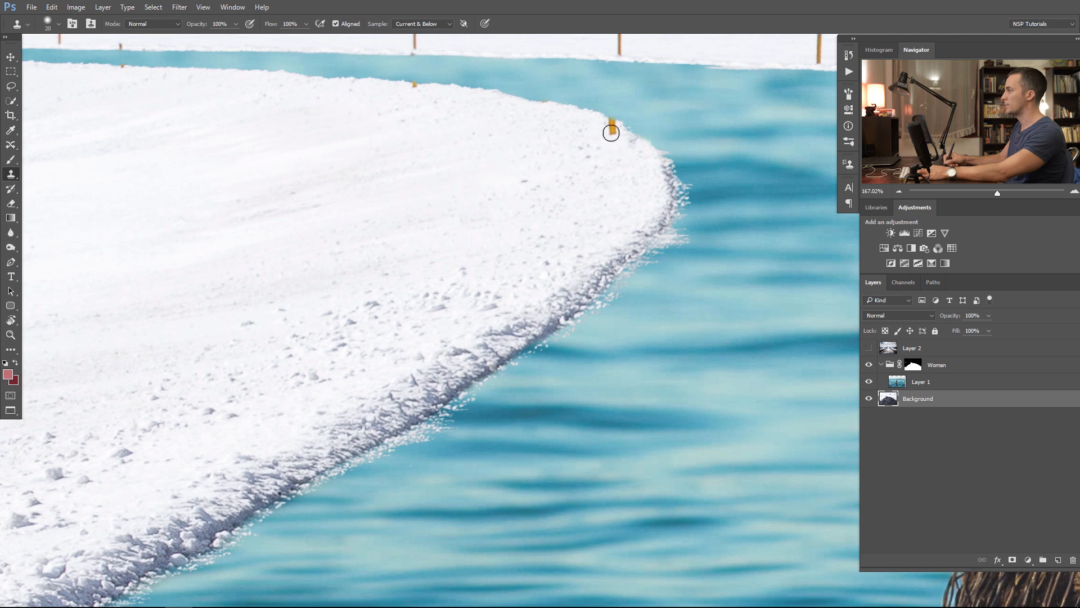
{"action": "left_click_drag", "start_coordinate": [400, 96], "coordinate": [733, 287]}
Step: Clone out the small posts along the narrow distant strip of river and the start of the far bank
{"action": "left_click_drag", "start_coordinate": [262, 255], "coordinate": [465, 291]}
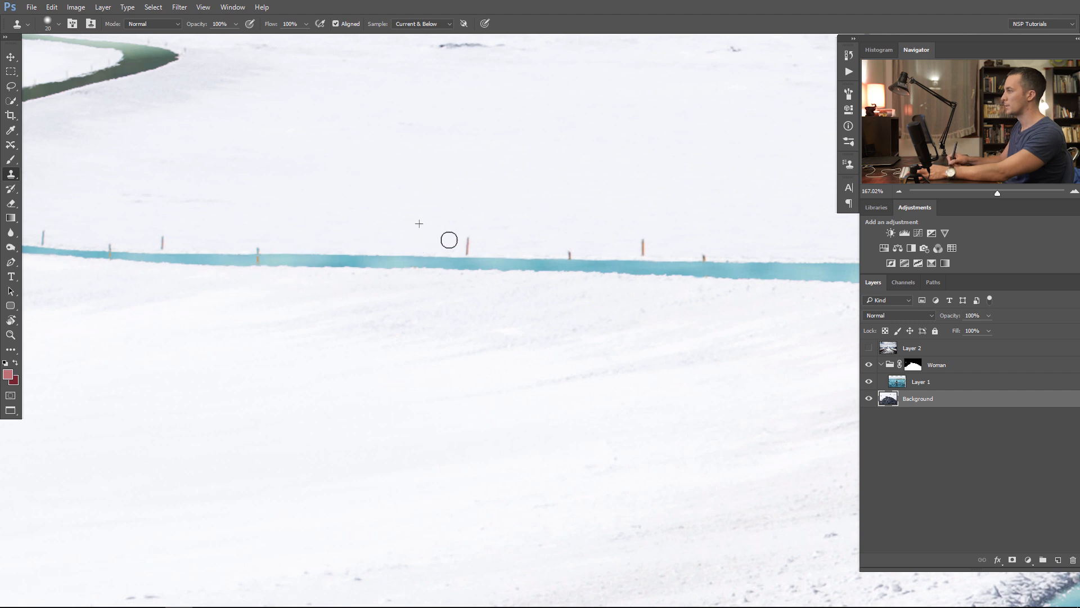
{"action": "left_click_drag", "start_coordinate": [634, 221], "coordinate": [414, 224]}
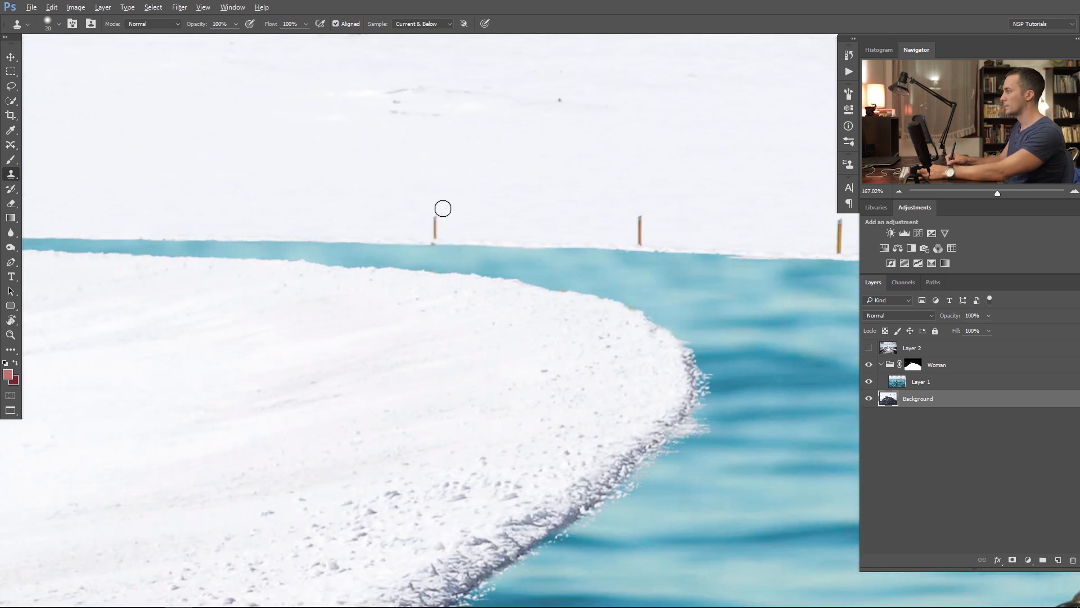
{"action": "left_click", "coordinate": [437, 211], "text": "alt"}
{"action": "left_click", "coordinate": [434, 233]}
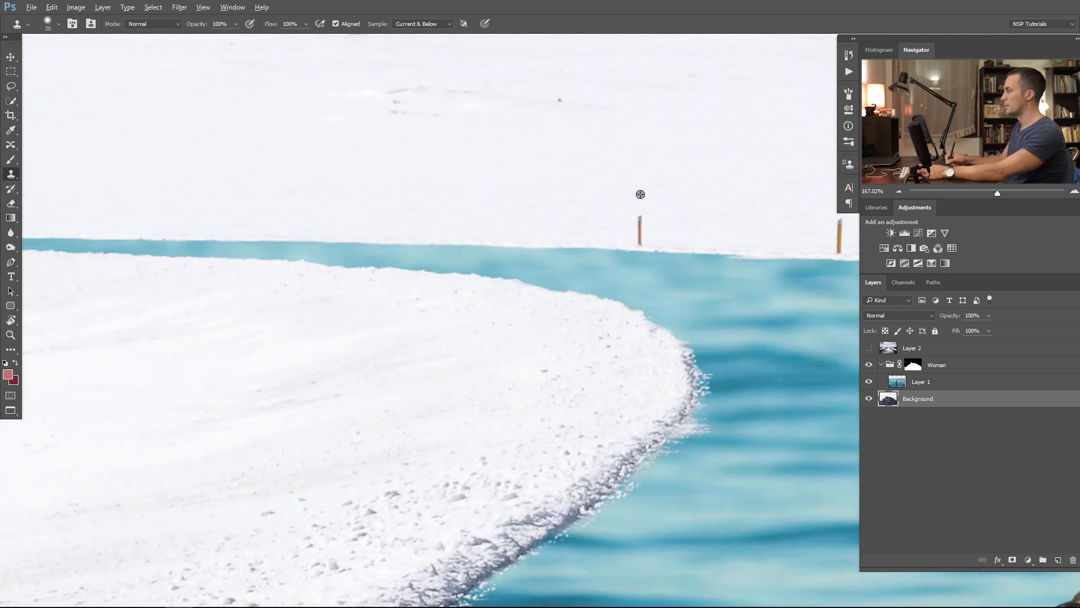
{"action": "left_click_drag", "start_coordinate": [639, 229], "coordinate": [639, 238]}
Step: Clone snow over the next two orange posts on the far bank beyond the river bend
{"action": "left_click_drag", "start_coordinate": [483, 208], "coordinate": [102, 207]}
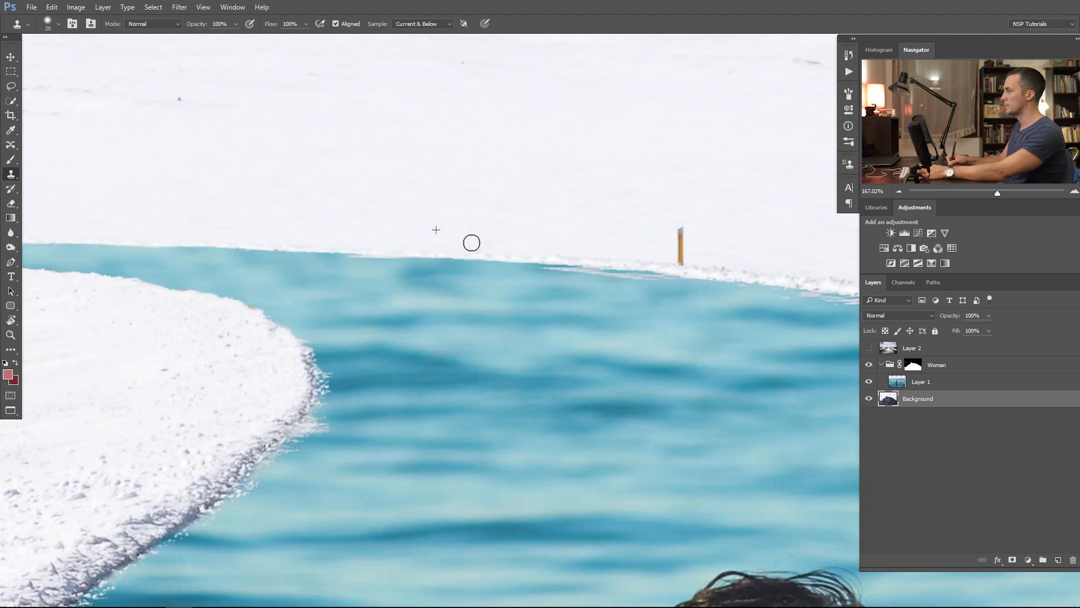
{"action": "left_click_drag", "start_coordinate": [683, 261], "coordinate": [681, 229]}
{"action": "left_click_drag", "start_coordinate": [523, 217], "coordinate": [326, 208]}
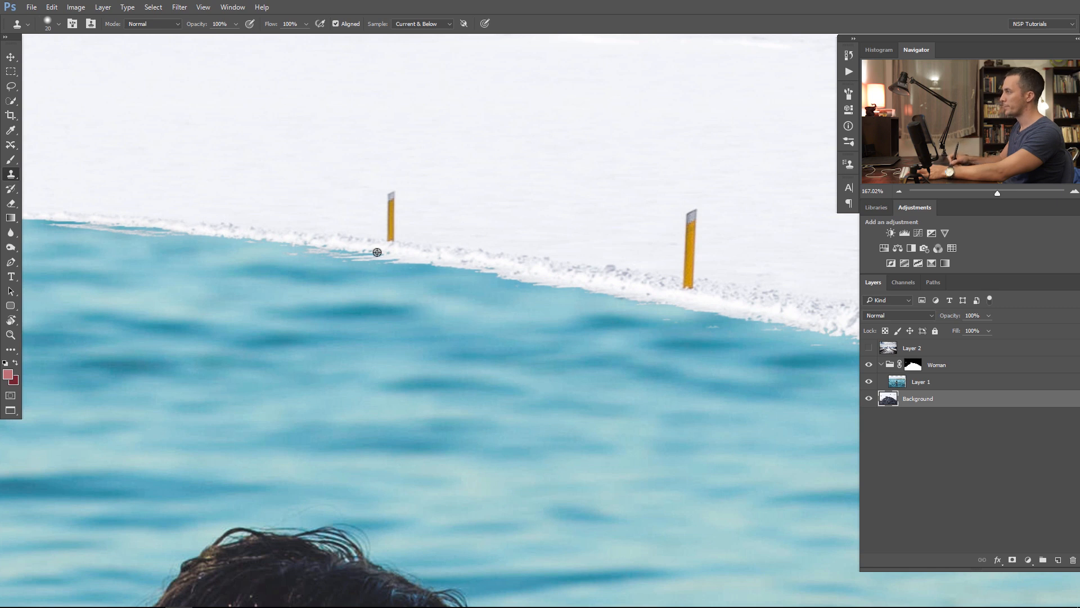
{"action": "left_click", "coordinate": [376, 233], "text": "alt"}
{"action": "left_click_drag", "start_coordinate": [390, 247], "coordinate": [391, 182]}
Step: Clone out the last two large yellow posts on the right-hand bank, rebuilding the snow edge at their bases
{"action": "scroll", "coordinate": [422, 248], "scroll_direction": "right", "scroll_amount": 5}
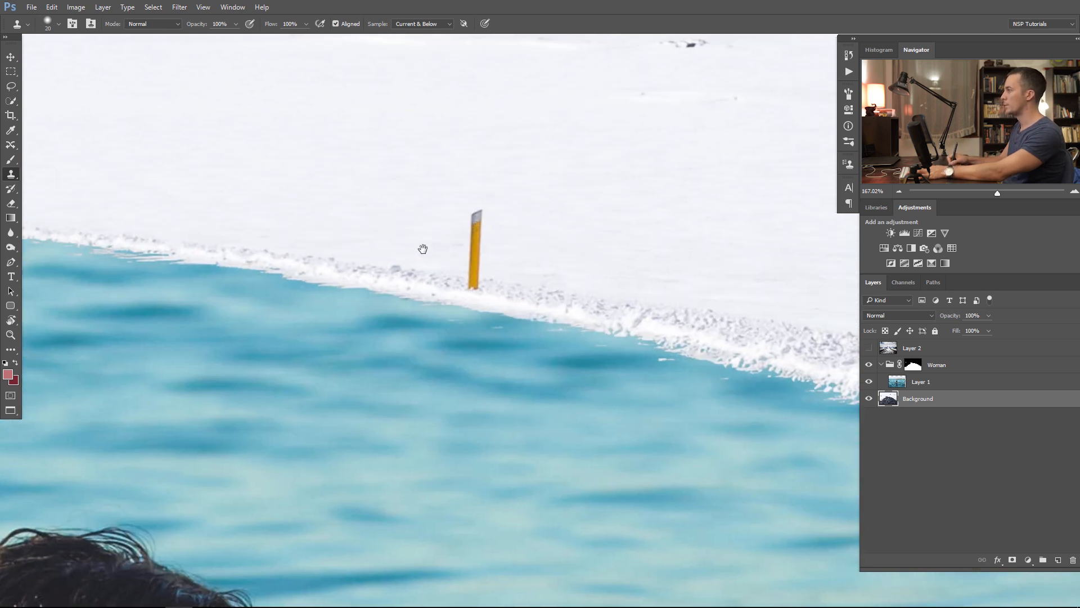
{"action": "left_click_drag", "start_coordinate": [479, 280], "coordinate": [477, 217]}
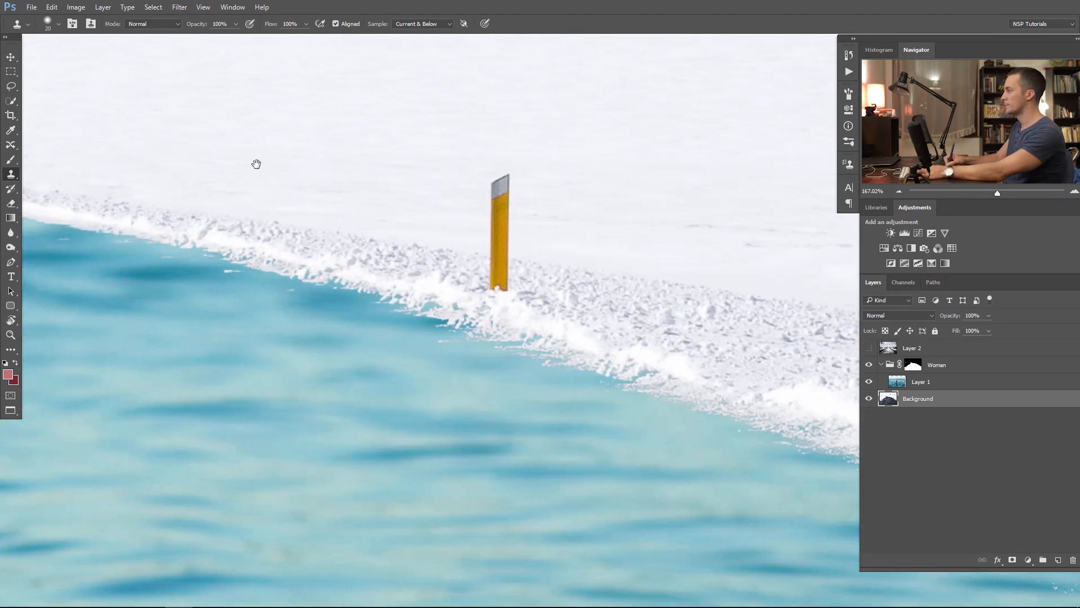
{"action": "left_click_drag", "start_coordinate": [256, 163], "coordinate": [251, 161]}
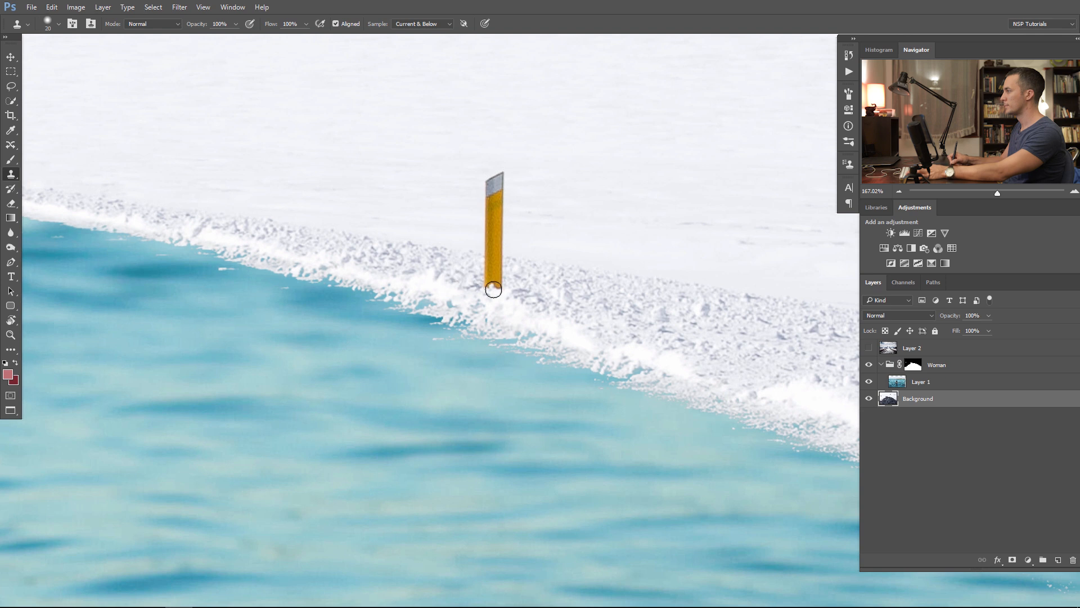
{"action": "mouse_move", "coordinate": [493, 289]}
{"action": "left_mouse_down"}
{"action": "mouse_move", "coordinate": [485, 202]}
{"action": "mouse_move", "coordinate": [502, 198]}
{"action": "left_mouse_up"}
{"action": "left_click_drag", "start_coordinate": [606, 223], "coordinate": [489, 224]}
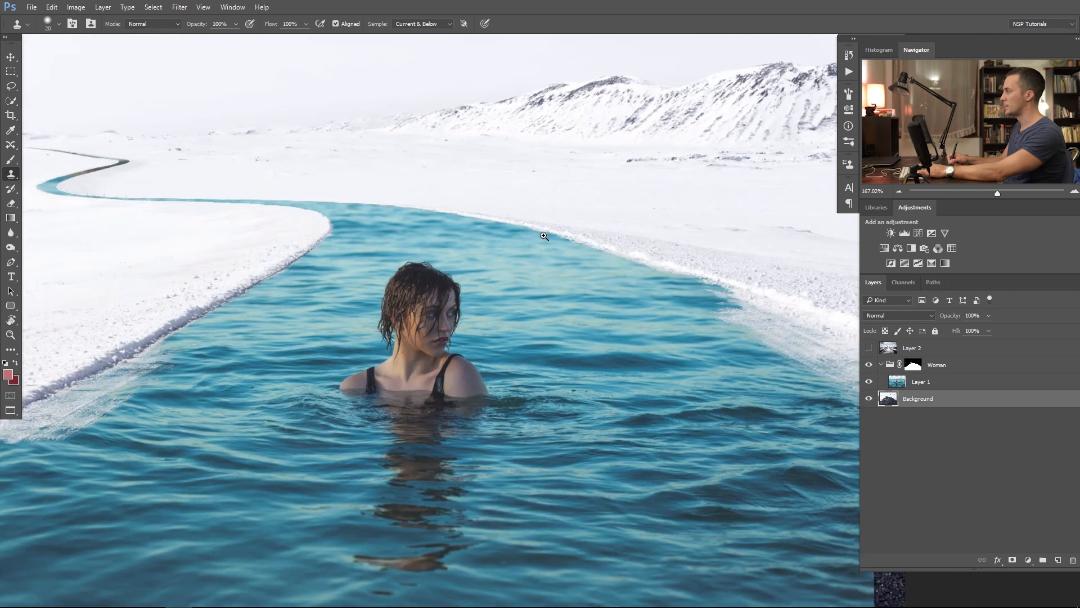
Step: Duplicate Layer 1 twice inside the Woman group
{"action": "left_click_drag", "start_coordinate": [663, 244], "coordinate": [523, 253]}
{"action": "left_click_drag", "start_coordinate": [397, 286], "coordinate": [468, 295]}
{"action": "left_click", "coordinate": [899, 384]}
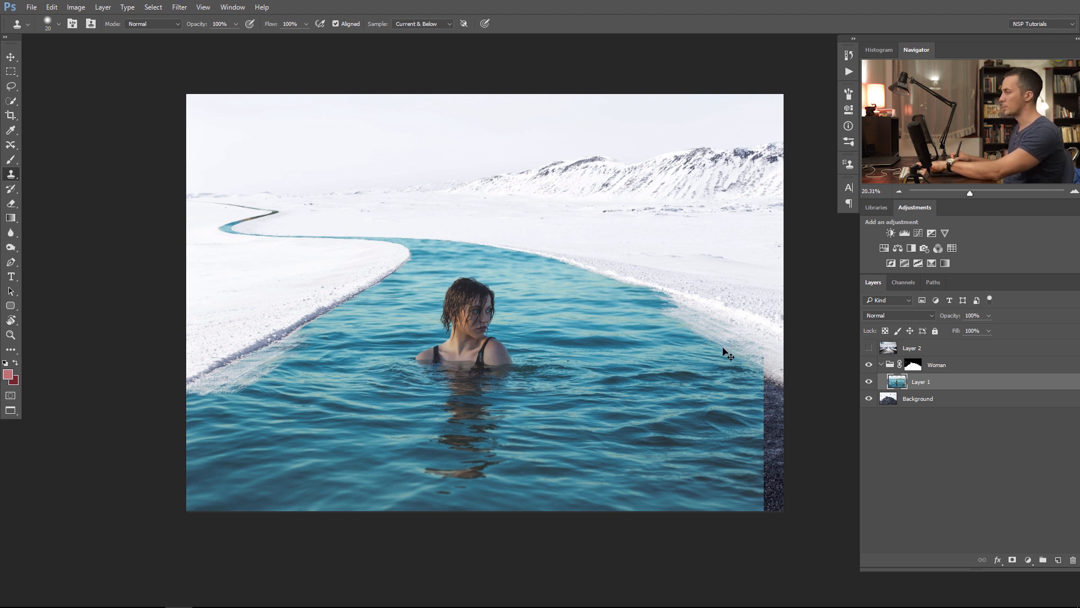
{"action": "key", "text": "ctrl+j"}
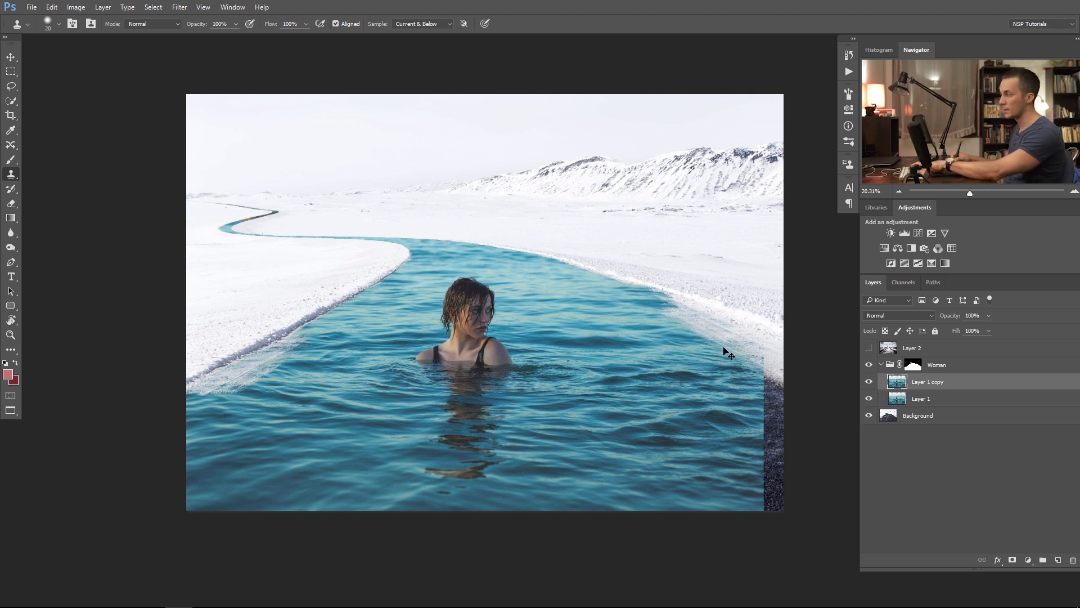
{"action": "key", "text": "ctrl+j"}
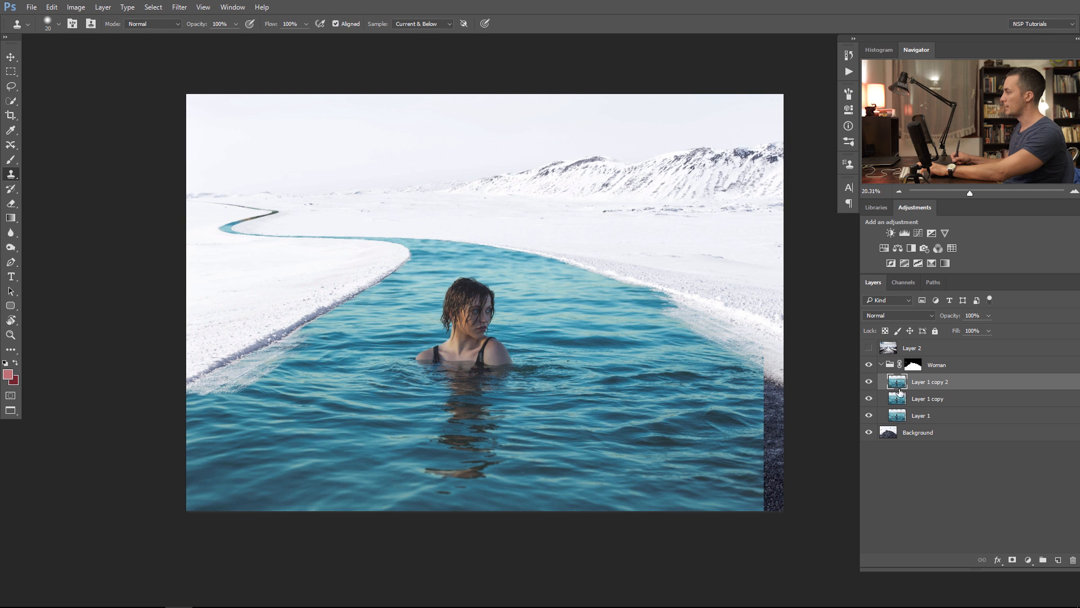
Step: Move the original Layer 1 down and to the left and hide its two copies
{"action": "left_click", "coordinate": [897, 418]}
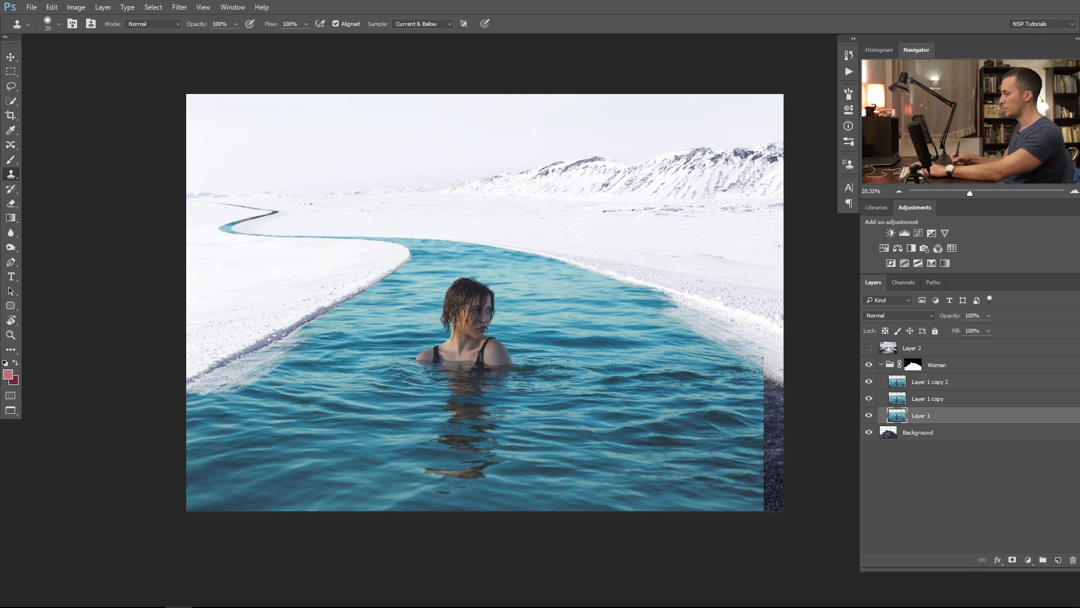
{"action": "key", "text": "v"}
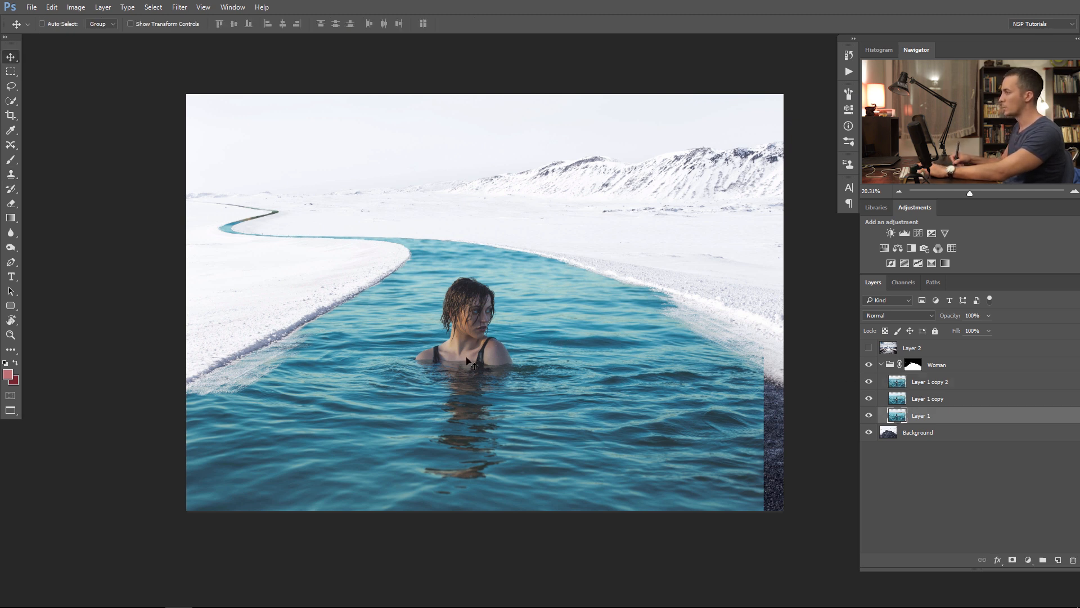
{"action": "left_click_drag", "start_coordinate": [488, 349], "coordinate": [446, 367]}
{"action": "left_click", "coordinate": [869, 399]}
Step: Scale Layer 1 proportionally to about 80.68% with Free Transform and position it over the left part of the river
{"action": "key", "text": "ctrl"}
{"action": "key", "text": "ctrl+t"}
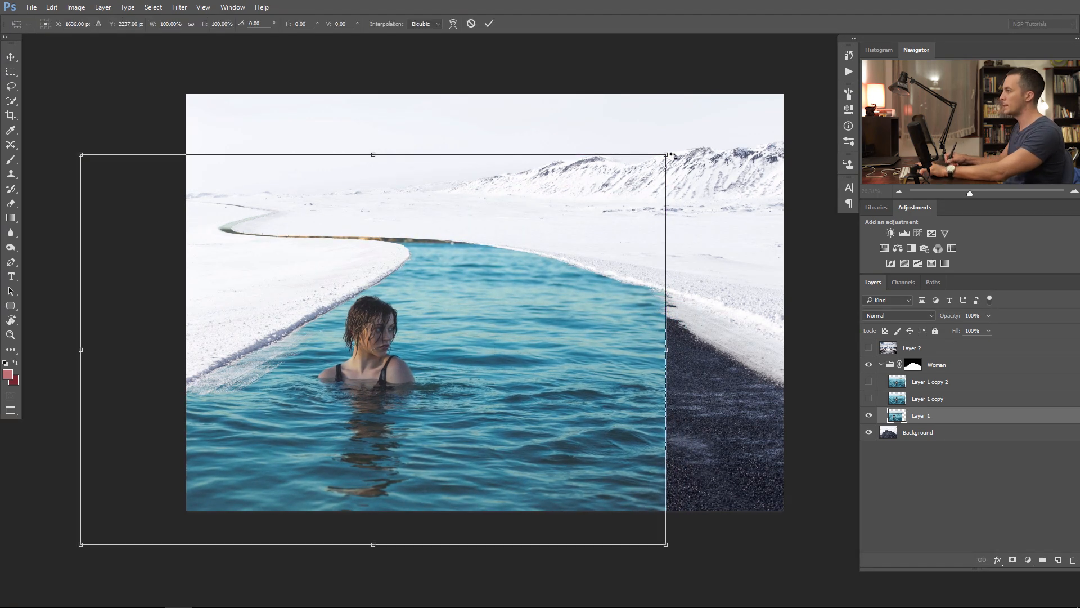
{"action": "left_click_drag", "start_coordinate": [665, 154], "coordinate": [583, 209]}
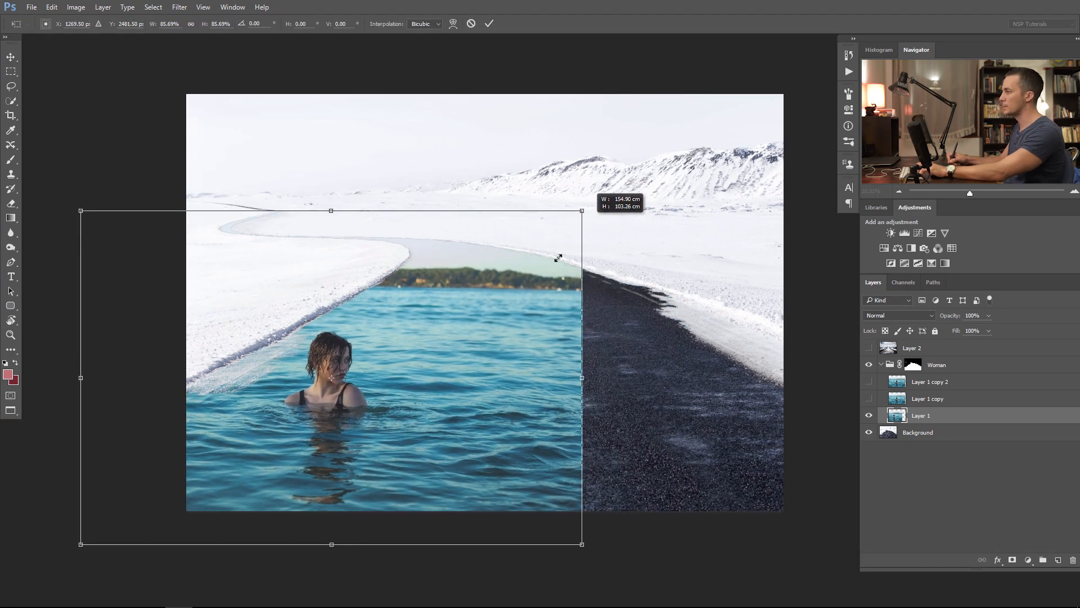
{"action": "left_click_drag", "start_coordinate": [463, 362], "coordinate": [494, 340]}
{"action": "left_click_drag", "start_coordinate": [629, 183], "coordinate": [602, 200]}
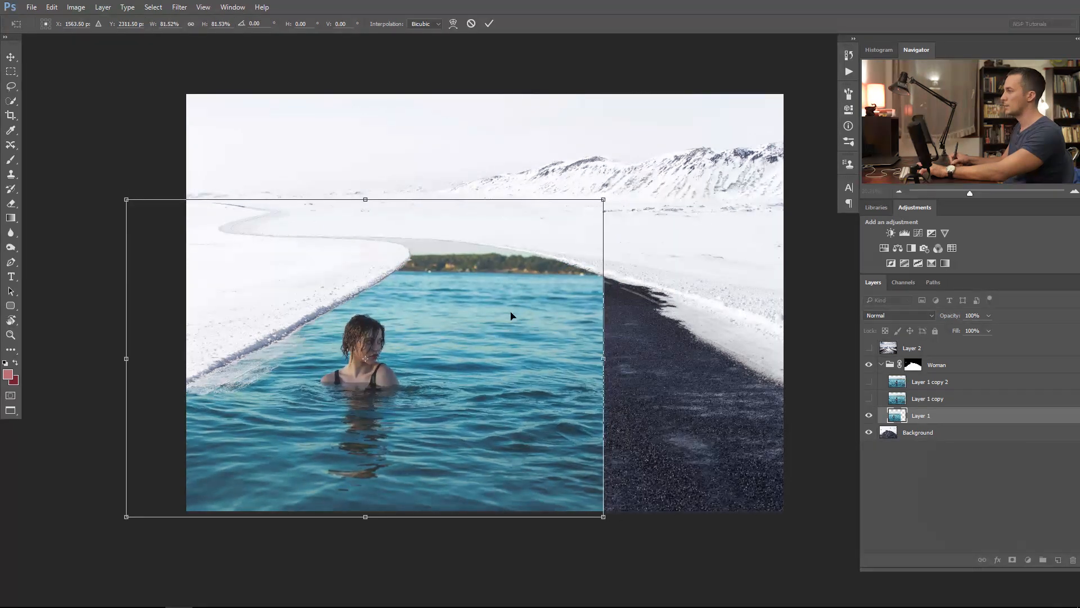
{"action": "left_click_drag", "start_coordinate": [503, 312], "coordinate": [508, 312]}
{"action": "left_click_drag", "start_coordinate": [602, 201], "coordinate": [598, 202]}
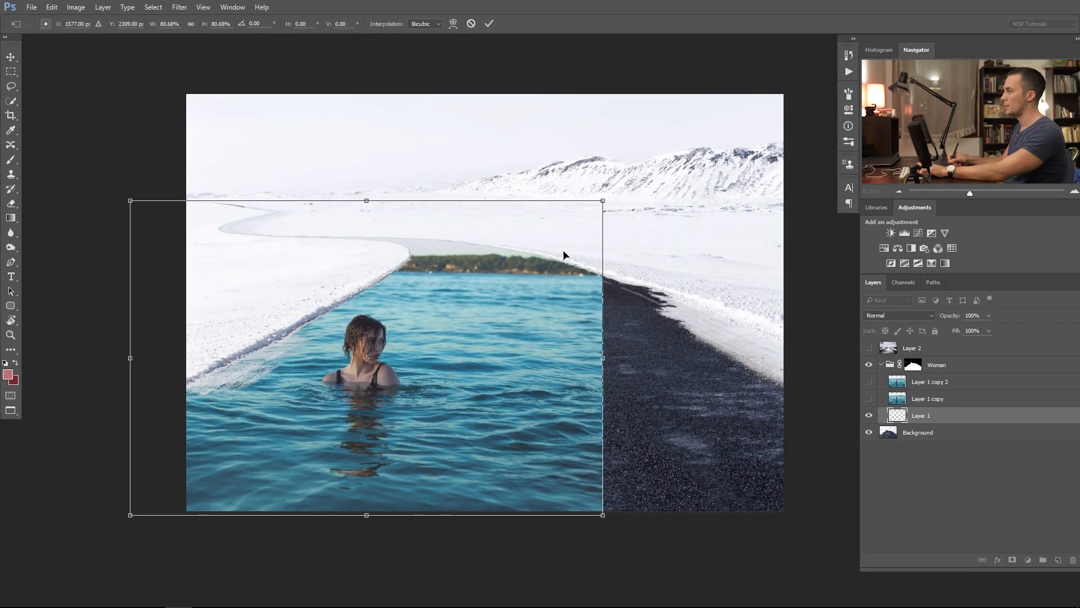
{"action": "left_click_drag", "start_coordinate": [524, 316], "coordinate": [541, 317]}
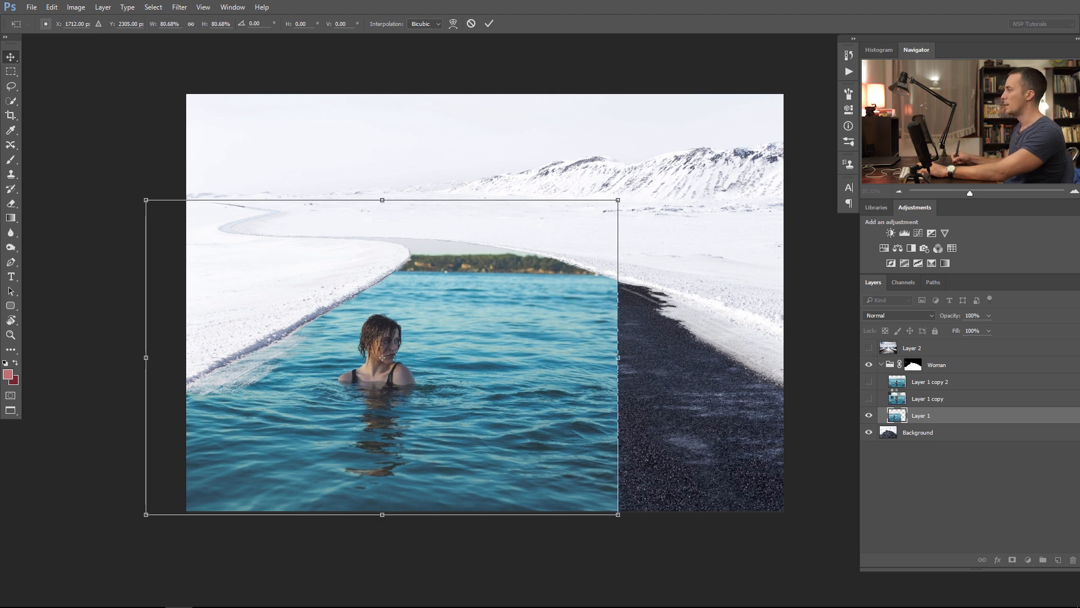
{"action": "key", "text": "Return"}
Step: Show Layer 1 copy and move it to the right so its water reaches the right edge of the picture
{"action": "left_click", "coordinate": [869, 399]}
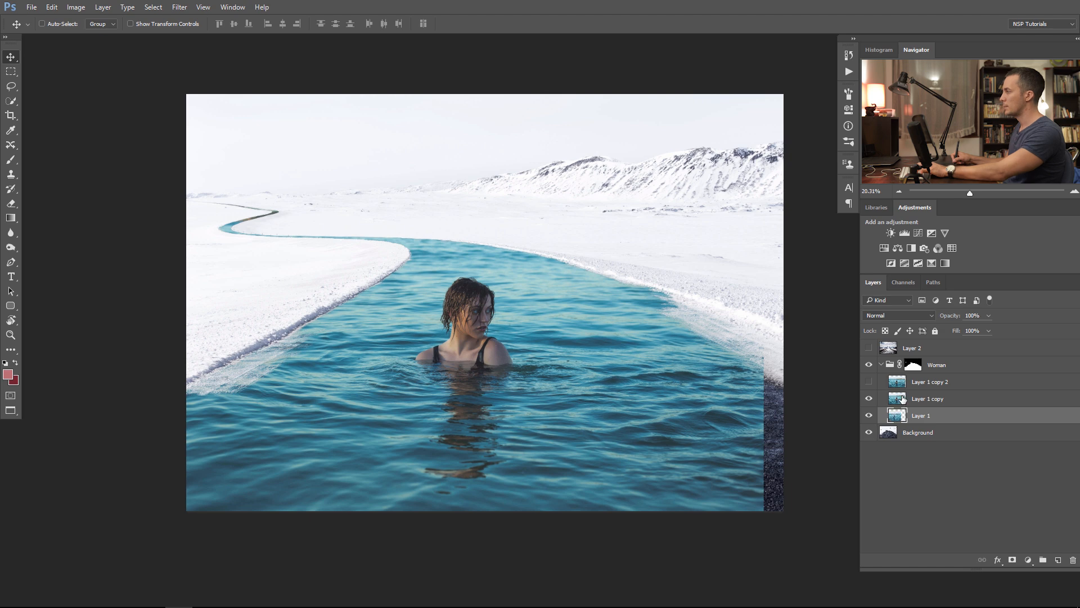
{"action": "left_click", "coordinate": [903, 400]}
{"action": "left_click_drag", "start_coordinate": [562, 332], "coordinate": [837, 315]}
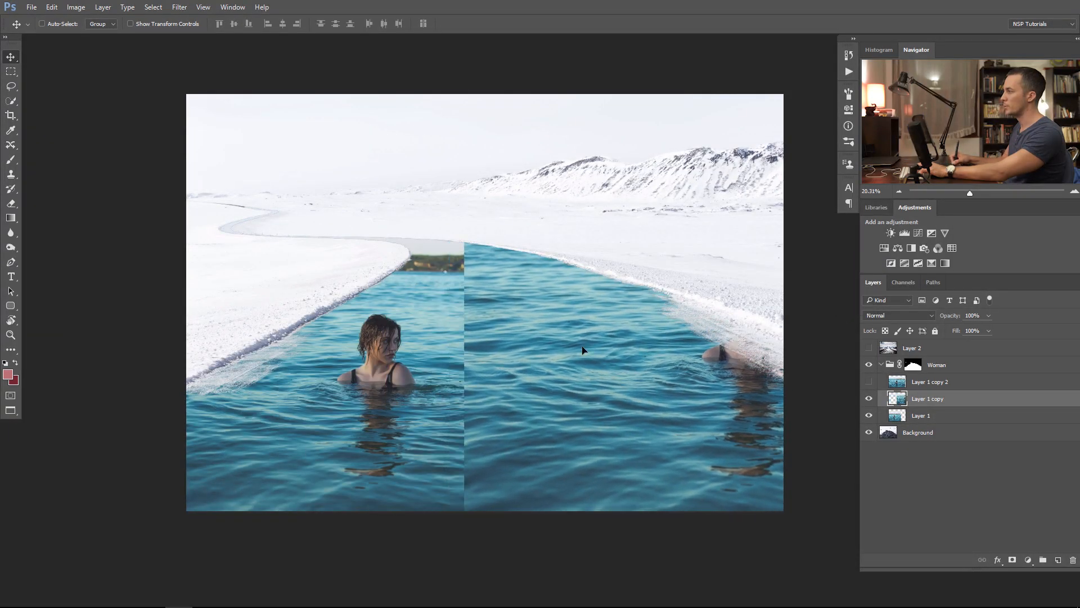
{"action": "left_click_drag", "start_coordinate": [582, 350], "coordinate": [444, 340]}
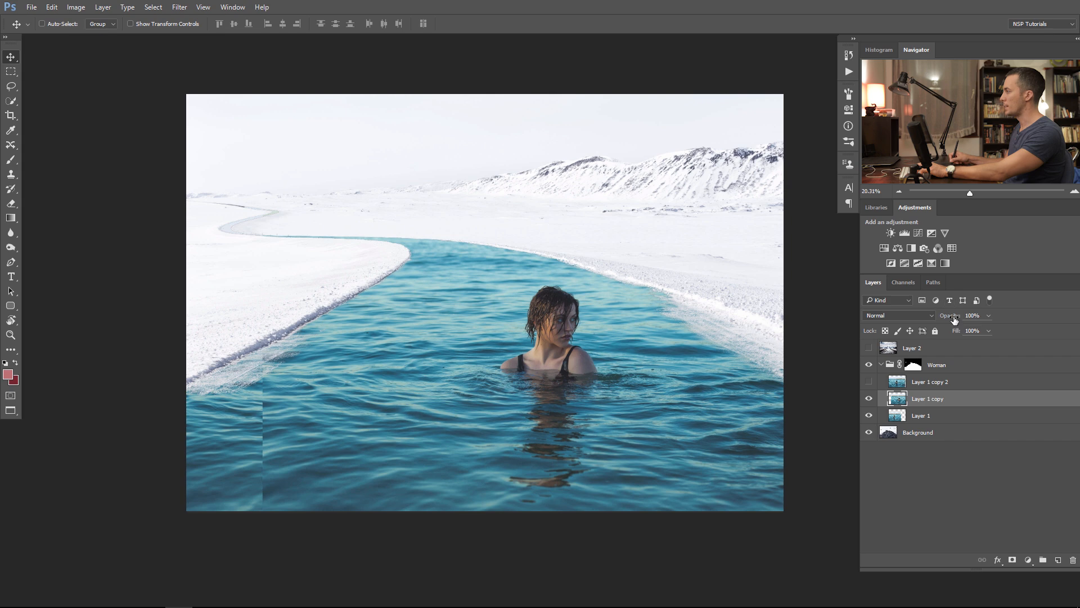
Step: Lower Layer 1 copy's opacity to 43% and move its woman just to the right of the smaller woman
{"action": "left_click_drag", "start_coordinate": [935, 319], "coordinate": [921, 319]}
{"action": "left_click_drag", "start_coordinate": [589, 376], "coordinate": [565, 387]}
{"action": "mouse_move", "coordinate": [506, 388]}
{"action": "left_mouse_down"}
{"action": "mouse_move", "coordinate": [495, 391]}
{"action": "mouse_move", "coordinate": [521, 390]}
{"action": "left_mouse_up"}
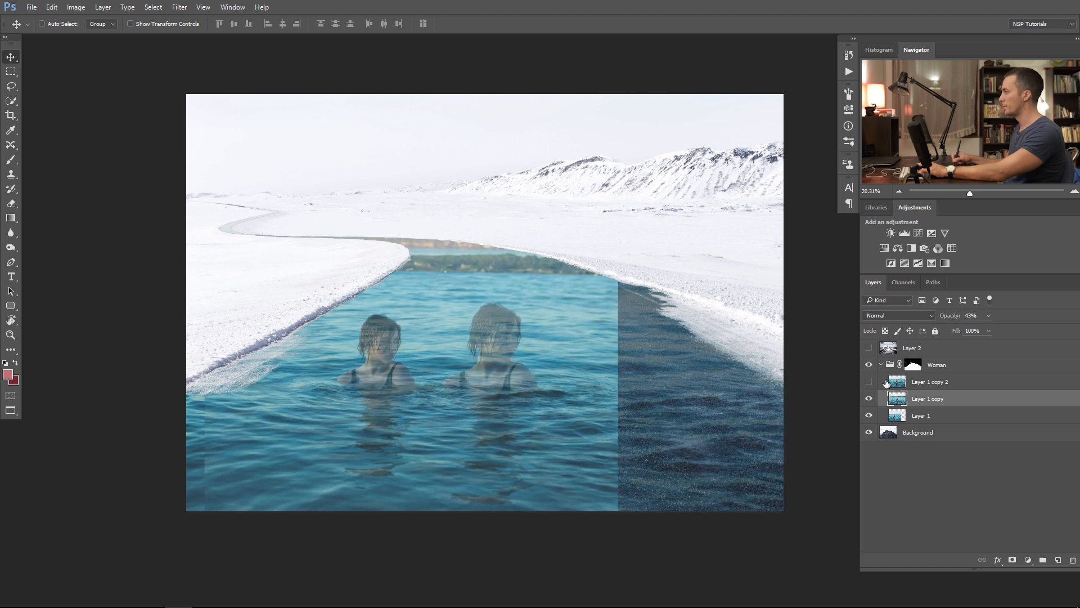
Step: Restore Layer 1 copy to 100% opacity and add a layer mask to it
{"action": "key", "text": "Return"}
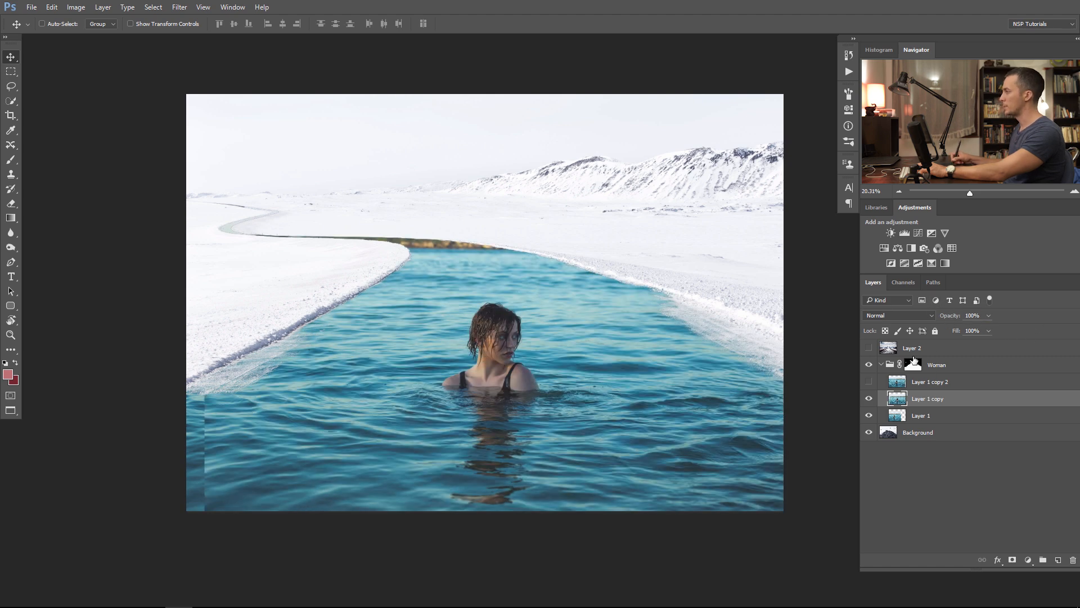
{"action": "left_click", "coordinate": [1012, 560]}
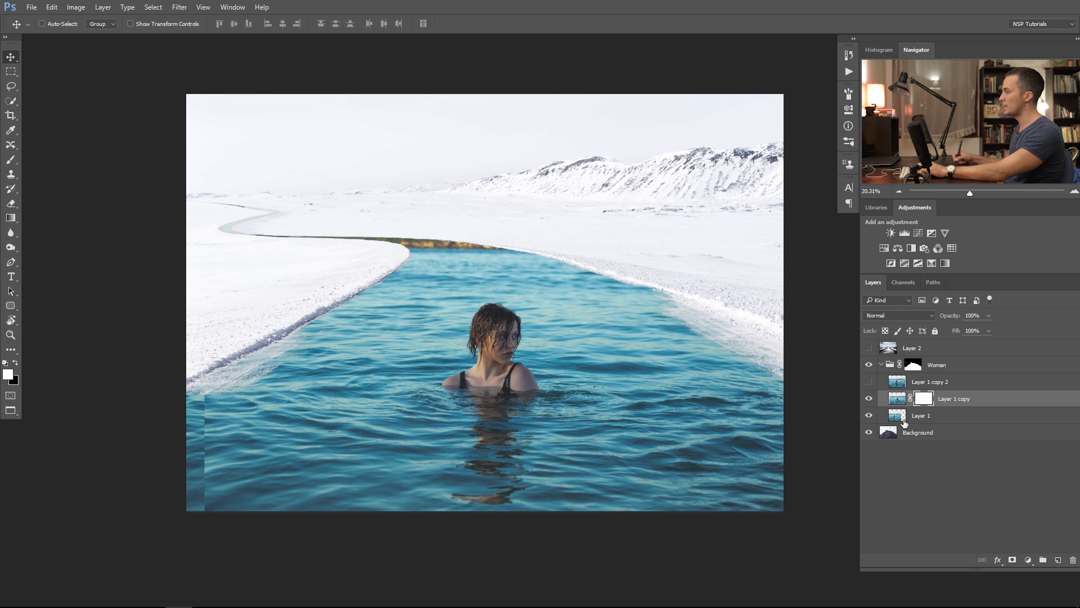
Step: Paint black on Layer 1 copy's mask with a soft 600 to 700 px brush to hide the larger woman and reveal the smaller one
{"action": "key", "text": "b"}
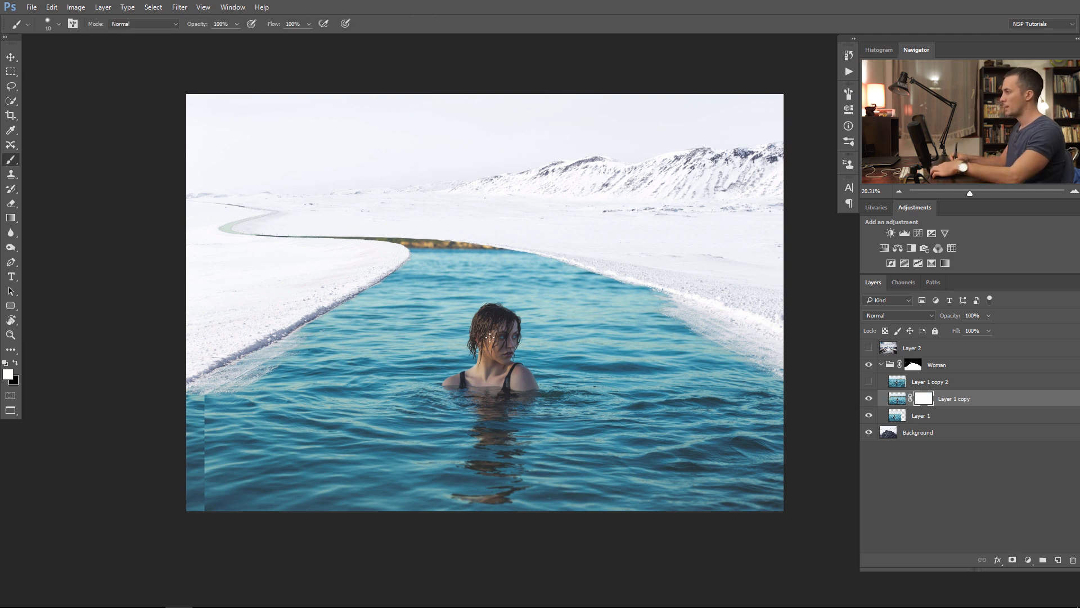
{"action": "right_click", "coordinate": [485, 335]}
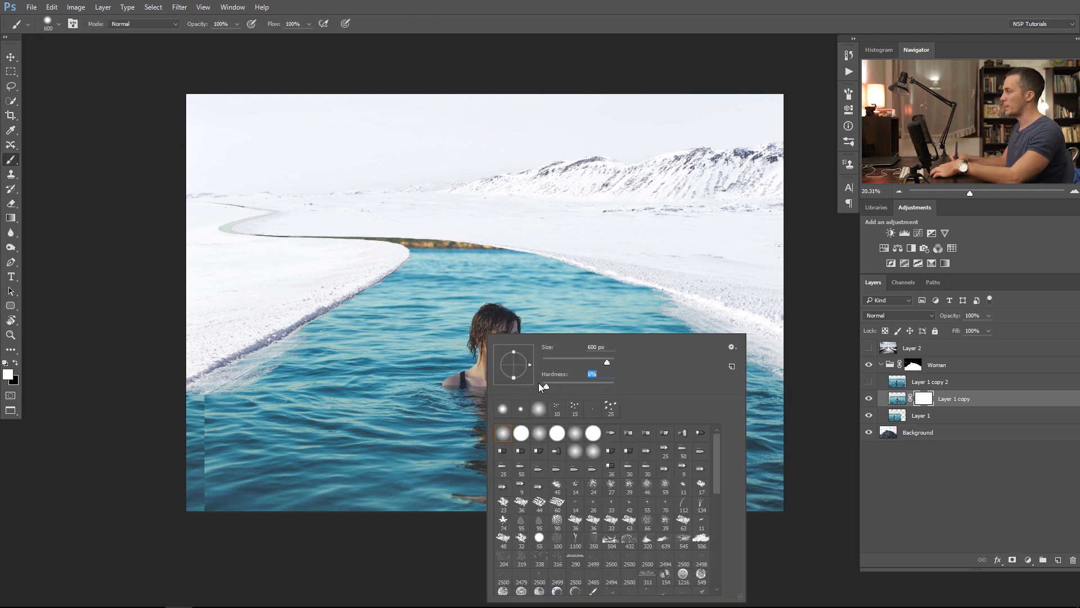
{"action": "key", "text": "Return"}
{"action": "key", "text": "x"}
{"action": "mouse_move", "coordinate": [464, 323]}
{"action": "left_mouse_down"}
{"action": "mouse_move", "coordinate": [460, 379]}
{"action": "mouse_move", "coordinate": [450, 380]}
{"action": "mouse_move", "coordinate": [505, 325]}
{"action": "mouse_move", "coordinate": [486, 390]}
{"action": "mouse_move", "coordinate": [425, 396]}
{"action": "mouse_move", "coordinate": [424, 345]}
{"action": "mouse_move", "coordinate": [389, 339]}
{"action": "mouse_move", "coordinate": [356, 365]}
{"action": "mouse_move", "coordinate": [332, 355]}
{"action": "mouse_move", "coordinate": [241, 429]}
{"action": "mouse_move", "coordinate": [207, 425]}
{"action": "mouse_move", "coordinate": [214, 459]}
{"action": "left_mouse_up"}
{"action": "key", "text": "bracketright"}
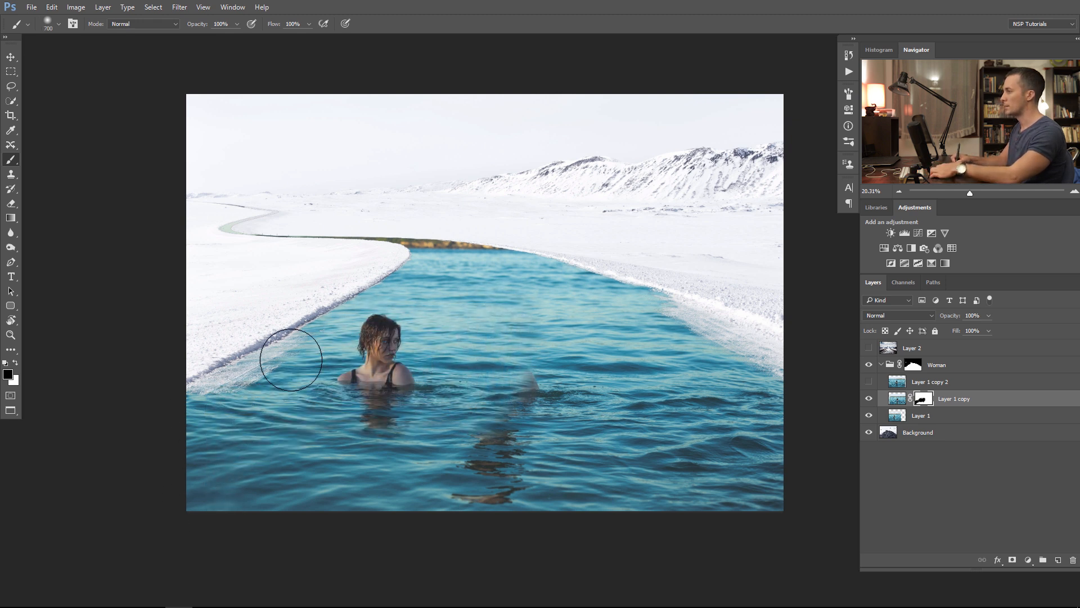
{"action": "mouse_move", "coordinate": [354, 302]}
{"action": "left_mouse_down"}
{"action": "mouse_move", "coordinate": [392, 289]}
{"action": "mouse_move", "coordinate": [365, 389]}
{"action": "mouse_move", "coordinate": [383, 380]}
{"action": "mouse_move", "coordinate": [401, 396]}
{"action": "mouse_move", "coordinate": [438, 475]}
{"action": "mouse_move", "coordinate": [490, 479]}
{"action": "mouse_move", "coordinate": [504, 382]}
{"action": "left_mouse_up"}
{"action": "mouse_move", "coordinate": [467, 486]}
{"action": "left_mouse_down"}
{"action": "mouse_move", "coordinate": [373, 493]}
{"action": "mouse_move", "coordinate": [321, 477]}
{"action": "mouse_move", "coordinate": [362, 495]}
{"action": "mouse_move", "coordinate": [357, 447]}
{"action": "left_mouse_up"}
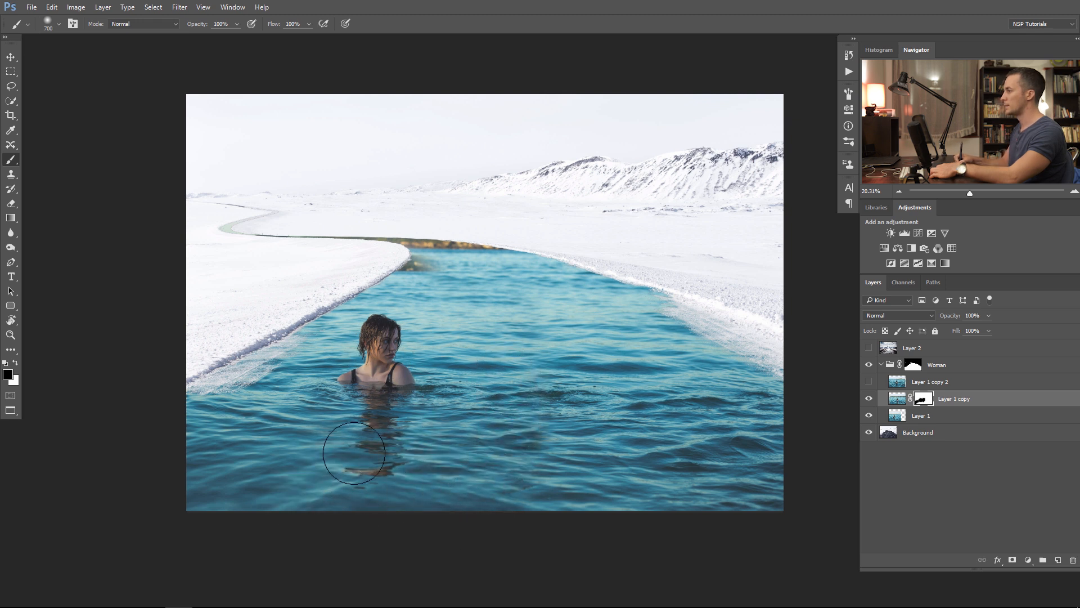
{"action": "left_click_drag", "start_coordinate": [277, 431], "coordinate": [342, 468]}
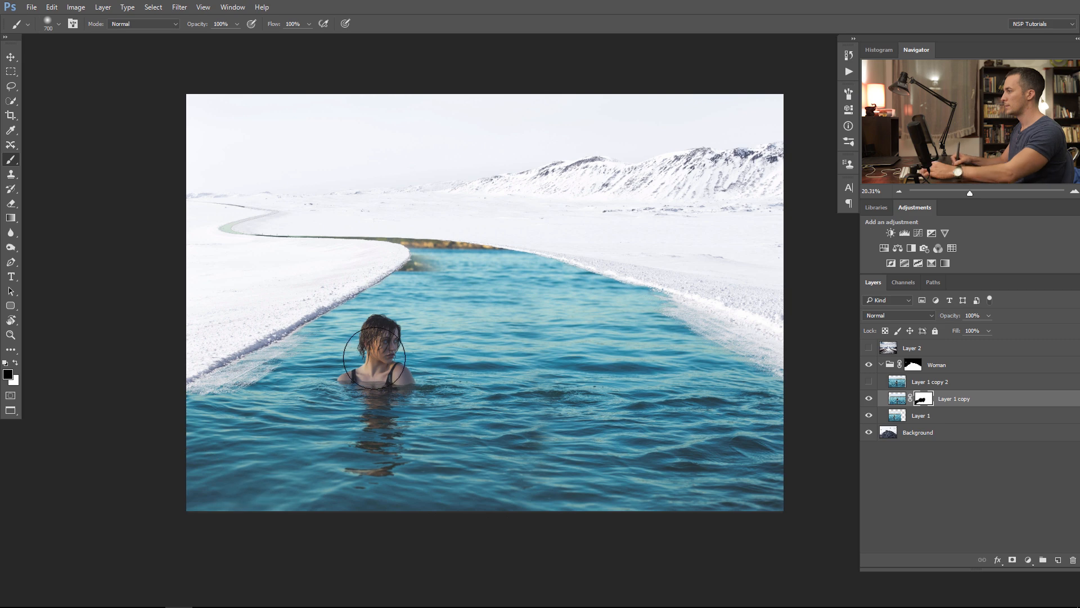
Step: Fill the leftover light spots in Layer 1 copy's mask with black and paint the water back in with white at the river's far bend
{"action": "left_click", "coordinate": [922, 401], "text": "alt"}
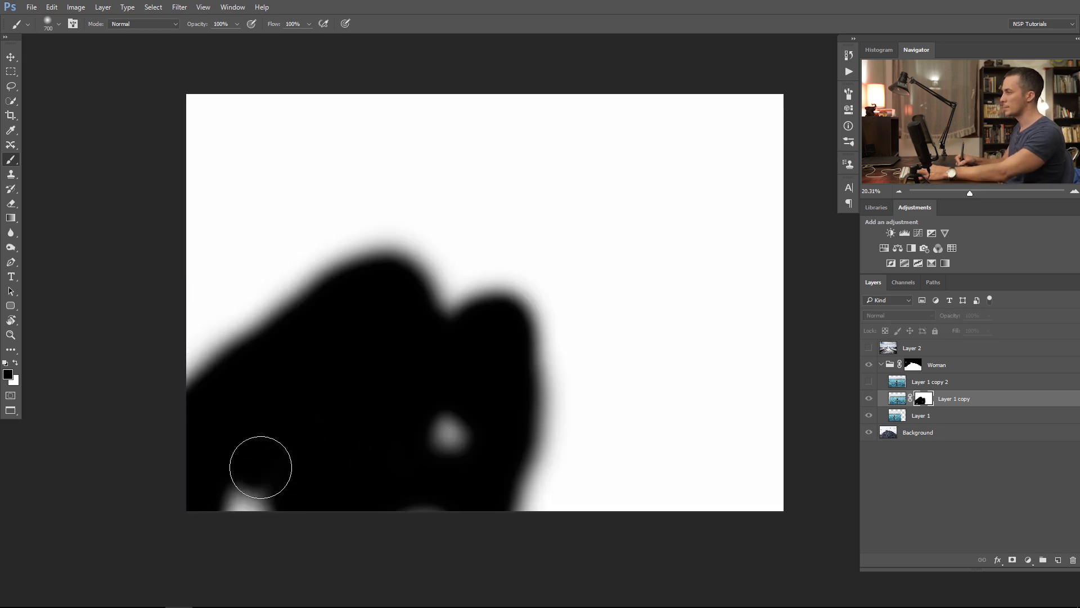
{"action": "mouse_move", "coordinate": [261, 465]}
{"action": "left_mouse_down"}
{"action": "mouse_move", "coordinate": [369, 458]}
{"action": "mouse_move", "coordinate": [442, 434]}
{"action": "mouse_move", "coordinate": [417, 499]}
{"action": "mouse_move", "coordinate": [437, 445]}
{"action": "left_mouse_up"}
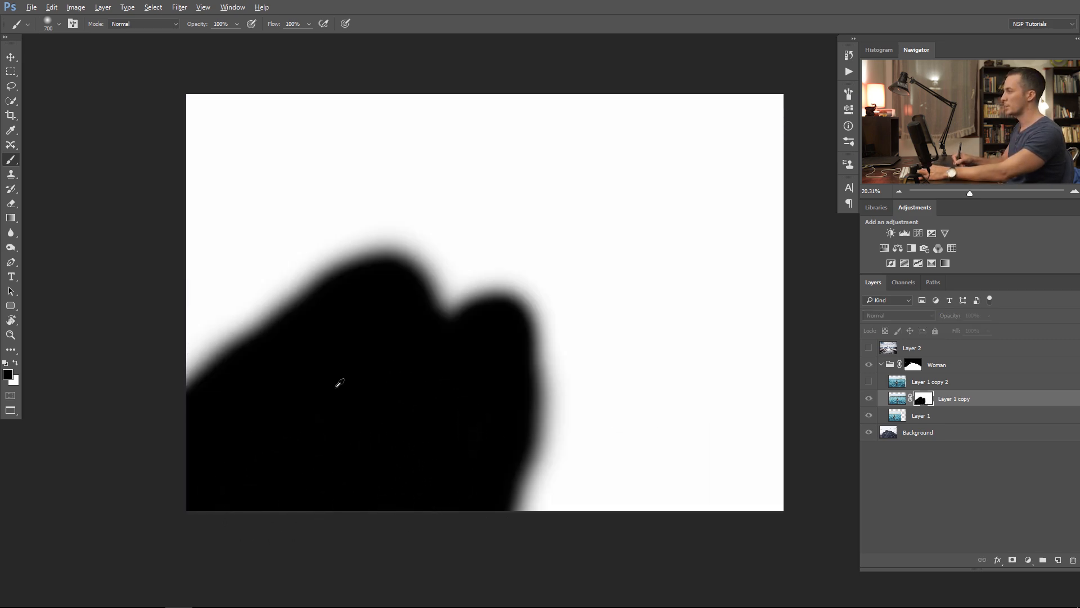
{"action": "left_click", "coordinate": [924, 401], "text": "alt"}
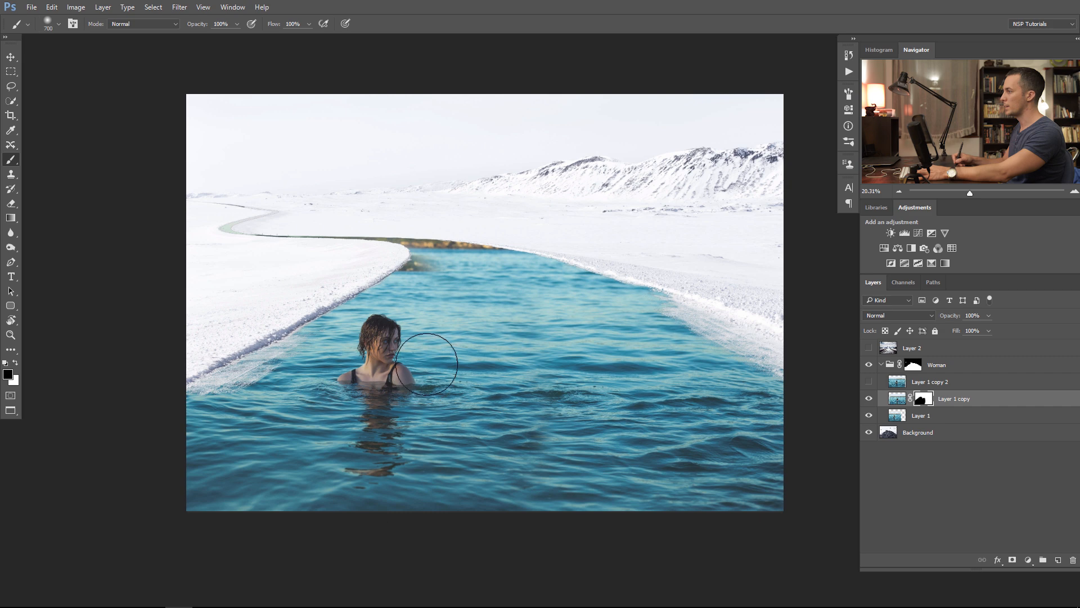
{"action": "left_click", "coordinate": [927, 398], "text": "alt"}
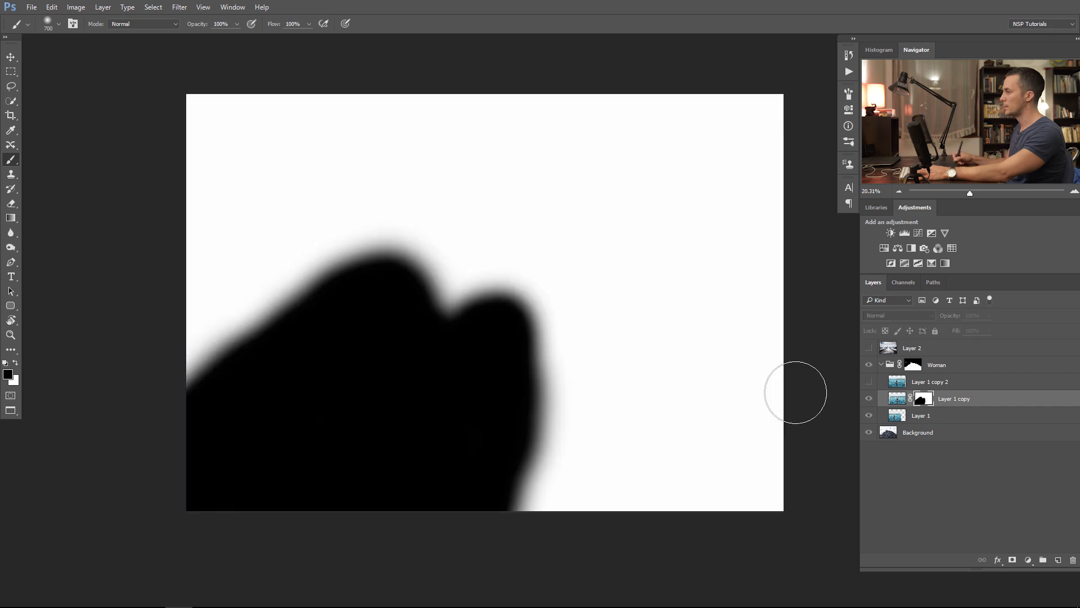
{"action": "left_click", "coordinate": [927, 398], "text": "alt"}
{"action": "key", "text": "x"}
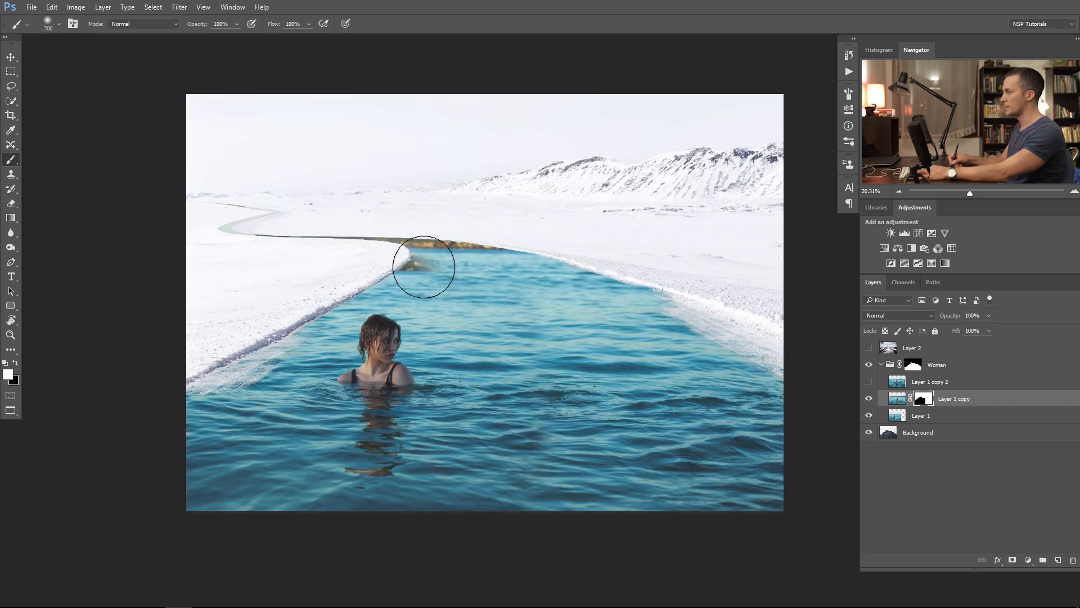
{"action": "left_click_drag", "start_coordinate": [424, 266], "coordinate": [429, 265]}
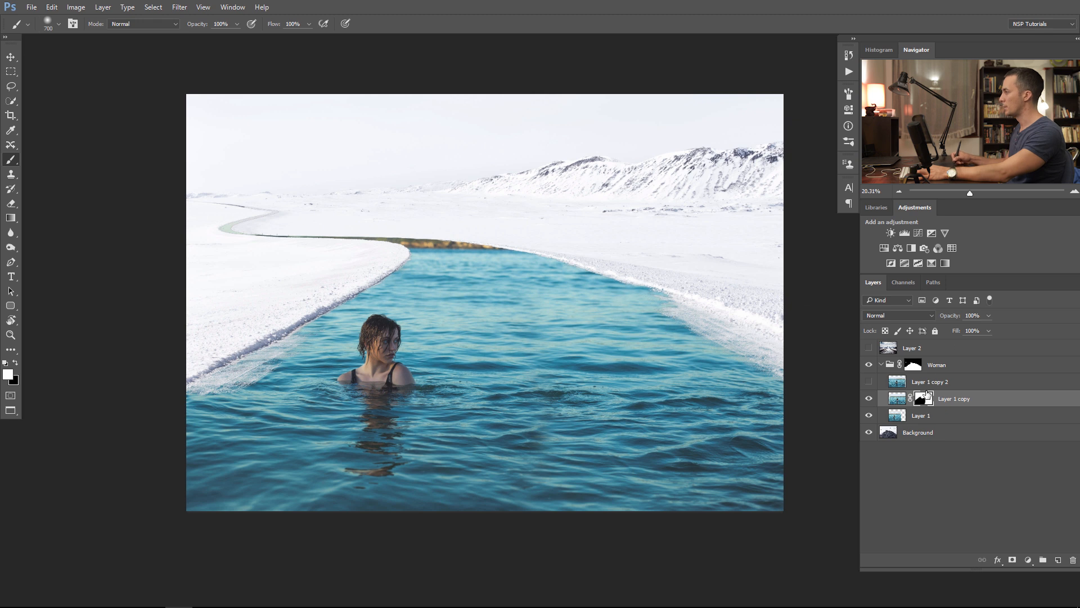
Step: Show Layer 1 copy 2 and move it slightly up and to the left so its water covers the distant river
{"action": "left_click", "coordinate": [899, 387]}
{"action": "left_click", "coordinate": [868, 381]}
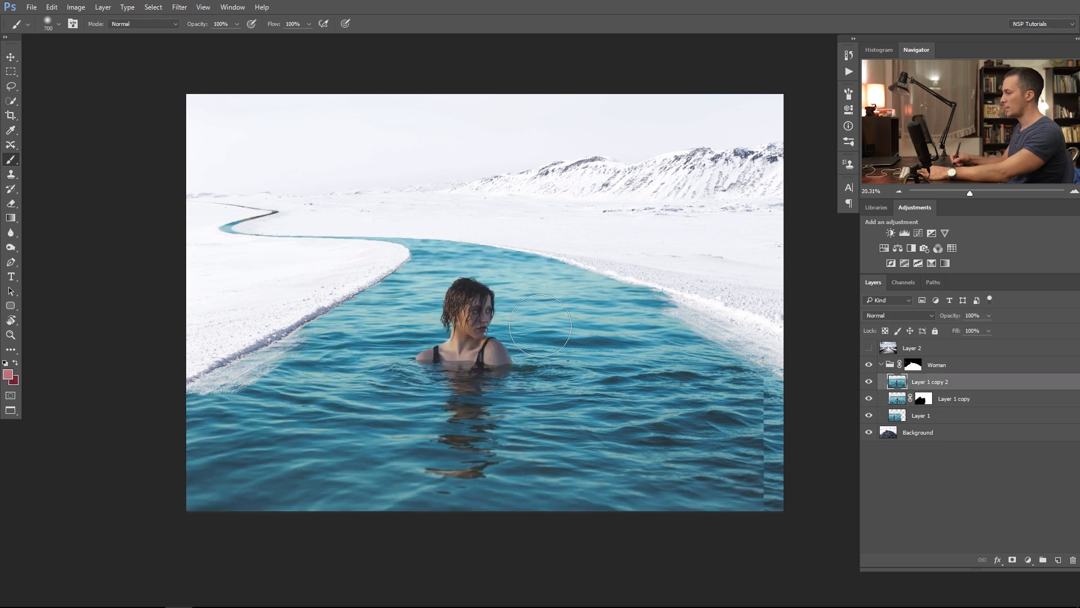
{"action": "key", "text": "v"}
{"action": "mouse_move", "coordinate": [439, 273]}
{"action": "left_mouse_down"}
{"action": "mouse_move", "coordinate": [412, 254]}
{"action": "mouse_move", "coordinate": [428, 266]}
{"action": "left_mouse_up"}
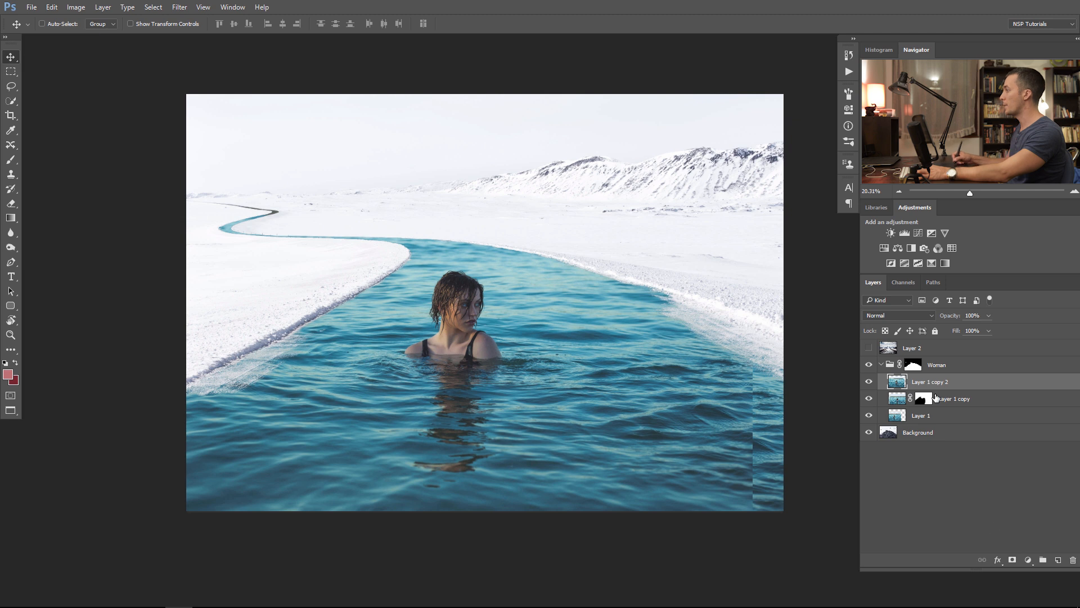
Step: Hide Layer 1 copy 2 with a black mask, reveal only its distant water in white, and mask out the head remnant with a 300 px brush
{"action": "left_click", "coordinate": [1012, 560], "text": "alt"}
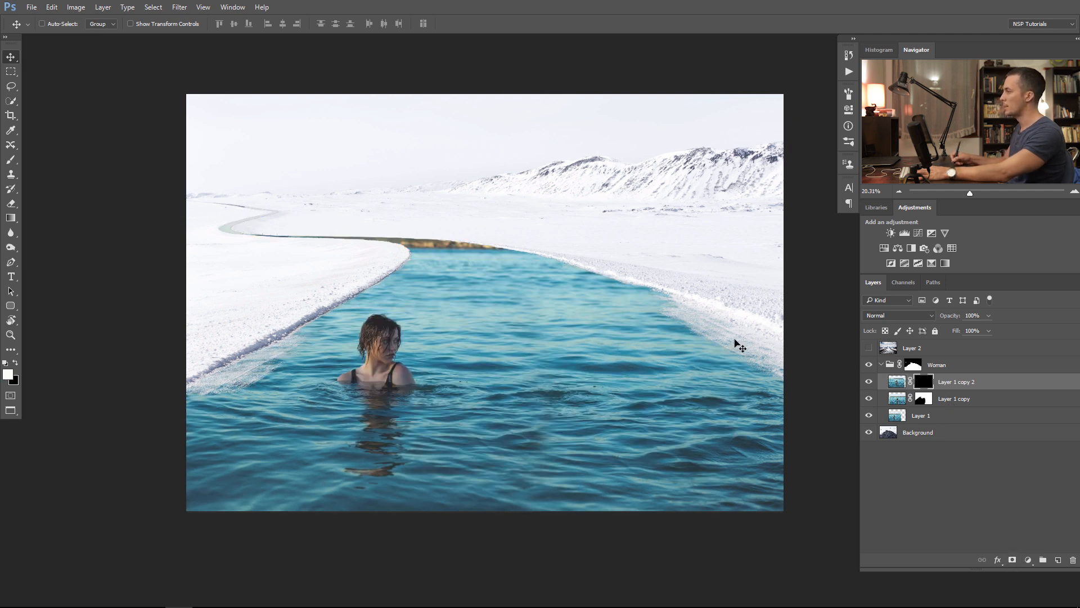
{"action": "key", "text": "b"}
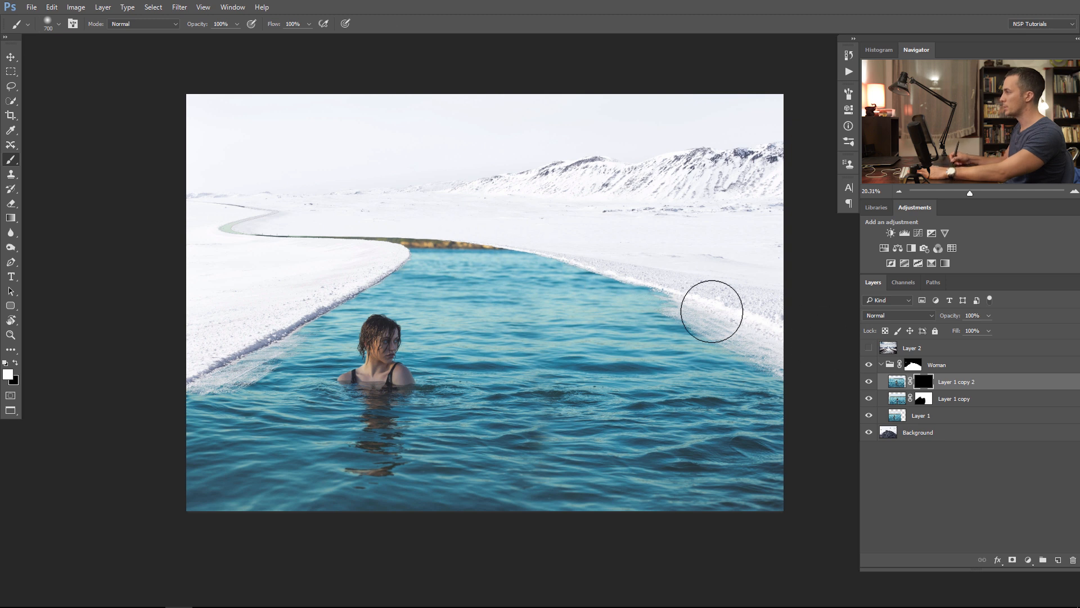
{"action": "mouse_move", "coordinate": [438, 234]}
{"action": "left_mouse_down"}
{"action": "mouse_move", "coordinate": [480, 232]}
{"action": "mouse_move", "coordinate": [284, 212]}
{"action": "mouse_move", "coordinate": [253, 219]}
{"action": "left_mouse_up"}
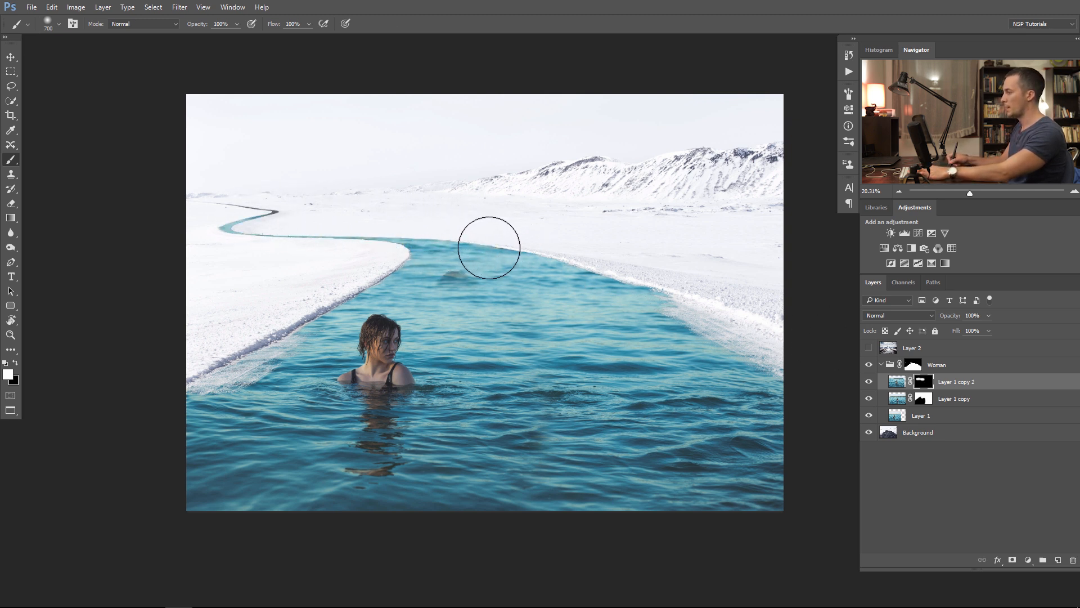
{"action": "key", "text": "x"}
{"action": "key", "text": "bracketleft"}
{"action": "key", "text": "bracketleft"}
{"action": "key", "text": "bracketleft"}
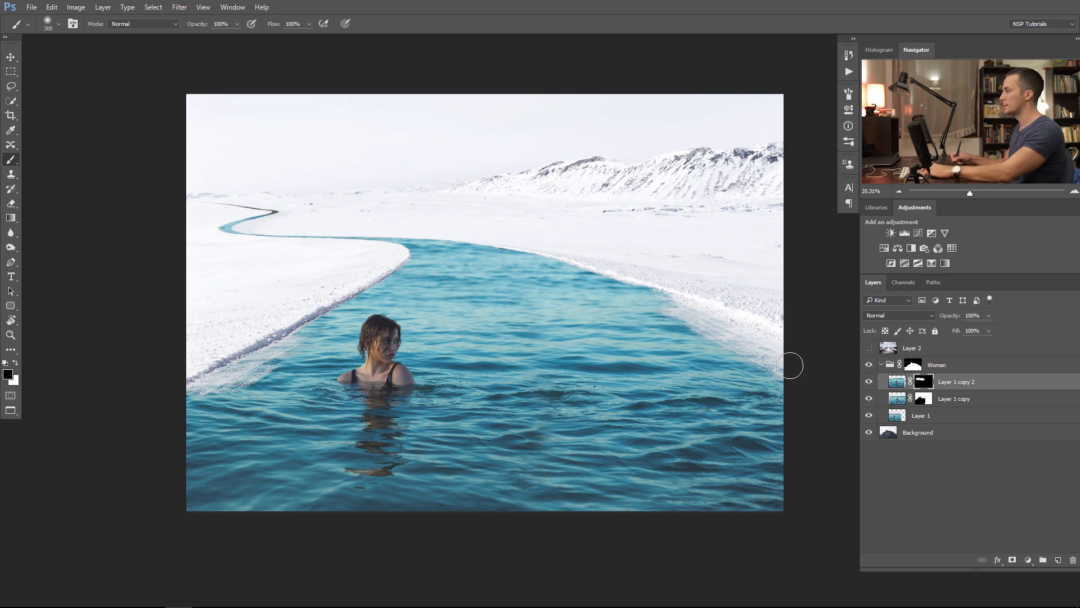
Step: Inspect the transitions between snow and water along both riverbanks up close, and check the whole picture
{"action": "mouse_move", "coordinate": [239, 402]}
{"action": "left_mouse_down"}
{"action": "mouse_move", "coordinate": [432, 339]}
{"action": "mouse_move", "coordinate": [425, 350]}
{"action": "left_mouse_up"}
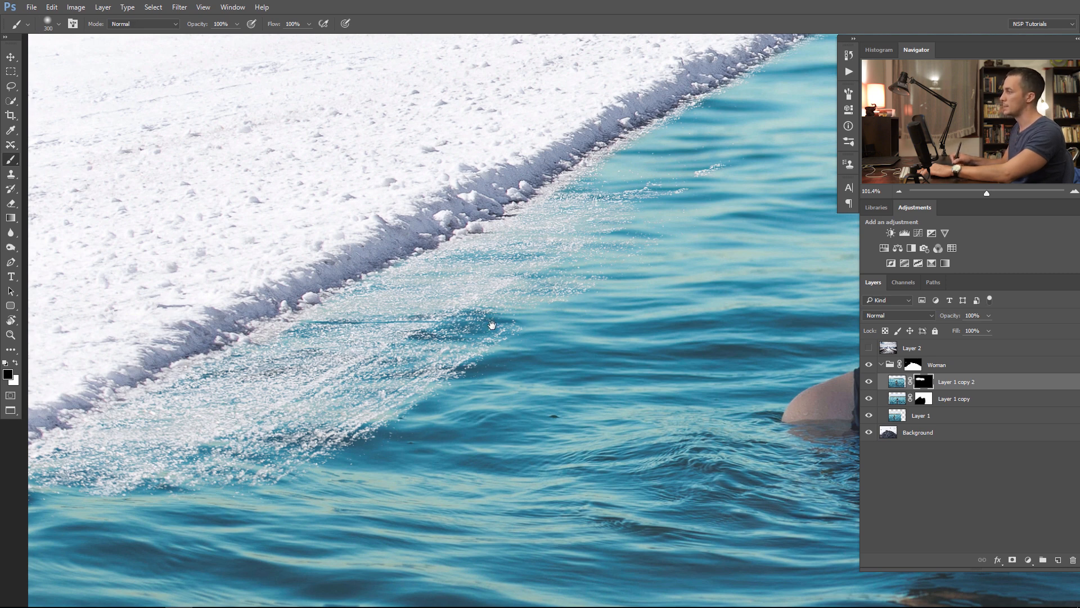
{"action": "left_click_drag", "start_coordinate": [493, 325], "coordinate": [433, 338]}
{"action": "left_click_drag", "start_coordinate": [838, 248], "coordinate": [129, 331]}
{"action": "left_click_drag", "start_coordinate": [824, 341], "coordinate": [450, 373]}
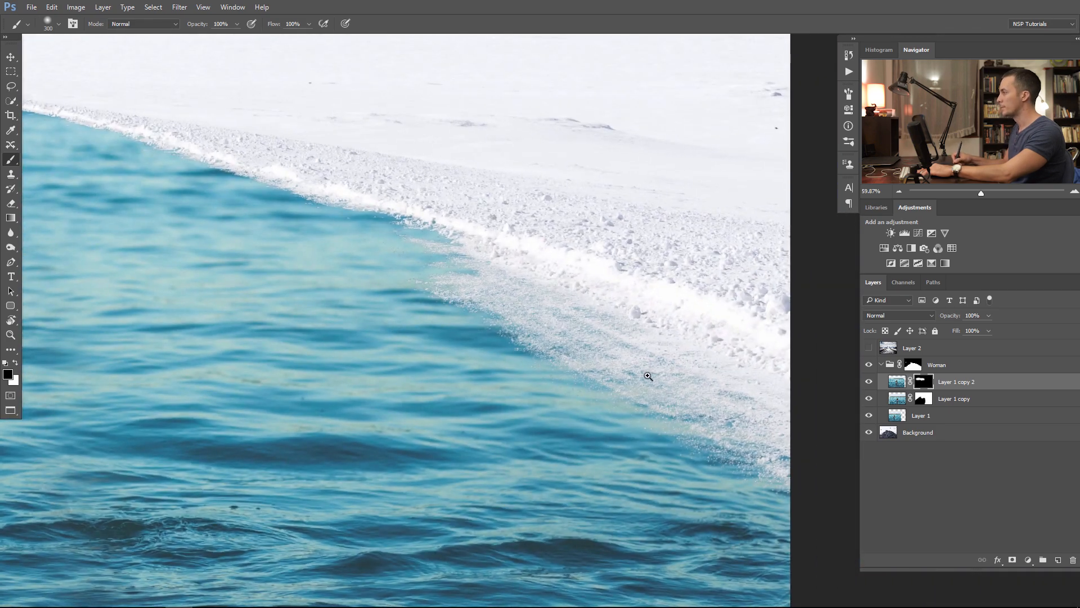
{"action": "left_click_drag", "start_coordinate": [648, 376], "coordinate": [571, 412]}
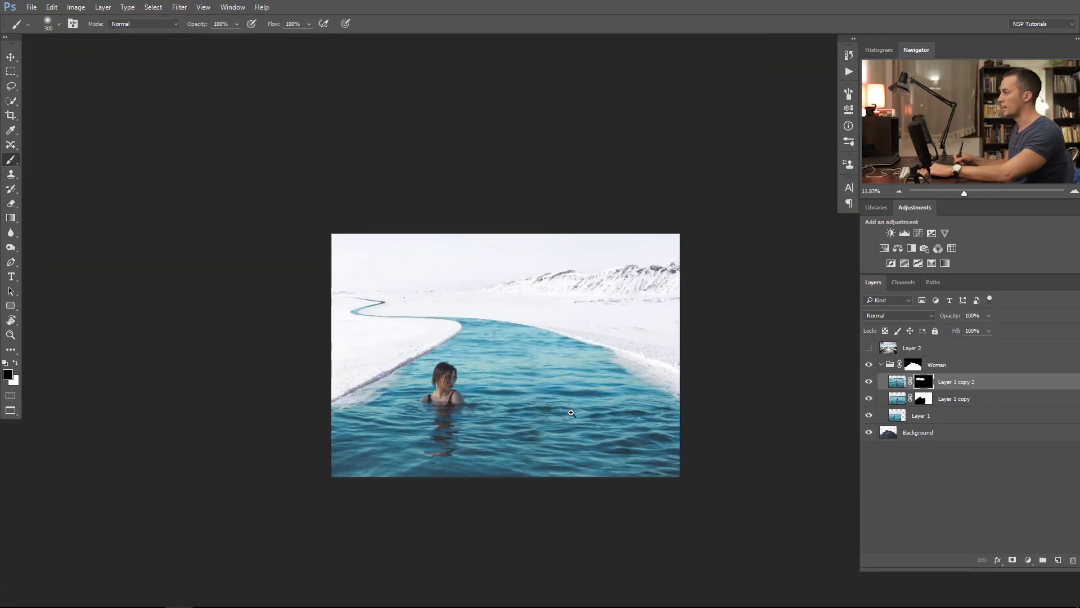
{"action": "left_click", "coordinate": [571, 412]}
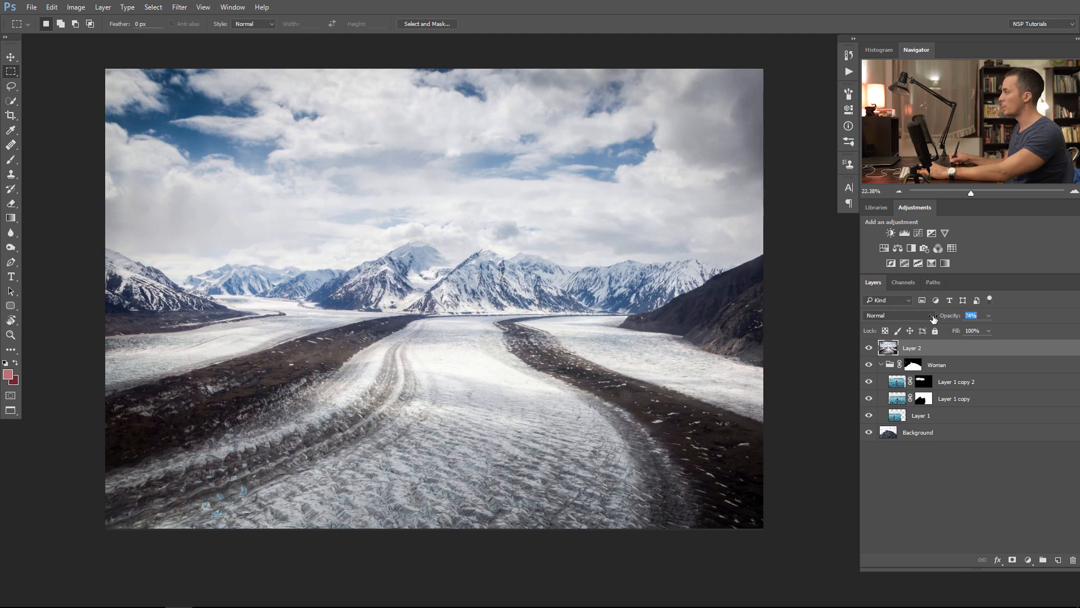
Step: Show Layer 2 at 50% opacity, move it up so its mountains sit behind the river, and restore its opacity to 100%
{"action": "left_click_drag", "start_coordinate": [933, 319], "coordinate": [923, 318]}
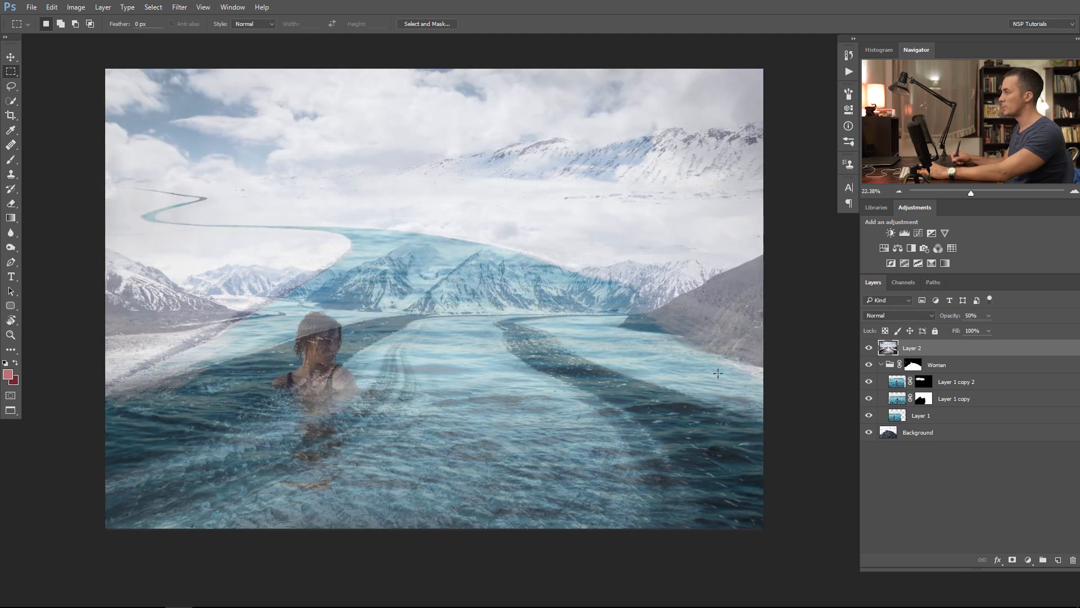
{"action": "key", "text": "v"}
{"action": "left_click_drag", "start_coordinate": [494, 405], "coordinate": [481, 331]}
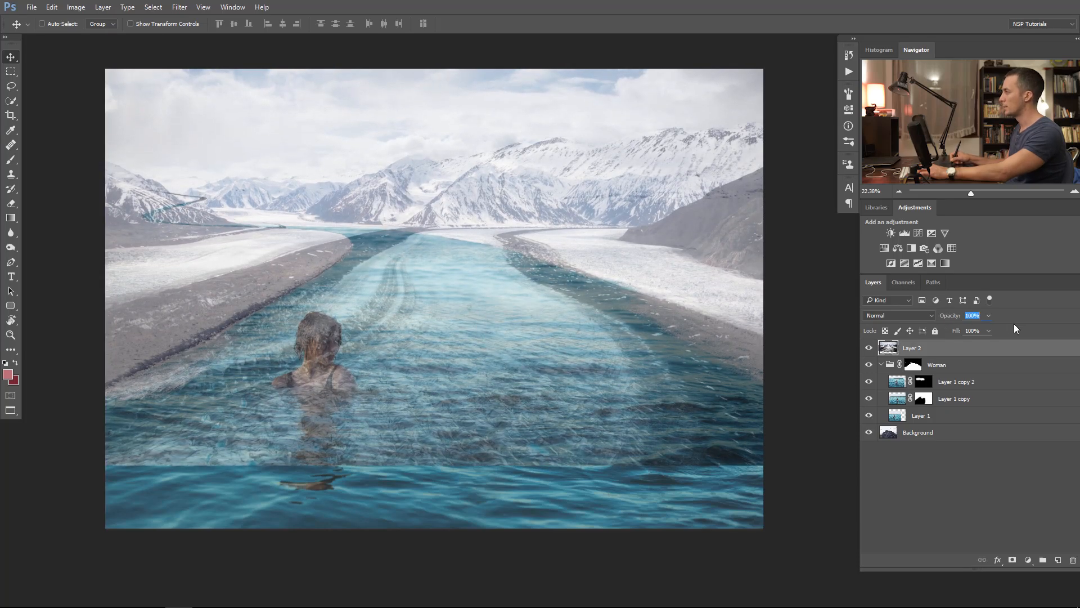
{"action": "left_click_drag", "start_coordinate": [1014, 324], "coordinate": [959, 329]}
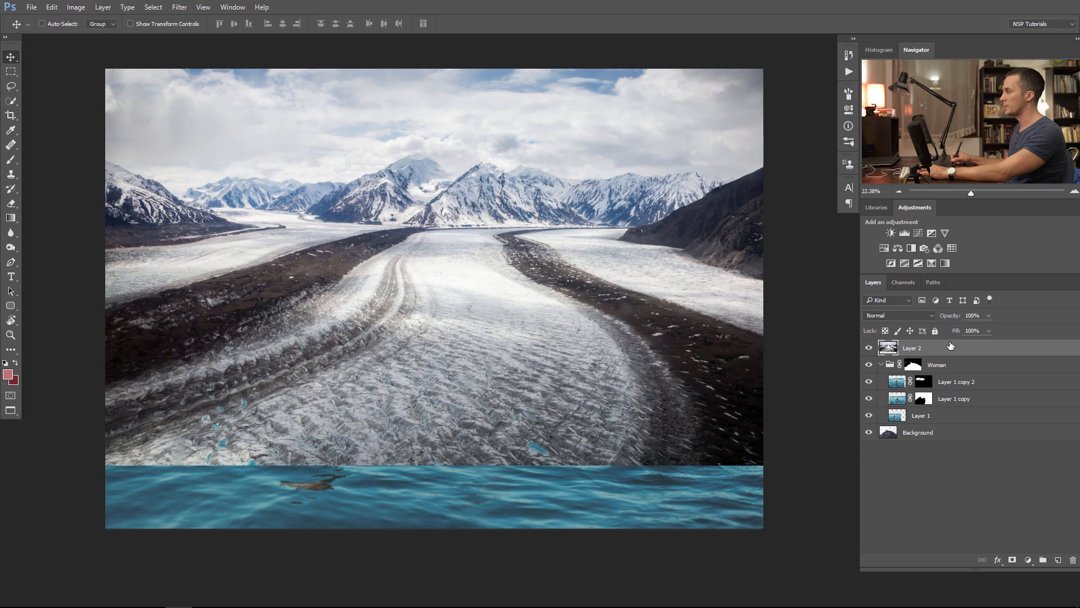
Step: Select the area below Layer 2's mountains across the full picture width and hide it with an inverted layer mask
{"action": "key", "text": "m"}
{"action": "left_click_drag", "start_coordinate": [99, 258], "coordinate": [827, 485]}
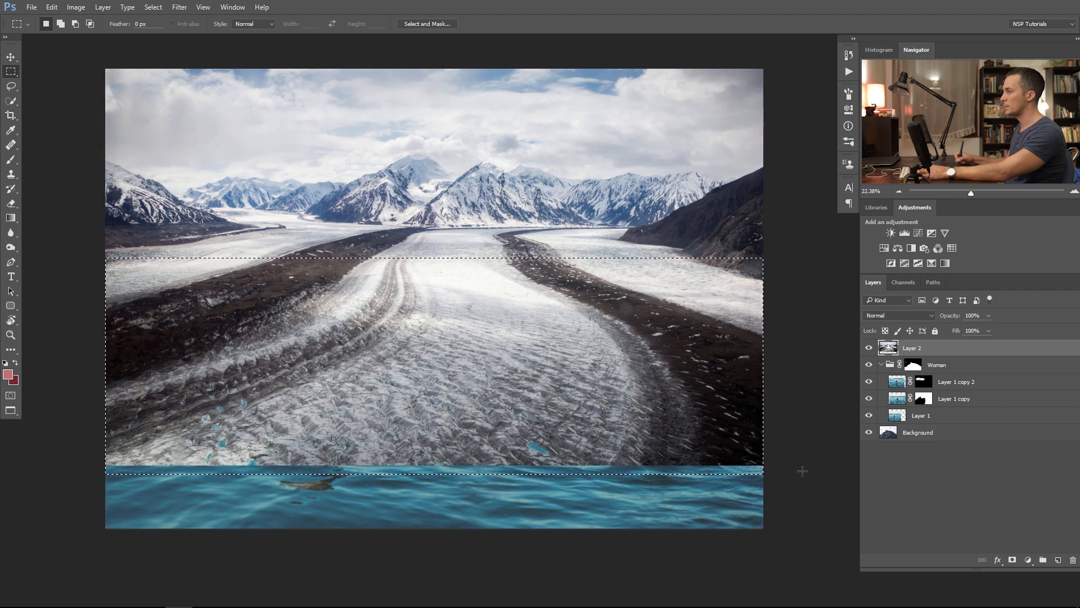
{"action": "left_click", "coordinate": [1012, 560]}
{"action": "key", "text": "ctrl+i"}
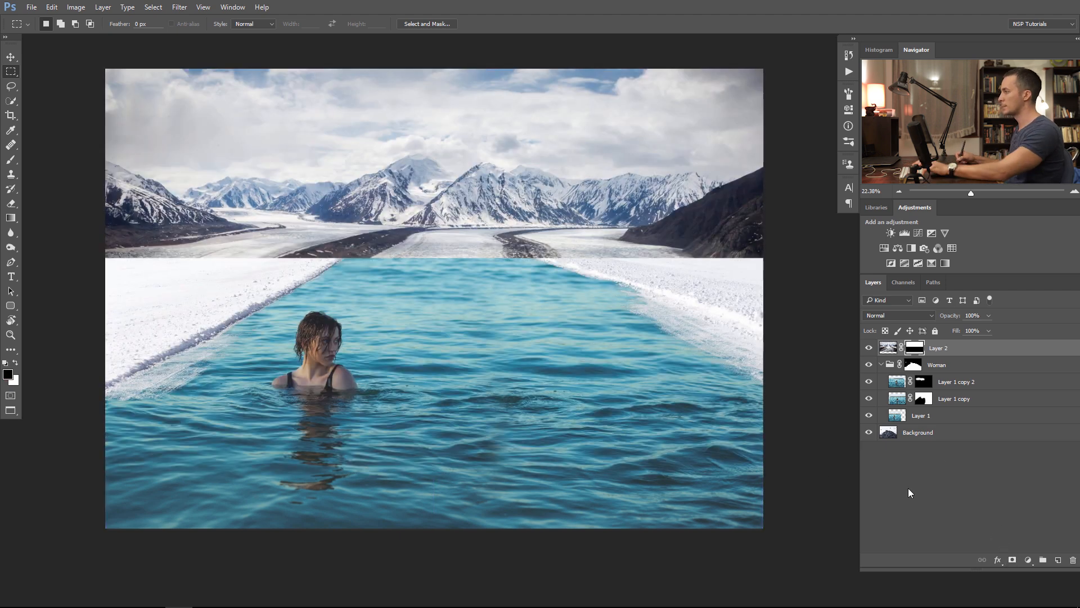
Step: Paint black on Layer 2's mask with a soft 500 px brush to blend the hard edge into the river and snowy banks
{"action": "key", "text": "b"}
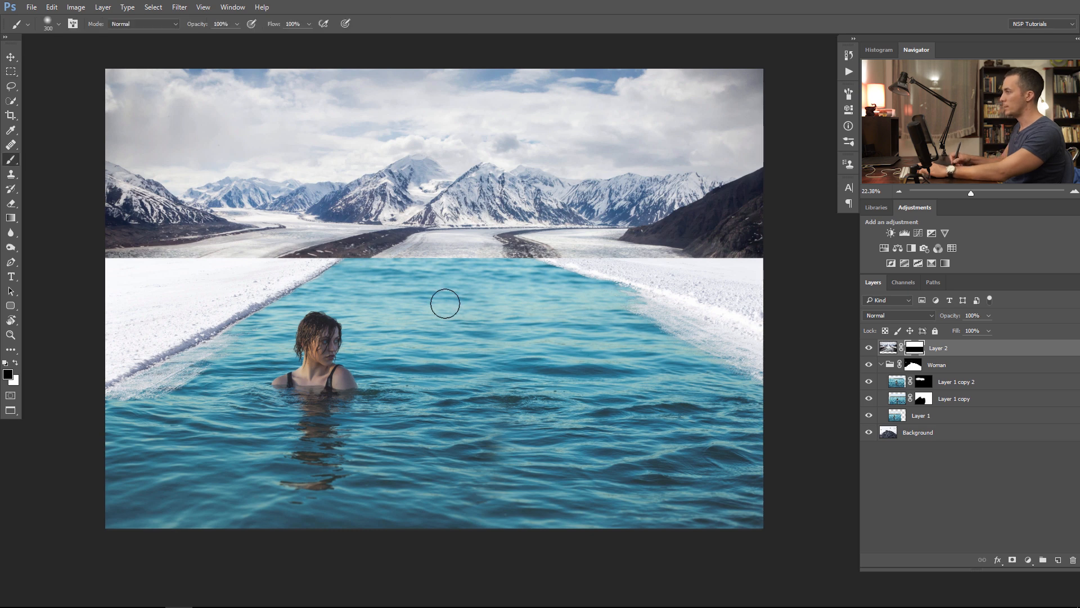
{"action": "mouse_move", "coordinate": [348, 277]}
{"action": "left_mouse_down"}
{"action": "mouse_move", "coordinate": [443, 284]}
{"action": "mouse_move", "coordinate": [466, 376]}
{"action": "mouse_move", "coordinate": [548, 405]}
{"action": "left_mouse_up"}
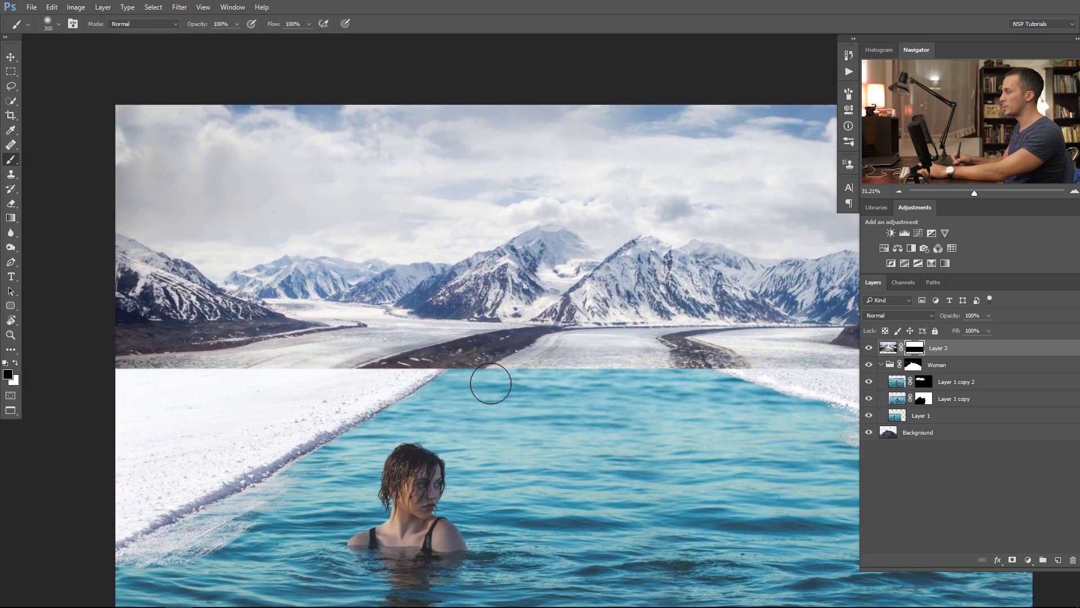
{"action": "mouse_move", "coordinate": [430, 372]}
{"action": "left_mouse_down"}
{"action": "mouse_move", "coordinate": [491, 377]}
{"action": "mouse_move", "coordinate": [422, 373]}
{"action": "left_mouse_up"}
{"action": "key", "text": "bracketright"}
{"action": "key", "text": "bracketright"}
{"action": "mouse_move", "coordinate": [562, 371]}
{"action": "left_mouse_down"}
{"action": "mouse_move", "coordinate": [351, 393]}
{"action": "mouse_move", "coordinate": [407, 378]}
{"action": "mouse_move", "coordinate": [89, 404]}
{"action": "mouse_move", "coordinate": [445, 395]}
{"action": "mouse_move", "coordinate": [391, 384]}
{"action": "left_mouse_up"}
{"action": "left_click_drag", "start_coordinate": [550, 386], "coordinate": [251, 353]}
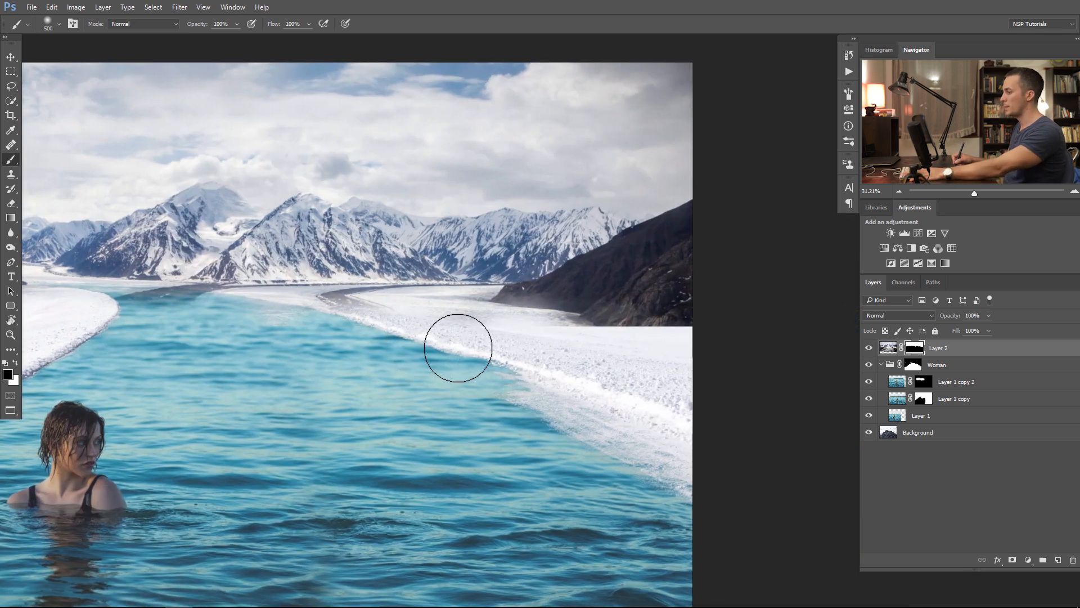
Step: Fade the base of the dark right-hand hill into the snow on Layer 2's mask with the brush at 30% opacity
{"action": "key", "text": "3"}
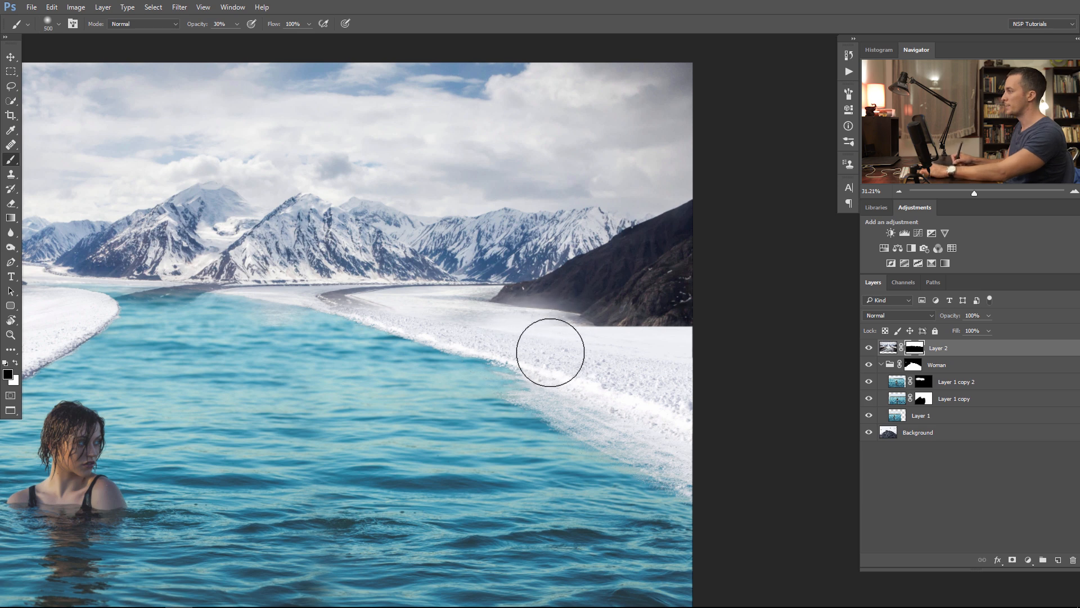
{"action": "mouse_move", "coordinate": [589, 352]}
{"action": "left_mouse_down"}
{"action": "mouse_move", "coordinate": [634, 351]}
{"action": "mouse_move", "coordinate": [554, 350]}
{"action": "left_mouse_up"}
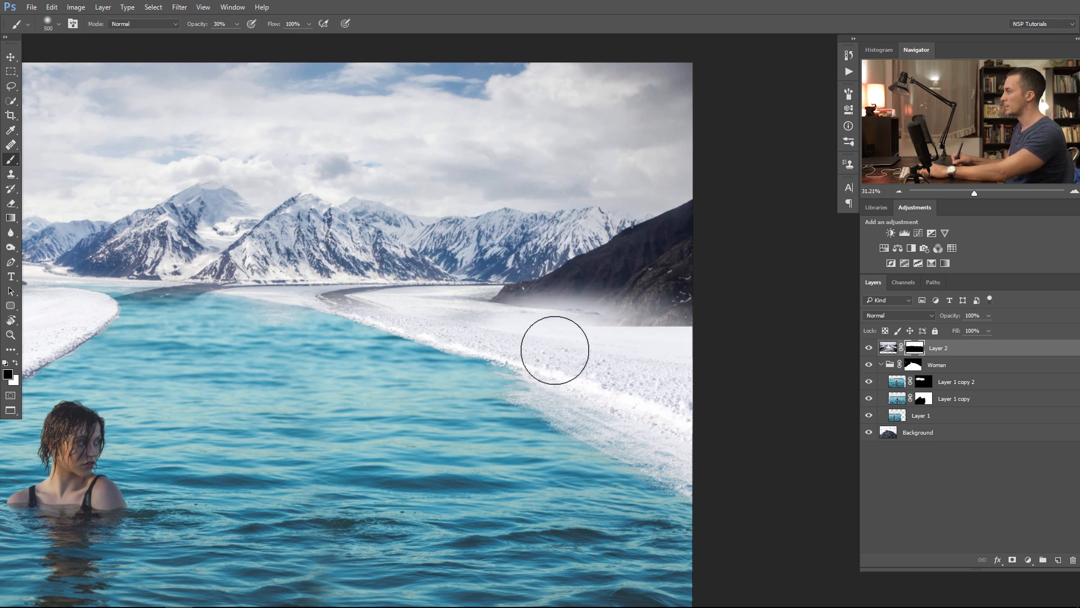
{"action": "mouse_move", "coordinate": [690, 333]}
{"action": "left_mouse_down"}
{"action": "mouse_move", "coordinate": [582, 300]}
{"action": "mouse_move", "coordinate": [474, 324]}
{"action": "mouse_move", "coordinate": [716, 351]}
{"action": "mouse_move", "coordinate": [565, 339]}
{"action": "mouse_move", "coordinate": [691, 347]}
{"action": "mouse_move", "coordinate": [571, 365]}
{"action": "mouse_move", "coordinate": [501, 359]}
{"action": "mouse_move", "coordinate": [674, 362]}
{"action": "mouse_move", "coordinate": [667, 352]}
{"action": "mouse_move", "coordinate": [475, 364]}
{"action": "mouse_move", "coordinate": [479, 333]}
{"action": "mouse_move", "coordinate": [415, 321]}
{"action": "left_mouse_up"}
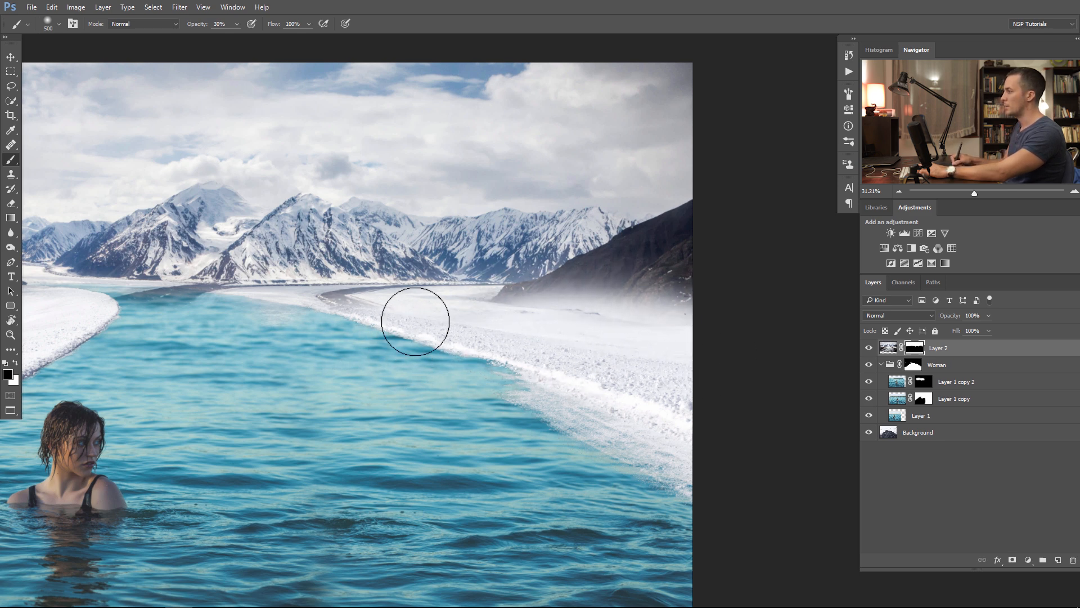
{"action": "left_click_drag", "start_coordinate": [330, 333], "coordinate": [601, 359]}
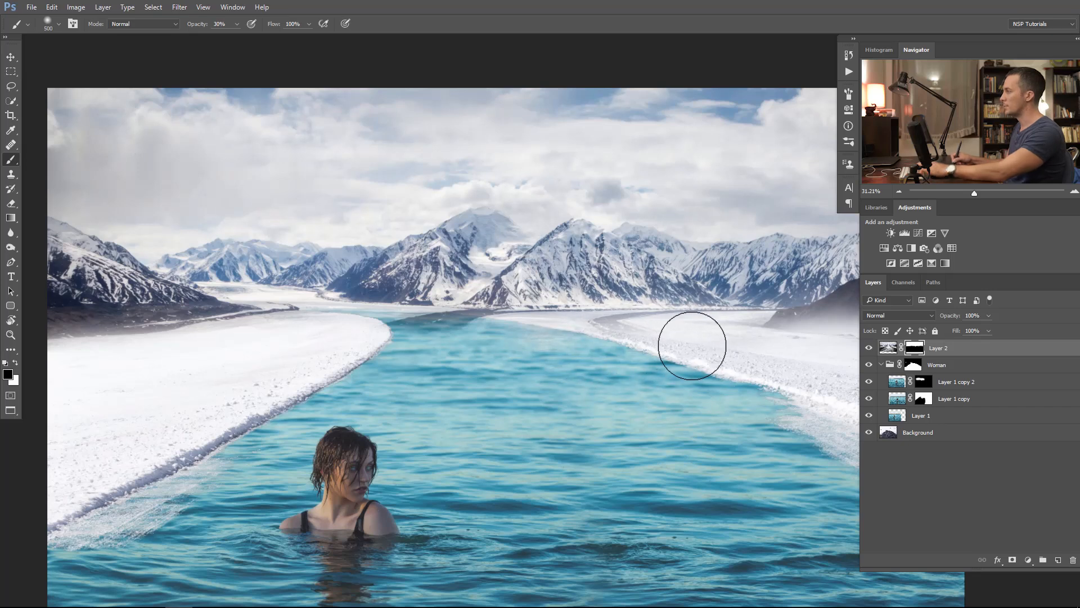
Step: Clean up the overlap at the river's far end on Layer 2's mask with the soft brush reduced to 150 px
{"action": "key", "text": "bracketleft"}
{"action": "key", "text": "bracketleft"}
{"action": "key", "text": "bracketleft"}
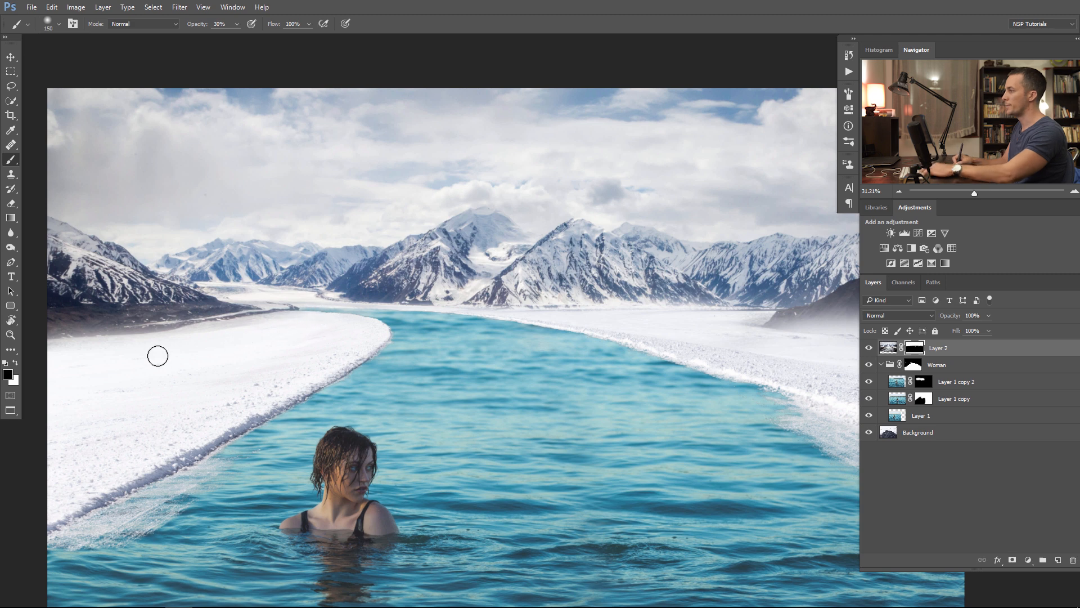
Step: Fade the base of the dark left-hand hill into the snow on Layer 2's mask with a 400 px brush at 30% opacity
{"action": "left_click_drag", "start_coordinate": [157, 356], "coordinate": [347, 312]}
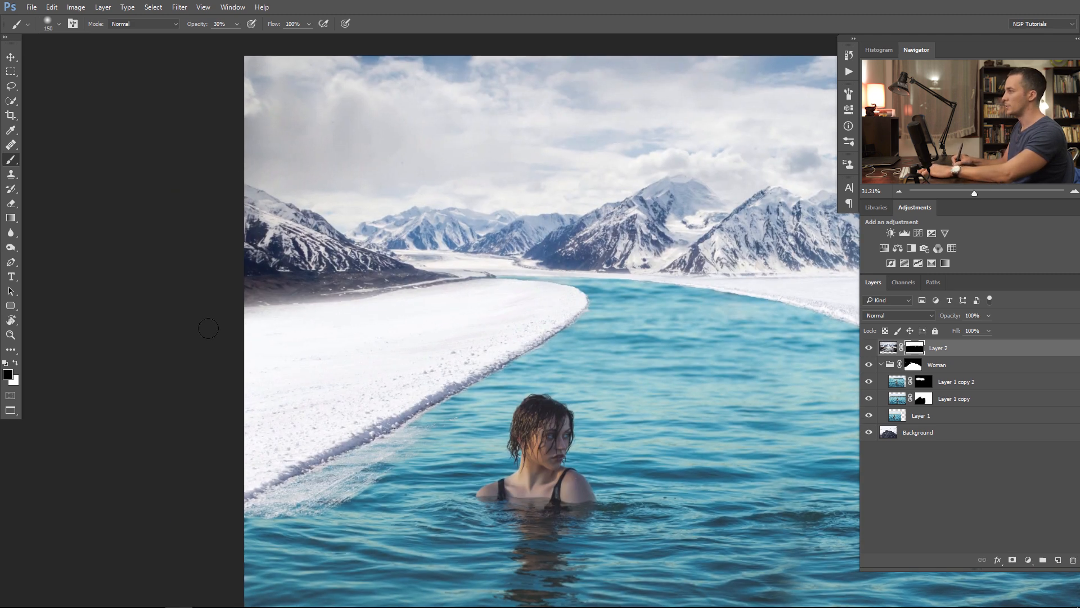
{"action": "key", "text": "bracketright"}
{"action": "key", "text": "bracketright"}
{"action": "mouse_move", "coordinate": [373, 306]}
{"action": "left_mouse_down"}
{"action": "mouse_move", "coordinate": [272, 321]}
{"action": "mouse_move", "coordinate": [385, 304]}
{"action": "left_mouse_up"}
{"action": "key", "text": "bracketright"}
{"action": "mouse_move", "coordinate": [385, 304]}
{"action": "left_mouse_down"}
{"action": "mouse_move", "coordinate": [142, 338]}
{"action": "mouse_move", "coordinate": [368, 290]}
{"action": "mouse_move", "coordinate": [226, 304]}
{"action": "left_mouse_up"}
{"action": "key", "text": "bracketright"}
{"action": "left_click_drag", "start_coordinate": [451, 318], "coordinate": [272, 347]}
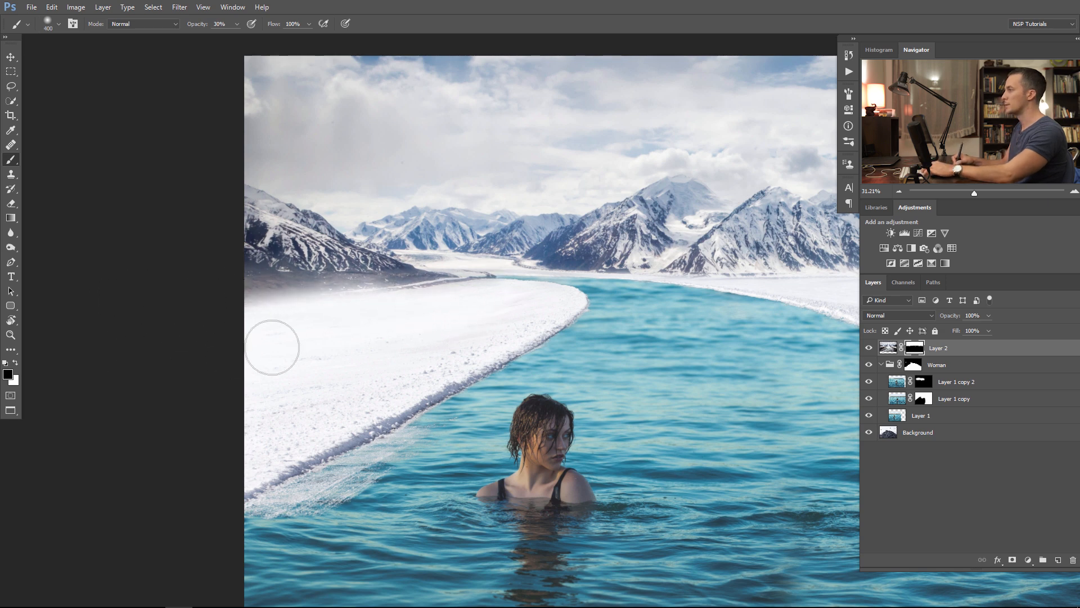
Step: Soften the transition at the base of the hills on Layer 2's mask with the 400 px brush at 10% opacity
{"action": "mouse_move", "coordinate": [529, 348]}
{"action": "left_mouse_down"}
{"action": "mouse_move", "coordinate": [469, 332]}
{"action": "mouse_move", "coordinate": [254, 345]}
{"action": "mouse_move", "coordinate": [463, 337]}
{"action": "left_mouse_up"}
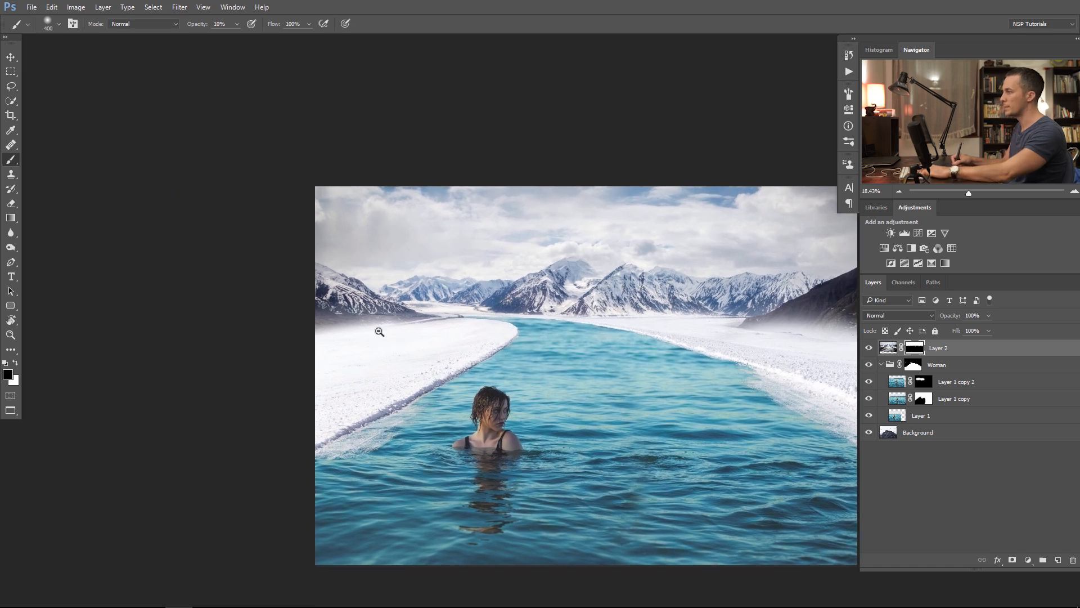
{"action": "left_click_drag", "start_coordinate": [364, 329], "coordinate": [484, 315], "text": "ctrl"}
{"action": "mouse_move", "coordinate": [366, 330]}
{"action": "left_mouse_down"}
{"action": "mouse_move", "coordinate": [278, 277]}
{"action": "mouse_move", "coordinate": [300, 277]}
{"action": "mouse_move", "coordinate": [267, 281]}
{"action": "left_mouse_up"}
{"action": "left_click_drag", "start_coordinate": [484, 332], "coordinate": [253, 336]}
{"action": "left_click_drag", "start_coordinate": [492, 326], "coordinate": [377, 334]}
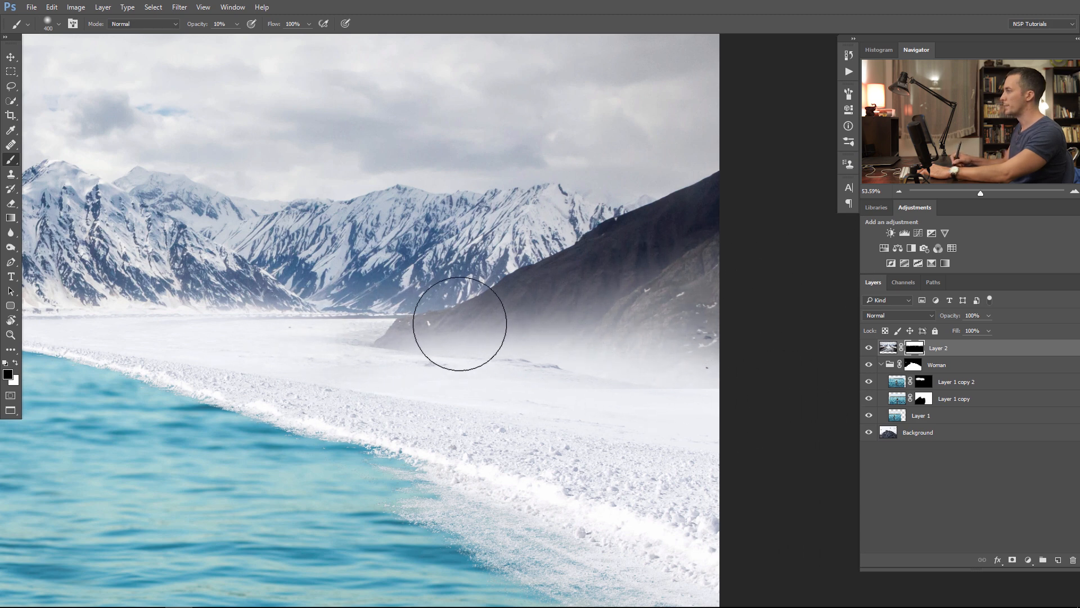
{"action": "left_click_drag", "start_coordinate": [458, 325], "coordinate": [583, 355]}
{"action": "scroll", "coordinate": [583, 355], "scroll_direction": "down", "scroll_amount": 5}
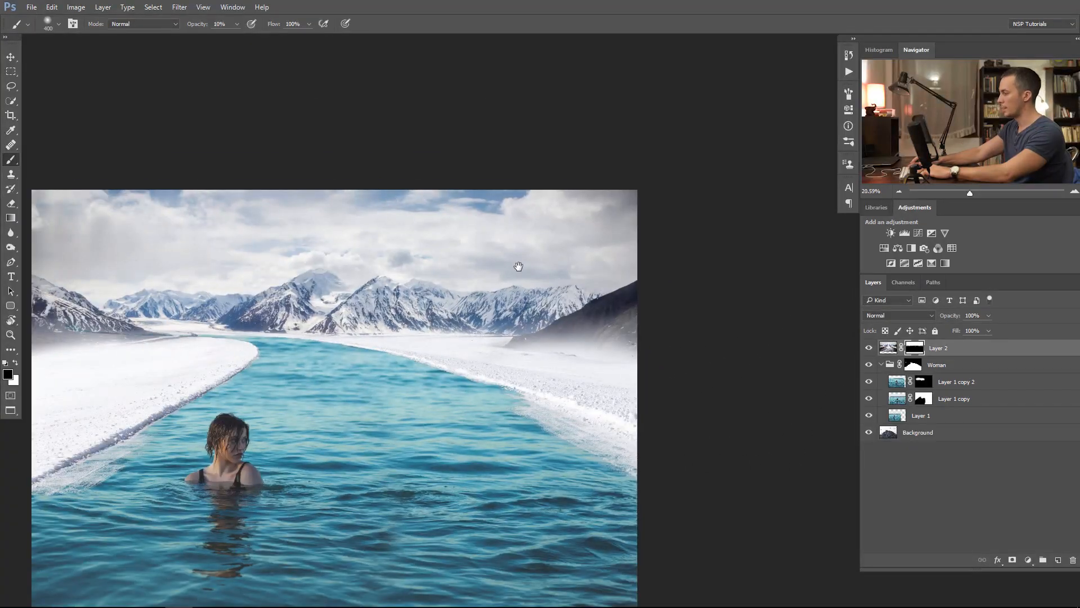
{"action": "scroll", "coordinate": [518, 266], "scroll_direction": "up", "scroll_amount": 2}
{"action": "scroll", "coordinate": [511, 372], "scroll_direction": "down", "scroll_amount": 2}
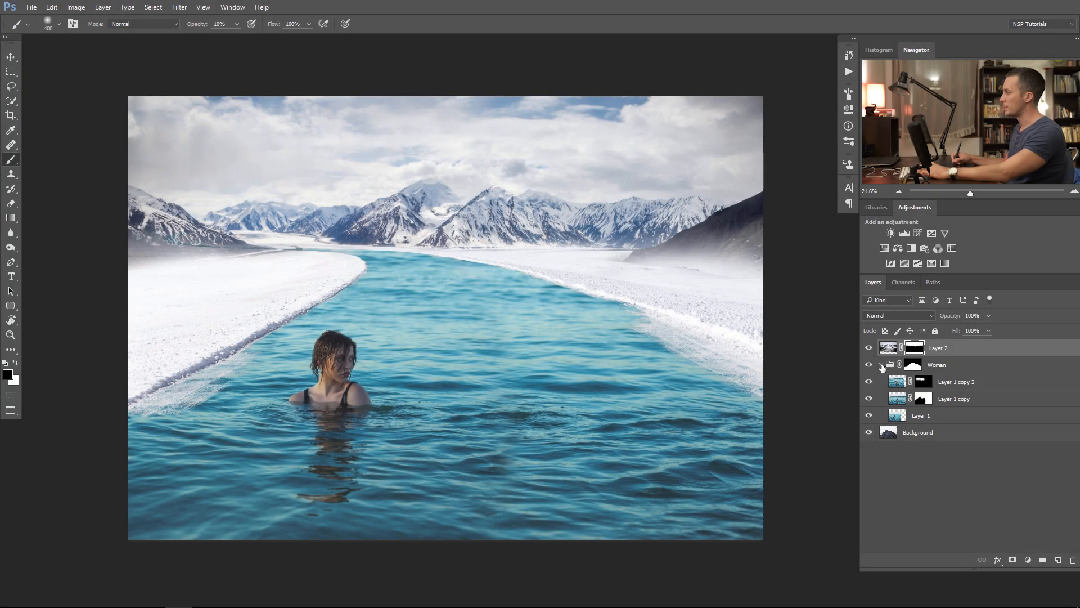
Step: Collapse the Woman group and add Curves and Hue/Saturation adjustment layers above it, both clipped to the group
{"action": "left_click", "coordinate": [881, 365]}
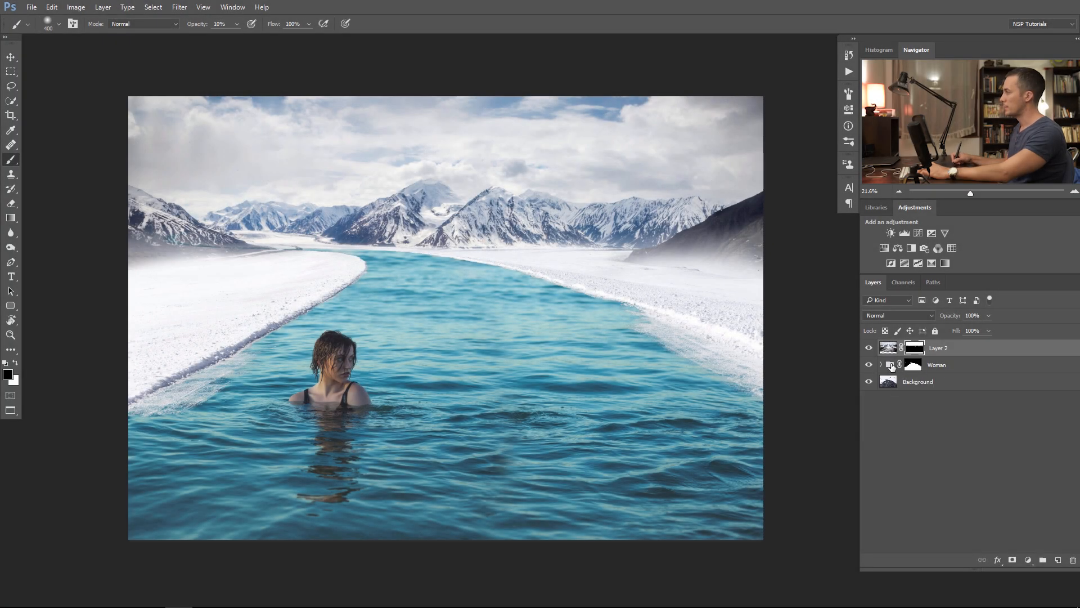
{"action": "left_click", "coordinate": [891, 366]}
{"action": "left_click", "coordinate": [1028, 559]}
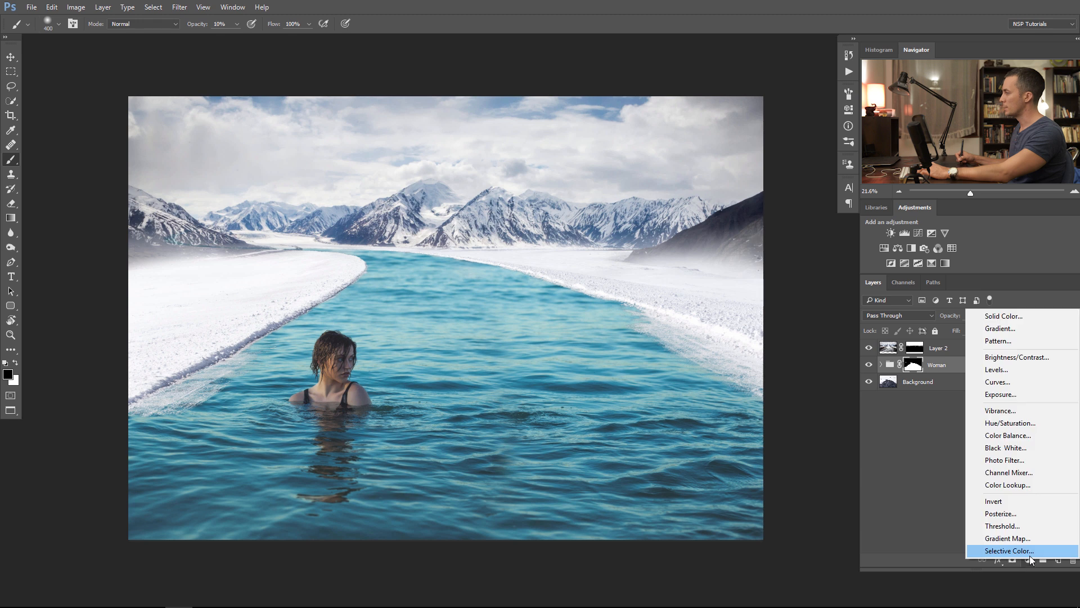
{"action": "left_click", "coordinate": [1018, 382]}
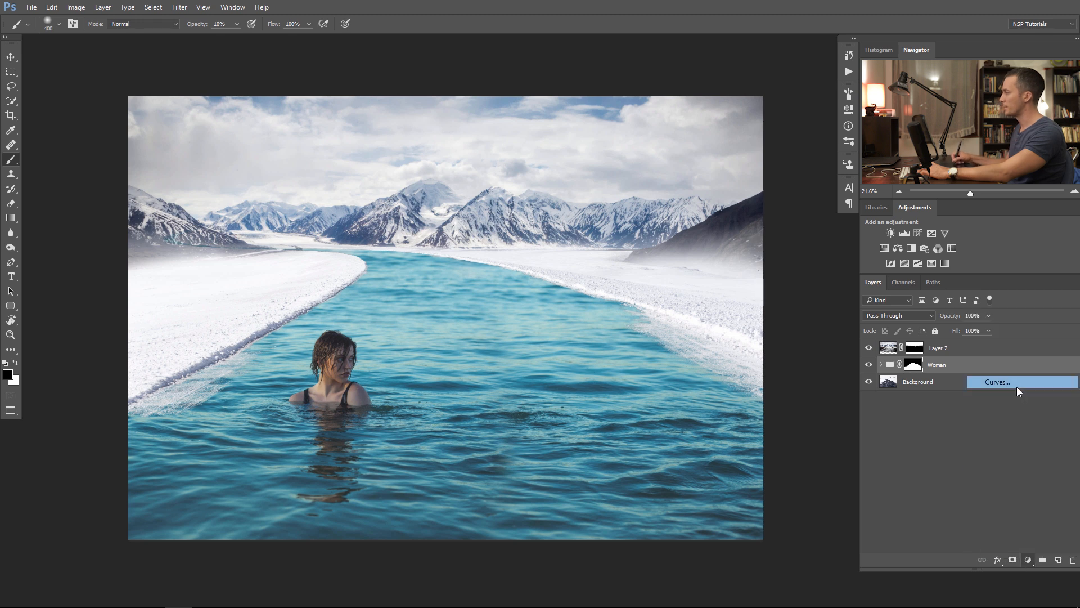
{"action": "left_click", "coordinate": [1027, 560]}
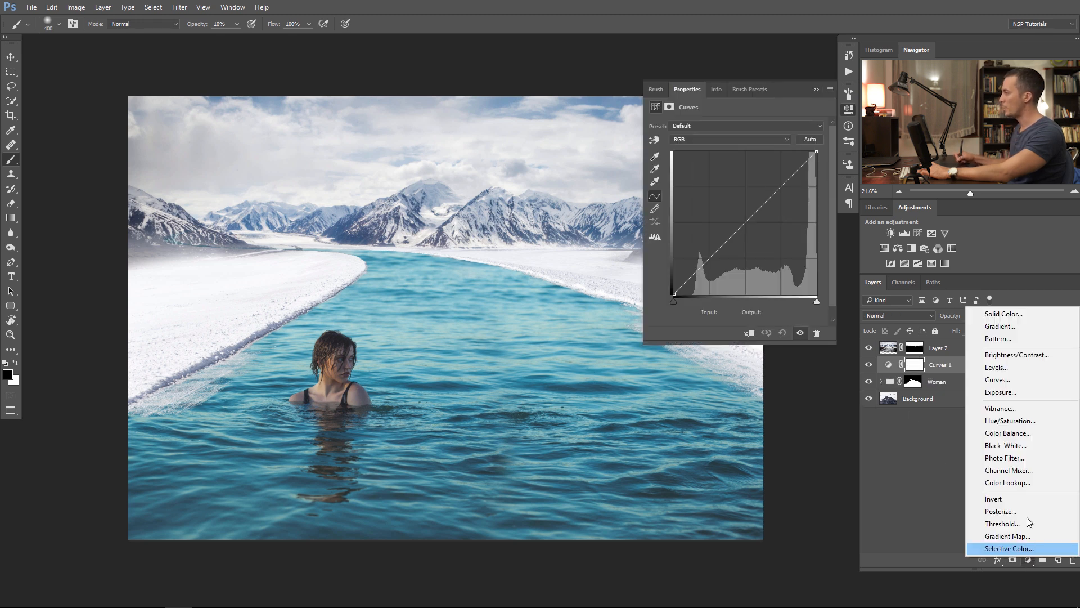
{"action": "left_click", "coordinate": [1012, 422]}
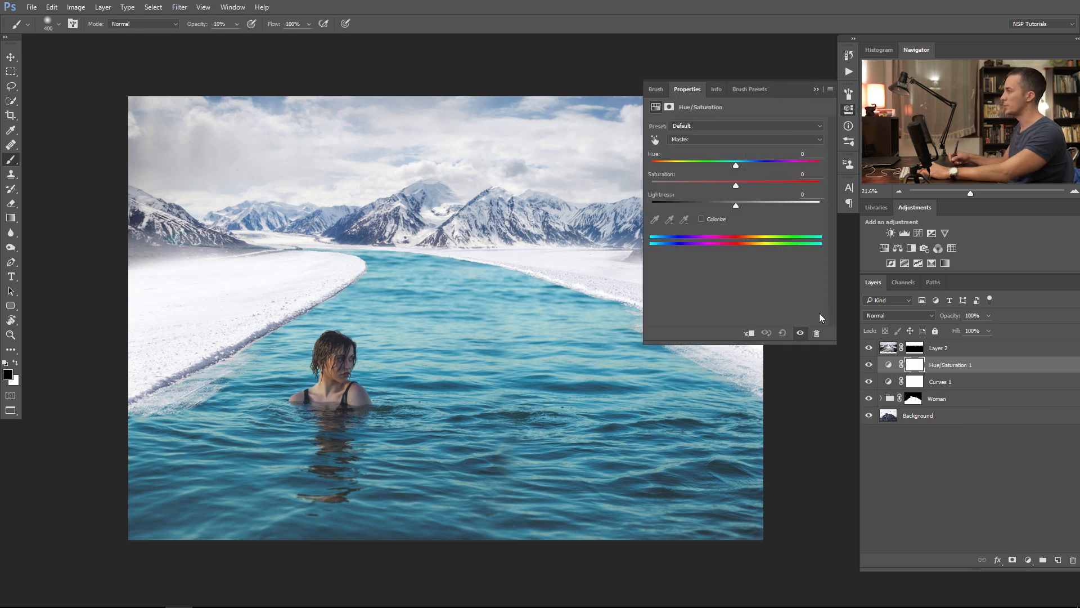
{"action": "left_click", "coordinate": [897, 372], "text": "alt"}
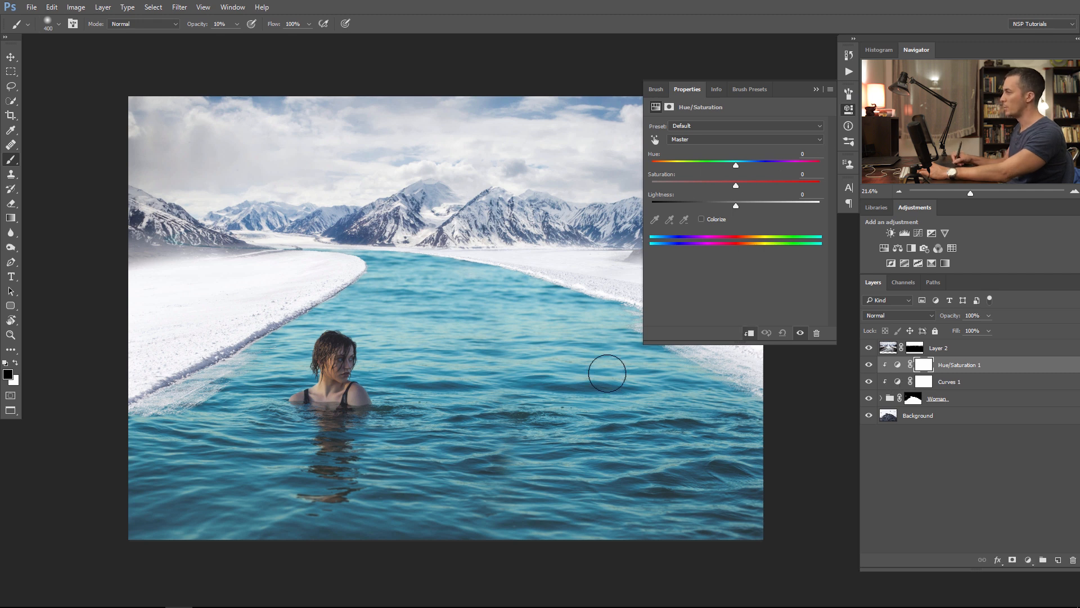
Step: Lift the blacks of the Woman group by raising the Curves black point to output 25
{"action": "left_click", "coordinate": [894, 383]}
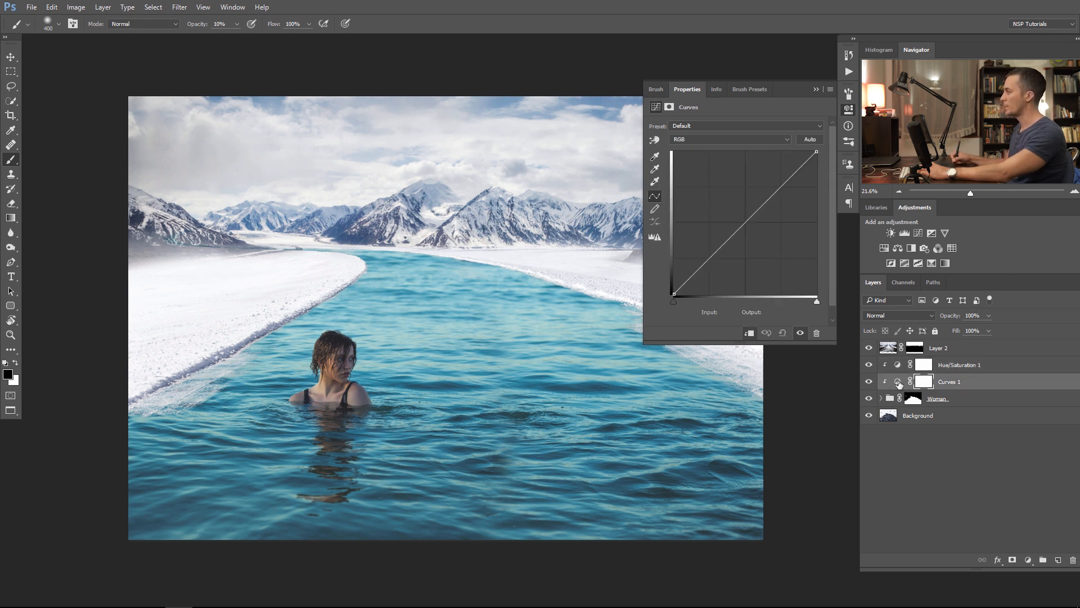
{"action": "left_click_drag", "start_coordinate": [672, 295], "coordinate": [669, 280]}
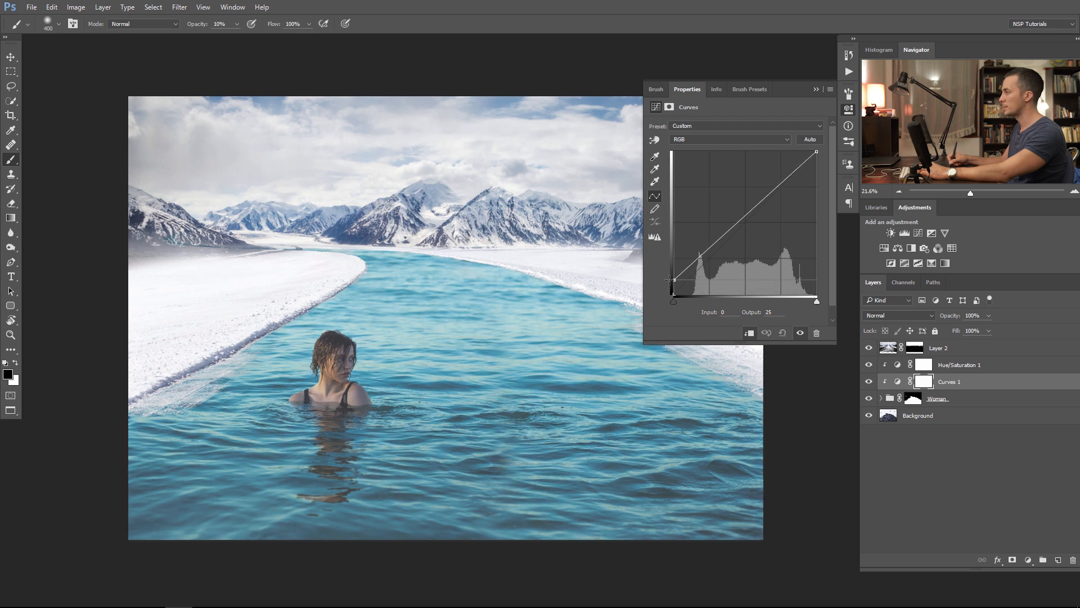
Step: Mute the water's Cyans in the clipped Hue/Saturation layer with Hue +2, Saturation -34 and Lightness +9
{"action": "left_click", "coordinate": [898, 367]}
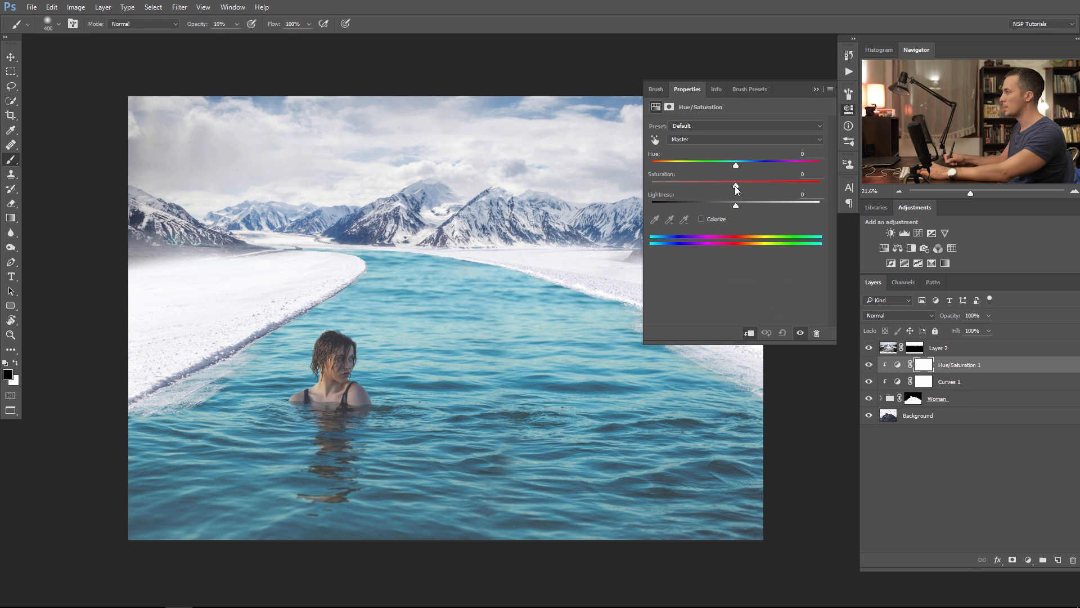
{"action": "left_click", "coordinate": [733, 141]}
{"action": "left_click", "coordinate": [718, 177]}
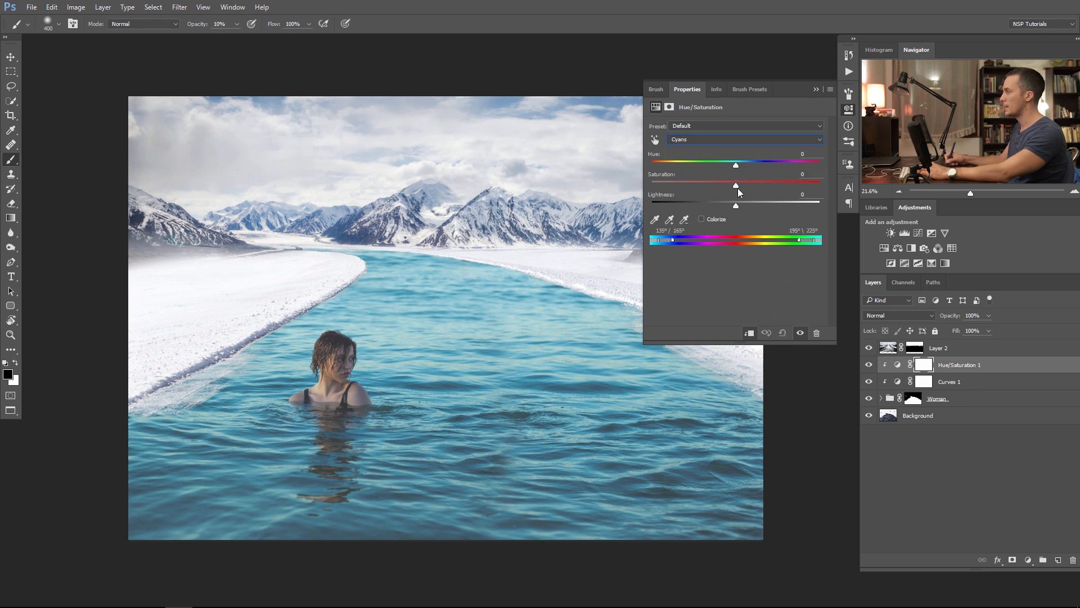
{"action": "left_click_drag", "start_coordinate": [736, 185], "coordinate": [742, 165]}
{"action": "left_click_drag", "start_coordinate": [736, 205], "coordinate": [743, 206]}
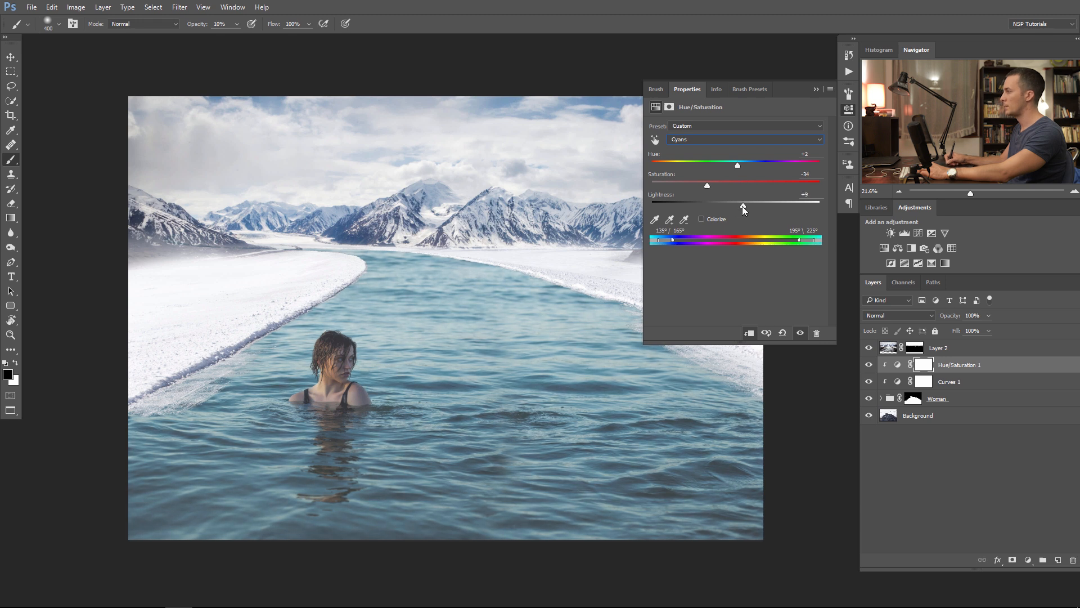
{"action": "left_click", "coordinate": [815, 89]}
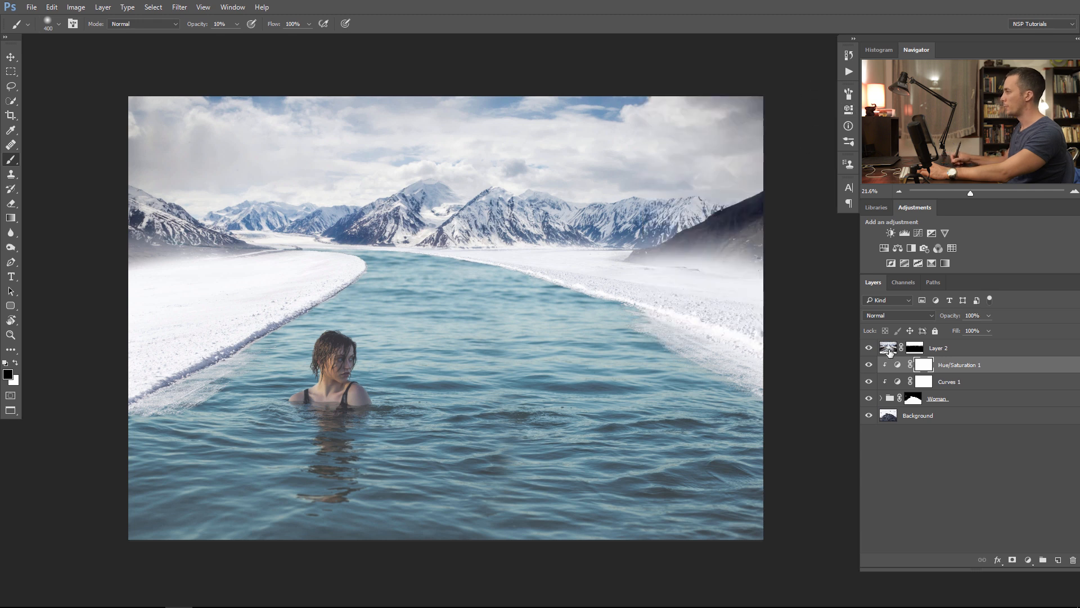
Step: Add a Hue/Saturation adjustment clipped to Layer 2 and strongly reduce the saturation of its Blues
{"action": "left_click", "coordinate": [889, 349]}
{"action": "left_click", "coordinate": [1028, 560]}
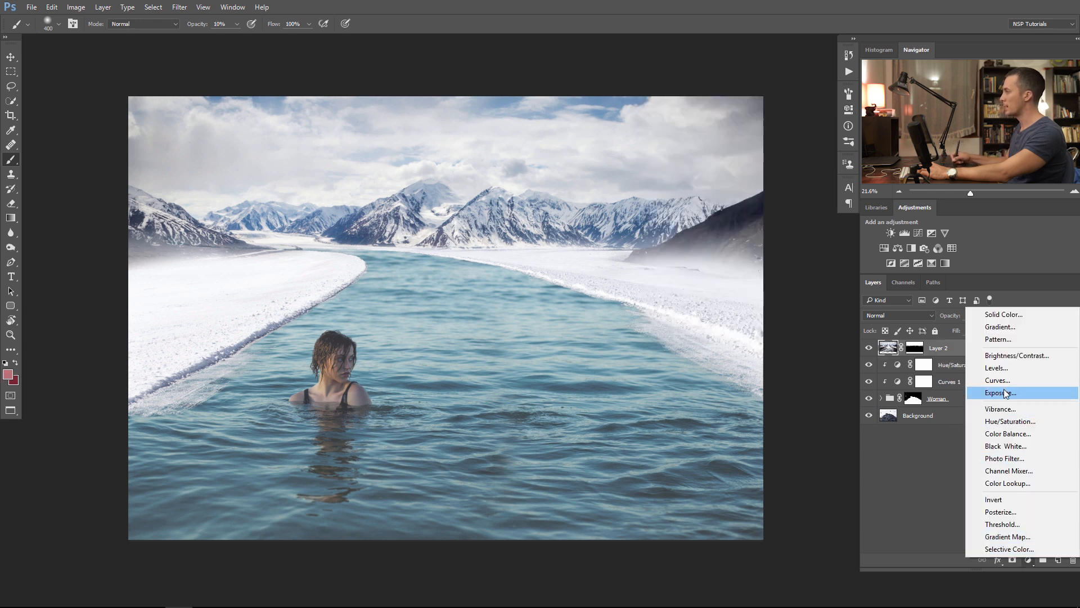
{"action": "left_click", "coordinate": [1005, 421]}
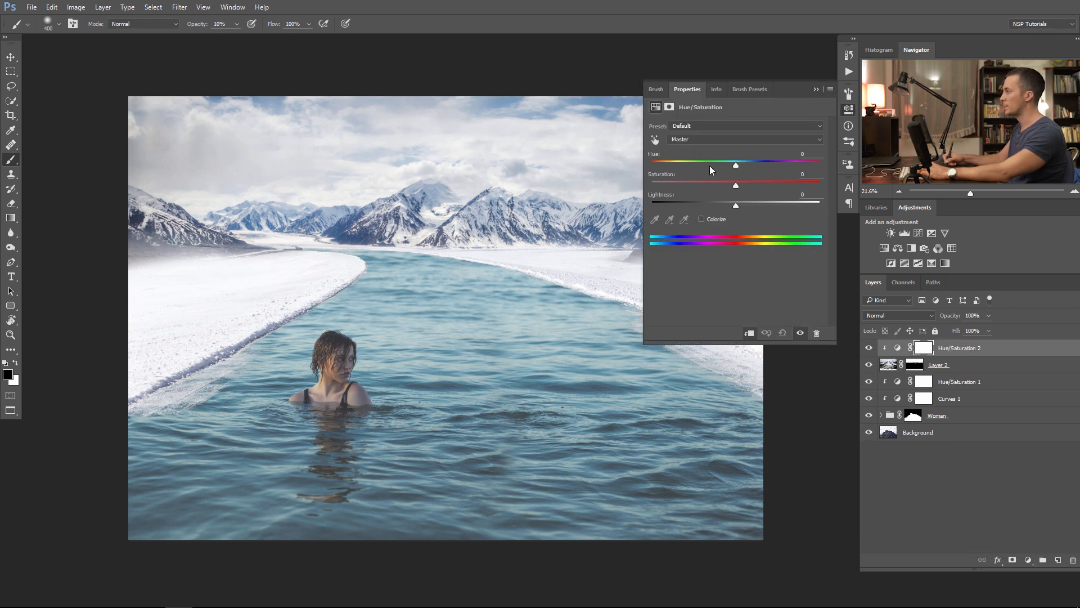
{"action": "left_click", "coordinate": [710, 138]}
{"action": "left_click", "coordinate": [723, 179]}
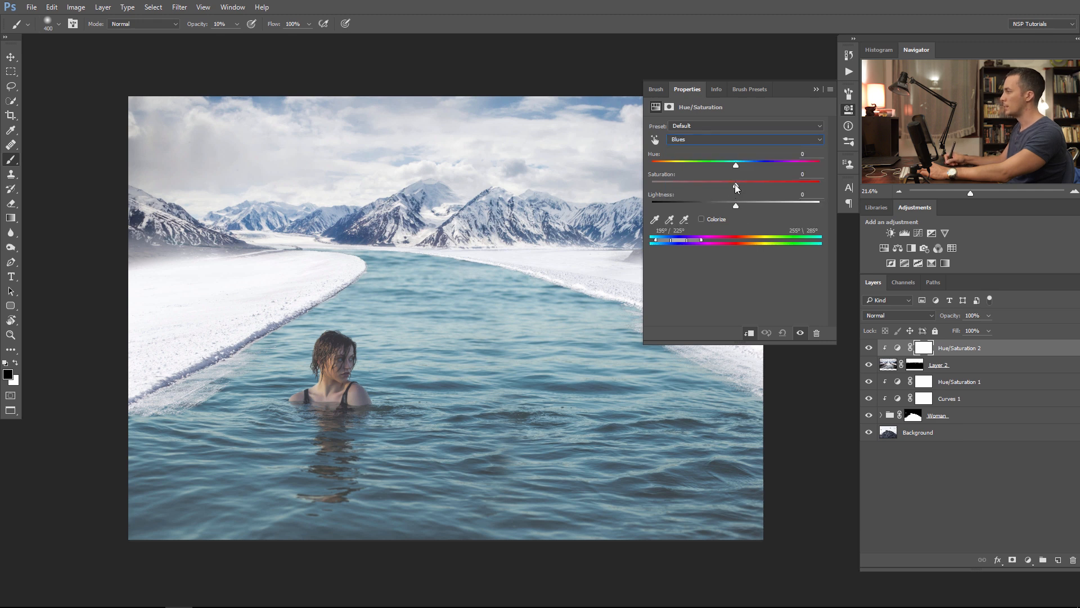
{"action": "left_click_drag", "start_coordinate": [734, 185], "coordinate": [671, 187]}
{"action": "left_click", "coordinate": [815, 89]}
{"action": "left_click_drag", "start_coordinate": [697, 298], "coordinate": [694, 297]}
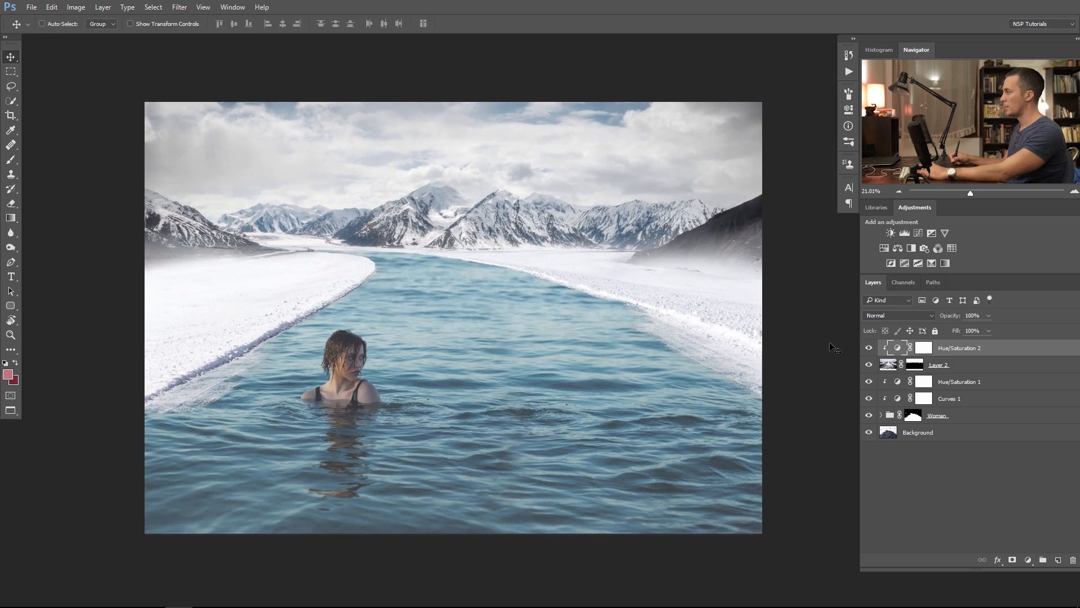
Step: Shift Layer 1 inside the Woman group slightly to the right to reposition the woman, and collapse the group
{"action": "left_click", "coordinate": [881, 415]}
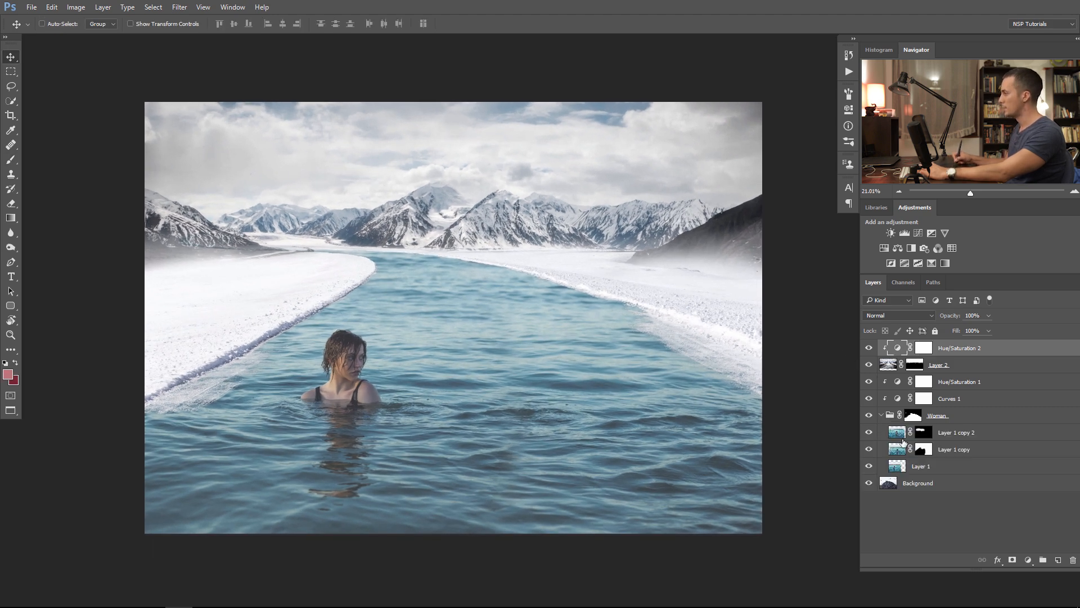
{"action": "left_click", "coordinate": [899, 468]}
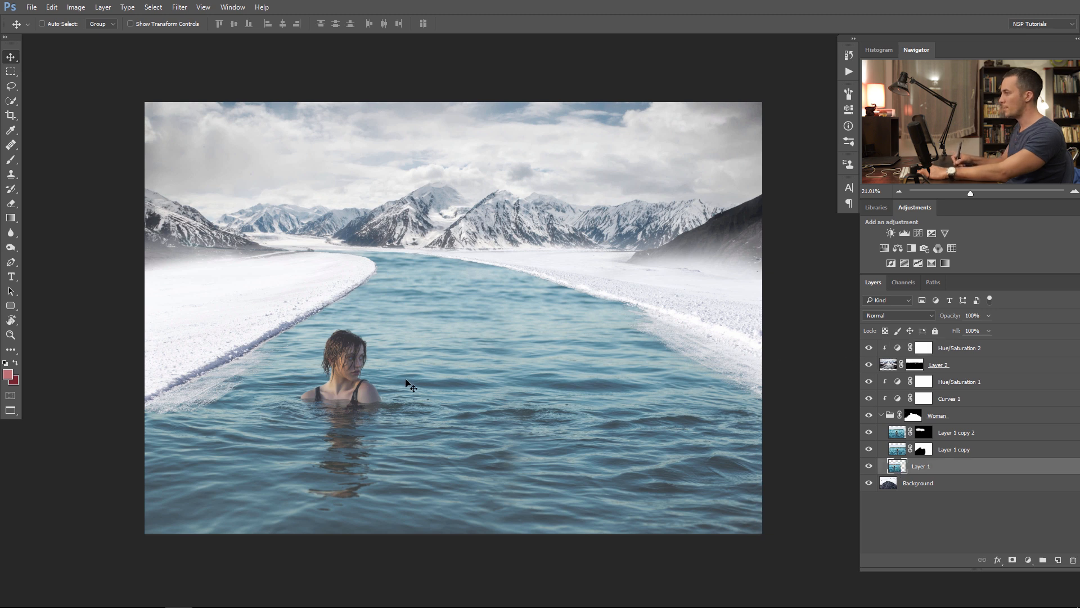
{"action": "left_click_drag", "start_coordinate": [402, 388], "coordinate": [414, 389]}
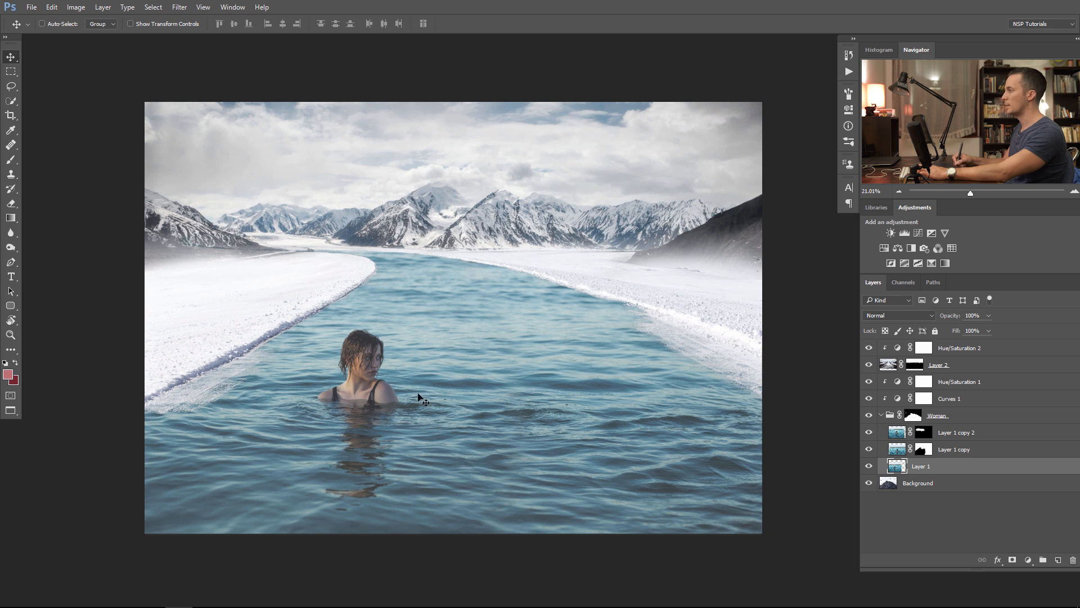
{"action": "key", "text": "shift+Right"}
{"action": "key", "text": "shift+Right"}
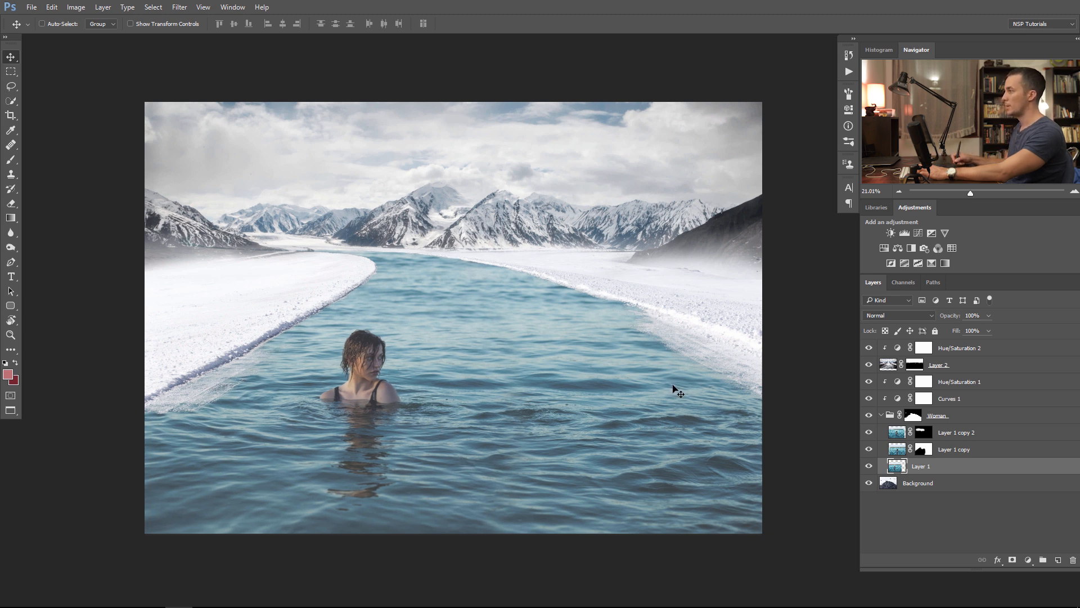
{"action": "left_click", "coordinate": [882, 415]}
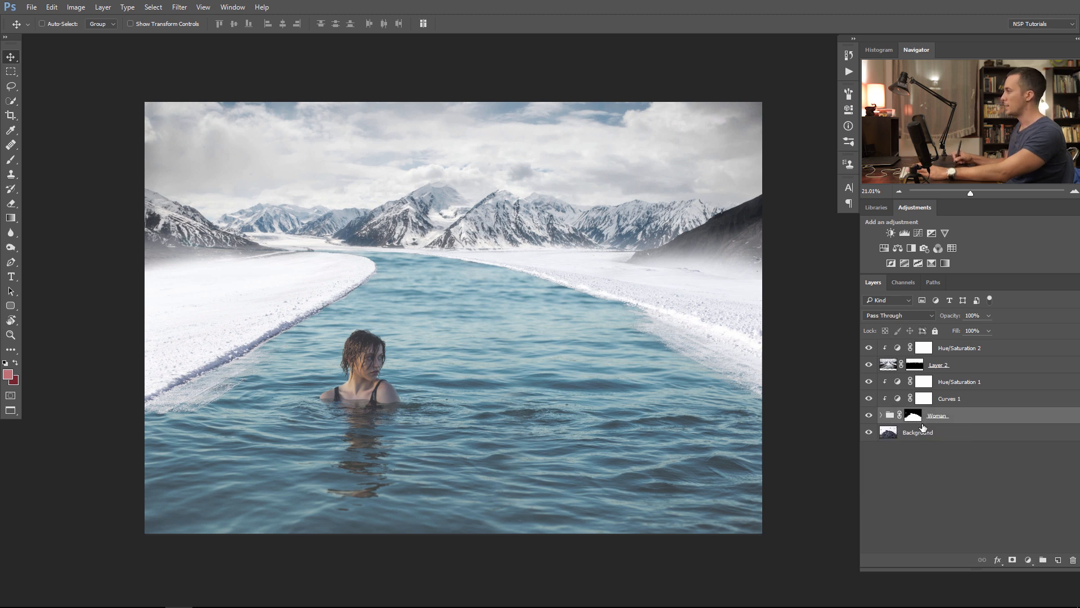
Step: Add a brightening Curves layer above Hue/Saturation 1, raising input 100 to output 153, and invert its mask to black
{"action": "left_click", "coordinate": [900, 382]}
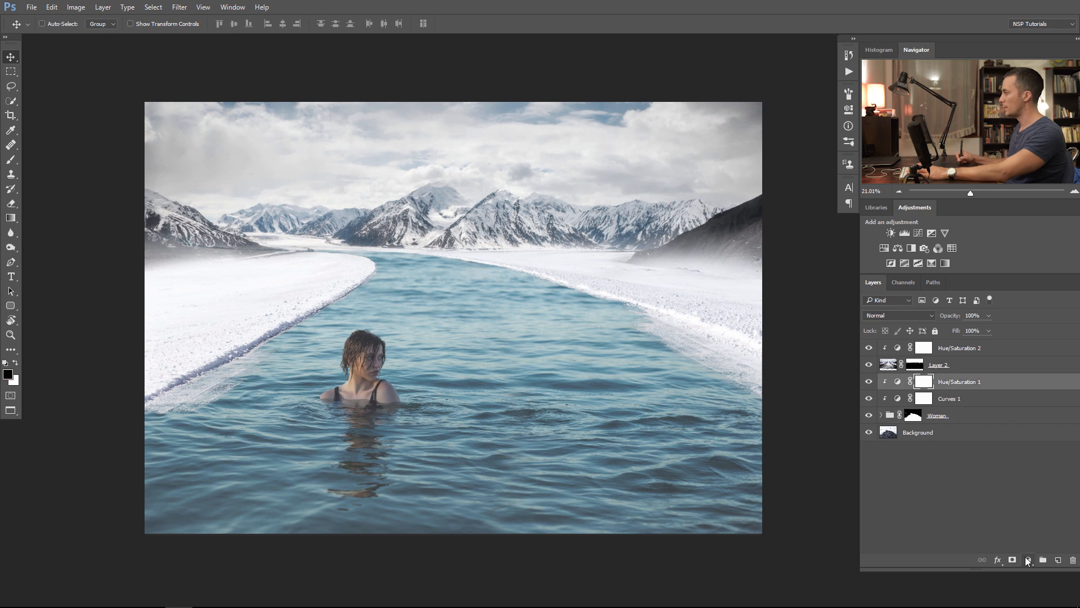
{"action": "left_click", "coordinate": [1028, 560]}
{"action": "left_click", "coordinate": [990, 378]}
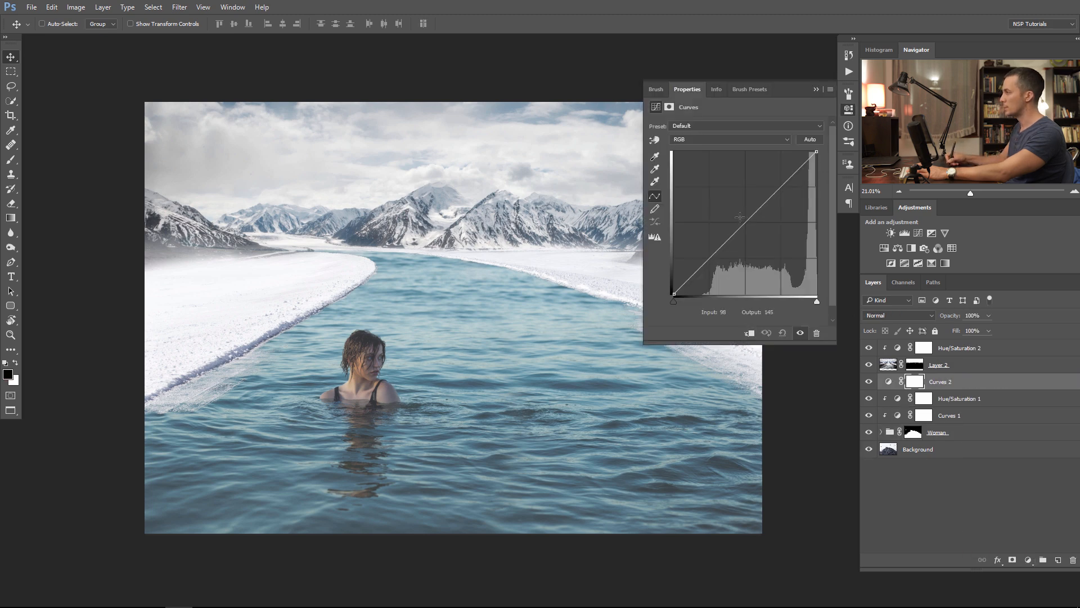
{"action": "left_click_drag", "start_coordinate": [740, 217], "coordinate": [730, 208]}
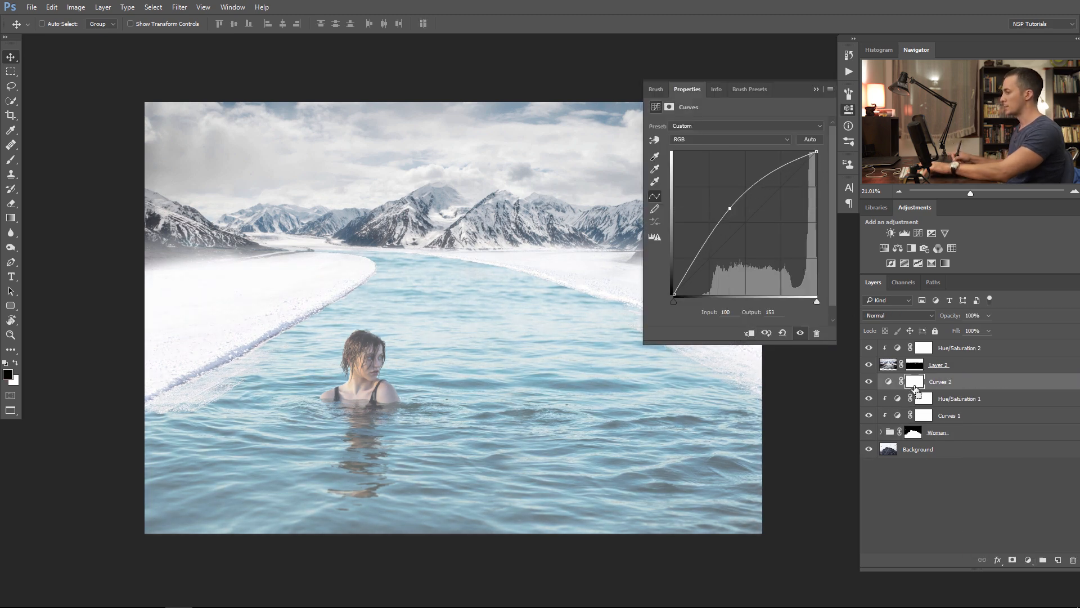
{"action": "key", "text": "ctrl+i"}
Step: Lighten the woman's hair, face and shoulders by painting white on the Curves 2 mask with a small soft brush at 5% opacity
{"action": "left_click_drag", "start_coordinate": [331, 360], "coordinate": [443, 347]}
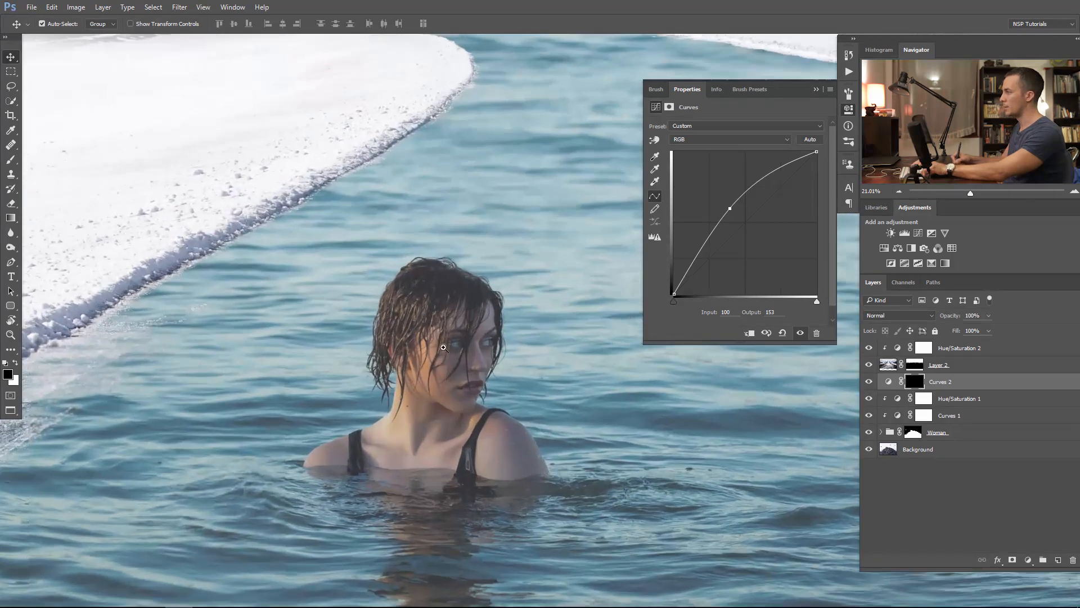
{"action": "left_click", "coordinate": [817, 89]}
{"action": "key", "text": "b"}
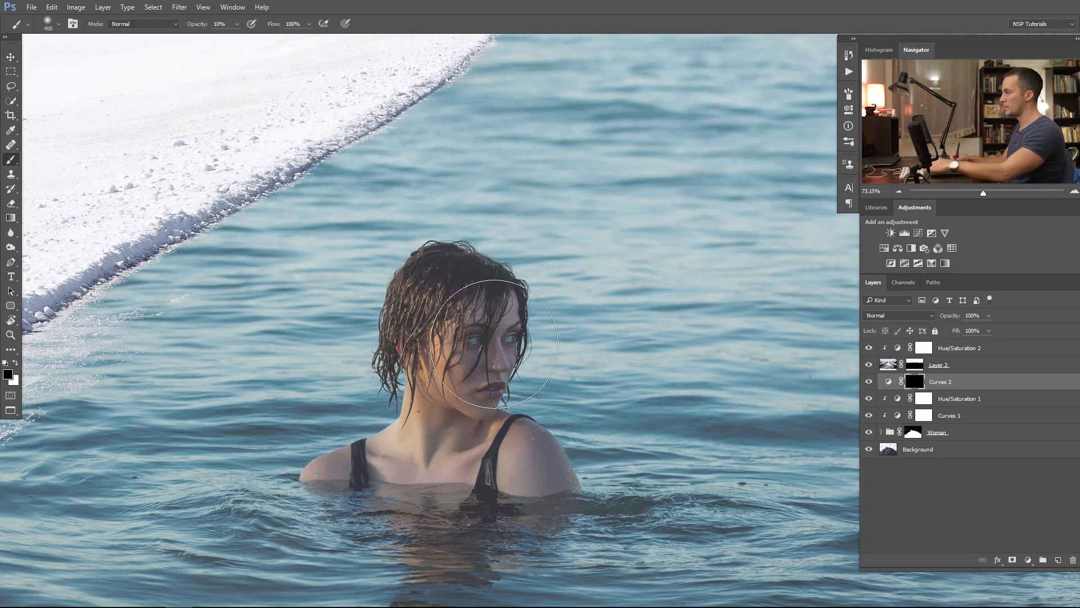
{"action": "key", "text": "x"}
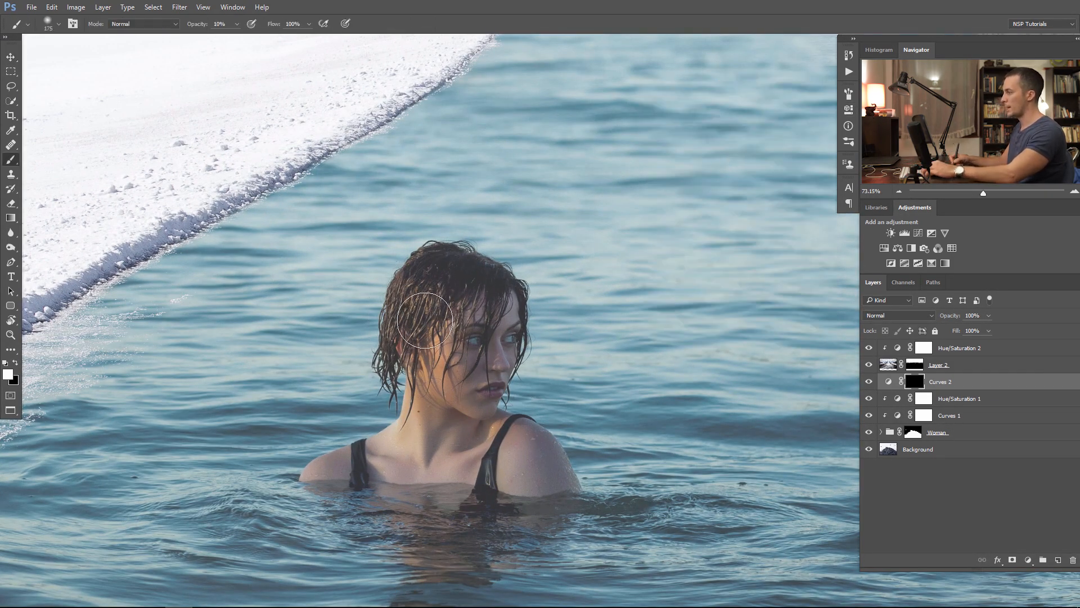
{"action": "key", "text": "0"}
{"action": "key", "text": "5"}
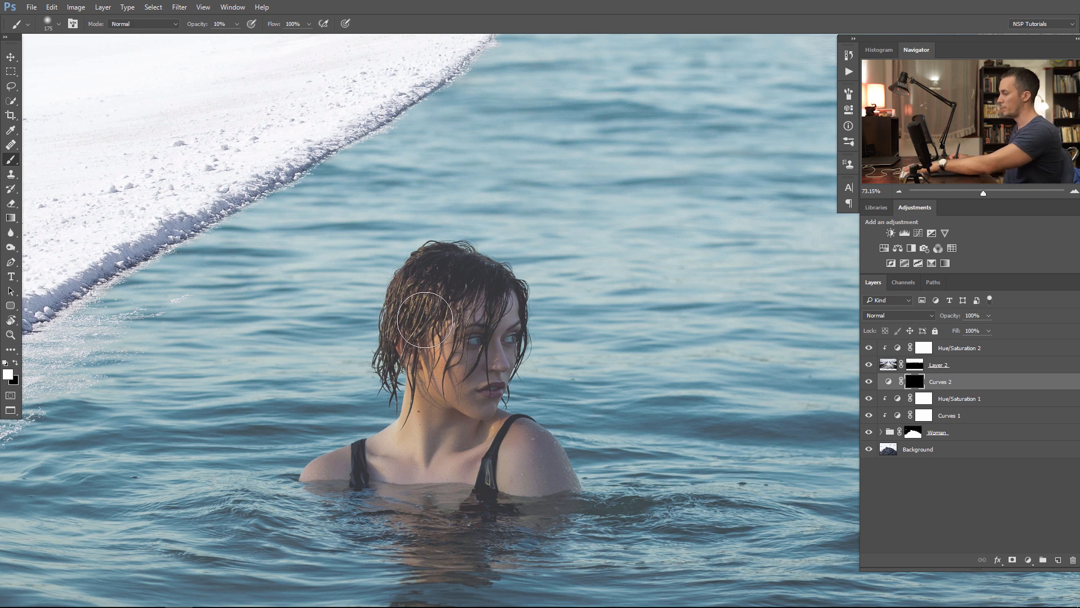
{"action": "key", "text": "bracketleft"}
{"action": "key", "text": "bracketleft"}
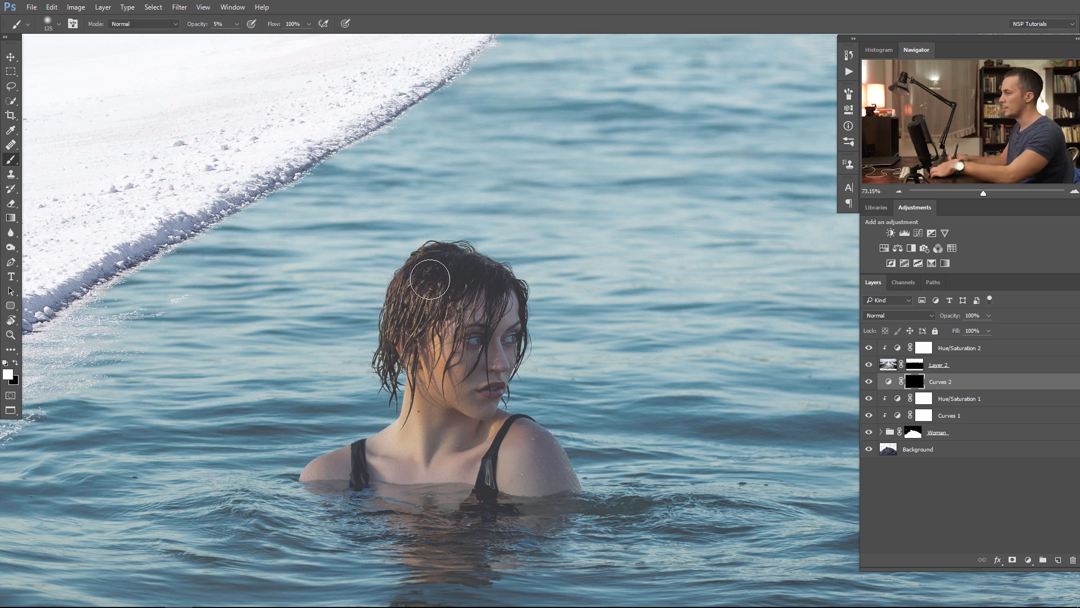
{"action": "key", "text": "bracketleft"}
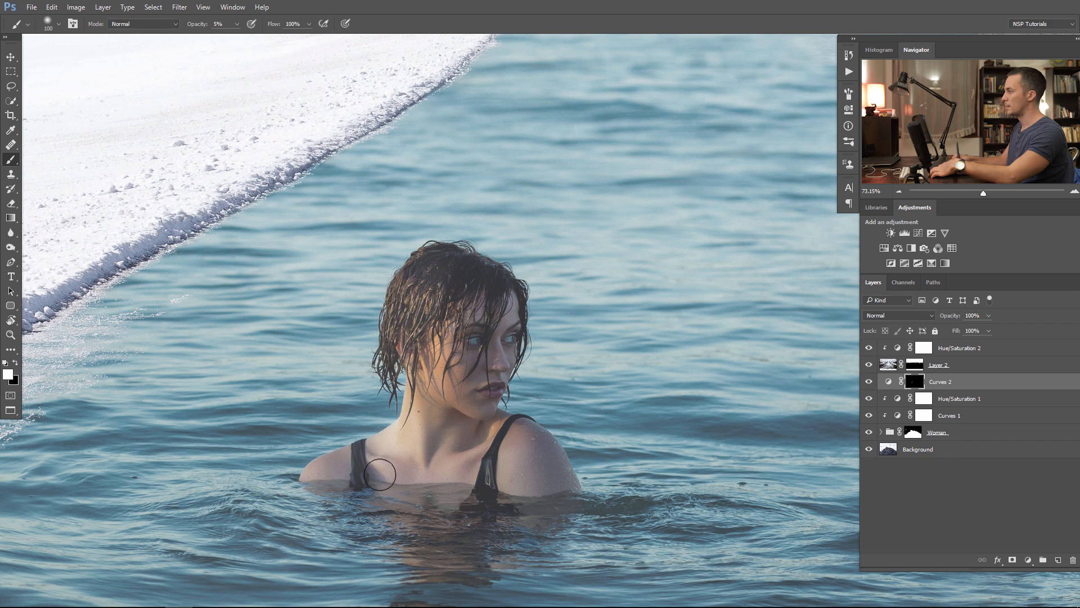
Step: Brush white at 5% opacity over and around the woman on the Curves 2 mask with a soft brush enlarged to 700 px
{"action": "key", "text": "bracketright"}
{"action": "key", "text": "bracketright"}
{"action": "key", "text": "bracketright"}
{"action": "key", "text": "bracketright"}
{"action": "key", "text": "bracketright"}
{"action": "key", "text": "bracketright"}
{"action": "key", "text": "bracketright"}
{"action": "scroll", "coordinate": [376, 452], "scroll_direction": "down", "scroll_amount": 6}
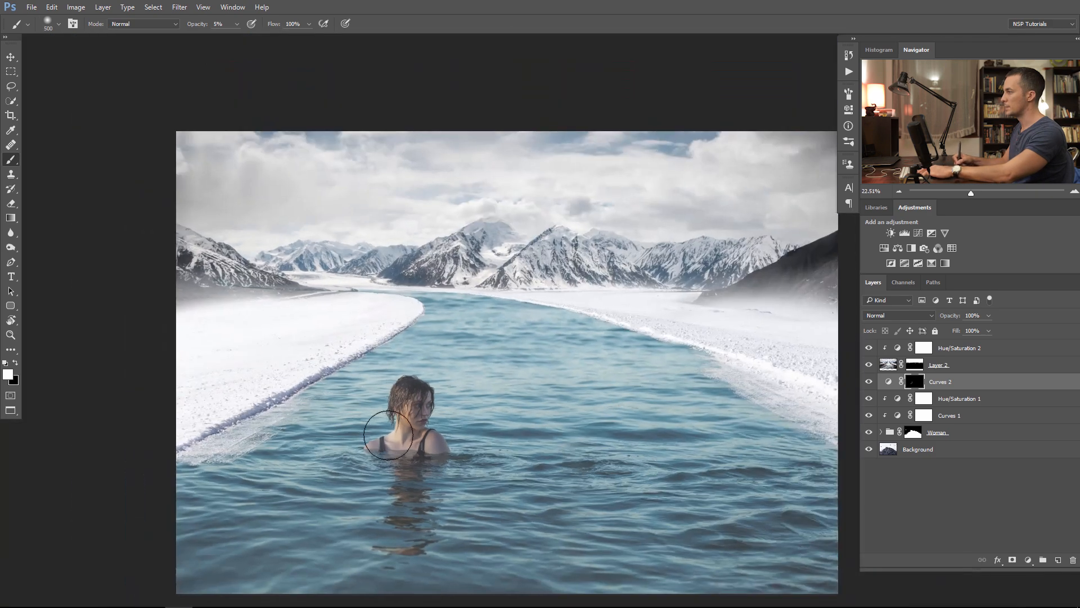
{"action": "key", "text": "bracketright"}
{"action": "key", "text": "bracketright"}
{"action": "key", "text": "bracketright"}
{"action": "mouse_move", "coordinate": [347, 450]}
{"action": "left_mouse_down"}
{"action": "mouse_move", "coordinate": [274, 468]}
{"action": "mouse_move", "coordinate": [377, 448]}
{"action": "mouse_move", "coordinate": [291, 423]}
{"action": "mouse_move", "coordinate": [378, 379]}
{"action": "mouse_move", "coordinate": [355, 374]}
{"action": "mouse_move", "coordinate": [339, 399]}
{"action": "mouse_move", "coordinate": [265, 445]}
{"action": "mouse_move", "coordinate": [236, 483]}
{"action": "mouse_move", "coordinate": [394, 456]}
{"action": "mouse_move", "coordinate": [382, 463]}
{"action": "mouse_move", "coordinate": [393, 444]}
{"action": "mouse_move", "coordinate": [379, 436]}
{"action": "mouse_move", "coordinate": [354, 457]}
{"action": "left_mouse_up"}
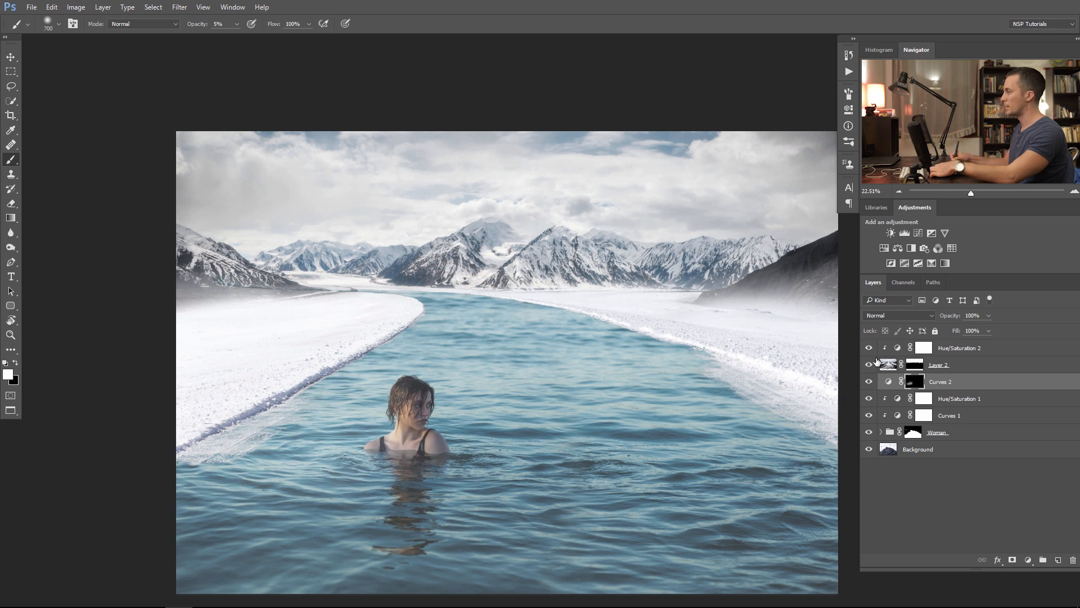
Step: Toggle the Curves 2 layer's visibility to compare the woman before and after the brightening
{"action": "left_click", "coordinate": [870, 382]}
{"action": "left_click", "coordinate": [869, 382]}
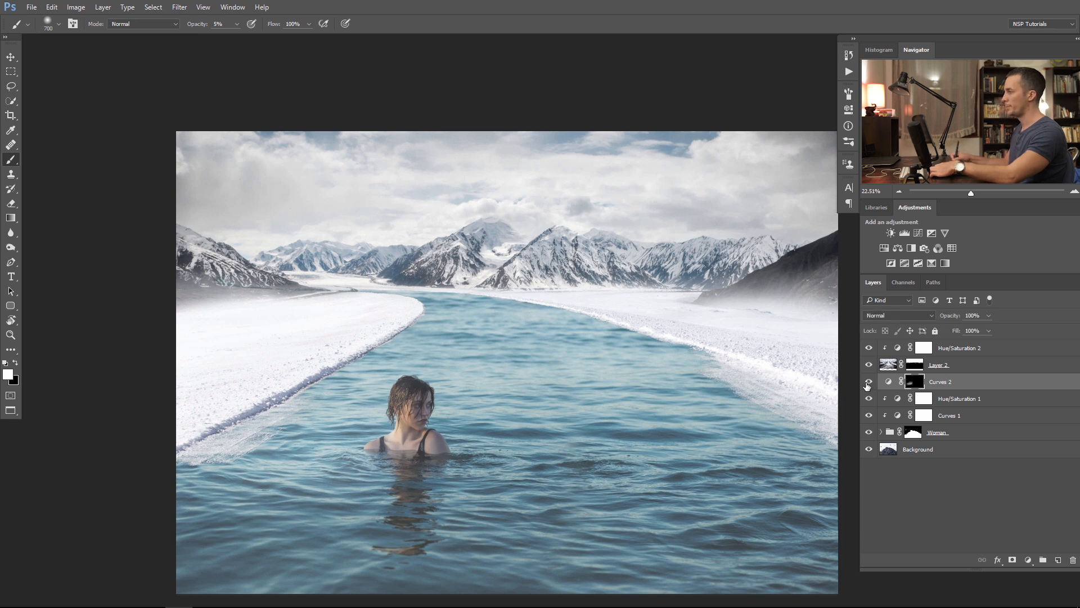
{"action": "left_click", "coordinate": [869, 382]}
{"action": "left_click", "coordinate": [868, 382]}
{"action": "left_click_drag", "start_coordinate": [605, 400], "coordinate": [551, 389]}
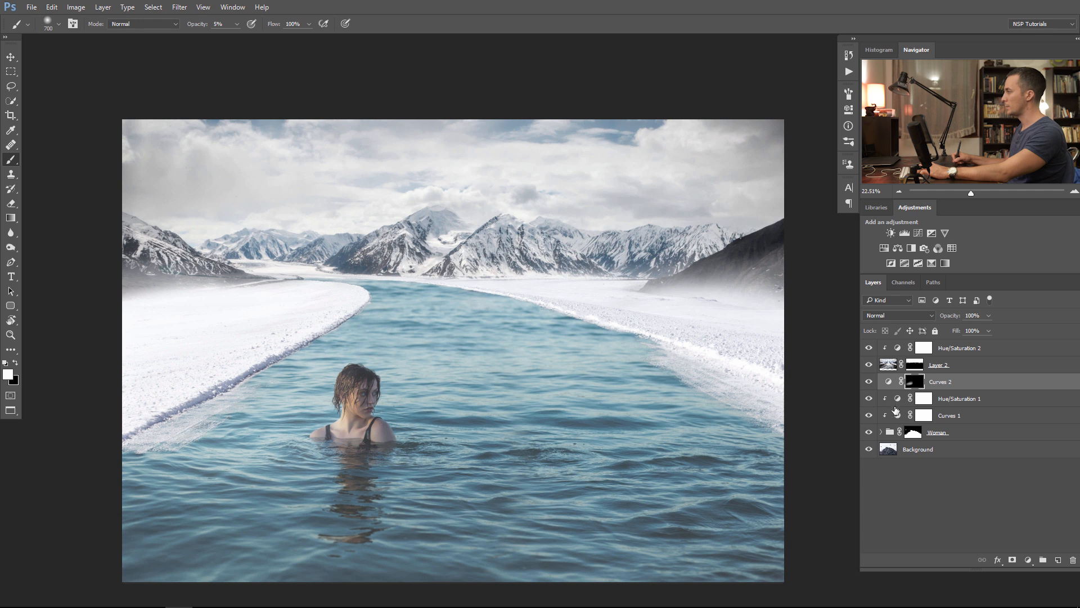
Step: Readjust the water's Cyans in Hue/Saturation 1 to Hue +6 and Saturation -31
{"action": "double_click", "coordinate": [897, 403]}
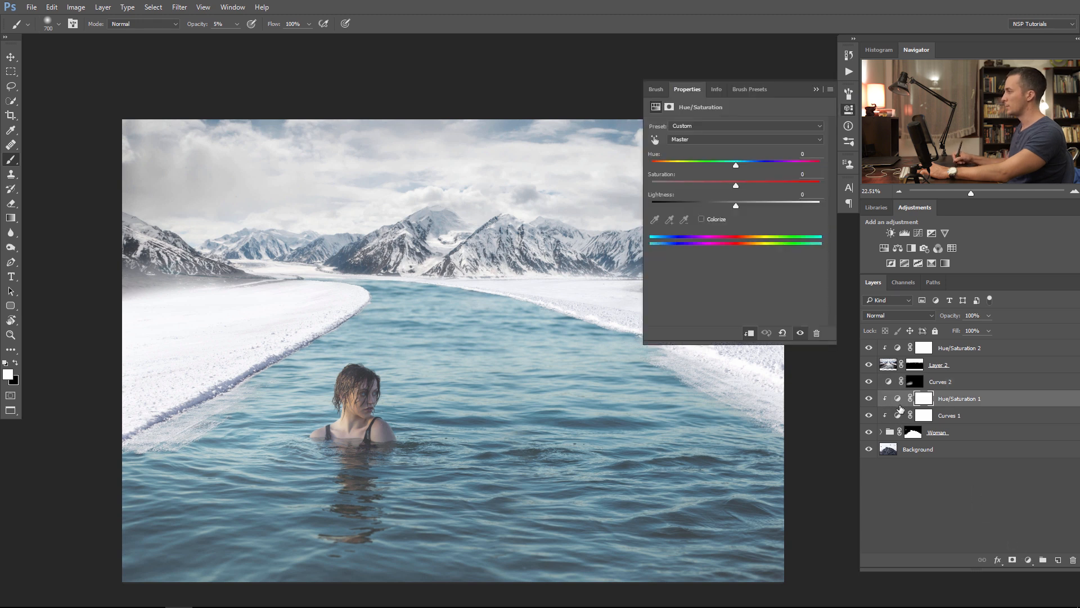
{"action": "left_click", "coordinate": [731, 139]}
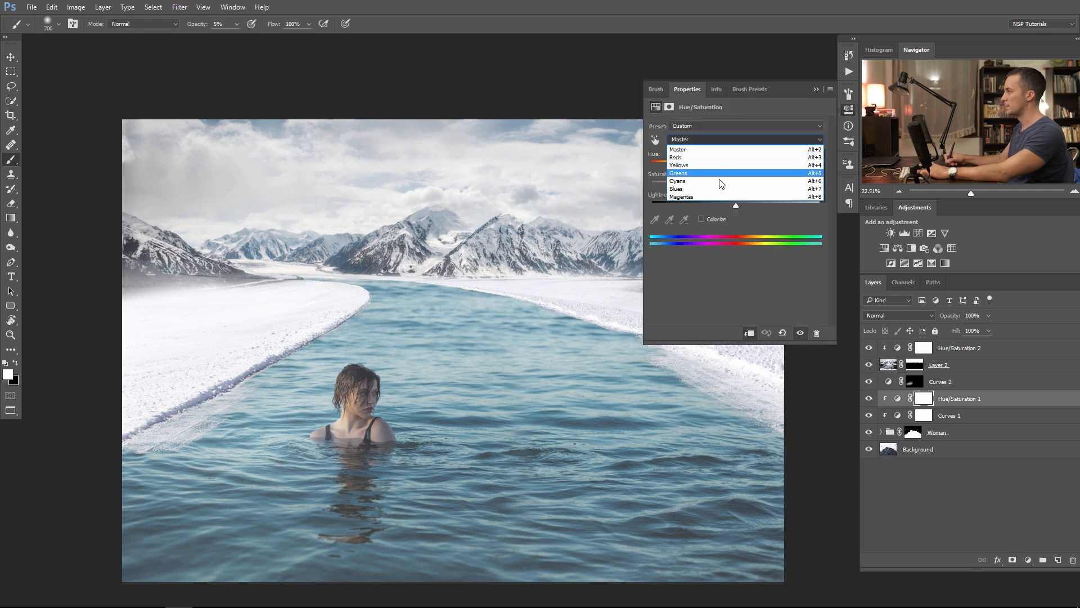
{"action": "left_click", "coordinate": [734, 180]}
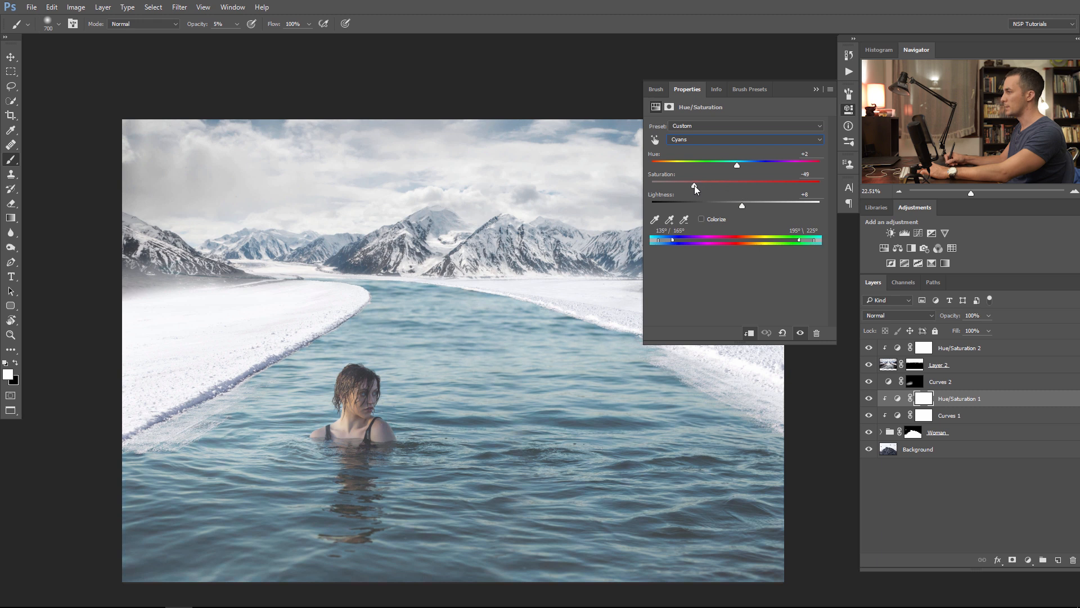
{"action": "left_click_drag", "start_coordinate": [709, 186], "coordinate": [710, 187]}
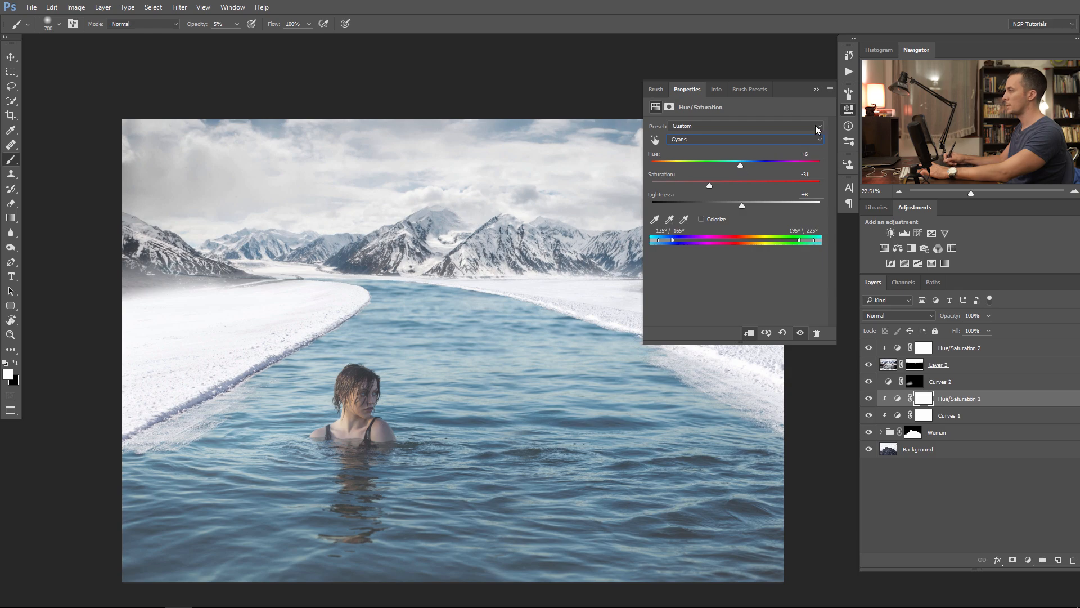
{"action": "left_click", "coordinate": [816, 89]}
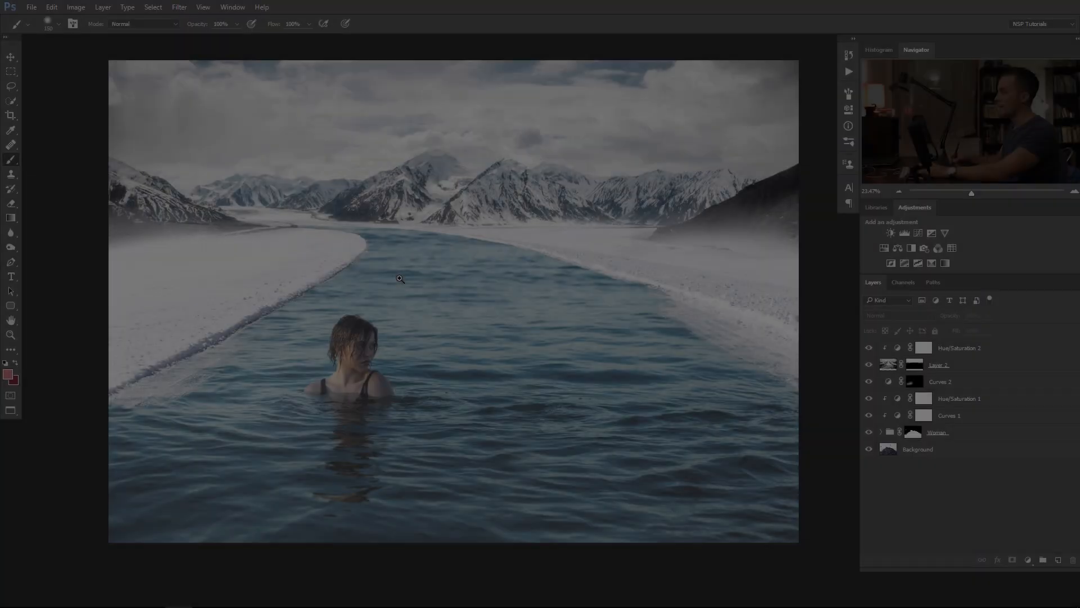
{"action": "scroll", "coordinate": [511, 286], "scroll_direction": "up", "scroll_amount": 3}
{"action": "scroll", "coordinate": [510, 286], "scroll_direction": "up", "scroll_amount": 2}
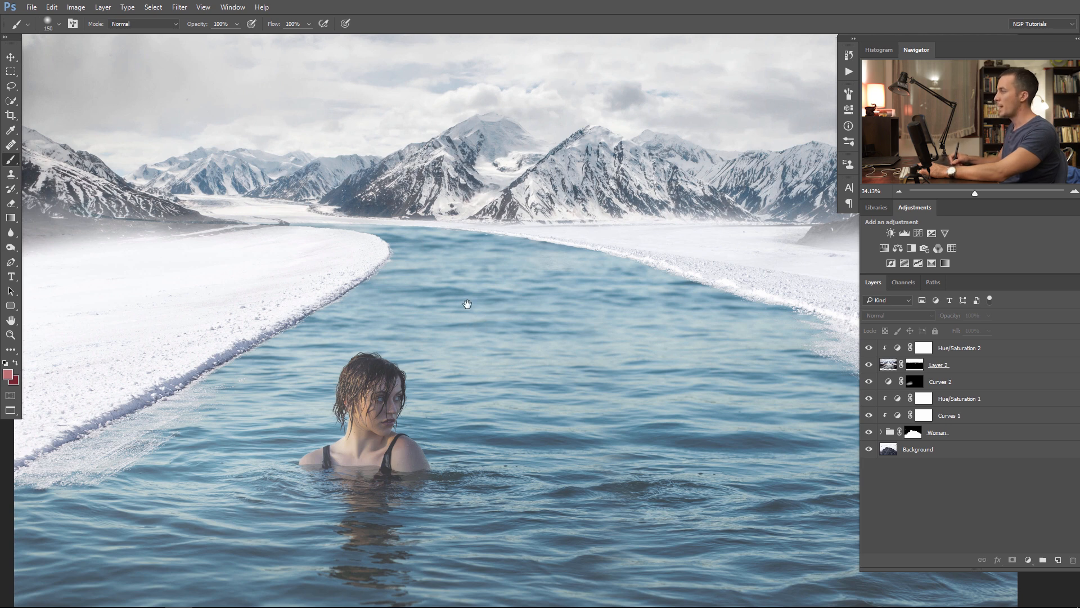
{"action": "left_click_drag", "start_coordinate": [466, 302], "coordinate": [521, 302]}
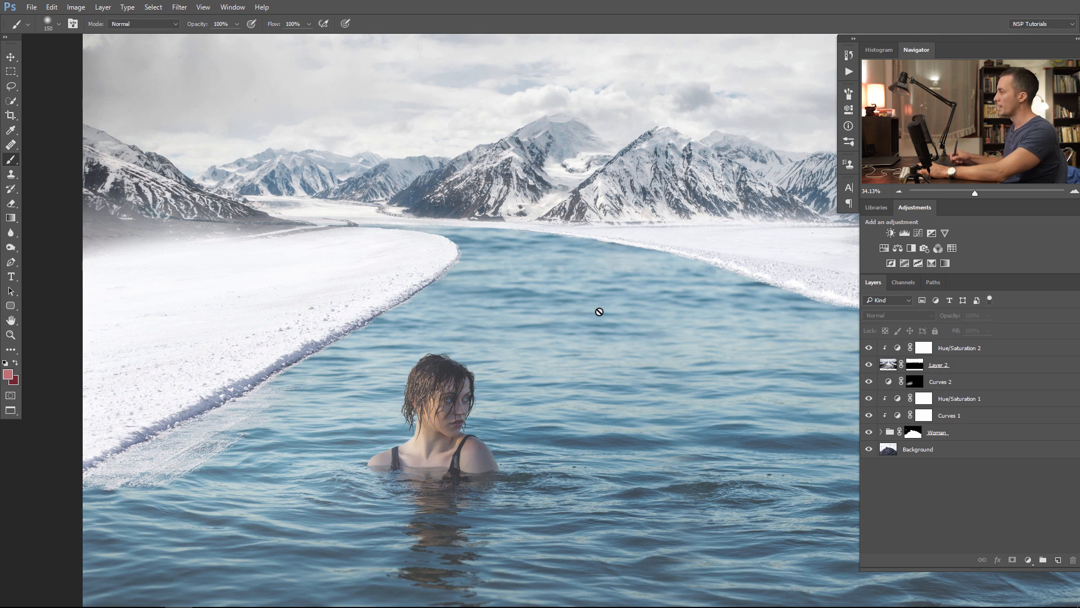
{"action": "scroll", "coordinate": [599, 312], "scroll_direction": "down", "scroll_amount": 3}
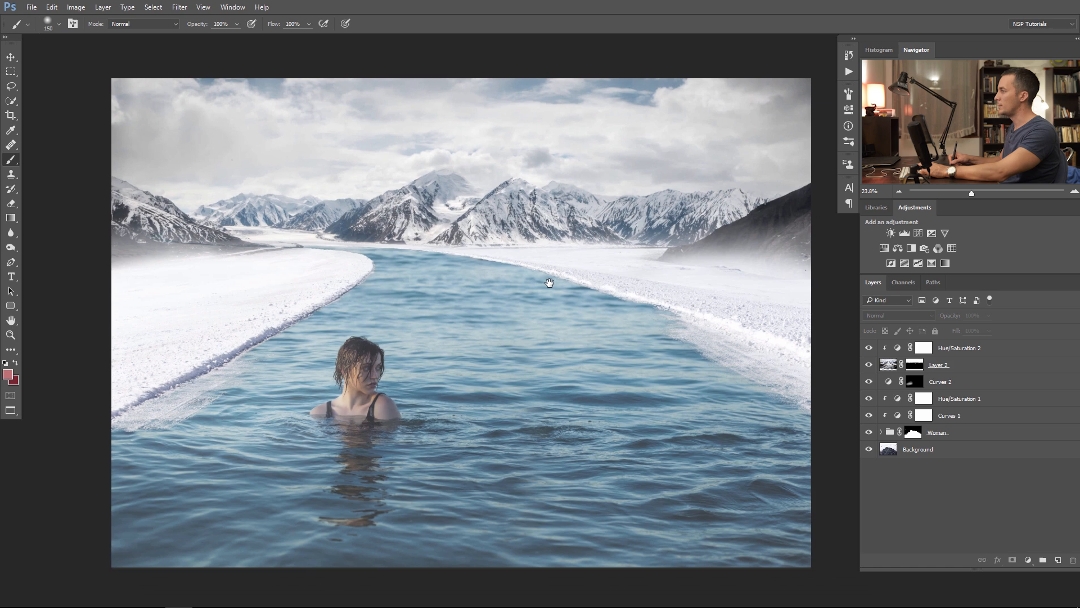
Step: Convert both Layer 2 and the Background layer to smart objects
{"action": "left_click", "coordinate": [985, 367]}
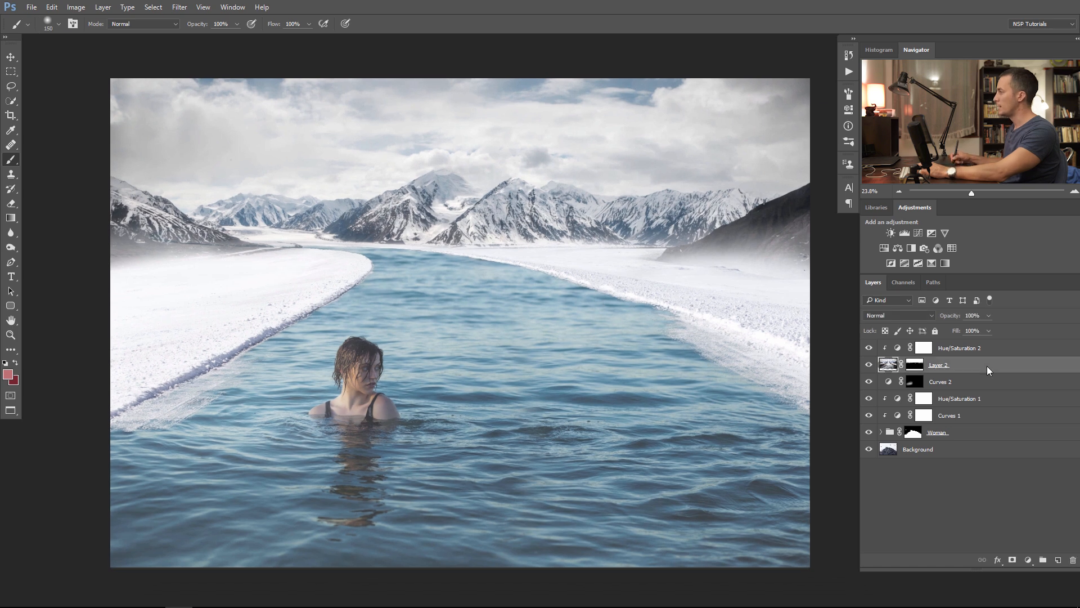
{"action": "right_click", "coordinate": [986, 365]}
{"action": "left_click", "coordinate": [941, 271]}
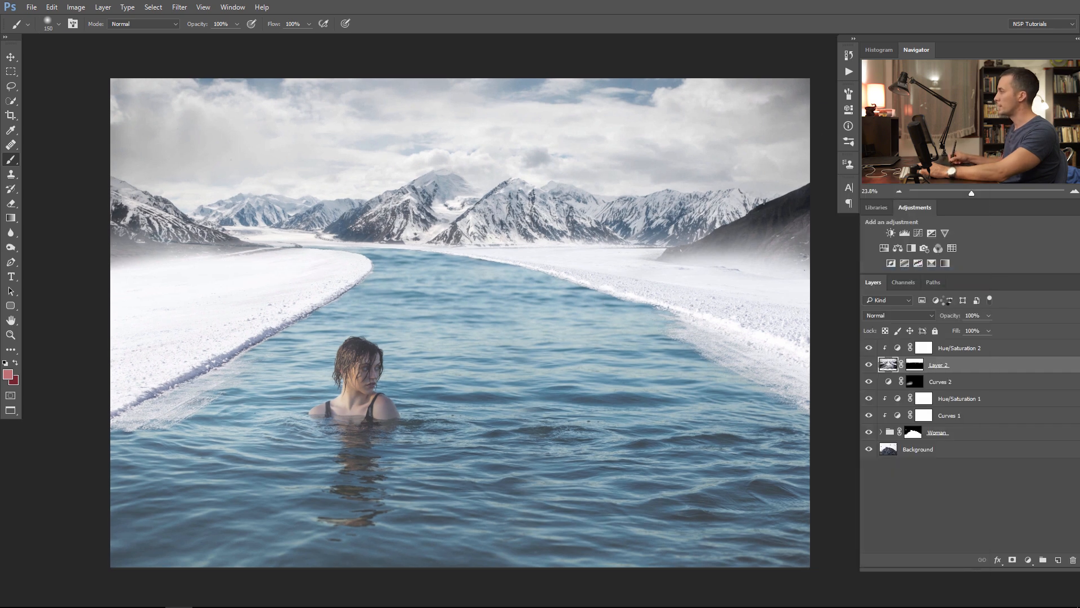
{"action": "right_click", "coordinate": [961, 449]}
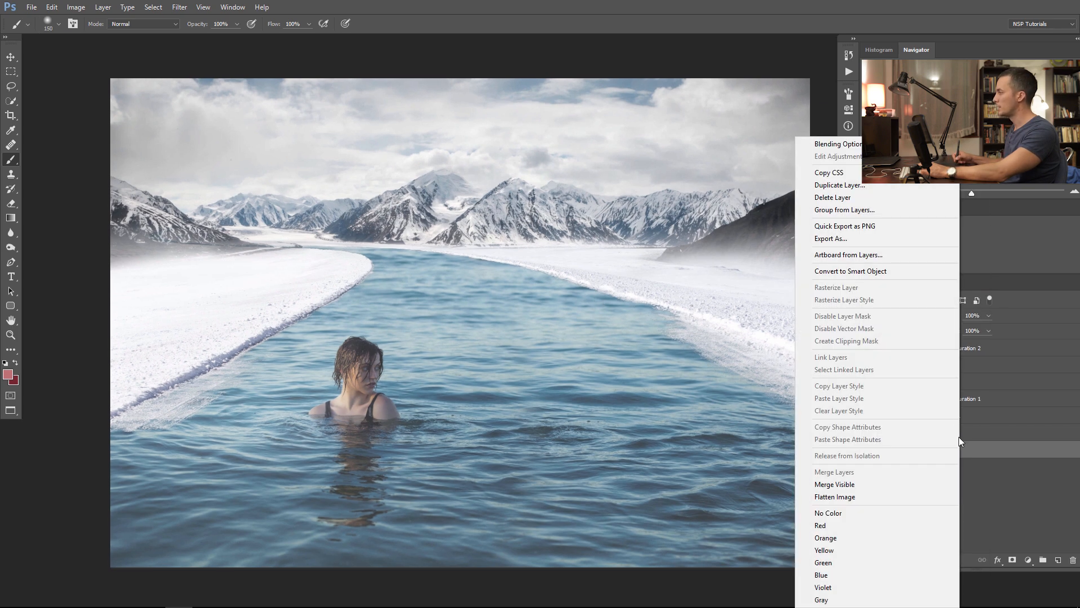
{"action": "left_click", "coordinate": [917, 272]}
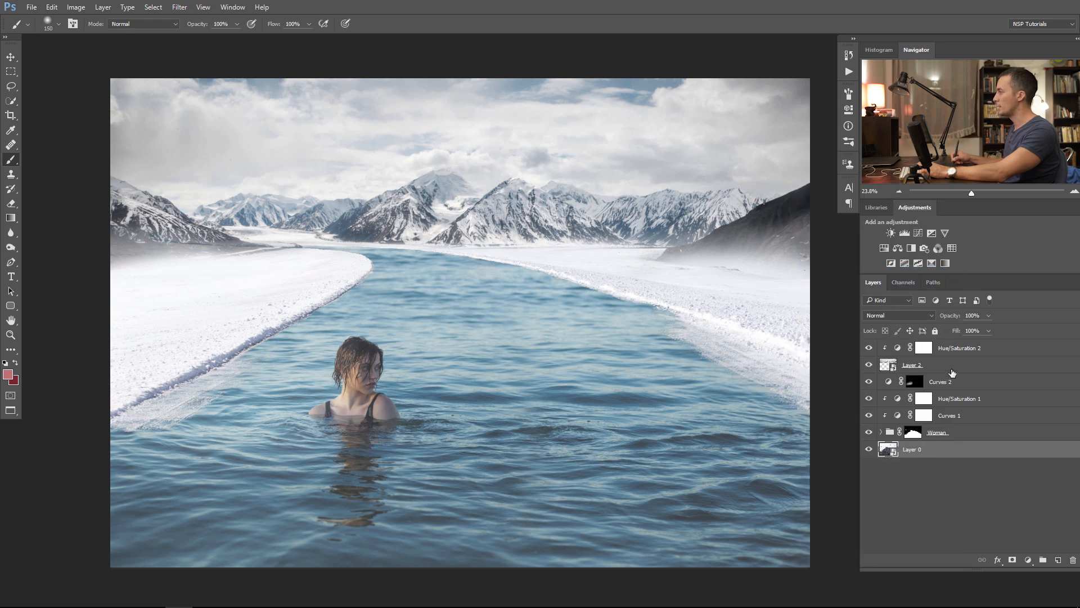
Step: Rename Layer 2 as Mountains and the bottom layer as Snow
{"action": "left_click", "coordinate": [918, 366]}
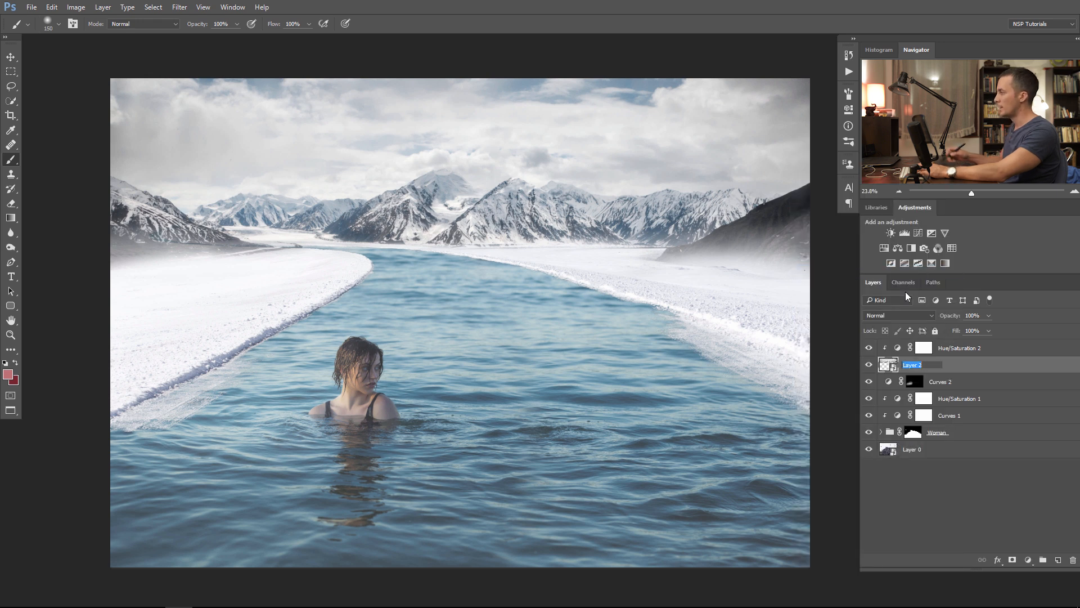
{"action": "type", "text": "Moun"}
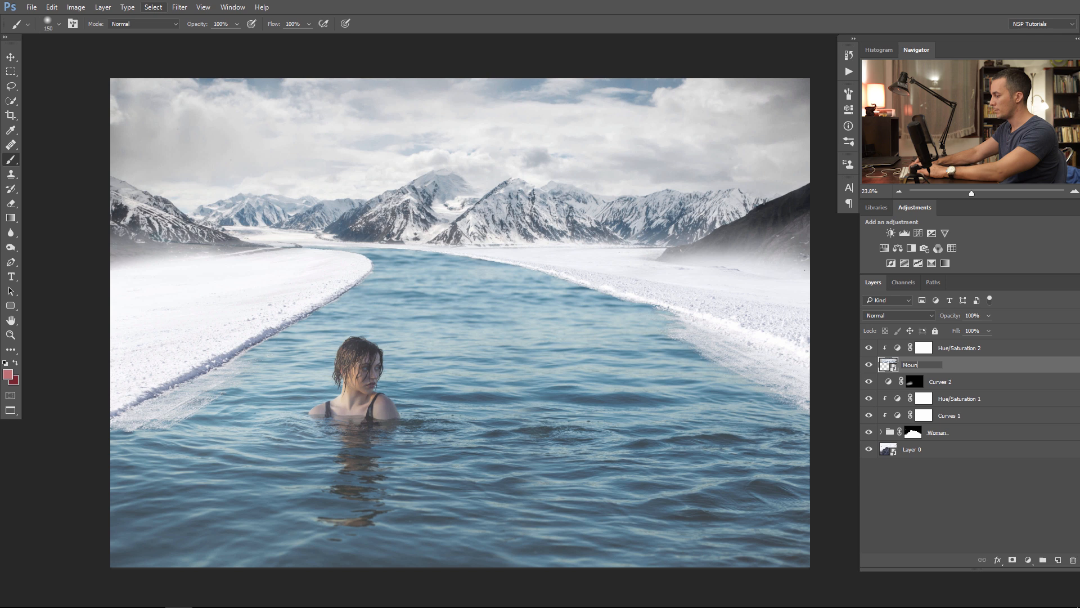
{"action": "type", "text": "tains"}
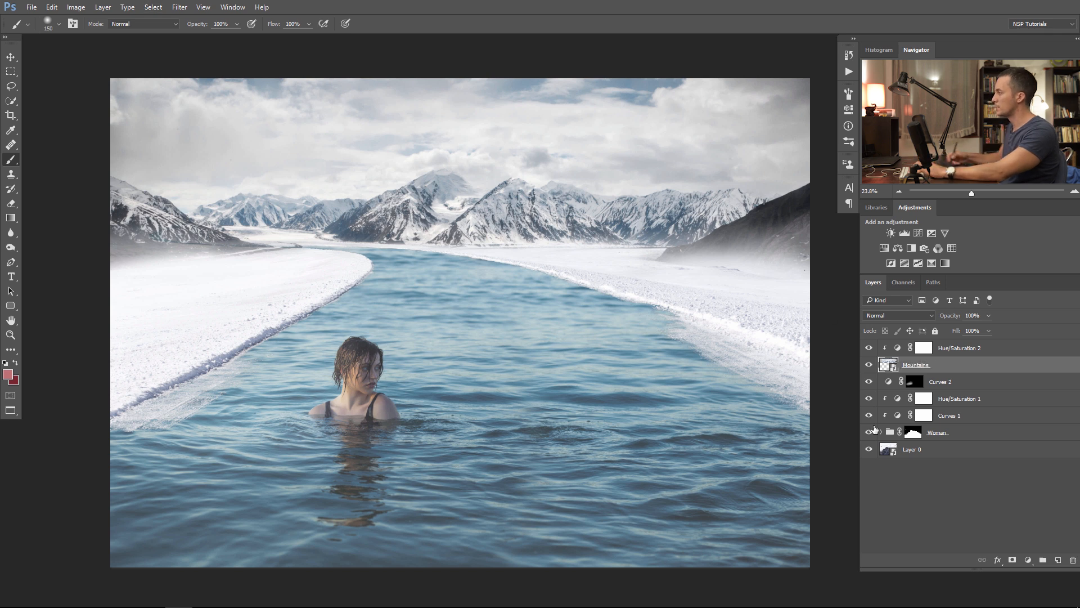
{"action": "double_click", "coordinate": [912, 449]}
{"action": "type", "text": "Snow"}
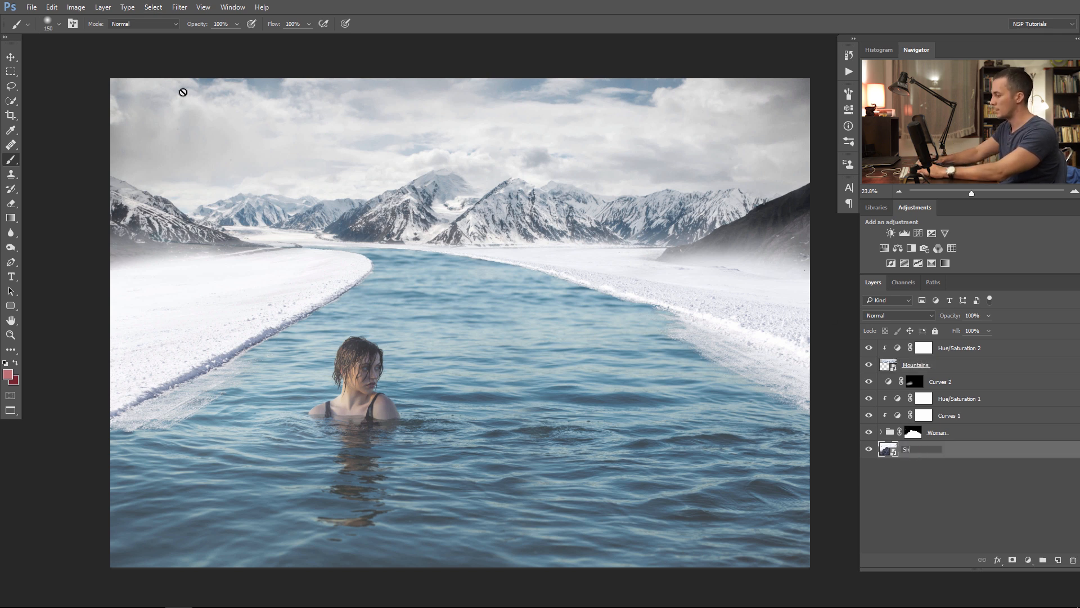
{"action": "key", "text": "Return"}
Step: Apply a Gaussian Blur with a 4.5-pixel radius to the Mountains smart object
{"action": "left_click", "coordinate": [937, 371]}
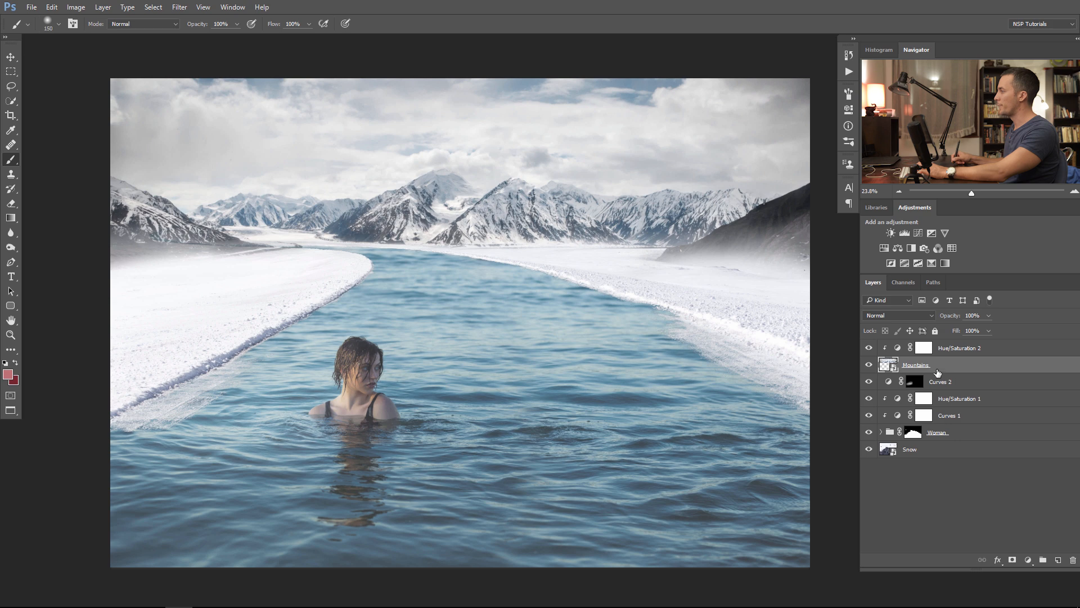
{"action": "left_click", "coordinate": [180, 7]}
{"action": "mouse_move", "coordinate": [212, 132]}
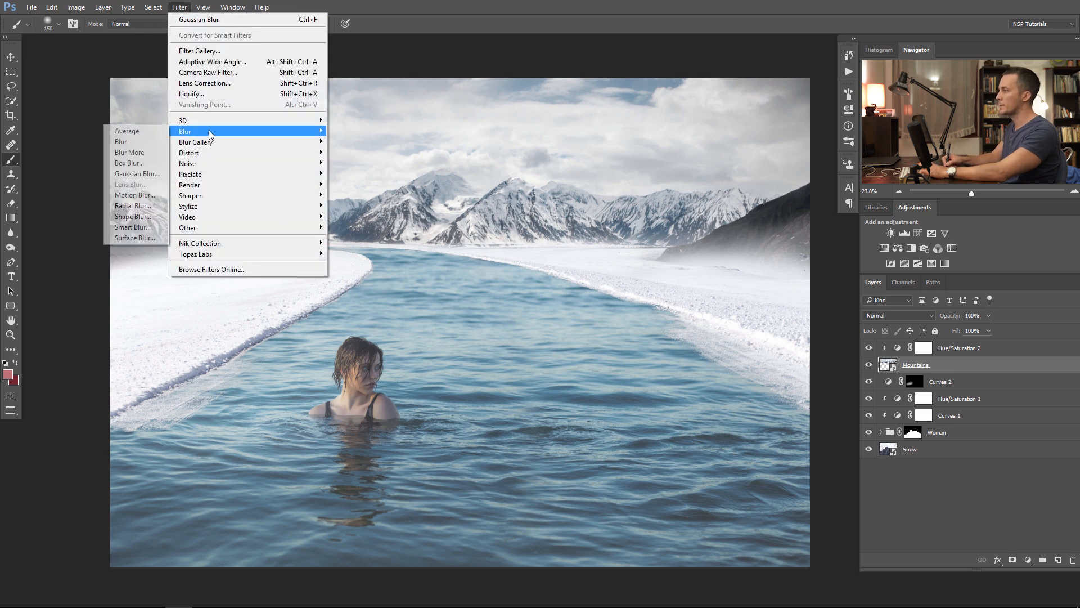
{"action": "left_click", "coordinate": [151, 173]}
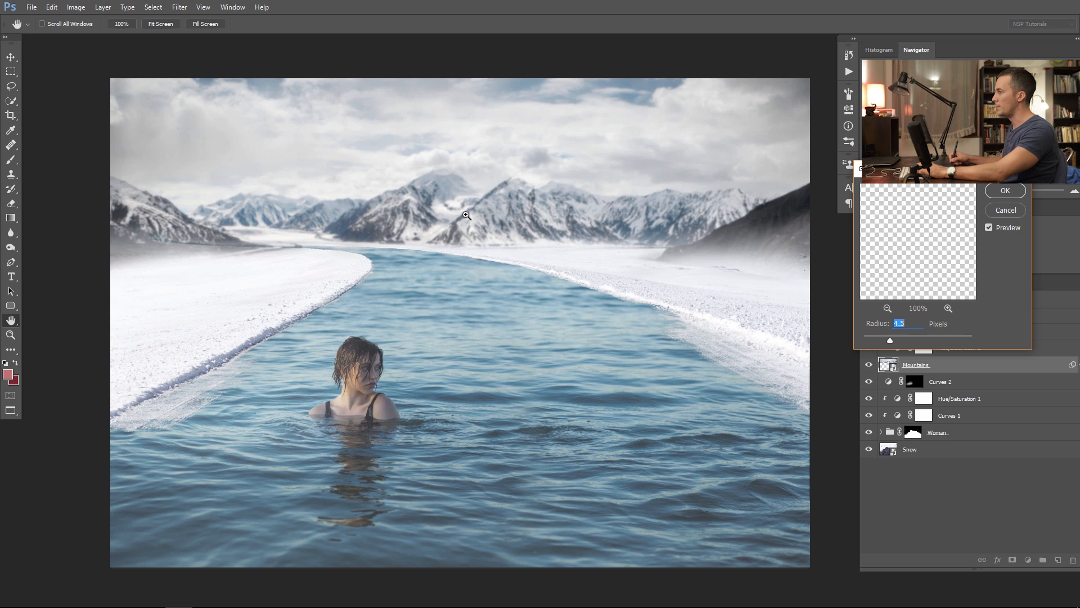
{"action": "left_click_drag", "start_coordinate": [422, 219], "coordinate": [470, 236]}
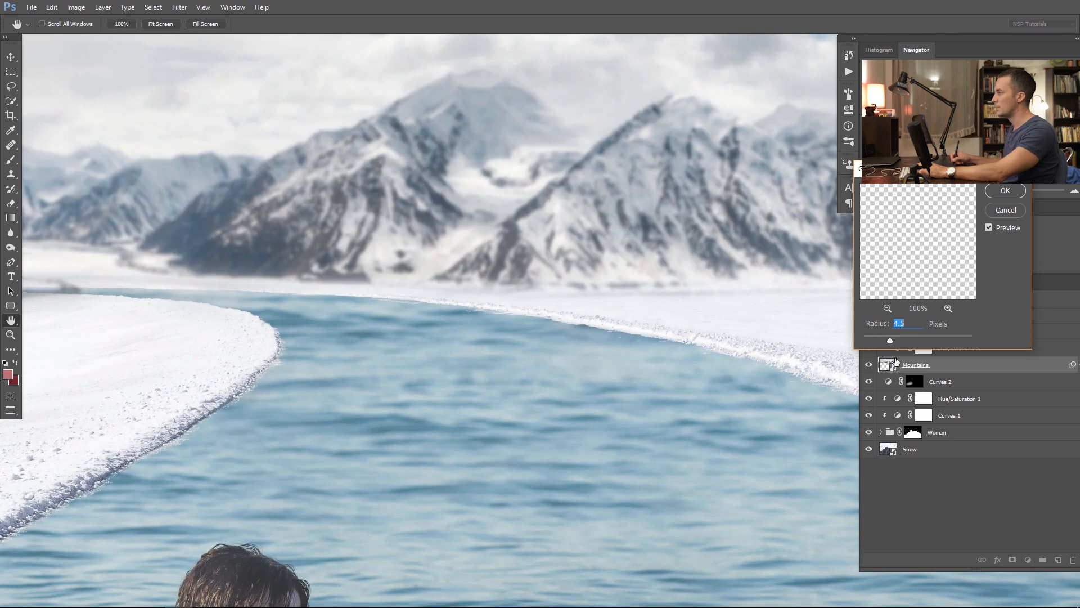
{"action": "left_click", "coordinate": [1005, 190]}
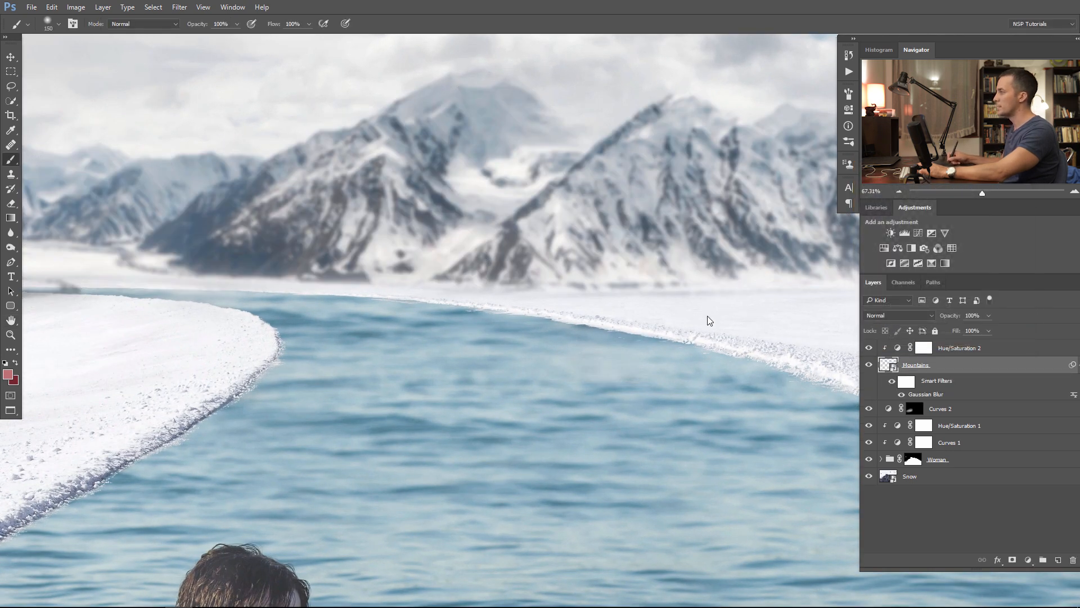
{"action": "key", "text": "ctrl+0"}
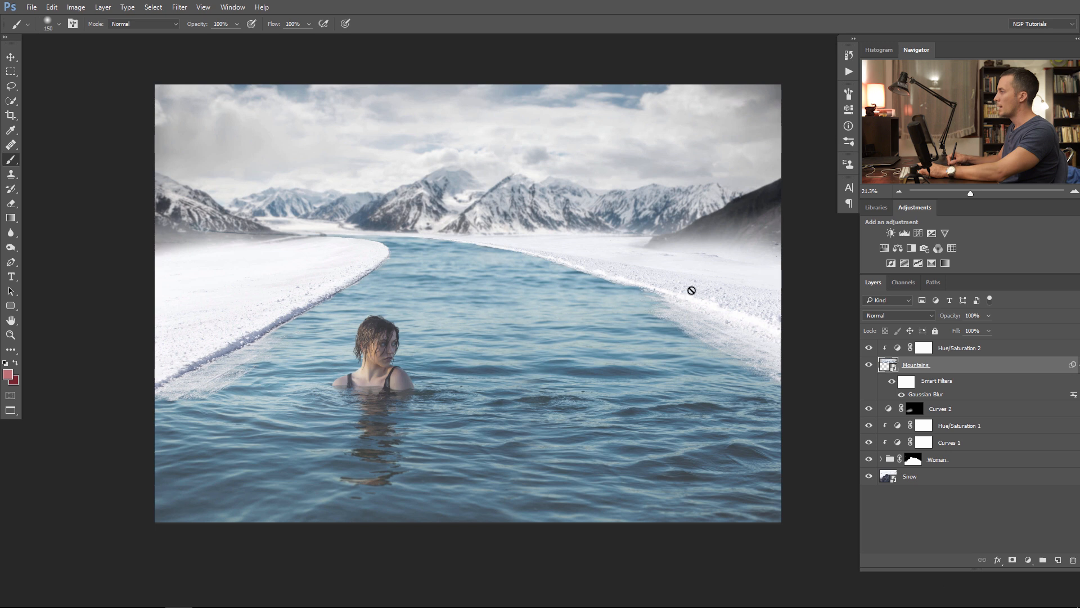
Step: Apply a Gaussian Blur with a 4.8-pixel radius to the Snow smart object
{"action": "left_click", "coordinate": [907, 383]}
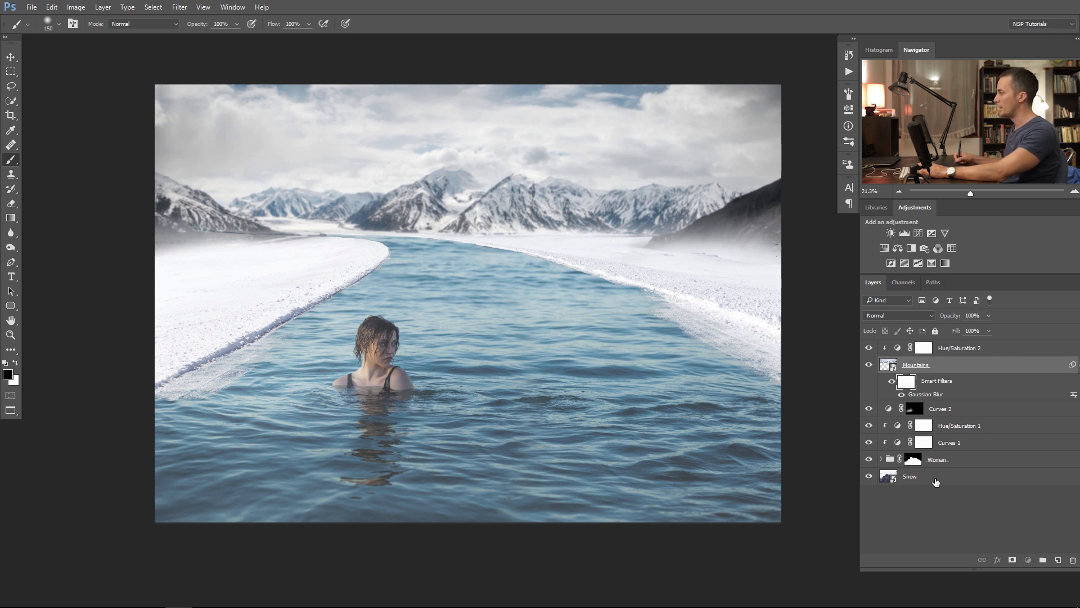
{"action": "left_click", "coordinate": [931, 478]}
{"action": "left_click", "coordinate": [179, 6]}
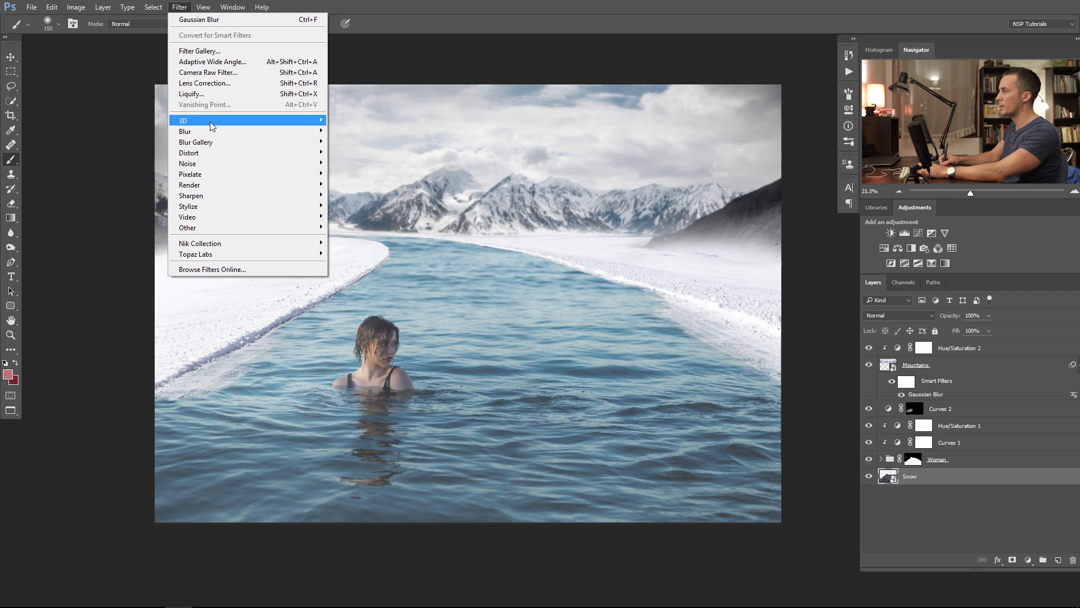
{"action": "mouse_move", "coordinate": [194, 131]}
{"action": "left_click", "coordinate": [147, 174]}
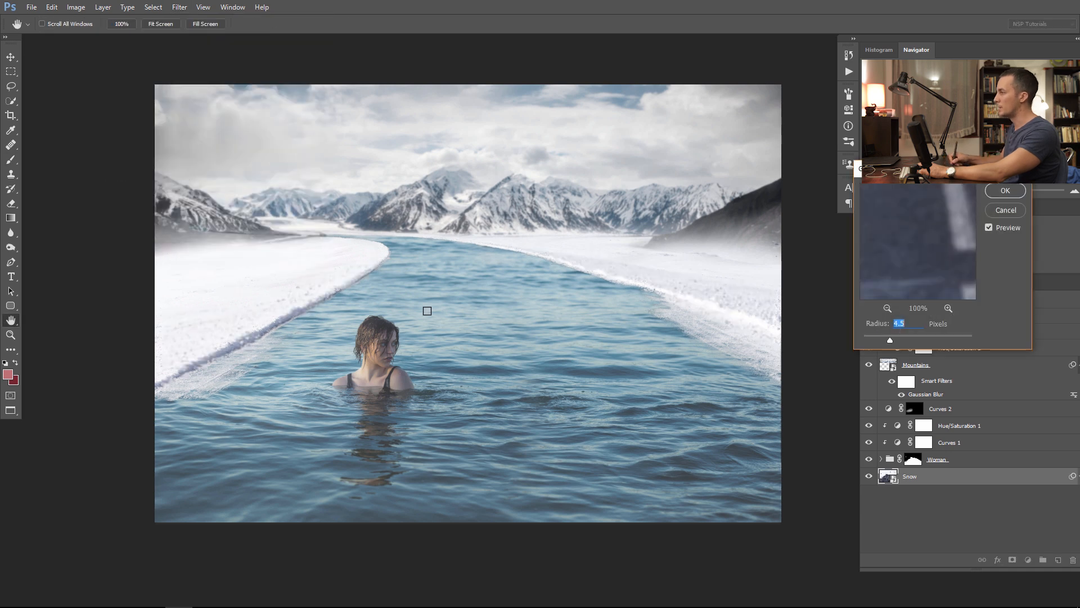
{"action": "scroll", "coordinate": [388, 289], "scroll_direction": "up", "scroll_amount": 3}
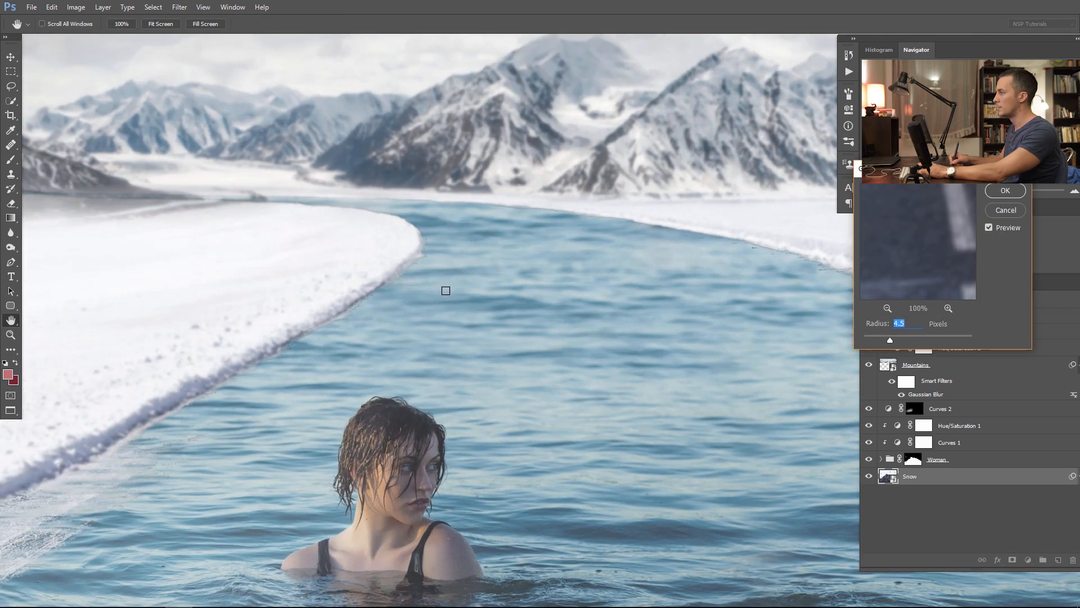
{"action": "left_click_drag", "start_coordinate": [417, 259], "coordinate": [490, 279]}
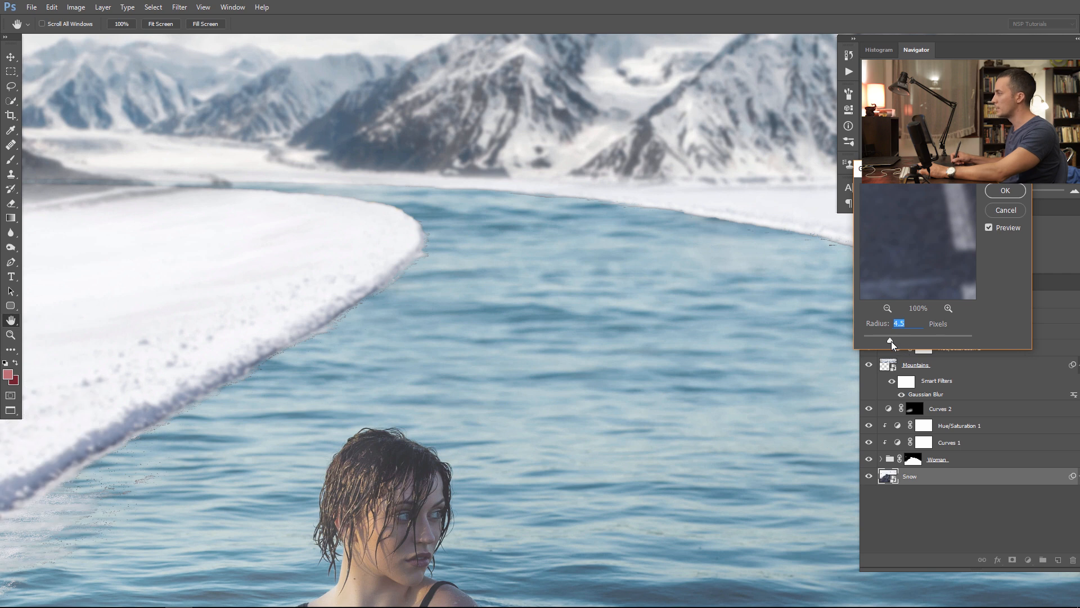
{"action": "left_click_drag", "start_coordinate": [891, 345], "coordinate": [891, 344]}
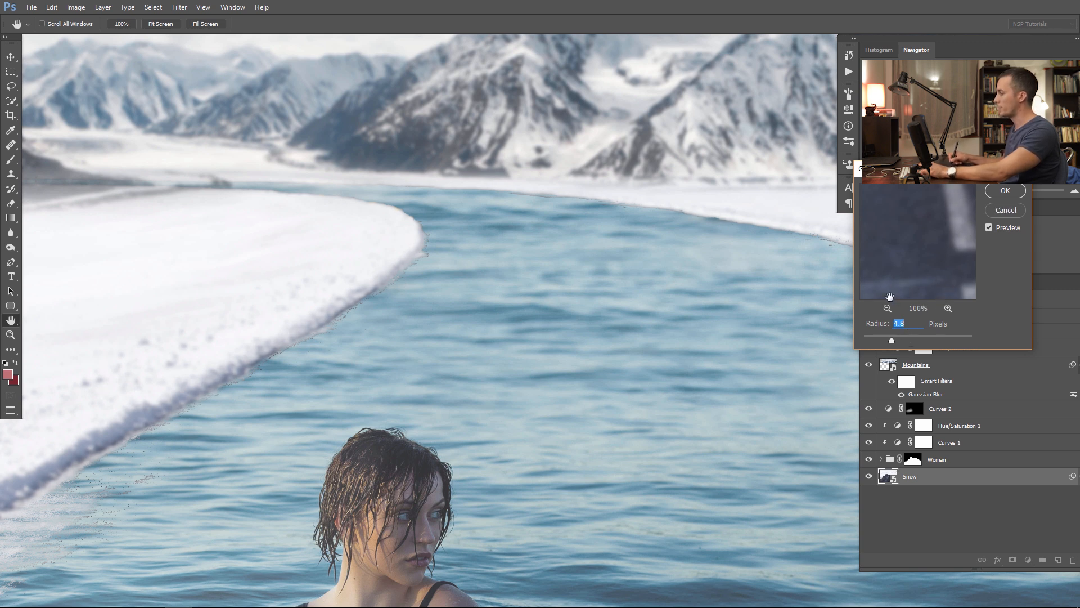
{"action": "left_click", "coordinate": [1006, 191]}
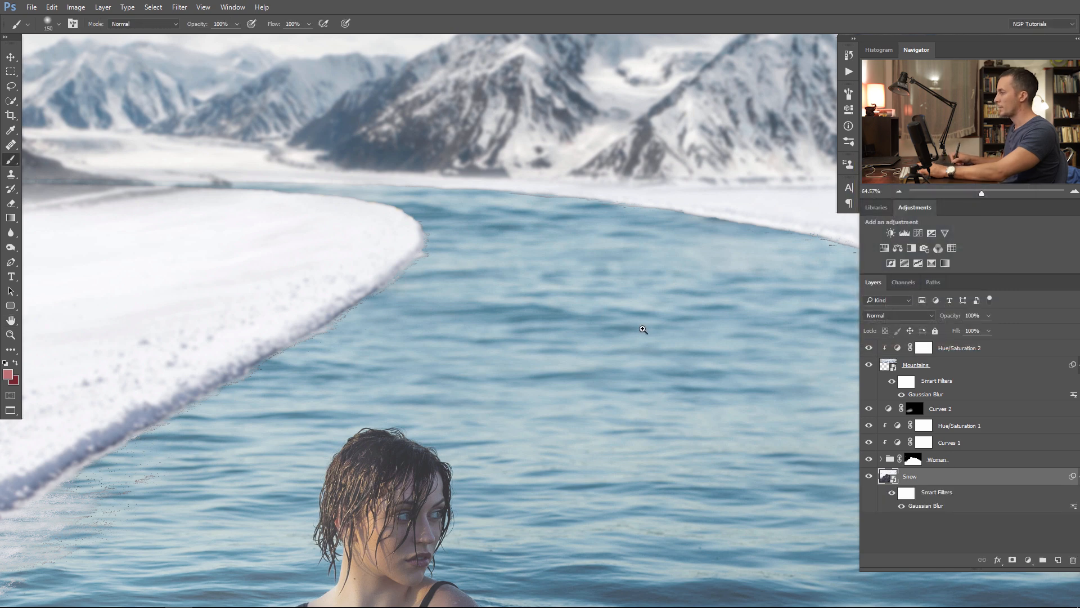
Step: Paint black on the Snow layer's smart filter mask with an 800-pixel brush to remove the blur from the near left snowbank
{"action": "left_click_drag", "start_coordinate": [645, 333], "coordinate": [637, 277]}
{"action": "left_click_drag", "start_coordinate": [632, 290], "coordinate": [610, 295]}
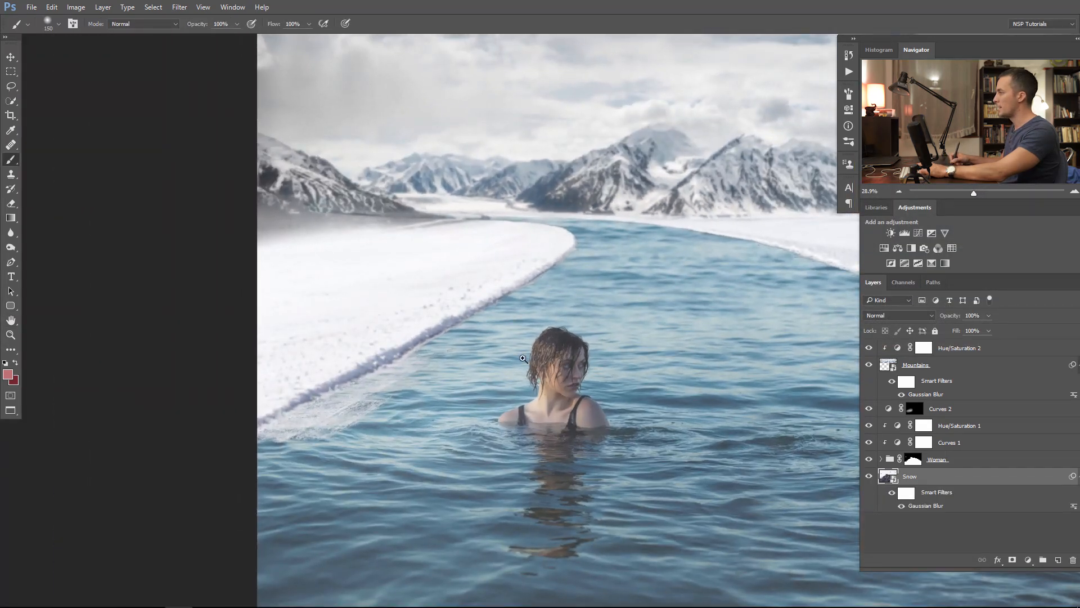
{"action": "left_click", "coordinate": [907, 496]}
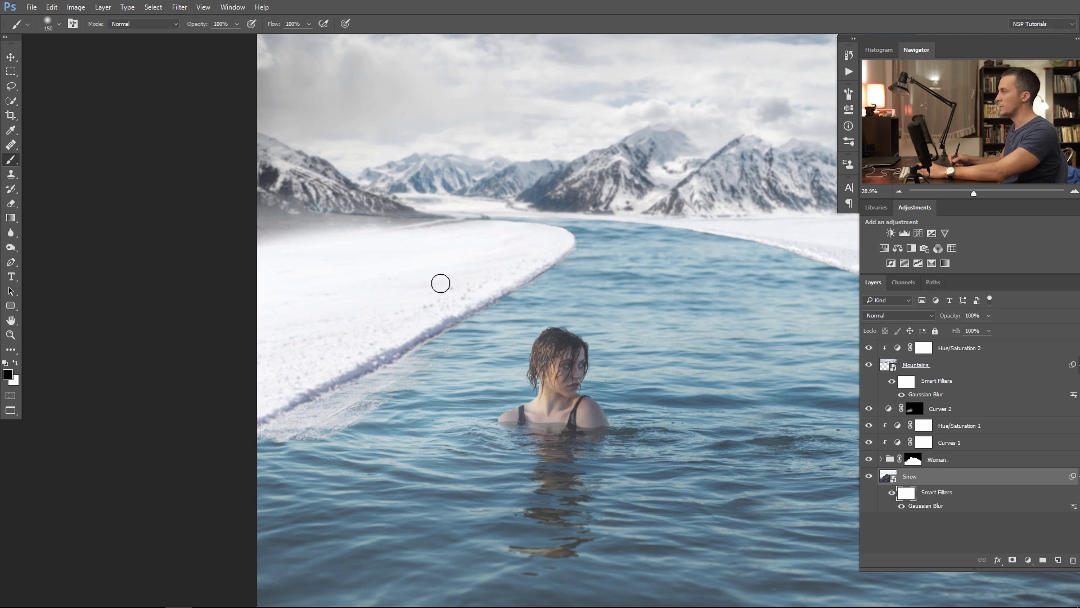
{"action": "right_click", "coordinate": [441, 283]}
{"action": "key", "text": "Return"}
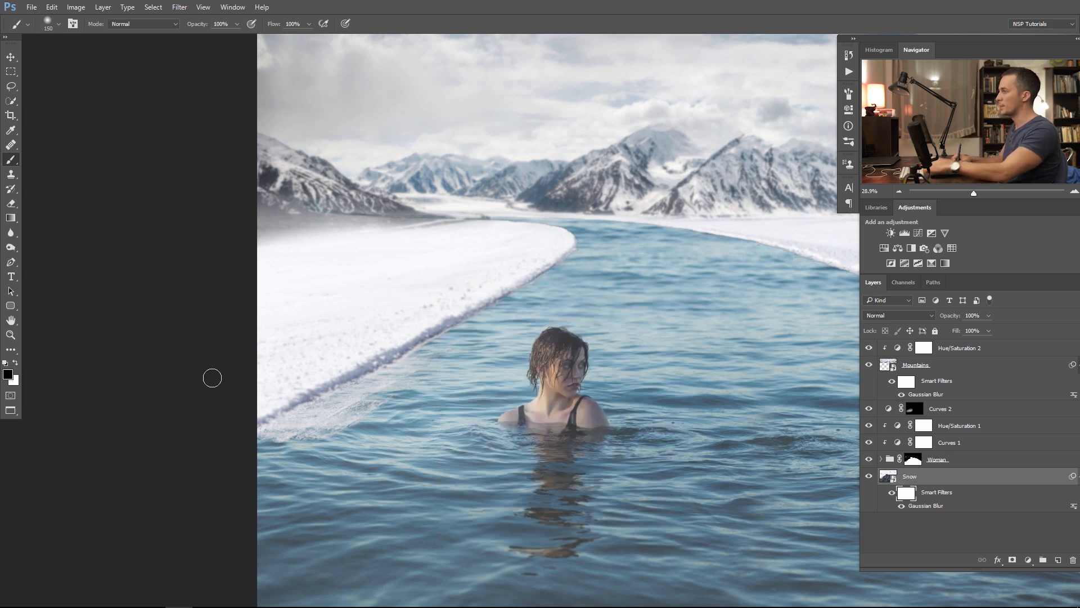
{"action": "key", "text": "]"}
{"action": "key", "text": "]"}
{"action": "key", "text": "]"}
{"action": "key", "text": "]"}
{"action": "key", "text": "]"}
{"action": "left_click_drag", "start_coordinate": [302, 398], "coordinate": [339, 399]}
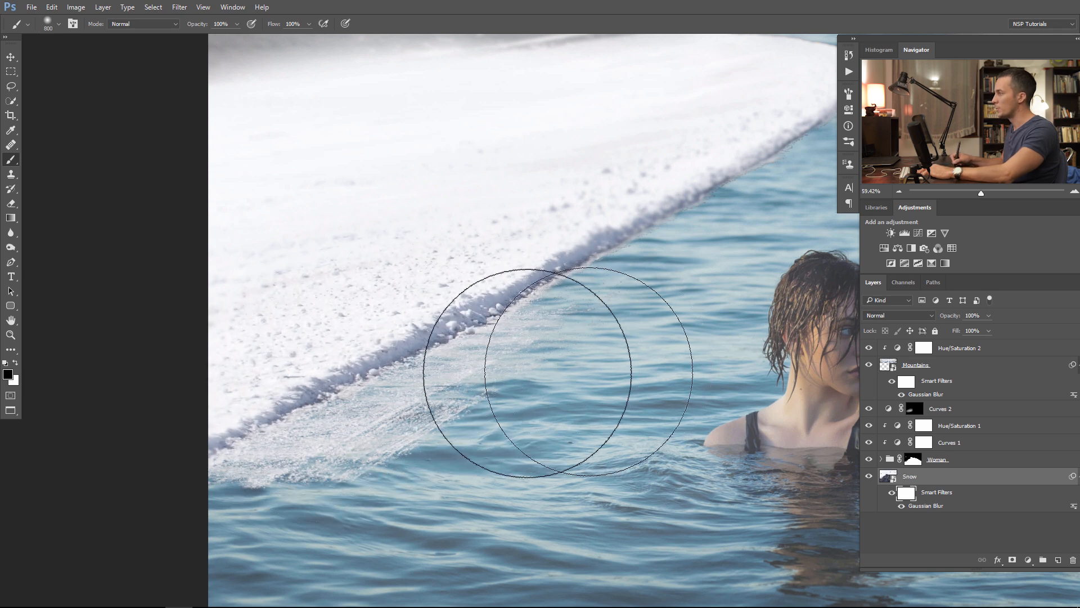
{"action": "mouse_move", "coordinate": [401, 356]}
{"action": "left_mouse_down"}
{"action": "mouse_move", "coordinate": [248, 345]}
{"action": "mouse_move", "coordinate": [403, 362]}
{"action": "mouse_move", "coordinate": [376, 358]}
{"action": "left_mouse_up"}
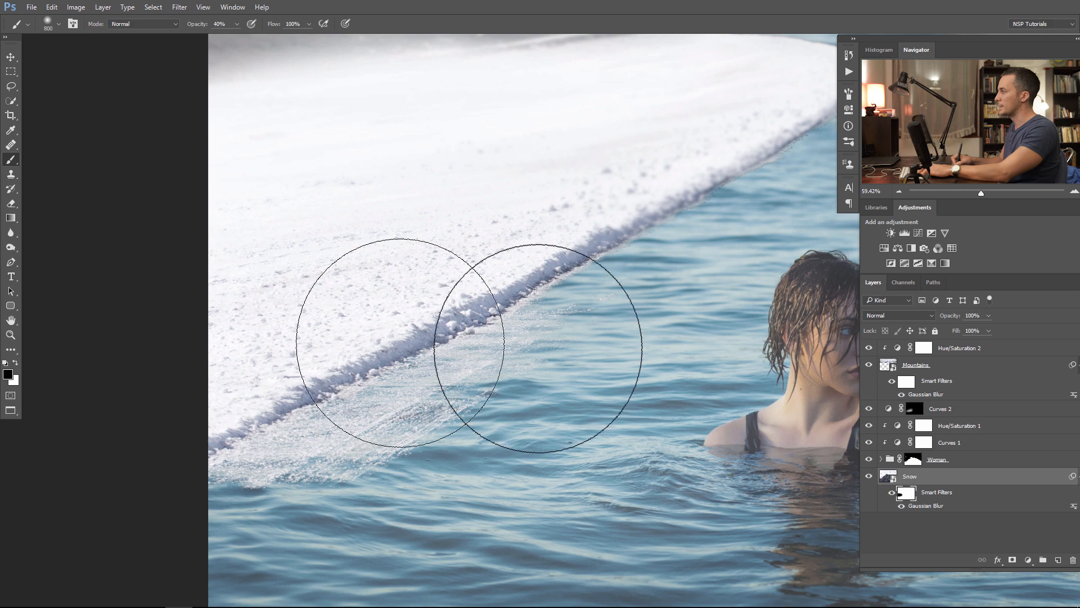
Step: Lower the brush opacity to 40% and paint more of the Snow filter mask along both snowbanks to fade the blur gradually
{"action": "key", "text": "4"}
{"action": "left_click_drag", "start_coordinate": [710, 344], "coordinate": [101, 328]}
{"action": "left_click_drag", "start_coordinate": [218, 319], "coordinate": [652, 346]}
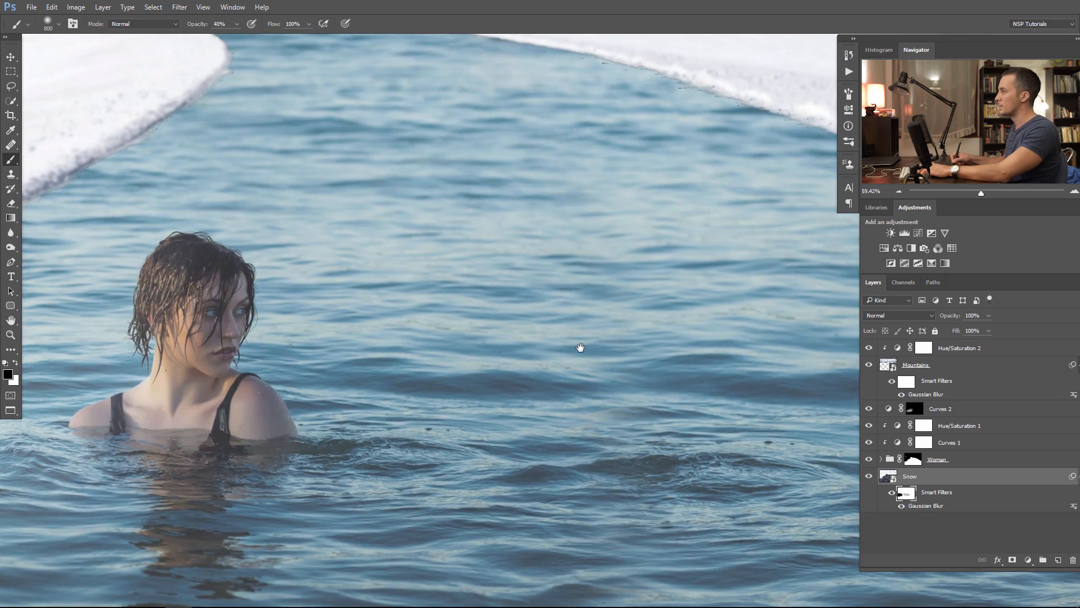
{"action": "left_click_drag", "start_coordinate": [579, 347], "coordinate": [157, 318]}
{"action": "mouse_move", "coordinate": [299, 311]}
{"action": "left_mouse_down"}
{"action": "mouse_move", "coordinate": [641, 304]}
{"action": "mouse_move", "coordinate": [482, 298]}
{"action": "mouse_move", "coordinate": [686, 329]}
{"action": "mouse_move", "coordinate": [577, 372]}
{"action": "left_mouse_up"}
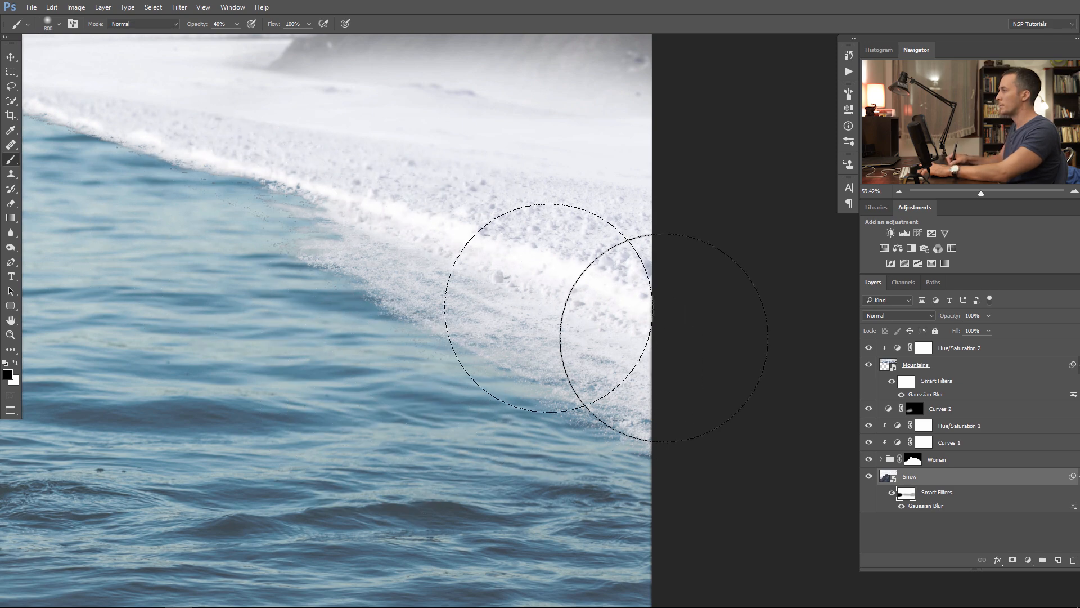
{"action": "left_click_drag", "start_coordinate": [576, 369], "coordinate": [833, 410]}
{"action": "left_click_drag", "start_coordinate": [191, 331], "coordinate": [429, 347]}
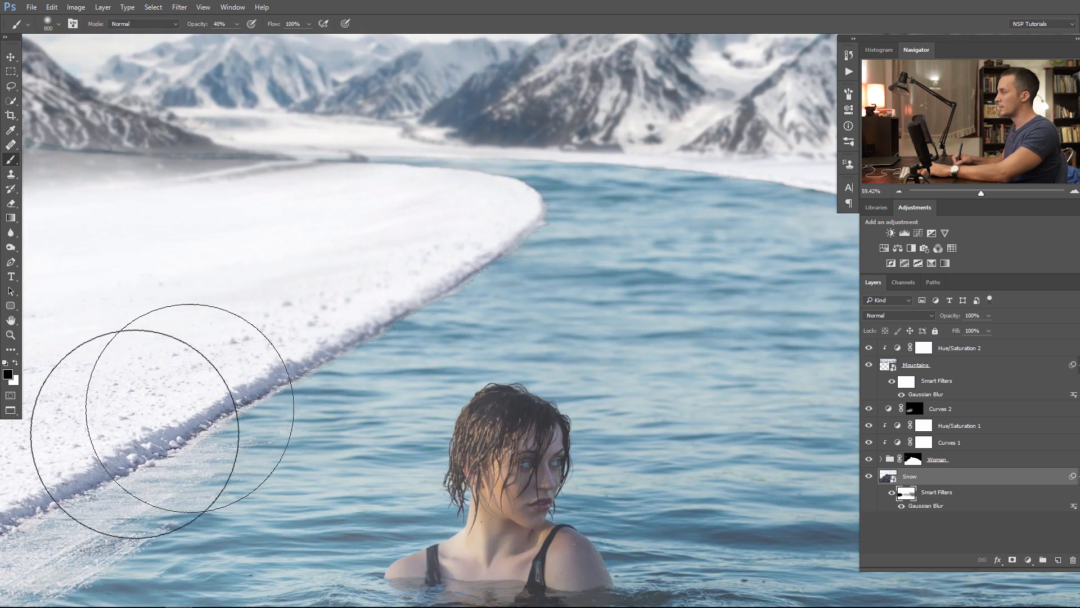
{"action": "left_click_drag", "start_coordinate": [107, 442], "coordinate": [471, 341]}
{"action": "left_click_drag", "start_coordinate": [788, 266], "coordinate": [245, 392]}
Step: Feather the Woman group's layer mask by 4.3 px to soften the edge between the water and the snow
{"action": "left_click_drag", "start_coordinate": [294, 290], "coordinate": [442, 324]}
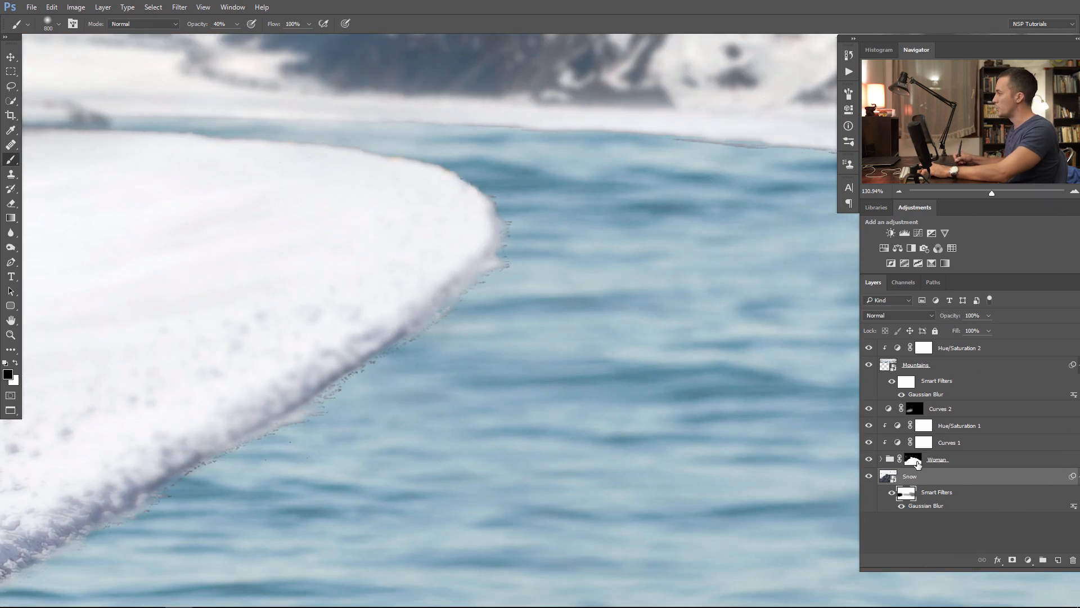
{"action": "double_click", "coordinate": [915, 463]}
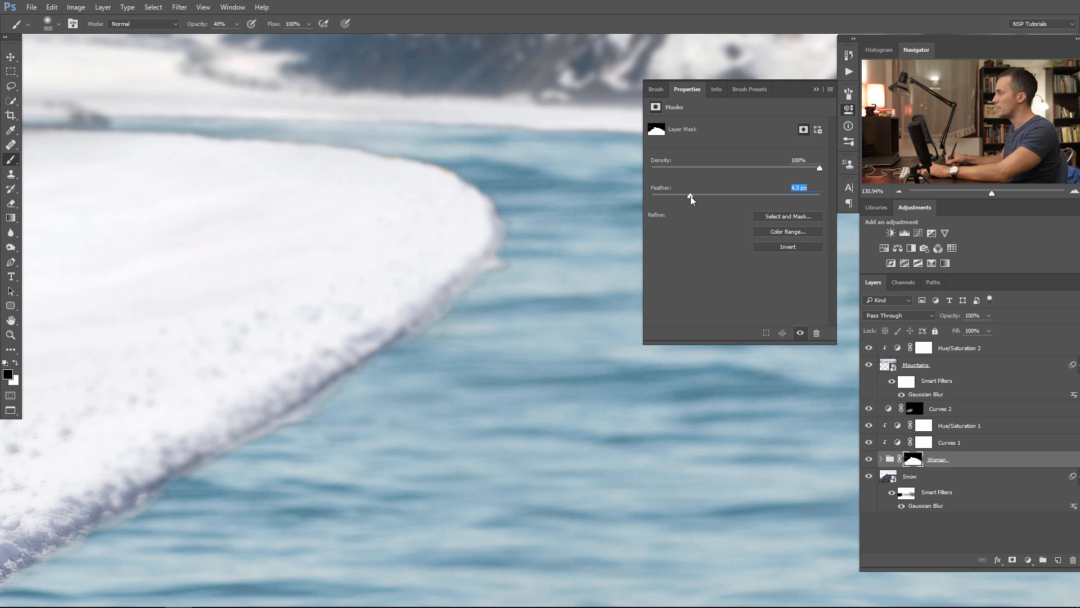
{"action": "left_click", "coordinate": [816, 89]}
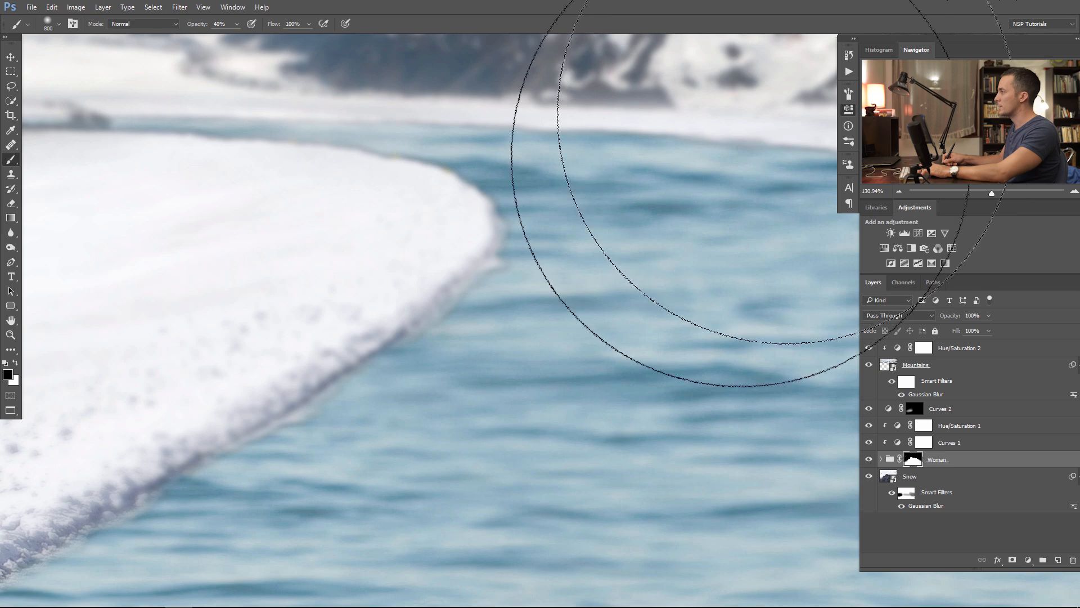
{"action": "left_click_drag", "start_coordinate": [661, 235], "coordinate": [594, 247]}
{"action": "left_click_drag", "start_coordinate": [628, 312], "coordinate": [506, 286]}
{"action": "scroll", "coordinate": [506, 285], "scroll_direction": "down", "scroll_amount": 1}
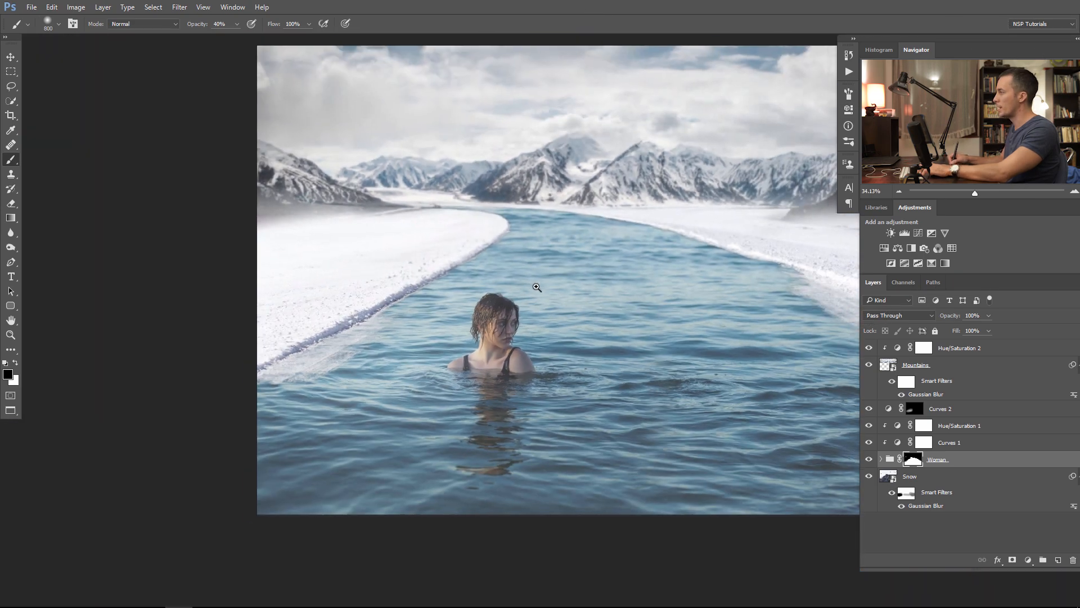
{"action": "scroll", "coordinate": [536, 282], "scroll_direction": "up", "scroll_amount": 1}
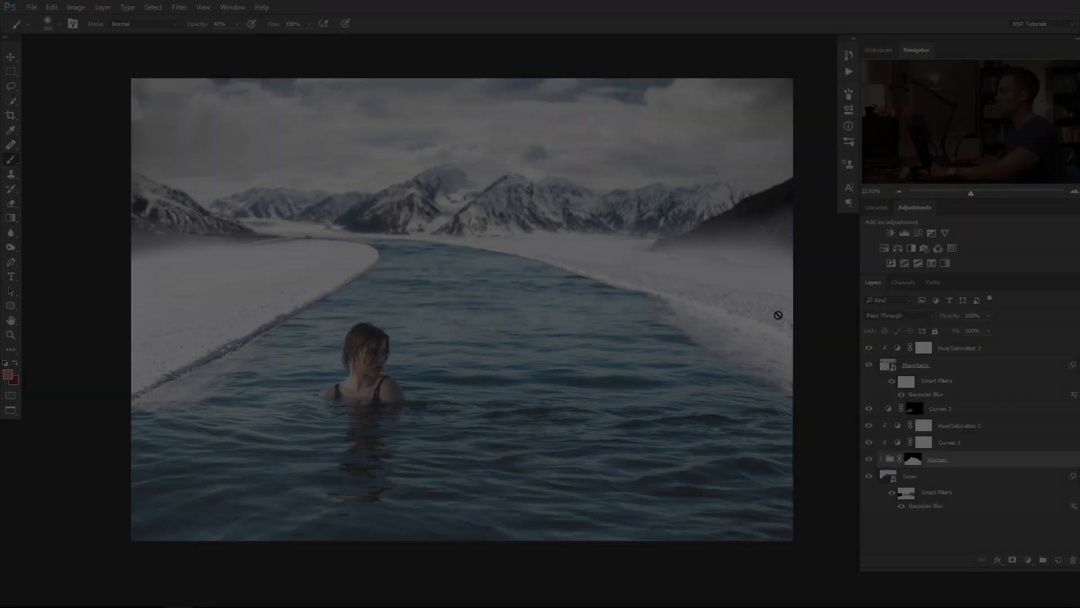
Step: Stamp all visible layers onto a new top layer and set its Camera Raw Filter Dehaze amount to -15
{"action": "key", "text": "alt+period"}
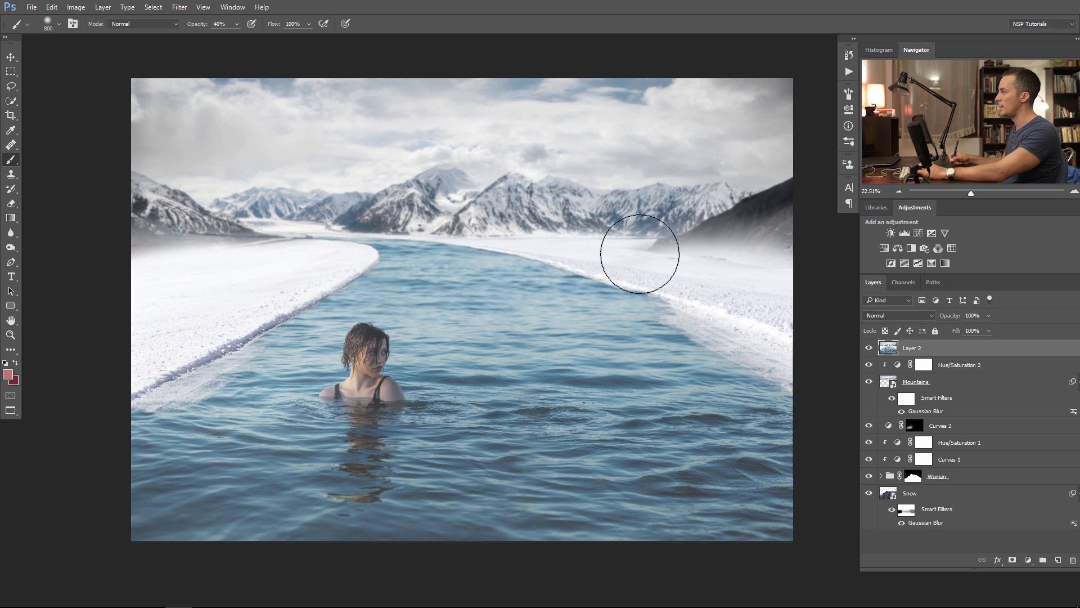
{"action": "left_click", "coordinate": [180, 7]}
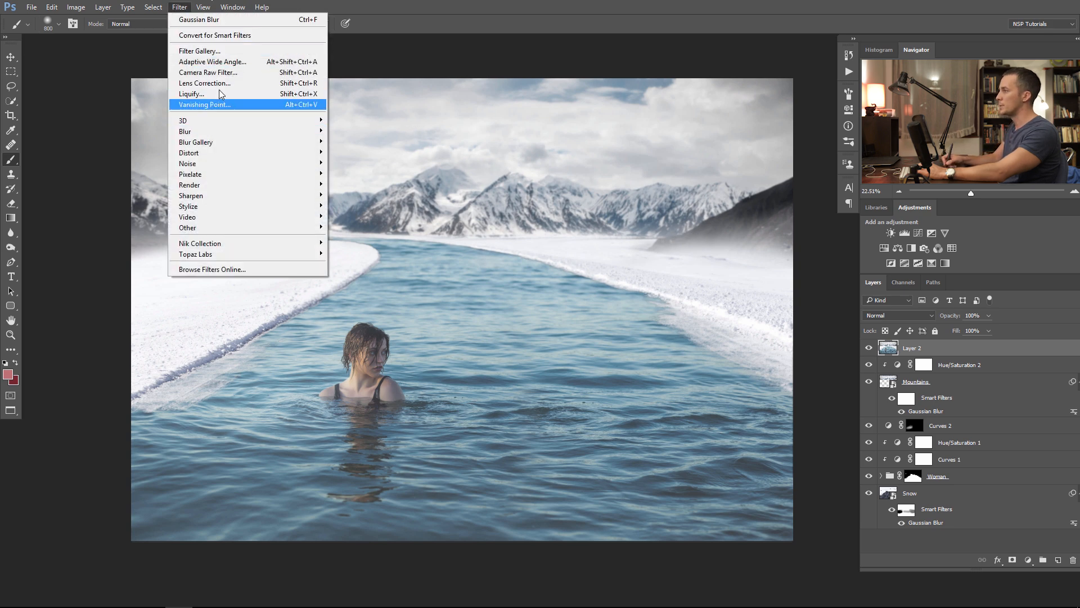
{"action": "left_click", "coordinate": [217, 72]}
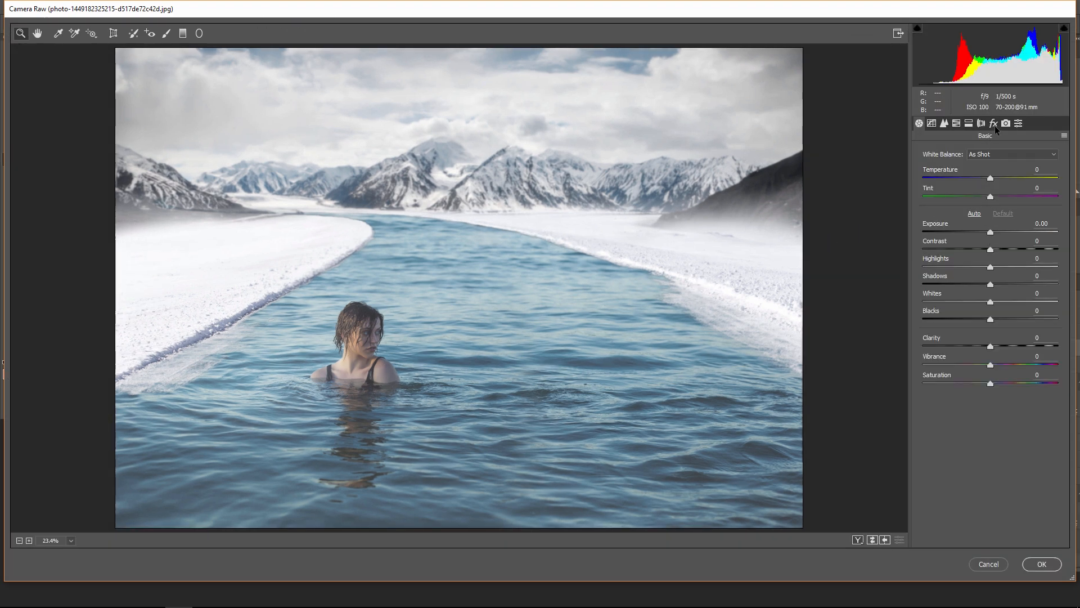
{"action": "left_click", "coordinate": [993, 122]}
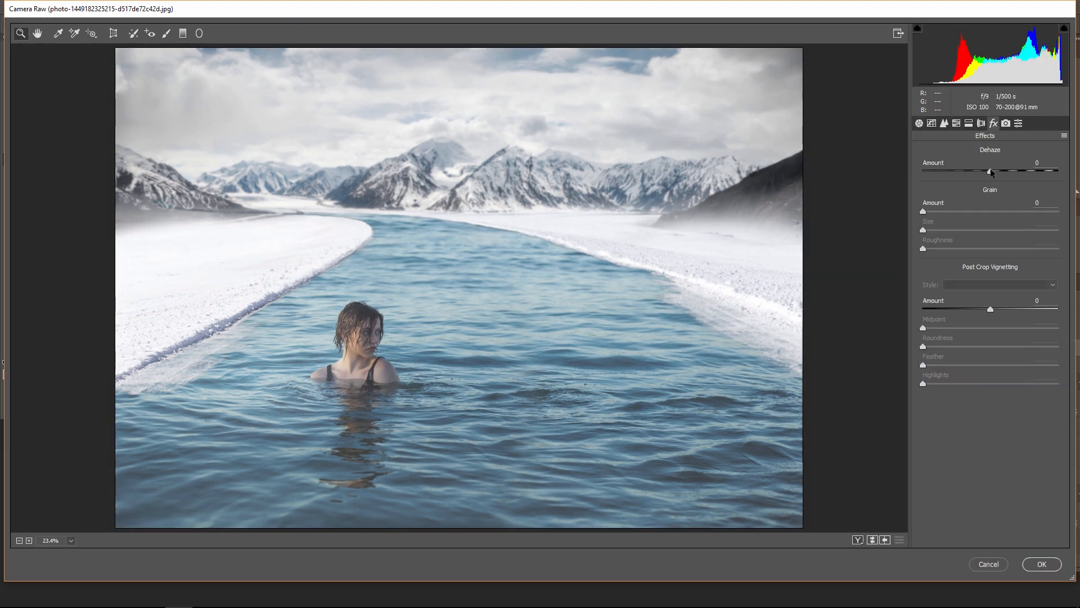
{"action": "left_click_drag", "start_coordinate": [990, 171], "coordinate": [982, 172]}
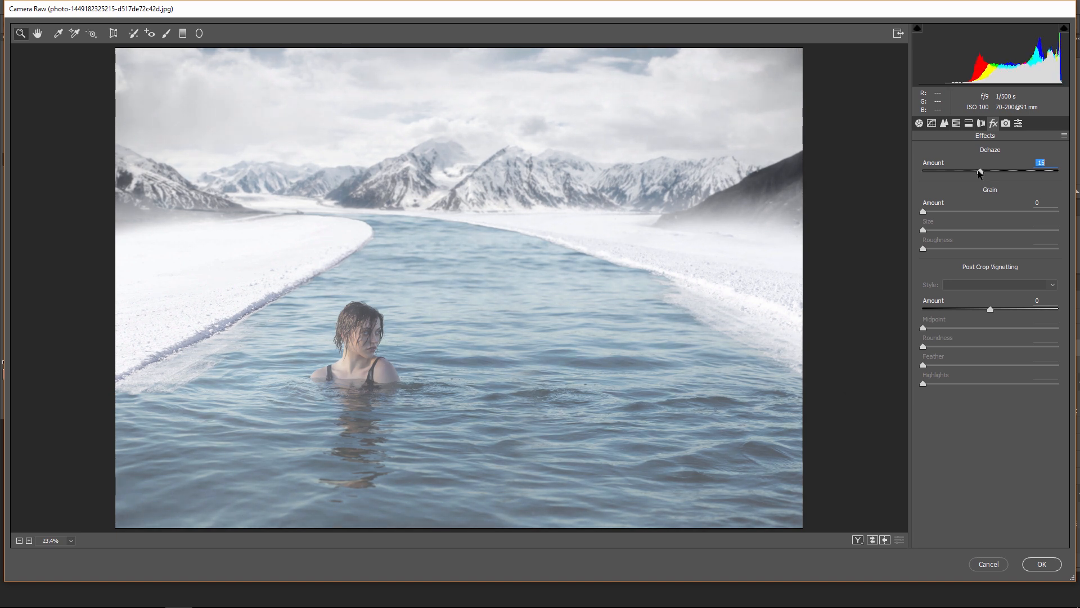
Step: Set Contrast to +30 and split-tone the shadows with Hue 218 and Saturation 18
{"action": "left_click", "coordinate": [919, 124]}
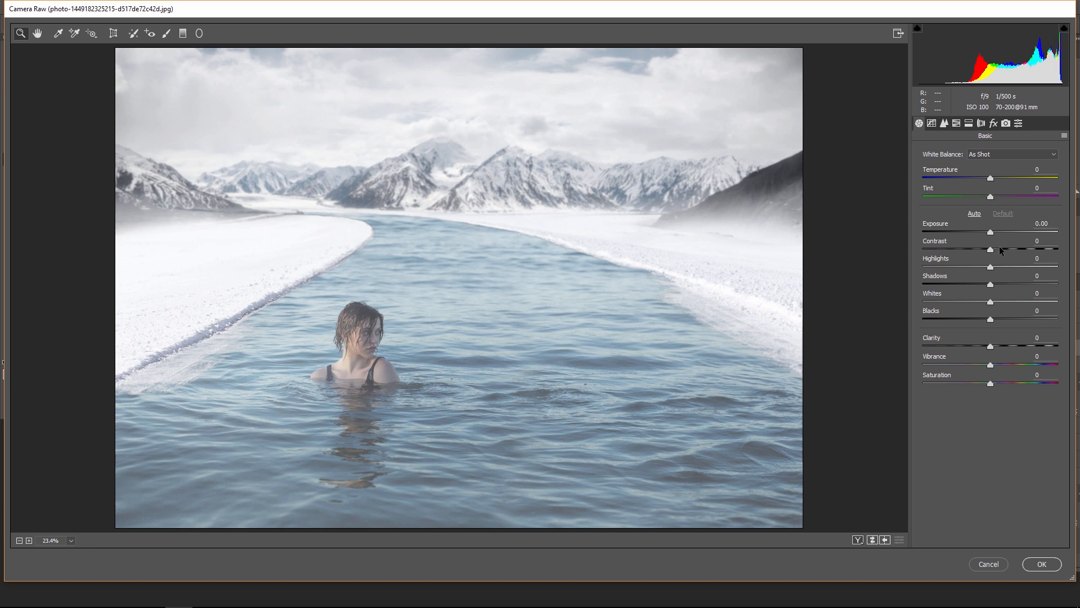
{"action": "mouse_move", "coordinate": [991, 248]}
{"action": "left_mouse_down"}
{"action": "mouse_move", "coordinate": [1020, 248]}
{"action": "mouse_move", "coordinate": [1011, 248]}
{"action": "left_mouse_up"}
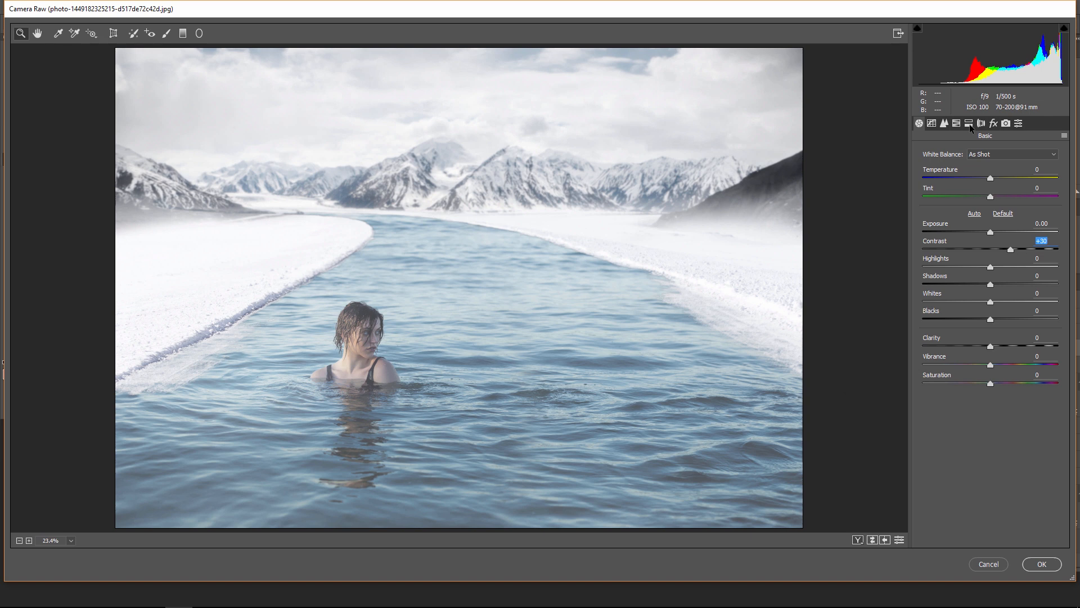
{"action": "left_click", "coordinate": [969, 124]}
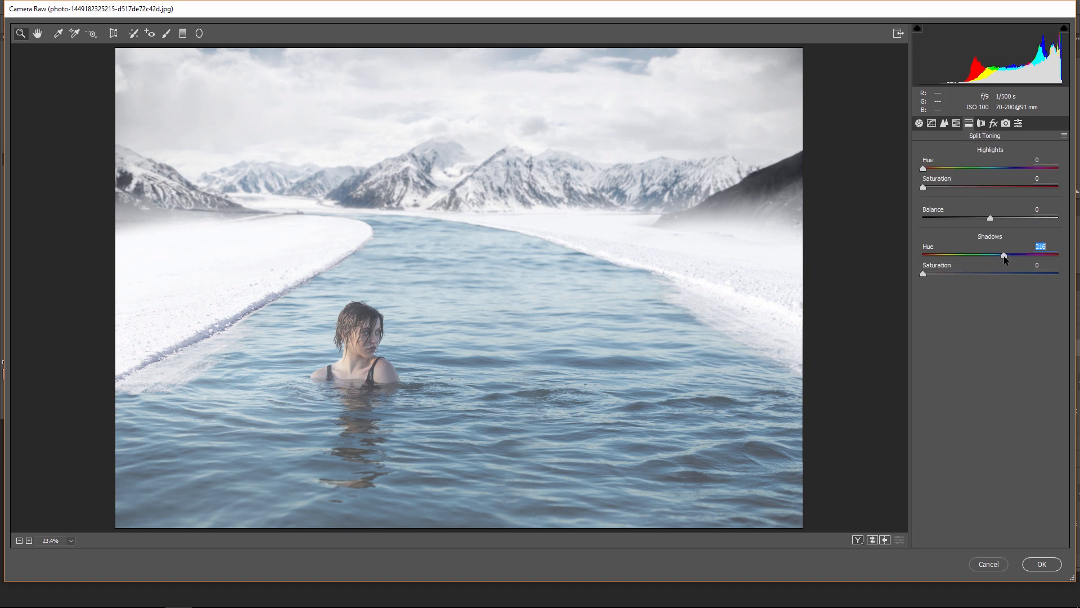
{"action": "left_click_drag", "start_coordinate": [933, 274], "coordinate": [995, 275]}
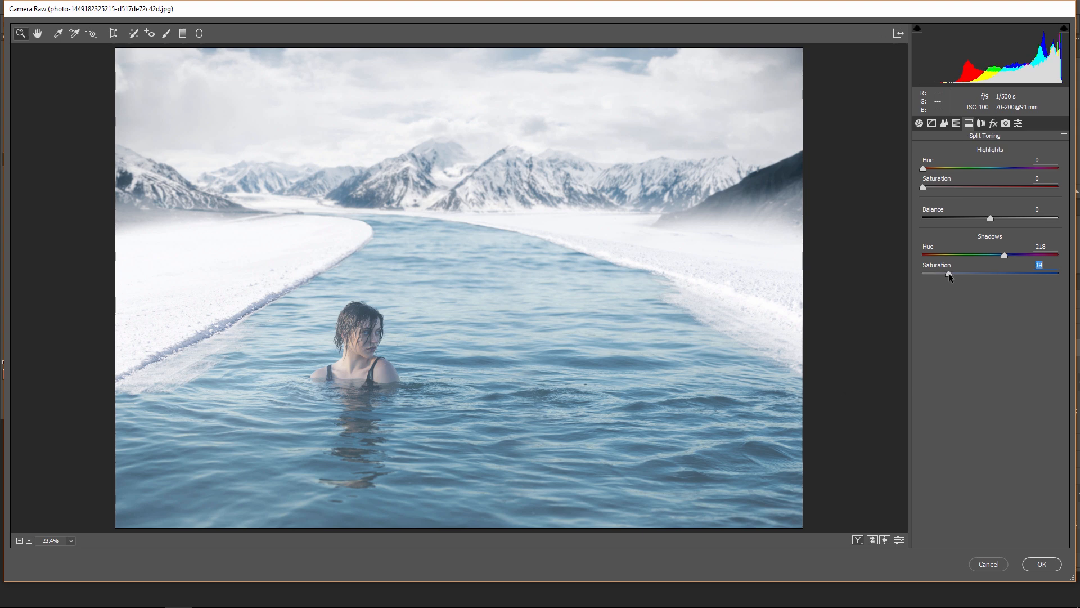
Step: Compare the image before and after the Camera Raw adjustments
{"action": "key", "text": "ctrl+alt+p"}
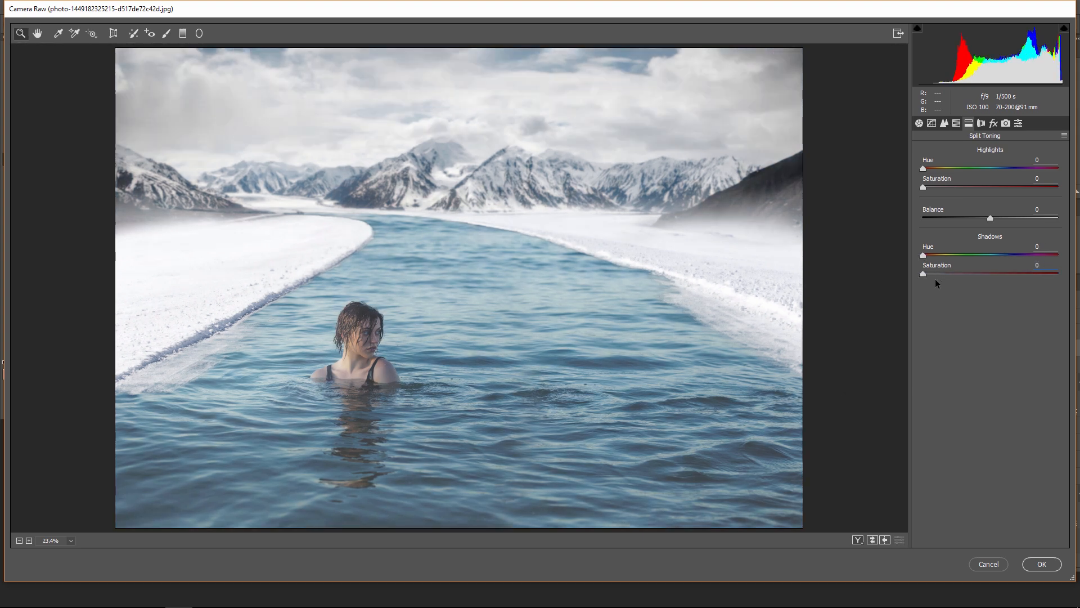
{"action": "key", "text": "ctrl+alt+p"}
{"action": "key", "text": "ctrl+alt+p"}
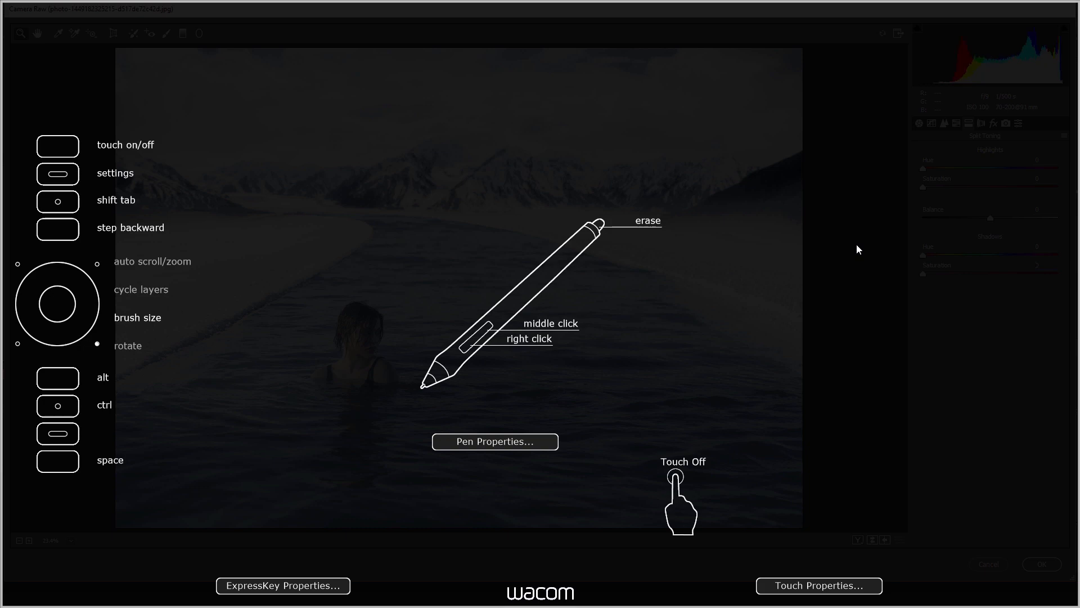
{"action": "left_click", "coordinate": [667, 332]}
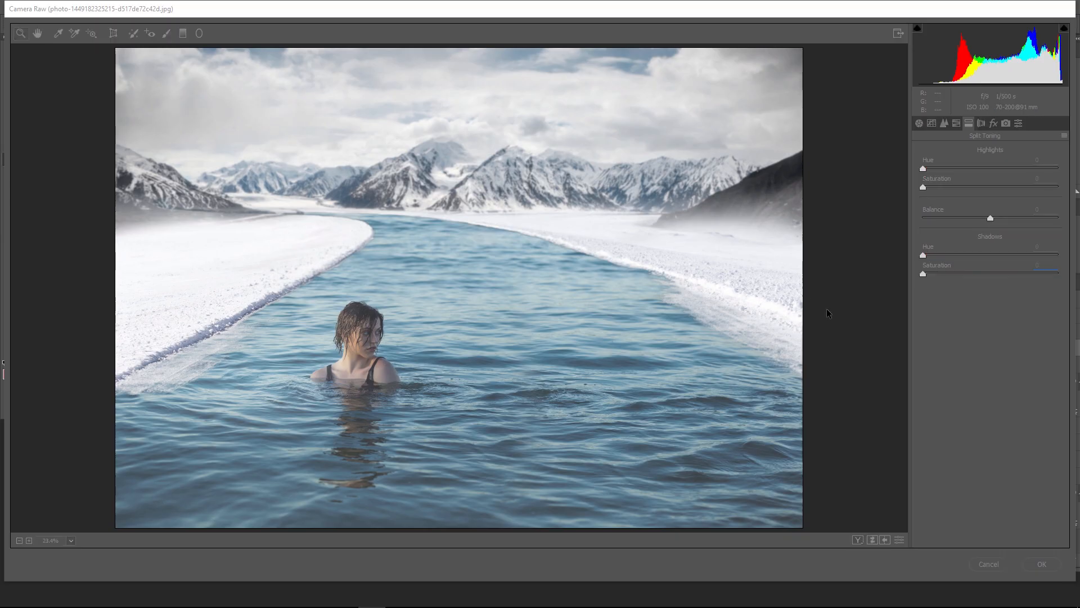
{"action": "left_click", "coordinate": [936, 314]}
{"action": "key", "text": "ctrl+alt+p"}
{"action": "key", "text": "ctrl+alt+p"}
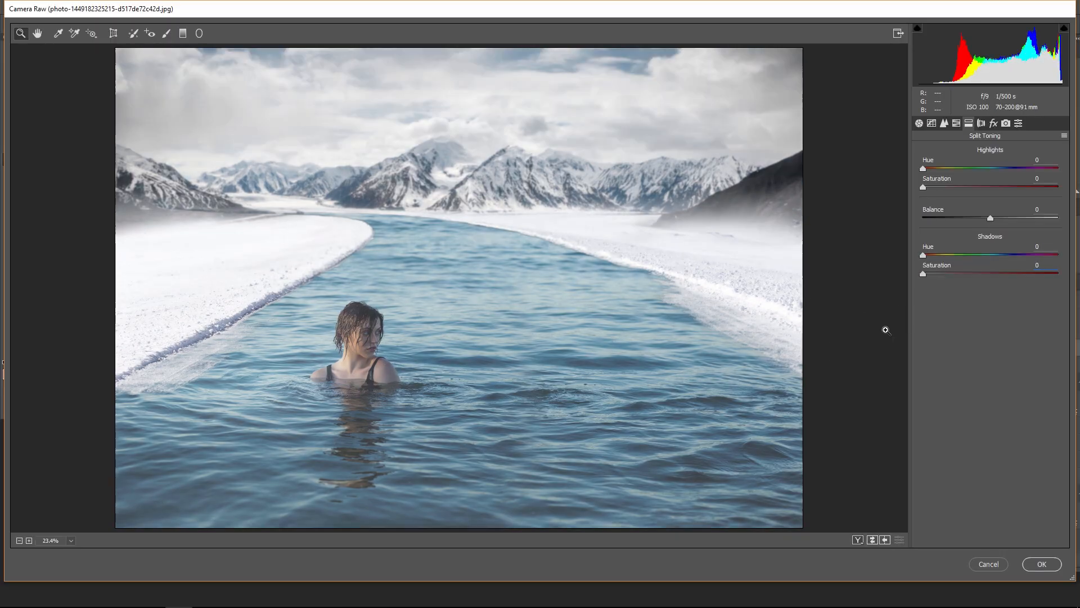
{"action": "key", "text": "ctrl+alt+p"}
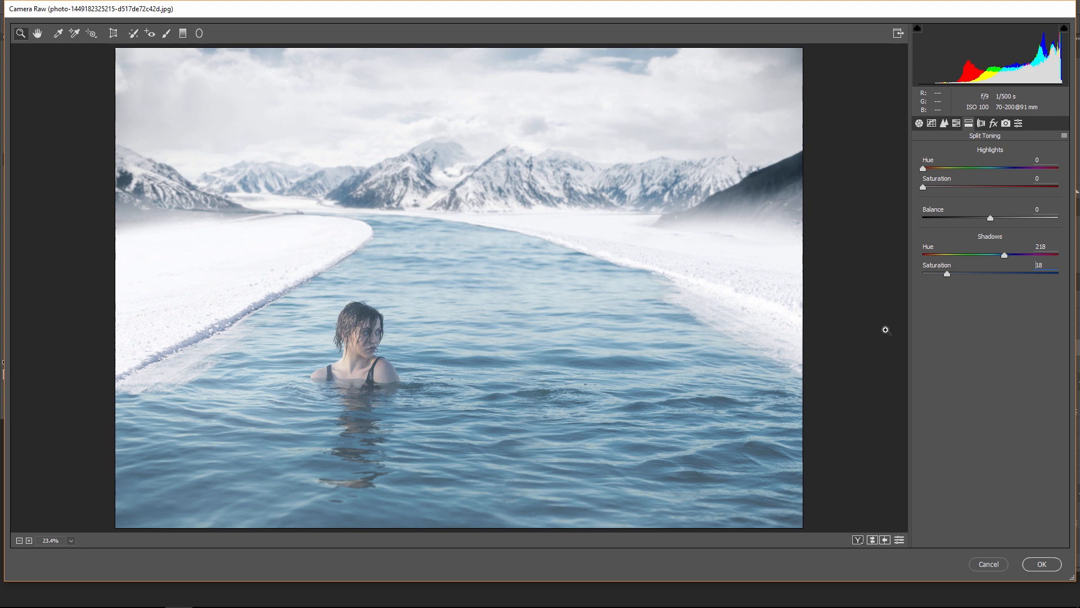
{"action": "key", "text": "ctrl+alt+p"}
{"action": "key", "text": "ctrl+alt+p"}
Step: Set Shadows to +9 in the basic Camera Raw adjustments and apply the filter
{"action": "left_click", "coordinate": [919, 123]}
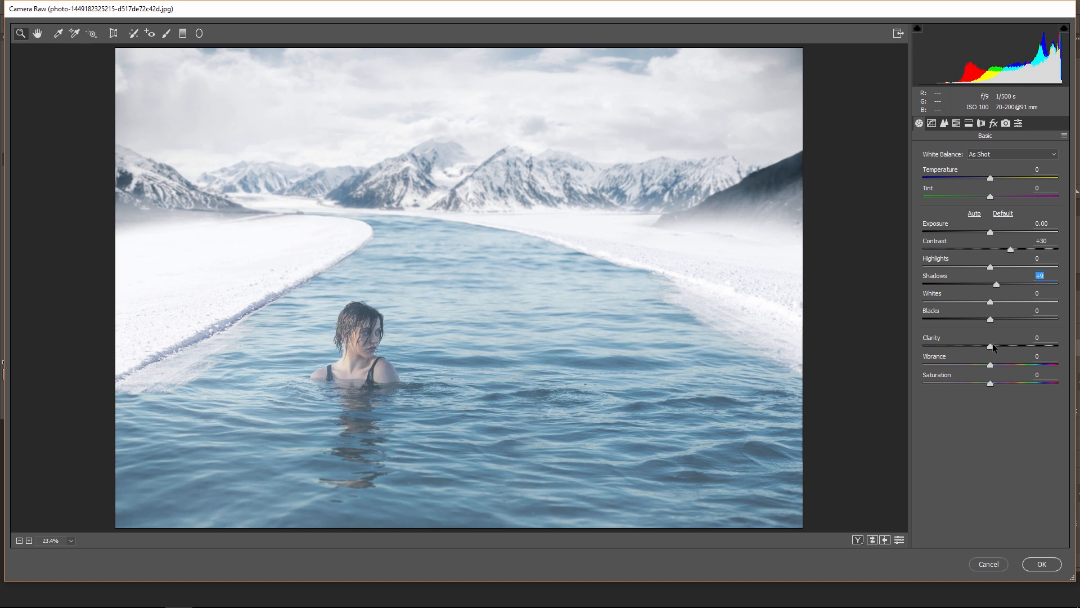
{"action": "left_click", "coordinate": [1041, 563]}
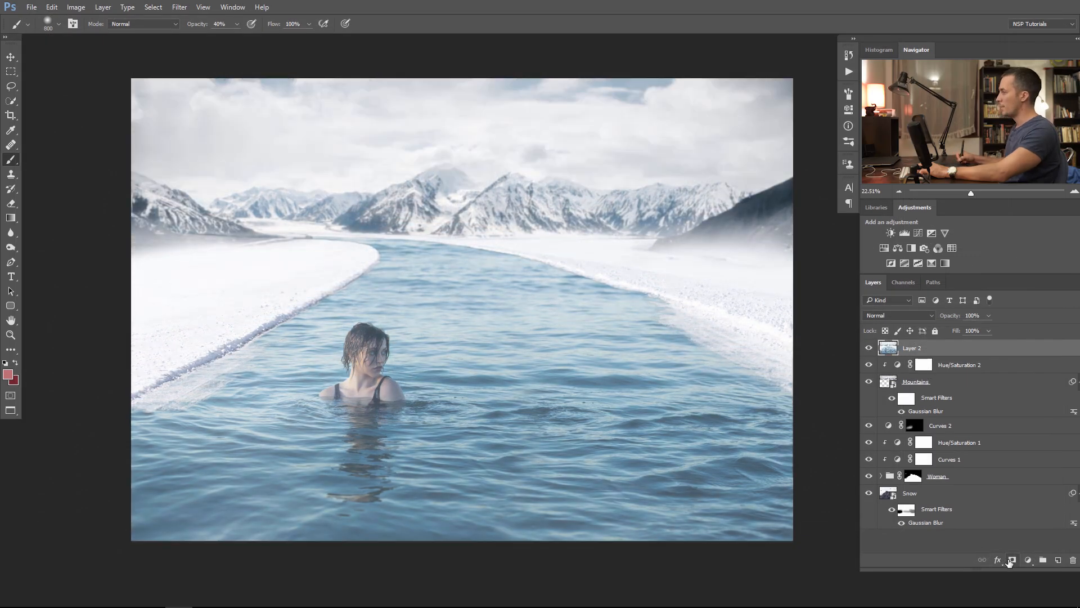
Step: Add a layer mask to Layer 2, reset the colours to default and set the layer's opacity to 80%
{"action": "left_click", "coordinate": [1011, 559]}
{"action": "key", "text": "d"}
{"action": "left_click_drag", "start_coordinate": [958, 316], "coordinate": [941, 316]}
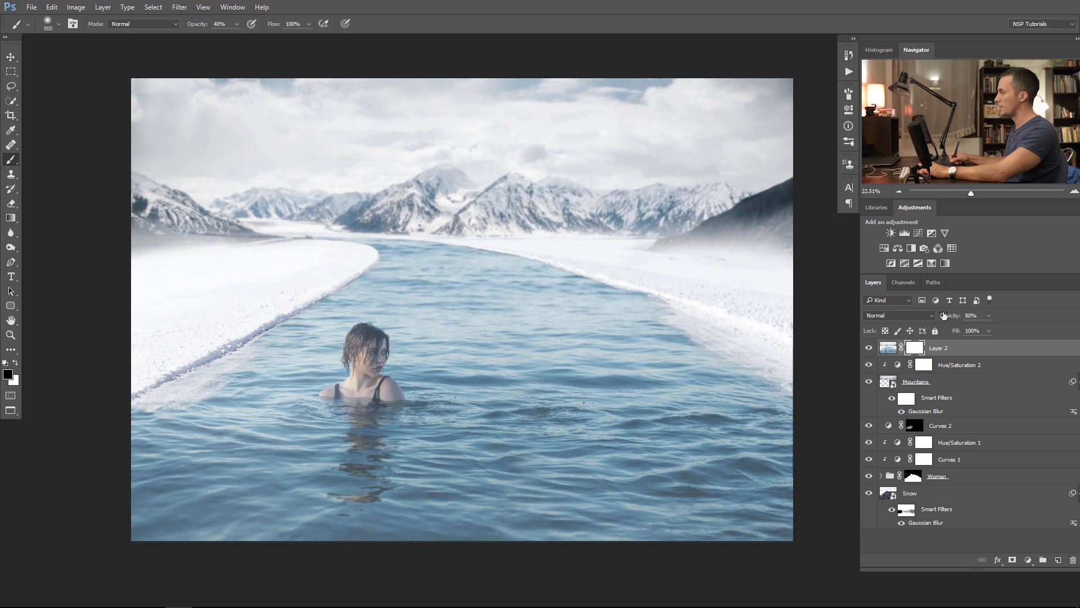
Step: Paint black at 40% brush opacity on Layer 2's mask over the woman and the water around her
{"action": "left_click", "coordinate": [918, 349]}
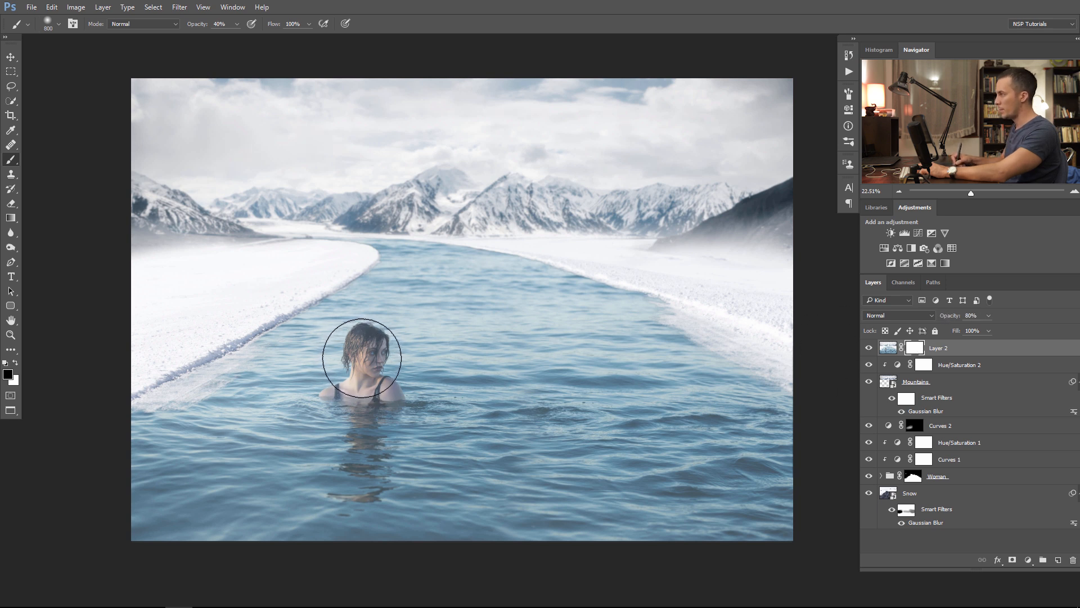
{"action": "mouse_move", "coordinate": [362, 357]}
{"action": "left_mouse_down"}
{"action": "mouse_move", "coordinate": [306, 373]}
{"action": "mouse_move", "coordinate": [354, 362]}
{"action": "left_mouse_up"}
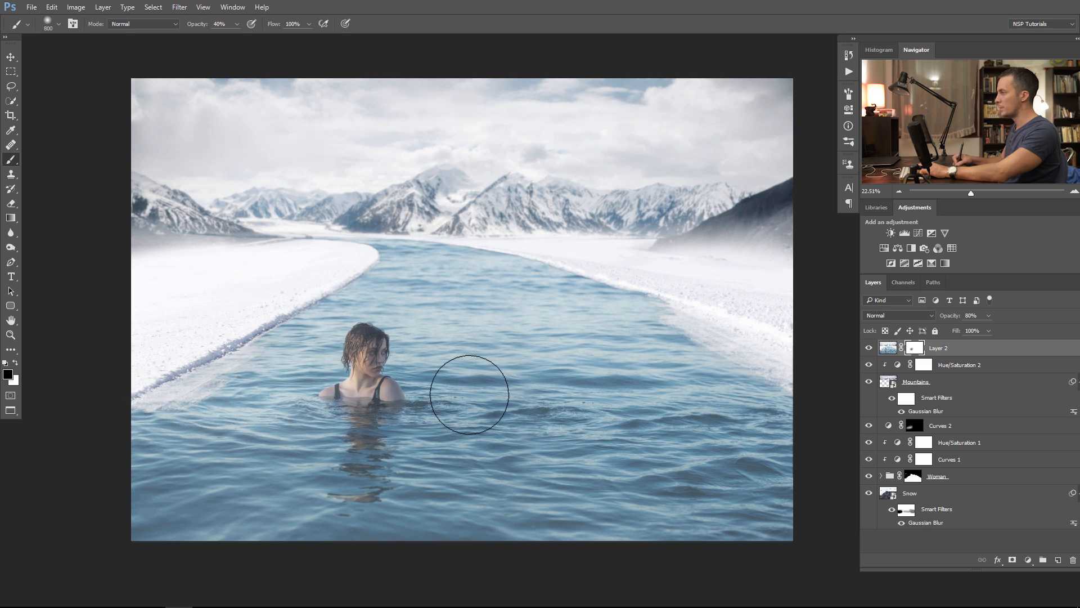
{"action": "left_click_drag", "start_coordinate": [469, 395], "coordinate": [542, 409]}
{"action": "left_click_drag", "start_coordinate": [393, 397], "coordinate": [446, 384]}
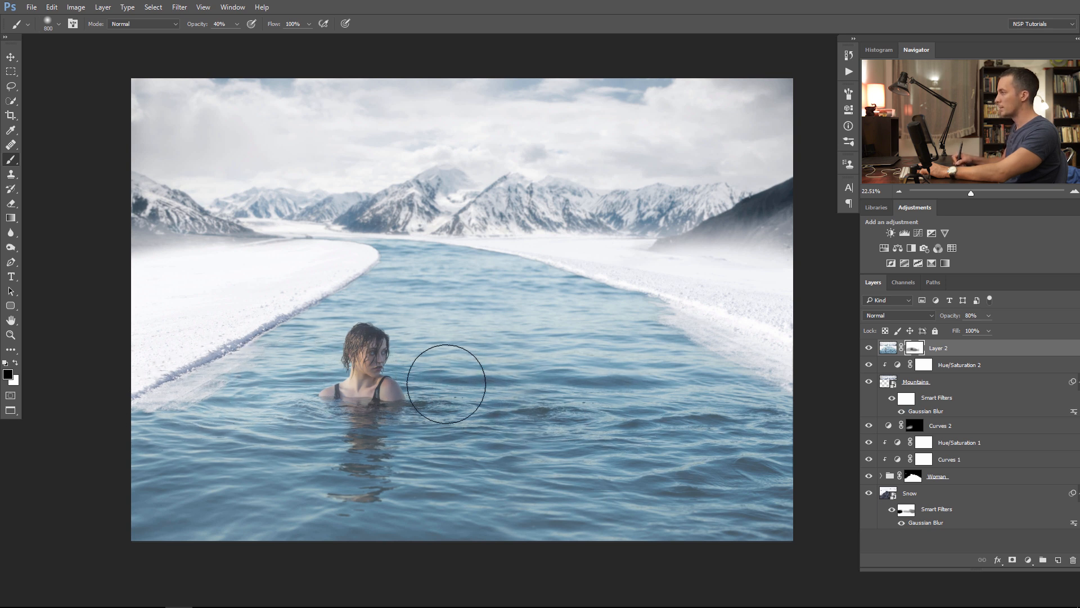
Step: Paint black on Layer 2's mask over the water beside the right bank with a 1200 px brush at 20% opacity
{"action": "key", "text": "bracketright"}
{"action": "key", "text": "bracketright"}
{"action": "key", "text": "bracketright"}
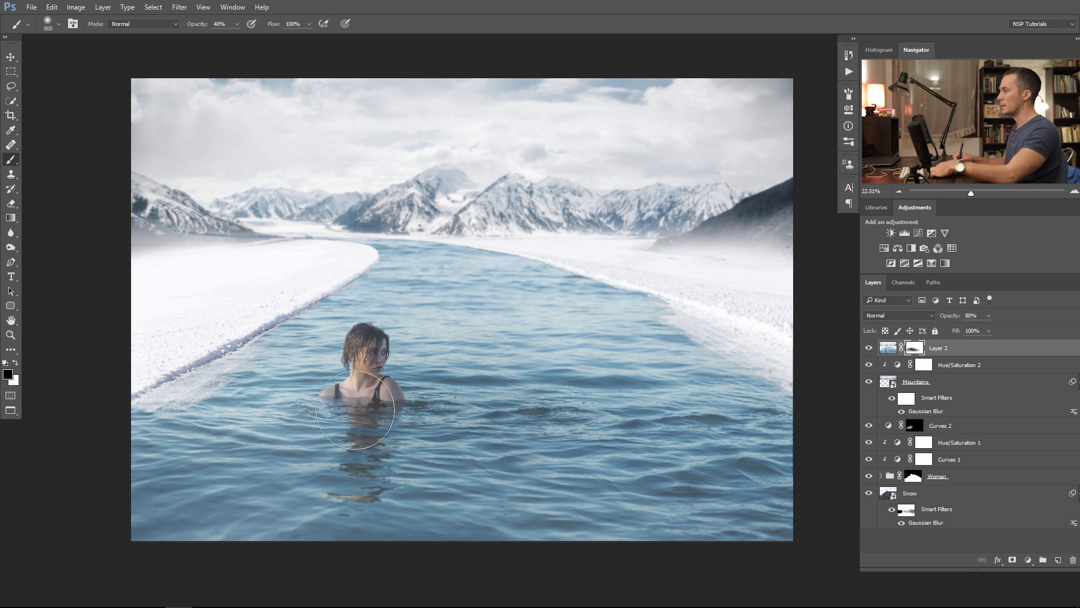
{"action": "key", "text": "bracketright"}
{"action": "key", "text": "2"}
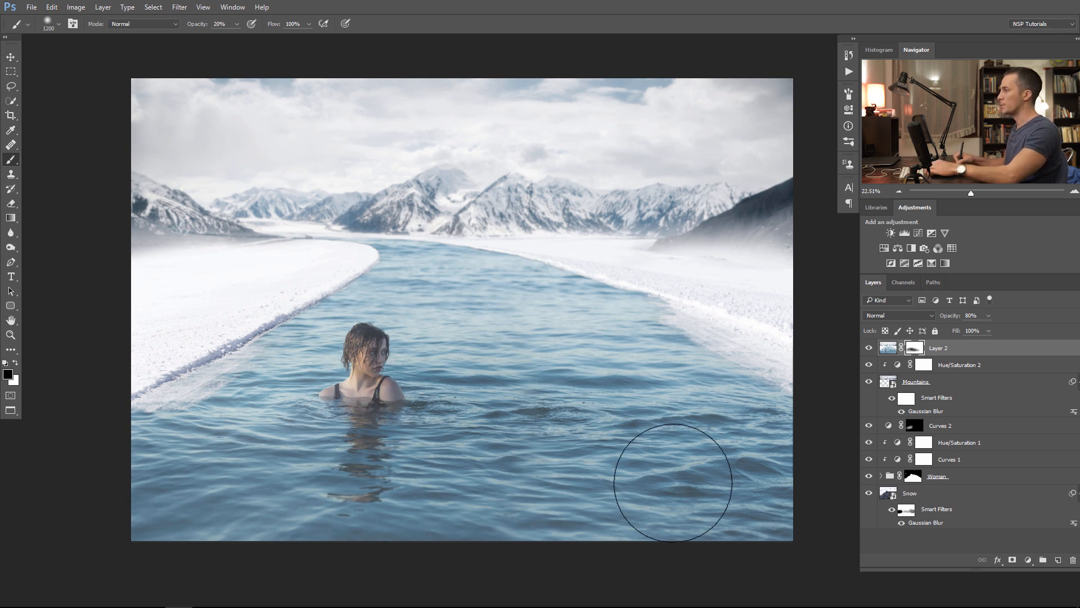
{"action": "left_click_drag", "start_coordinate": [690, 364], "coordinate": [663, 367]}
{"action": "left_click_drag", "start_coordinate": [646, 361], "coordinate": [537, 409]}
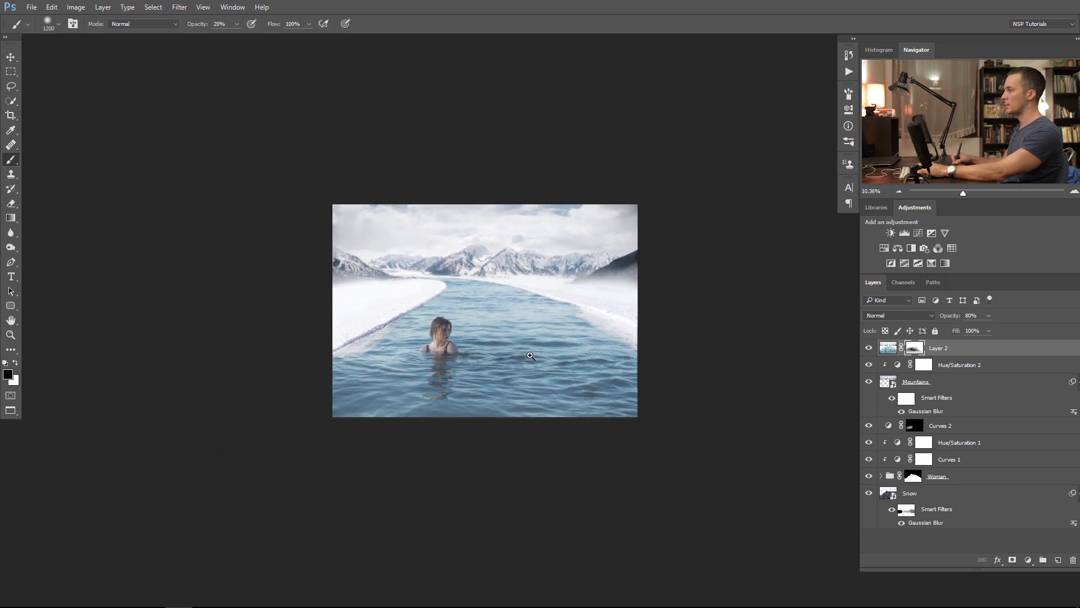
{"action": "mouse_move", "coordinate": [530, 355]}
{"action": "left_mouse_down"}
{"action": "mouse_move", "coordinate": [542, 332]}
{"action": "mouse_move", "coordinate": [547, 386]}
{"action": "mouse_move", "coordinate": [547, 373]}
{"action": "left_mouse_up"}
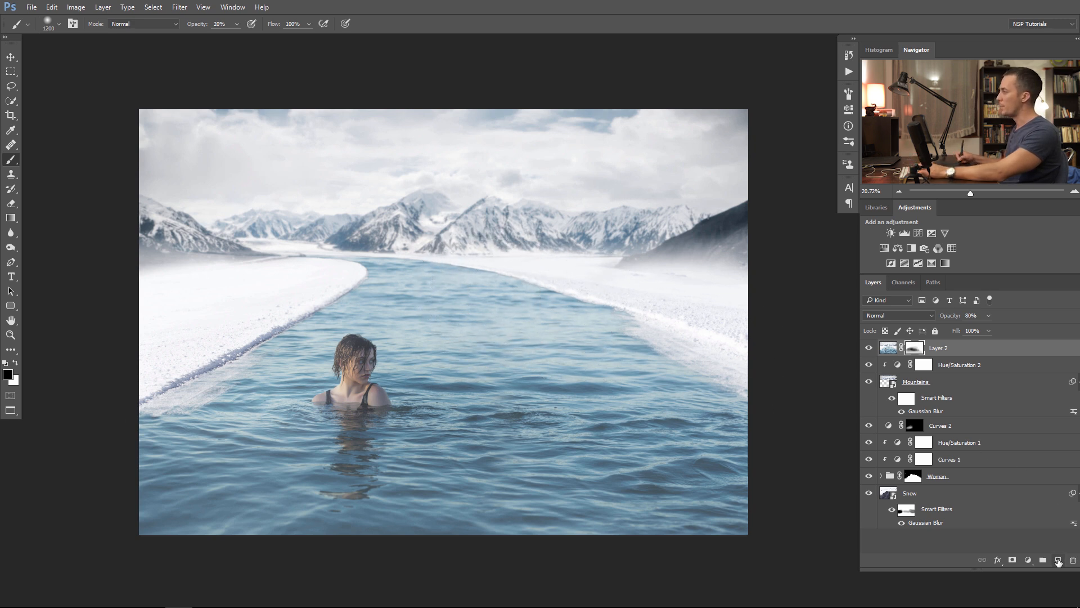
Step: Create a new layer above Layer 2 and set up a white brush in Dissolve mode
{"action": "left_click", "coordinate": [1057, 560]}
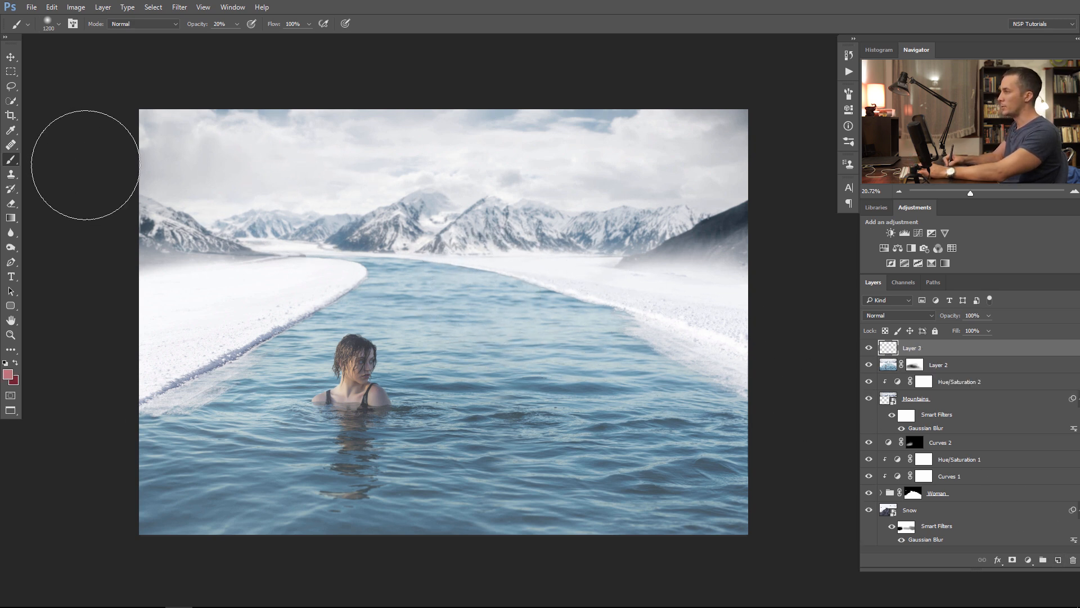
{"action": "key", "text": "d"}
{"action": "key", "text": "x"}
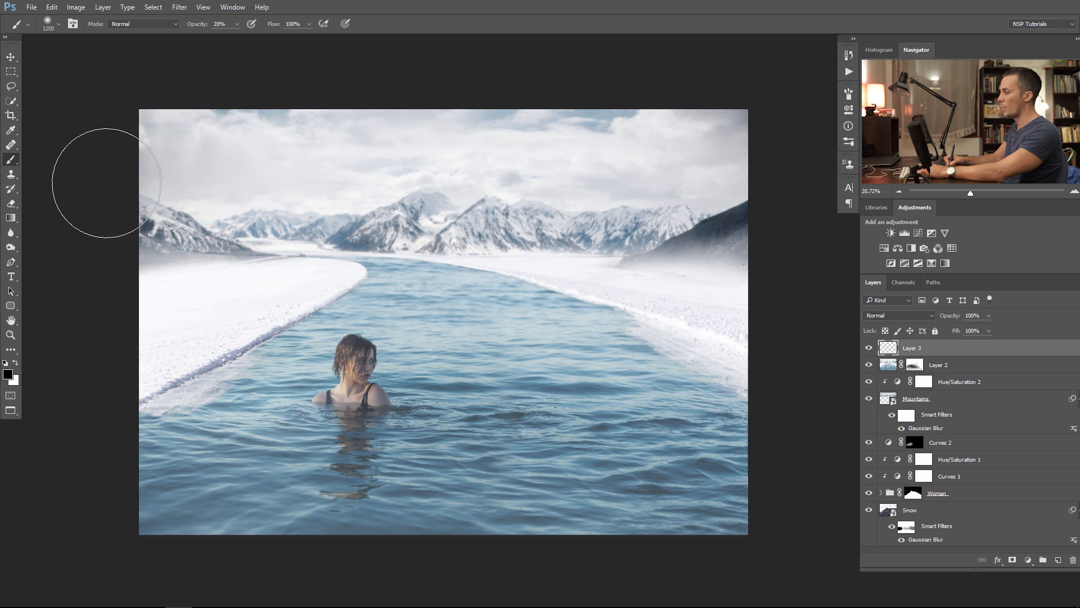
{"action": "left_click", "coordinate": [130, 24]}
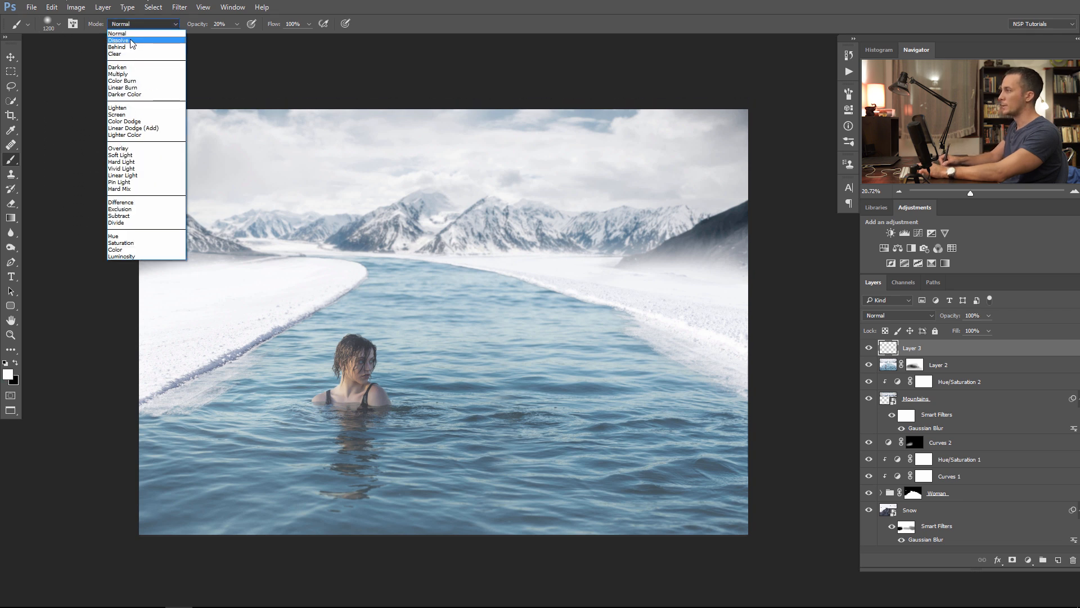
{"action": "left_click", "coordinate": [130, 40]}
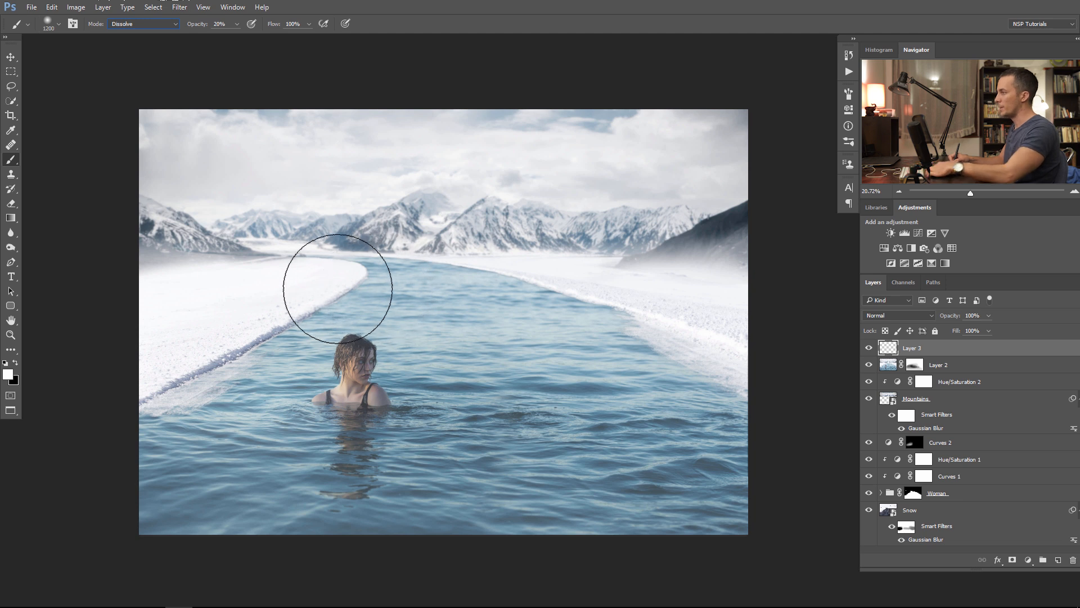
Step: Paint white speckled haze with a smaller brush over the far end of the river and the base of the mountains
{"action": "key", "text": "bracketleft"}
{"action": "key", "text": "bracketleft"}
{"action": "key", "text": "bracketleft"}
{"action": "key", "text": "bracketleft"}
{"action": "key", "text": "bracketleft"}
{"action": "key", "text": "bracketleft"}
{"action": "key", "text": "bracketleft"}
{"action": "key", "text": "bracketleft"}
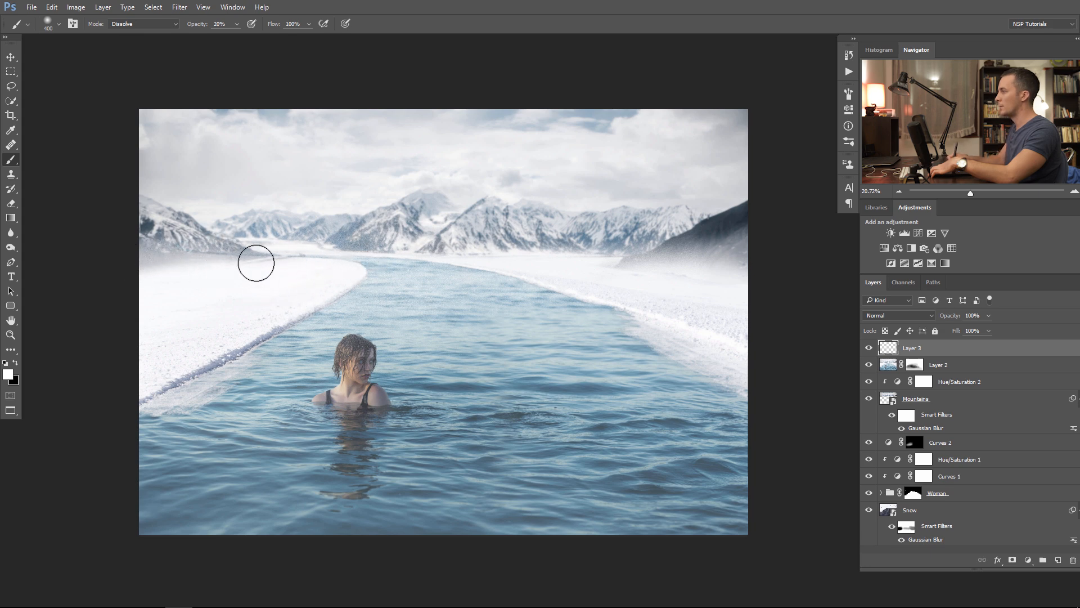
{"action": "mouse_move", "coordinate": [411, 265]}
{"action": "left_mouse_down"}
{"action": "mouse_move", "coordinate": [371, 275]}
{"action": "mouse_move", "coordinate": [472, 283]}
{"action": "left_mouse_up"}
{"action": "scroll", "coordinate": [353, 258], "scroll_direction": "right", "scroll_amount": 5}
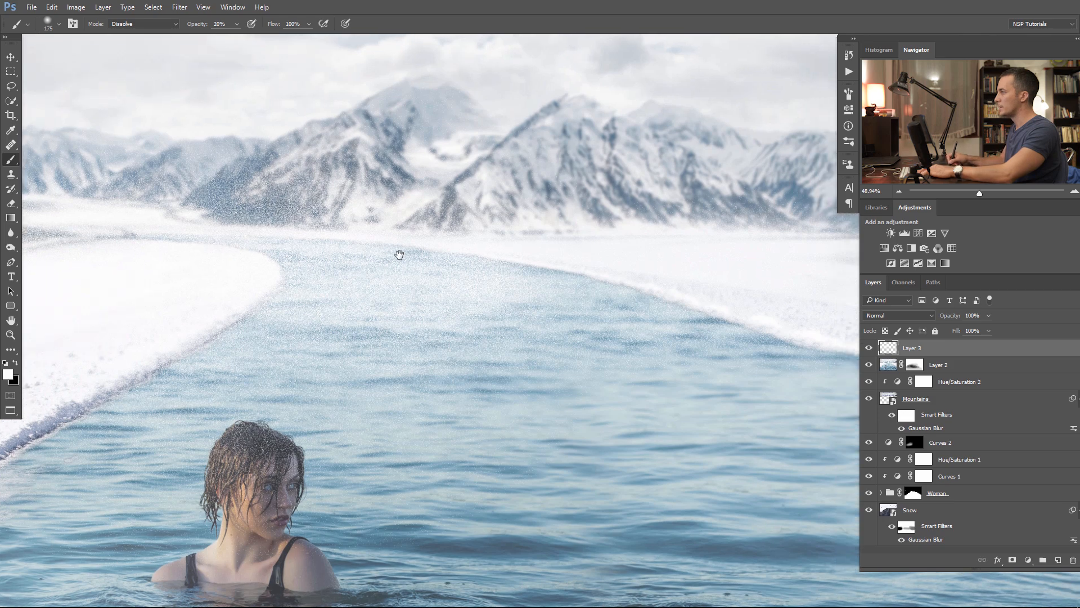
{"action": "left_click_drag", "start_coordinate": [552, 299], "coordinate": [625, 302]}
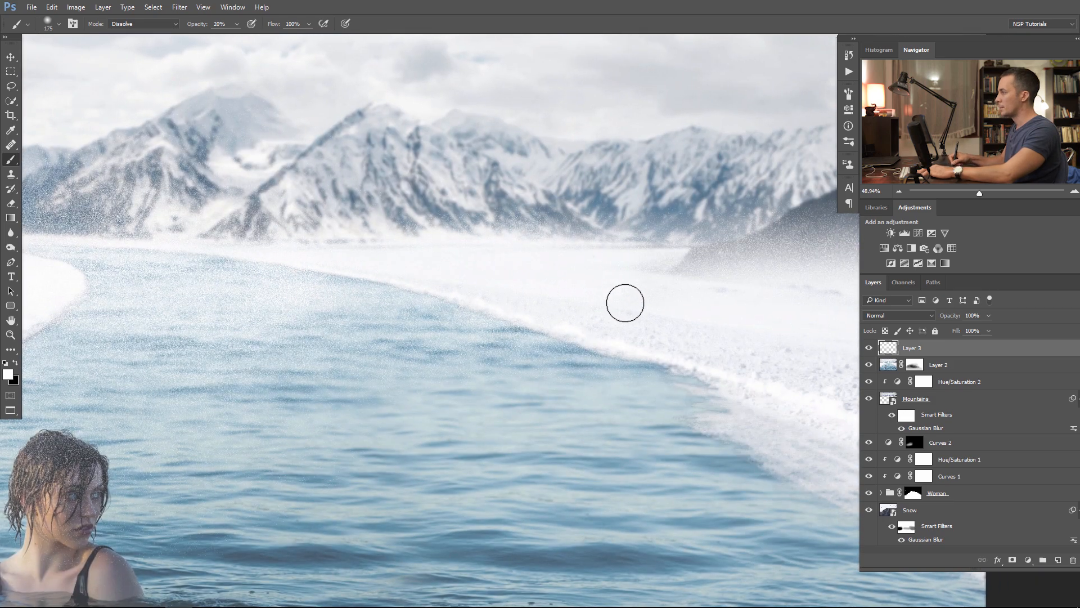
Step: Paint white speckled haze with a 175 px brush along the foot of the dark slope and the snow below it
{"action": "left_click_drag", "start_coordinate": [716, 251], "coordinate": [437, 301]}
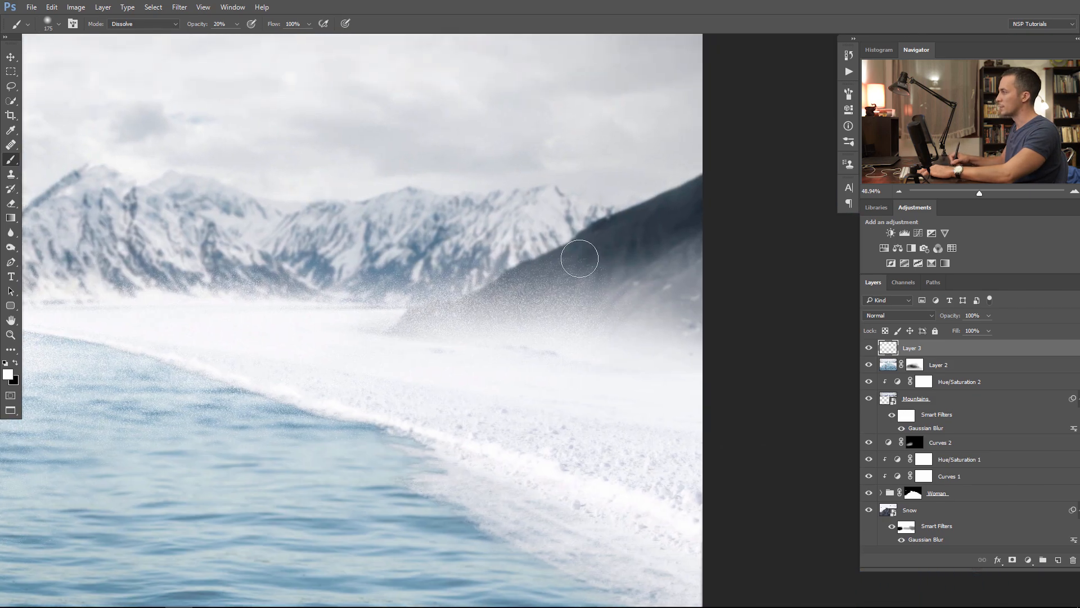
{"action": "mouse_move", "coordinate": [579, 251]}
{"action": "left_mouse_down"}
{"action": "mouse_move", "coordinate": [703, 248]}
{"action": "mouse_move", "coordinate": [424, 304]}
{"action": "mouse_move", "coordinate": [370, 337]}
{"action": "left_mouse_up"}
{"action": "mouse_move", "coordinate": [519, 336]}
{"action": "left_mouse_down"}
{"action": "mouse_move", "coordinate": [492, 313]}
{"action": "mouse_move", "coordinate": [655, 295]}
{"action": "left_mouse_up"}
{"action": "left_click", "coordinate": [457, 319]}
{"action": "mouse_move", "coordinate": [301, 343]}
{"action": "left_mouse_down"}
{"action": "mouse_move", "coordinate": [608, 389]}
{"action": "mouse_move", "coordinate": [664, 354]}
{"action": "mouse_move", "coordinate": [405, 376]}
{"action": "mouse_move", "coordinate": [414, 320]}
{"action": "left_mouse_up"}
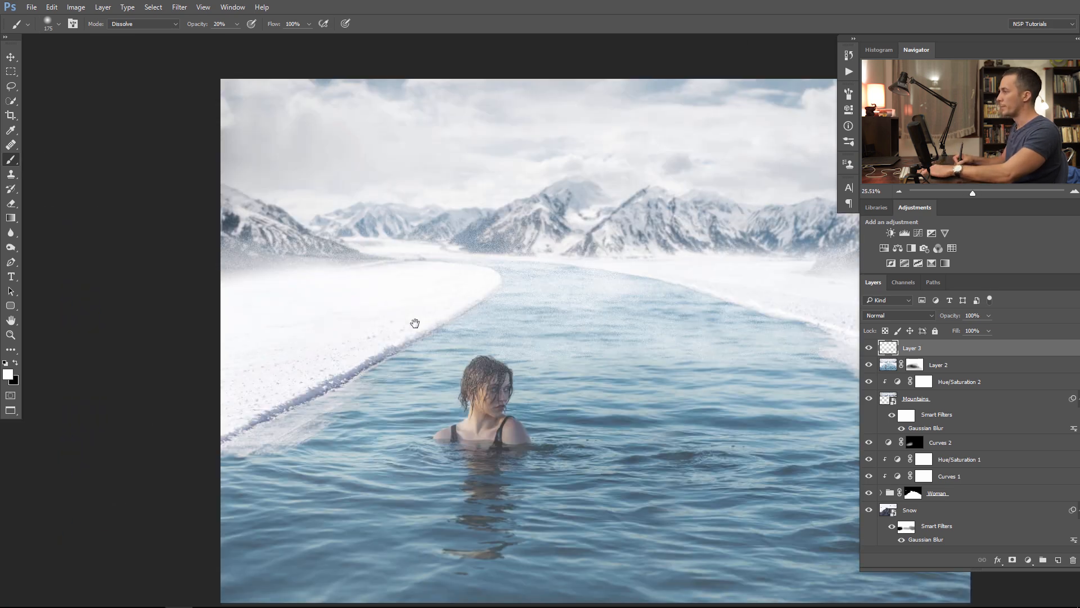
Step: Enlarge the brush to 500 px and paint white speckled haze across the foreground water below the woman
{"action": "key", "text": "bracketright"}
{"action": "key", "text": "bracketright"}
{"action": "key", "text": "bracketright"}
{"action": "key", "text": "bracketright"}
{"action": "key", "text": "bracketright"}
{"action": "key", "text": "bracketright"}
{"action": "key", "text": "bracketright"}
{"action": "mouse_move", "coordinate": [341, 500]}
{"action": "left_mouse_down"}
{"action": "mouse_move", "coordinate": [338, 526]}
{"action": "mouse_move", "coordinate": [653, 523]}
{"action": "mouse_move", "coordinate": [751, 481]}
{"action": "left_mouse_up"}
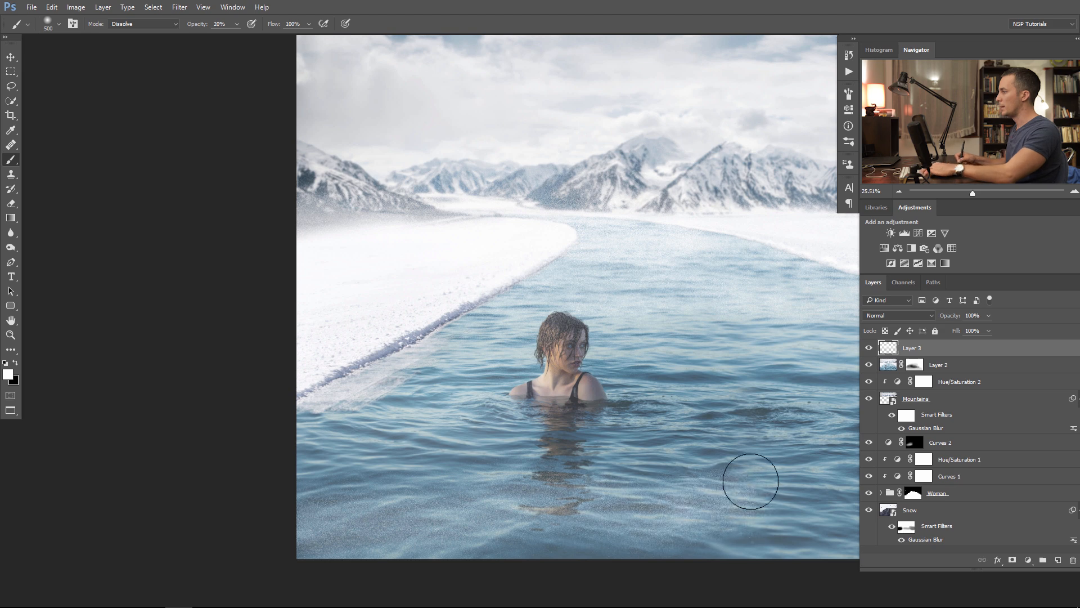
{"action": "left_click_drag", "start_coordinate": [687, 444], "coordinate": [441, 441]}
{"action": "mouse_move", "coordinate": [356, 457]}
{"action": "left_mouse_down"}
{"action": "mouse_move", "coordinate": [288, 410]}
{"action": "mouse_move", "coordinate": [337, 450]}
{"action": "mouse_move", "coordinate": [341, 472]}
{"action": "mouse_move", "coordinate": [194, 468]}
{"action": "mouse_move", "coordinate": [105, 488]}
{"action": "left_mouse_up"}
Step: Apply a Gaussian Blur with an 18.0 px radius to the speckled haze on Layer 3
{"action": "left_click", "coordinate": [180, 7]}
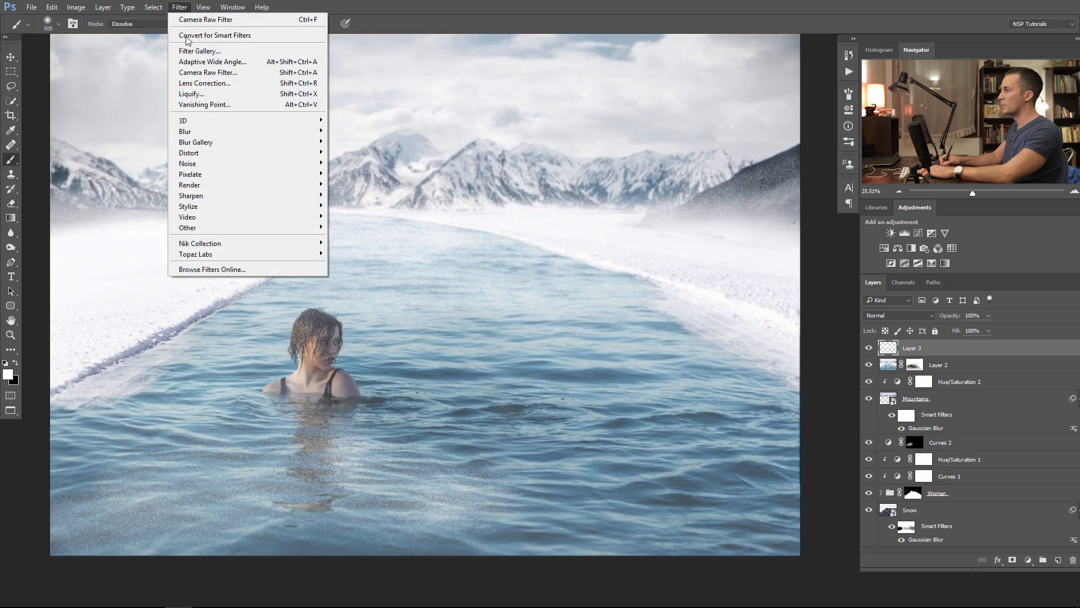
{"action": "mouse_move", "coordinate": [181, 131]}
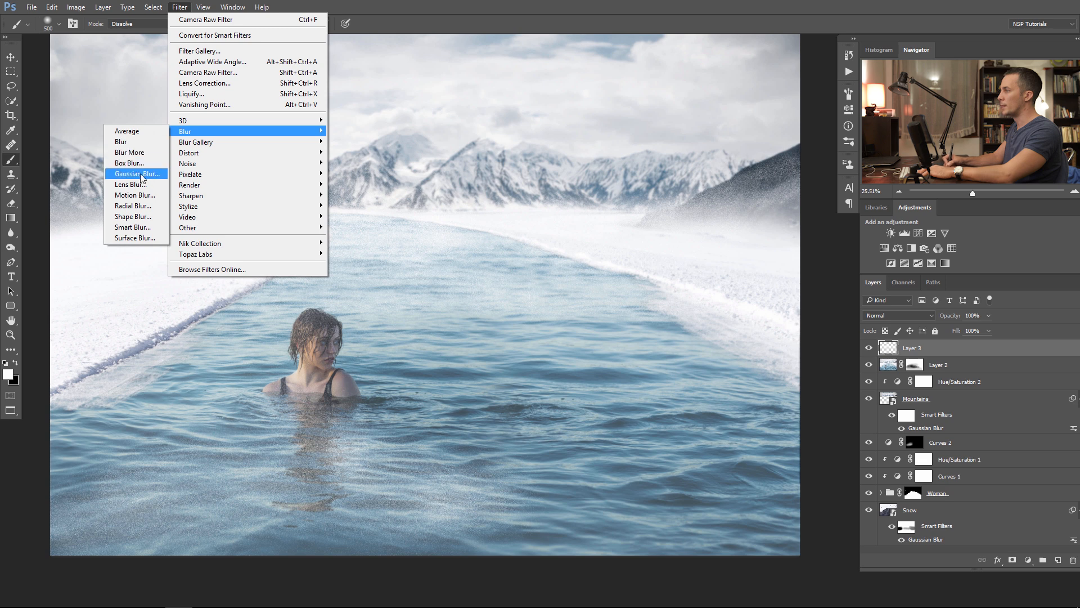
{"action": "left_click", "coordinate": [138, 174]}
{"action": "left_click_drag", "start_coordinate": [890, 340], "coordinate": [911, 342]}
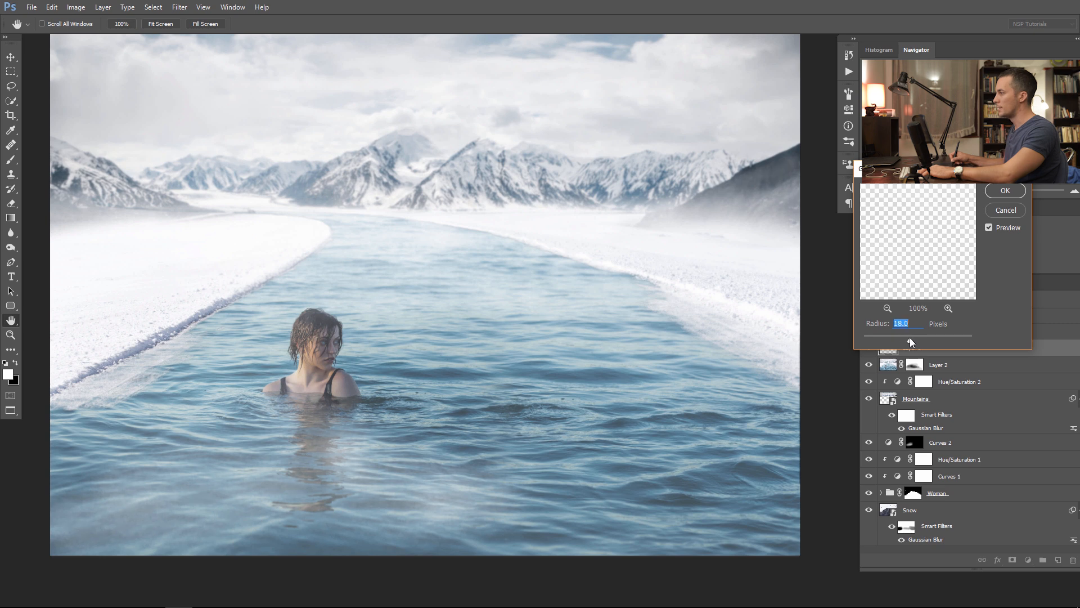
{"action": "left_click", "coordinate": [1005, 190]}
Step: Compare the image with and without the blurred haze on Layer 3
{"action": "left_click", "coordinate": [868, 347]}
{"action": "left_click", "coordinate": [869, 348]}
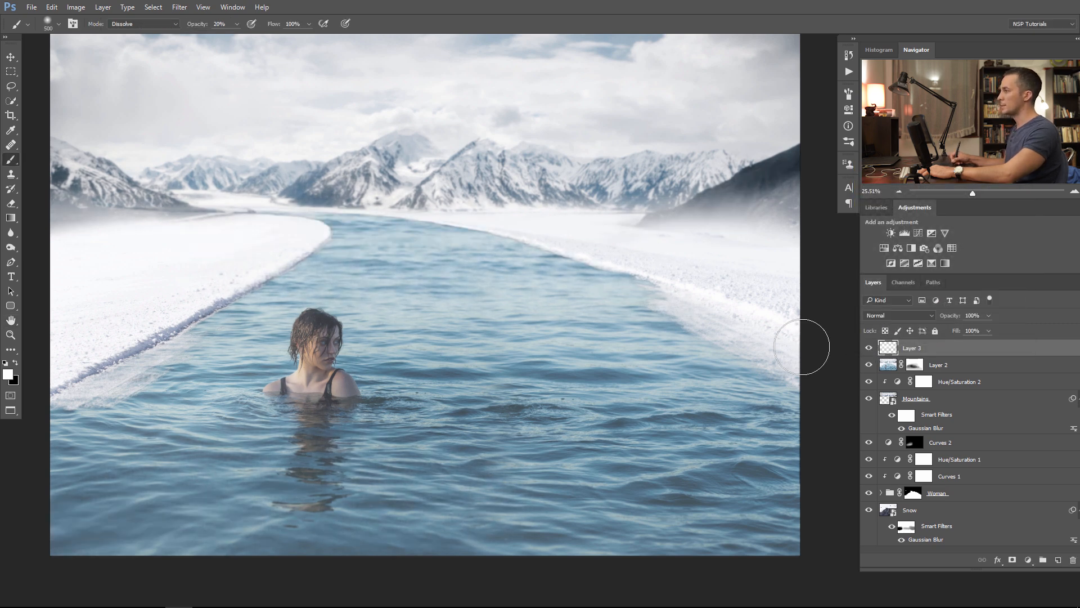
{"action": "left_click_drag", "start_coordinate": [642, 353], "coordinate": [590, 354]}
{"action": "left_click", "coordinate": [868, 349]}
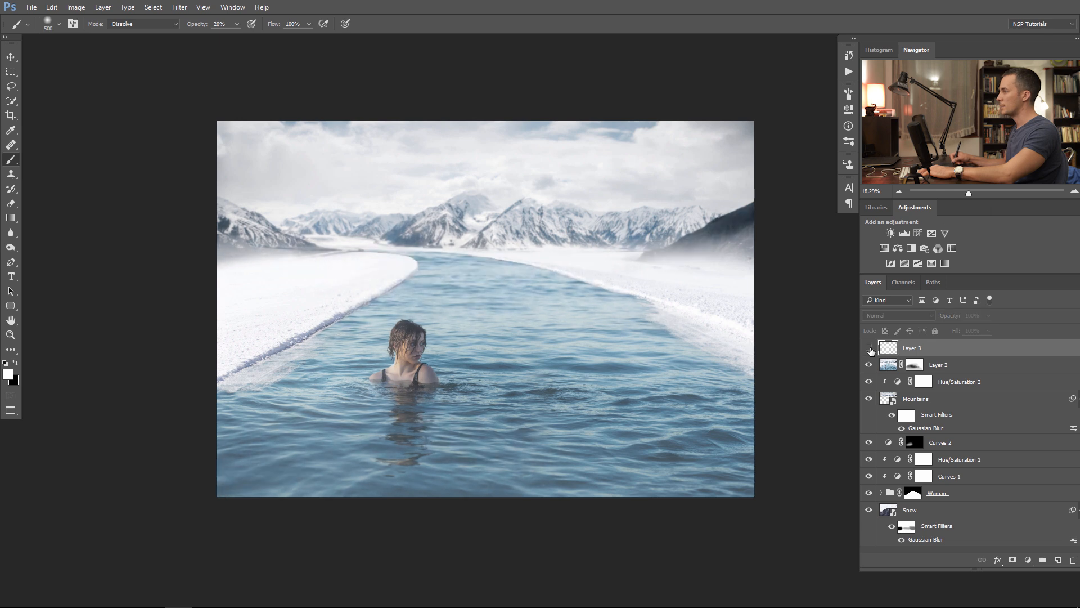
{"action": "left_click", "coordinate": [868, 348]}
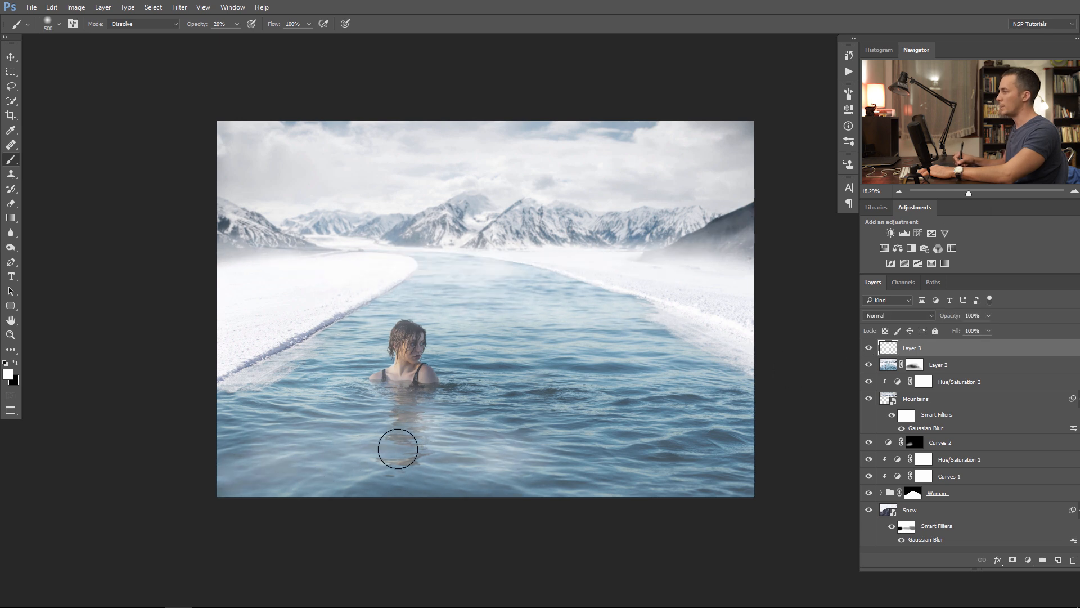
Step: Add a mask to Layer 3 and paint black with a 1000 px brush to reduce haze over the foreground water and distant bank
{"action": "left_click", "coordinate": [1012, 560]}
{"action": "key", "text": "x"}
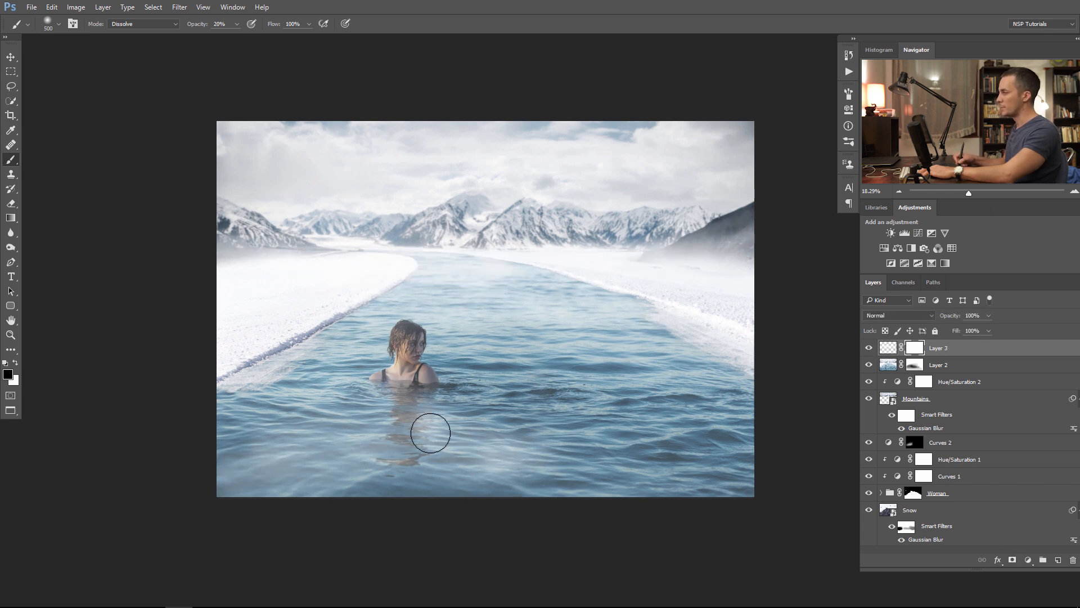
{"action": "key", "text": "bracketright"}
{"action": "key", "text": "bracketright"}
{"action": "key", "text": "bracketright"}
{"action": "key", "text": "bracketright"}
{"action": "key", "text": "bracketright"}
{"action": "mouse_move", "coordinate": [435, 459]}
{"action": "left_mouse_down"}
{"action": "mouse_move", "coordinate": [181, 495]}
{"action": "mouse_move", "coordinate": [229, 470]}
{"action": "mouse_move", "coordinate": [535, 454]}
{"action": "mouse_move", "coordinate": [277, 474]}
{"action": "left_mouse_up"}
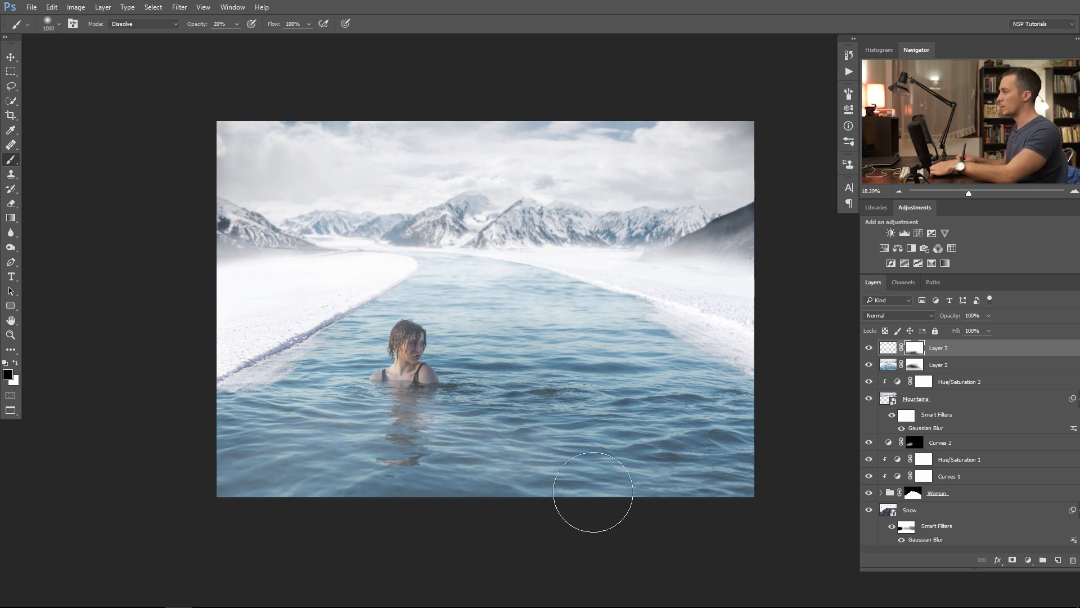
{"action": "left_click_drag", "start_coordinate": [524, 484], "coordinate": [172, 467]}
{"action": "mouse_move", "coordinate": [409, 288]}
{"action": "left_mouse_down"}
{"action": "mouse_move", "coordinate": [282, 285]}
{"action": "mouse_move", "coordinate": [205, 231]}
{"action": "left_mouse_up"}
Step: Set Layer 3's opacity to 55% and stamp all visible layers onto a new top layer
{"action": "key", "text": "x"}
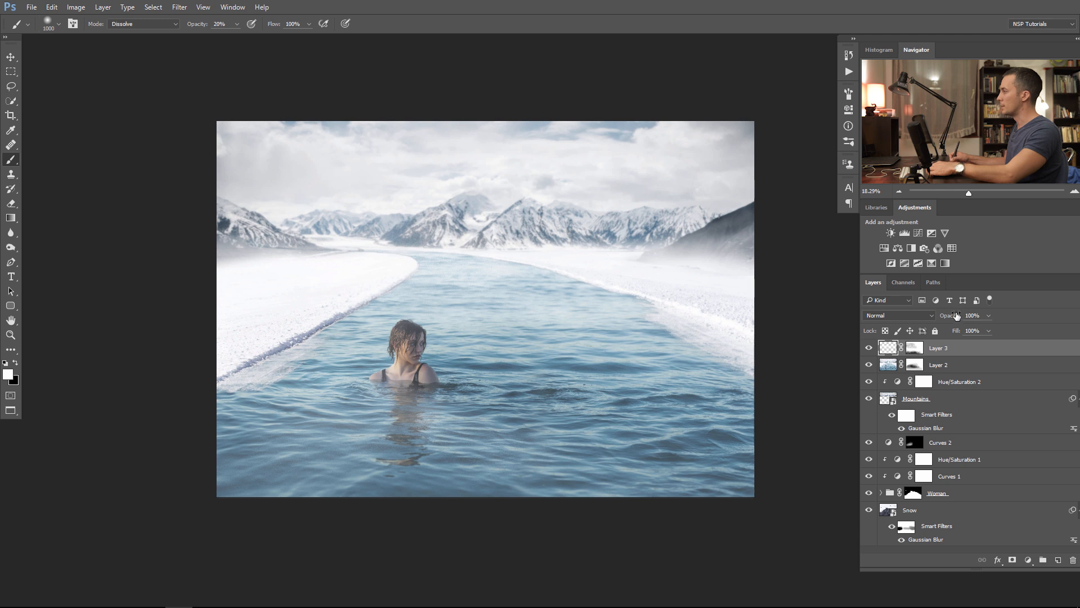
{"action": "left_click_drag", "start_coordinate": [955, 317], "coordinate": [930, 322]}
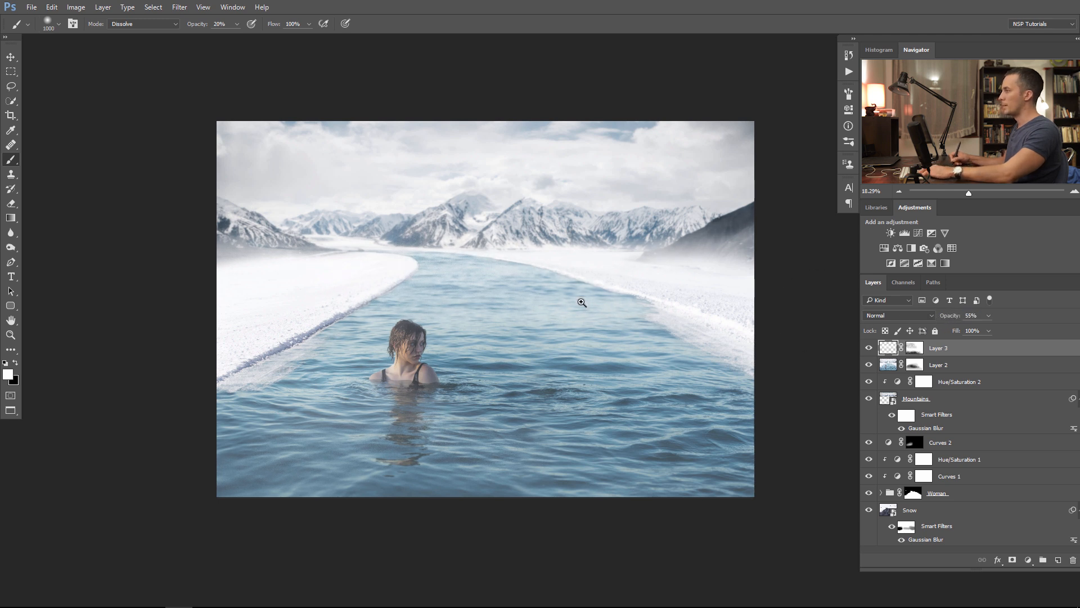
{"action": "mouse_move", "coordinate": [585, 302]}
{"action": "left_mouse_down"}
{"action": "mouse_move", "coordinate": [606, 303]}
{"action": "mouse_move", "coordinate": [580, 299]}
{"action": "left_mouse_up"}
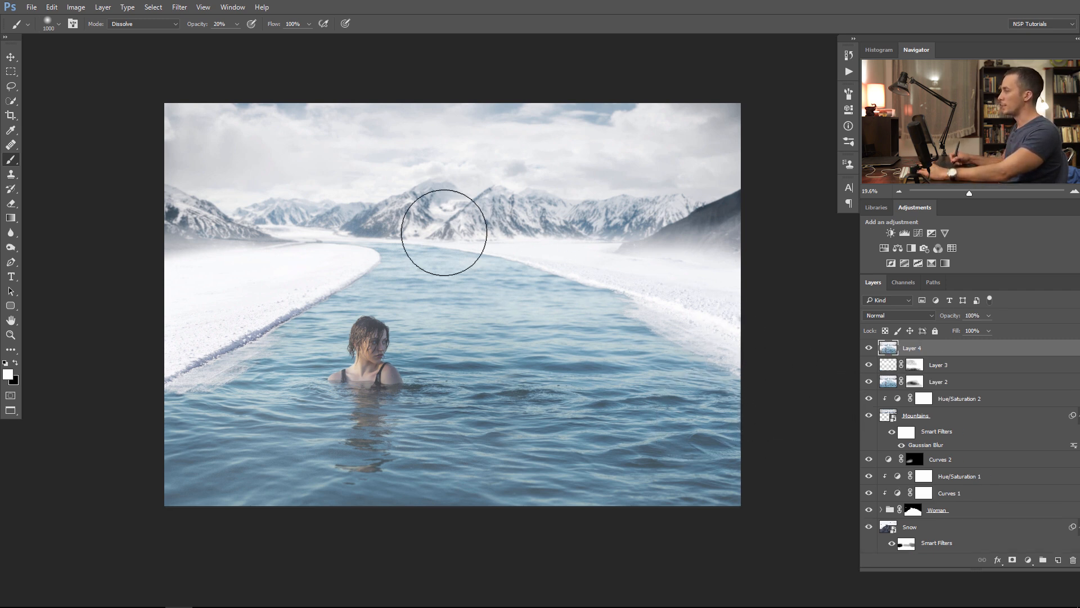
Step: Apply a High Pass filter with a 1.2 px radius to the stamped top layer
{"action": "left_click", "coordinate": [187, 11]}
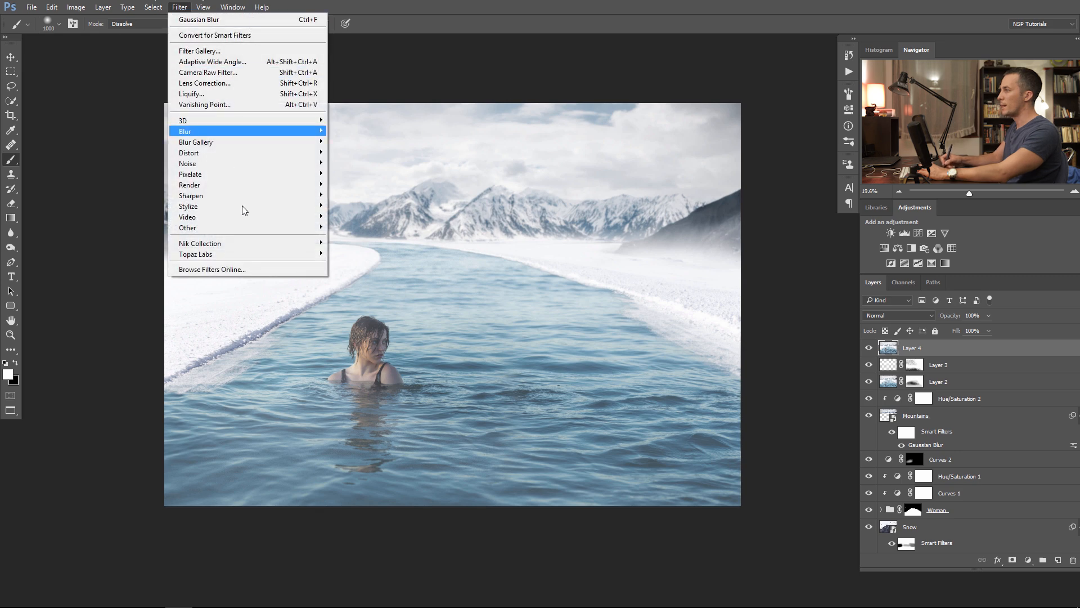
{"action": "mouse_move", "coordinate": [245, 234]}
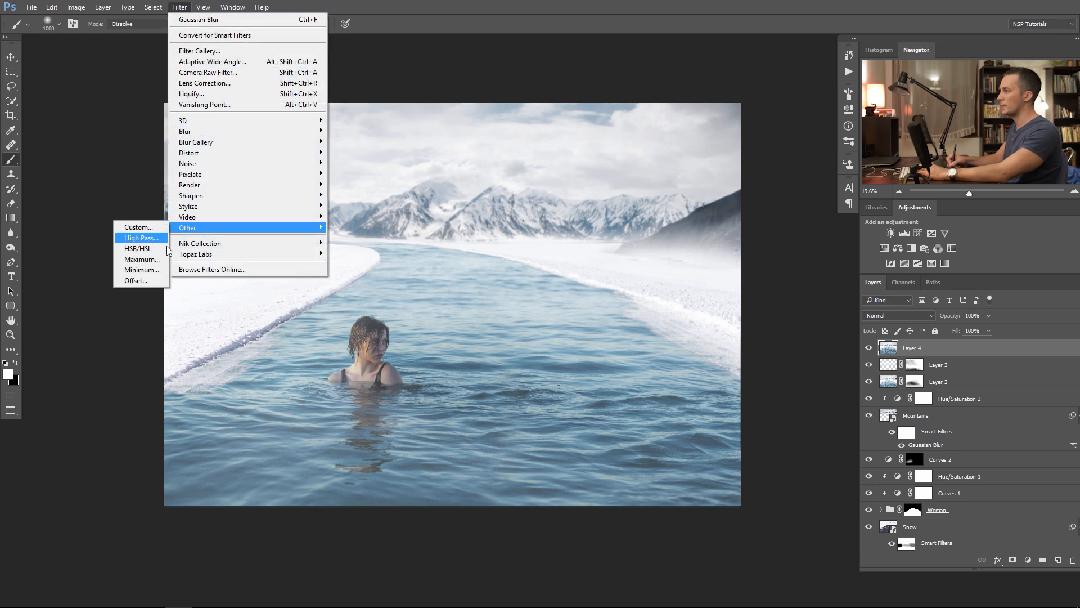
{"action": "left_click", "coordinate": [140, 238]}
{"action": "key", "text": "ctrl+0"}
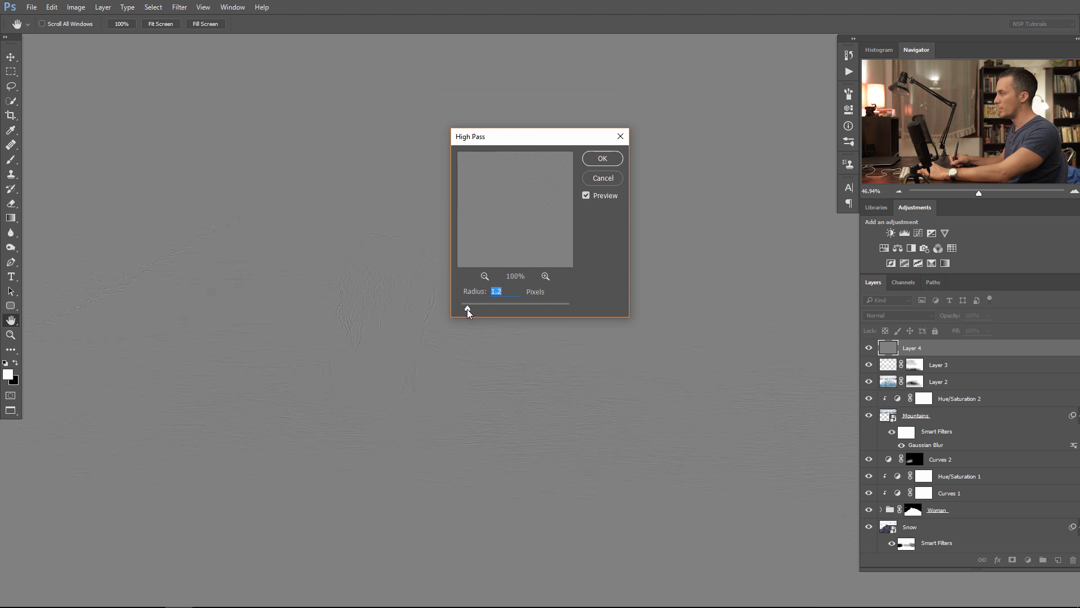
{"action": "left_click", "coordinate": [601, 159]}
{"action": "key", "text": "b"}
{"action": "key", "text": "ctrl+0"}
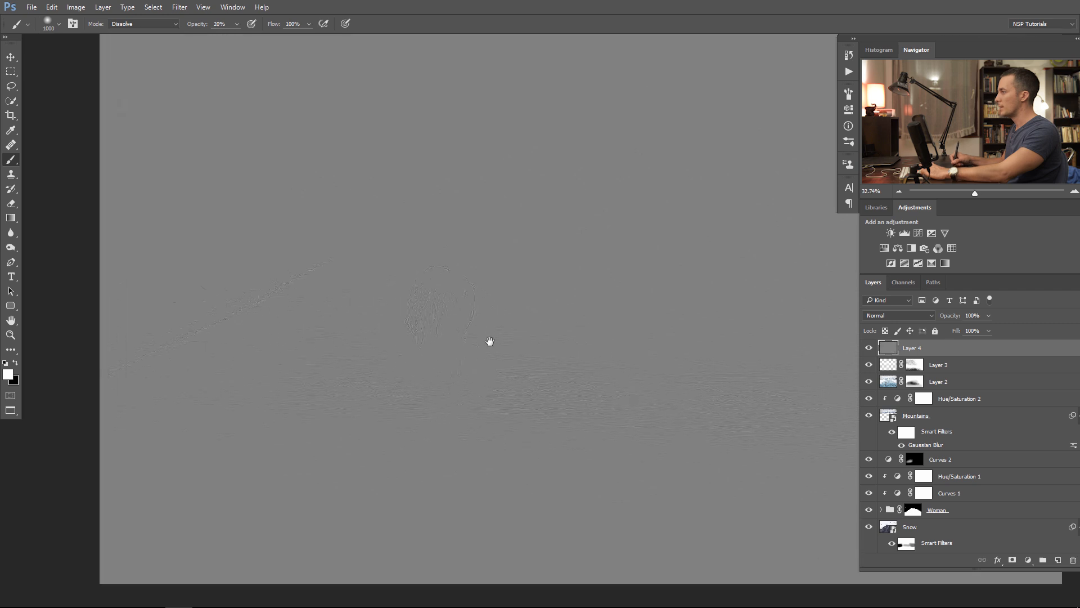
Step: Set the High Pass layer's blend mode to Linear Light and compare the woman with and without the sharpening
{"action": "left_click", "coordinate": [911, 315]}
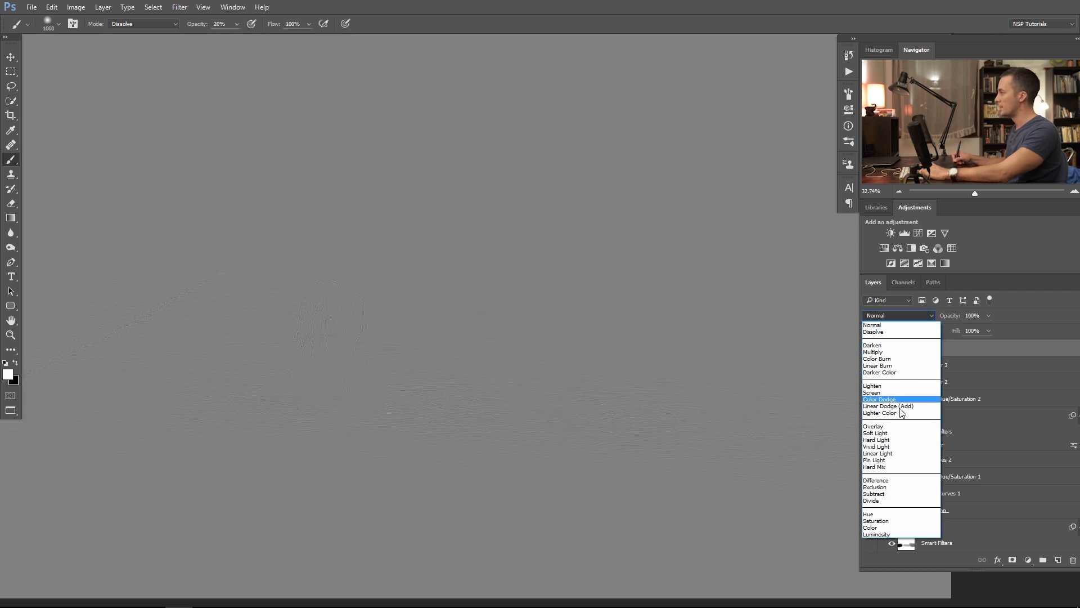
{"action": "left_click", "coordinate": [890, 453]}
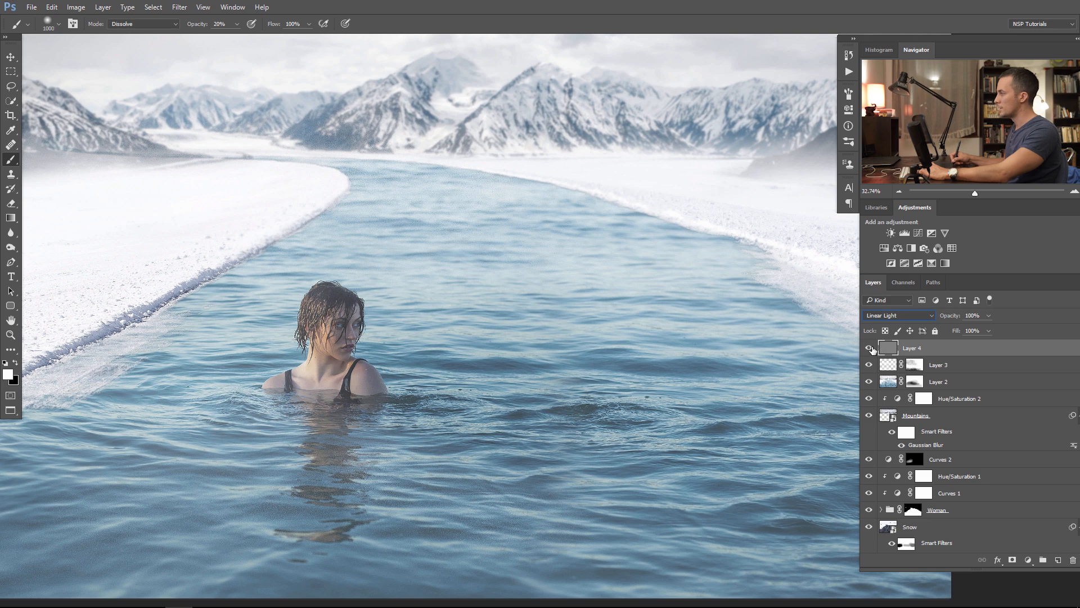
{"action": "left_click_drag", "start_coordinate": [316, 333], "coordinate": [497, 320]}
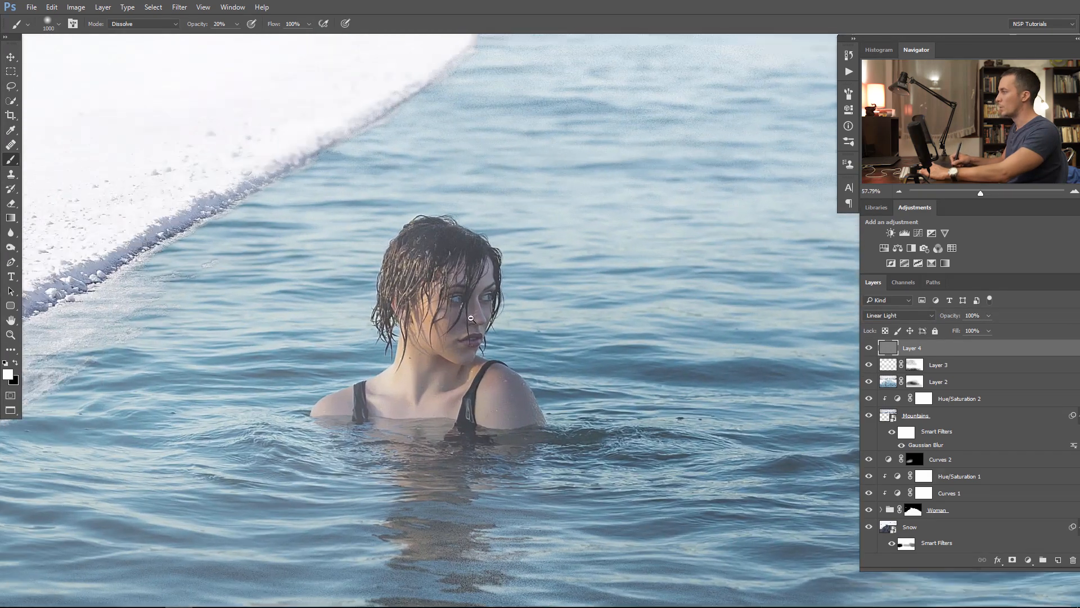
{"action": "left_click", "coordinate": [869, 348]}
{"action": "left_click", "coordinate": [869, 348]}
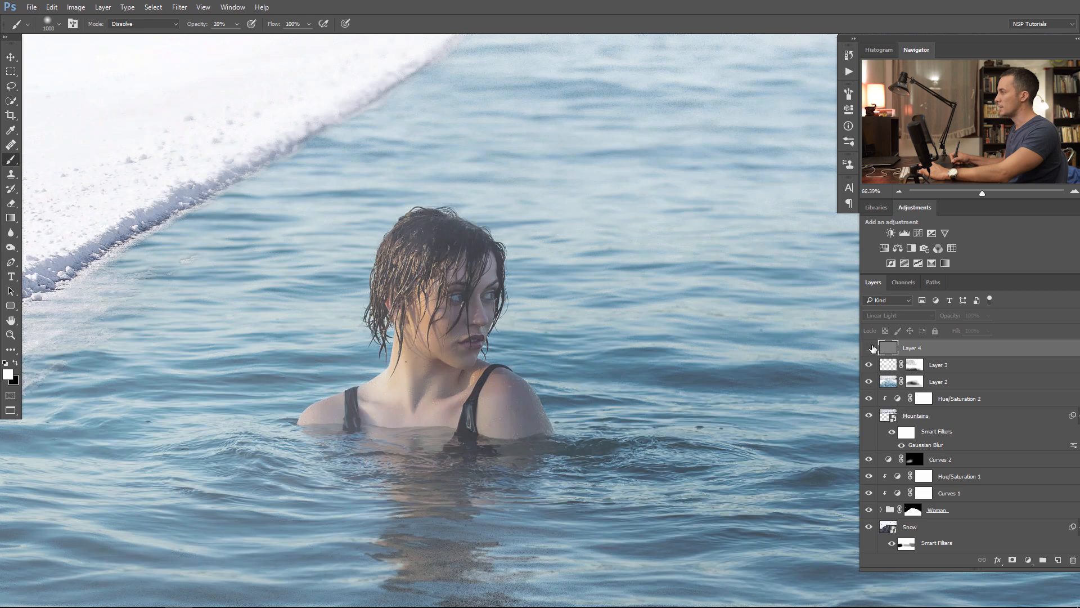
{"action": "left_click", "coordinate": [870, 348]}
{"action": "left_click", "coordinate": [870, 348]}
{"action": "left_click", "coordinate": [870, 348]}
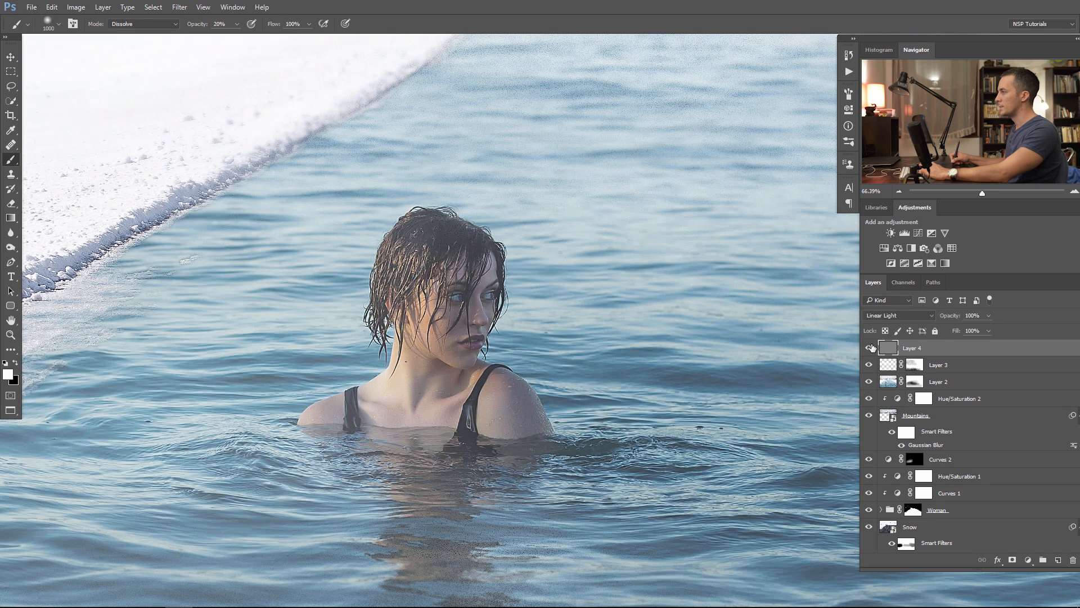
{"action": "key", "text": "ctrl+0"}
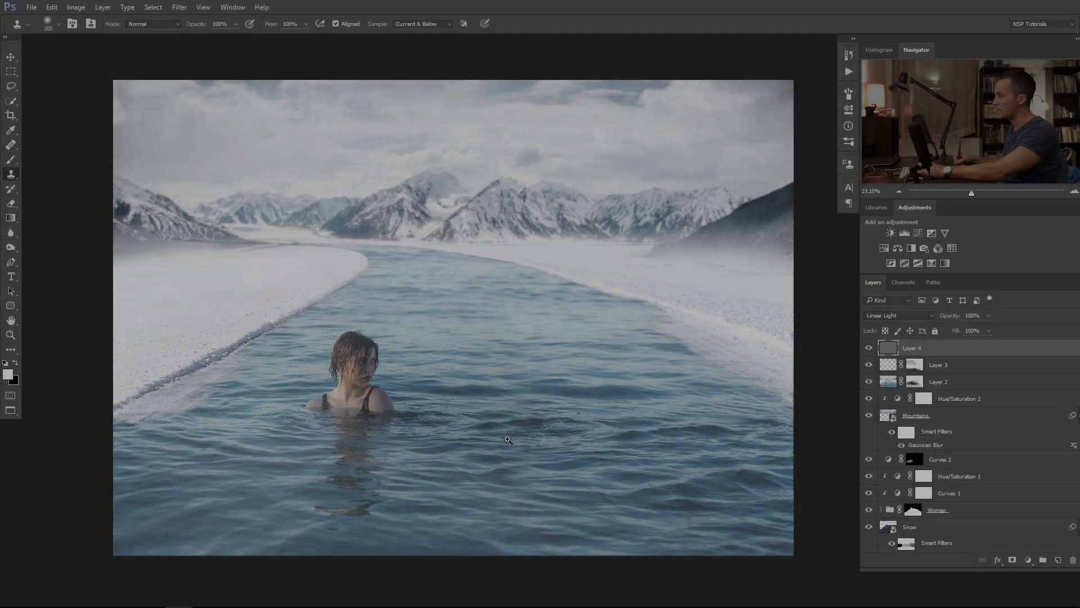
Step: Rename the High Pass layer as Sharpen, Layer 3 as Fog and Layer 2 as CC
{"action": "scroll", "coordinate": [584, 379], "scroll_direction": "up", "scroll_amount": 3}
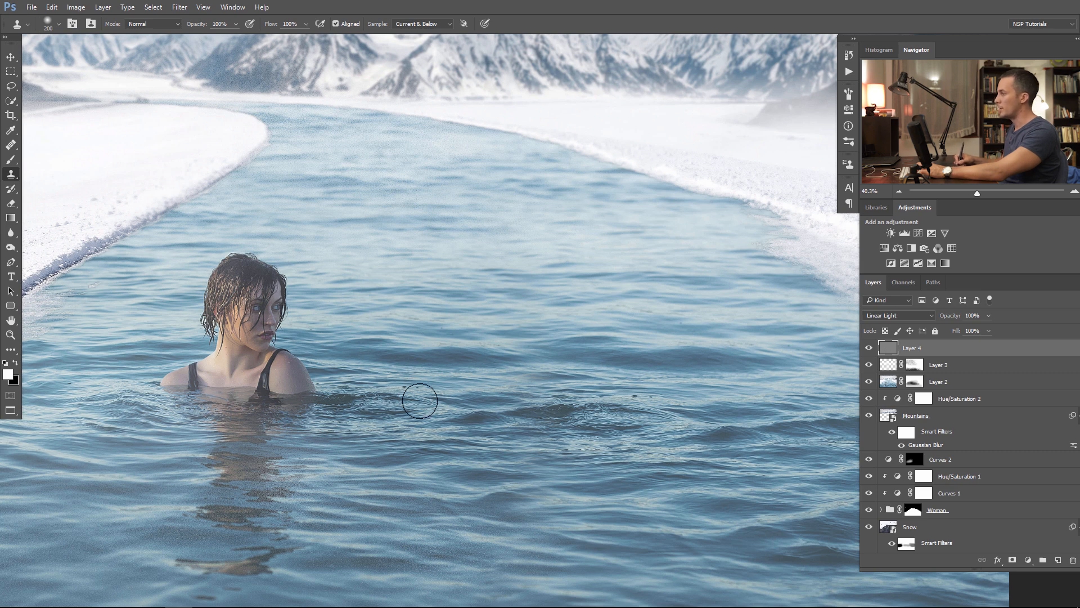
{"action": "scroll", "coordinate": [597, 390], "scroll_direction": "down", "scroll_amount": 2}
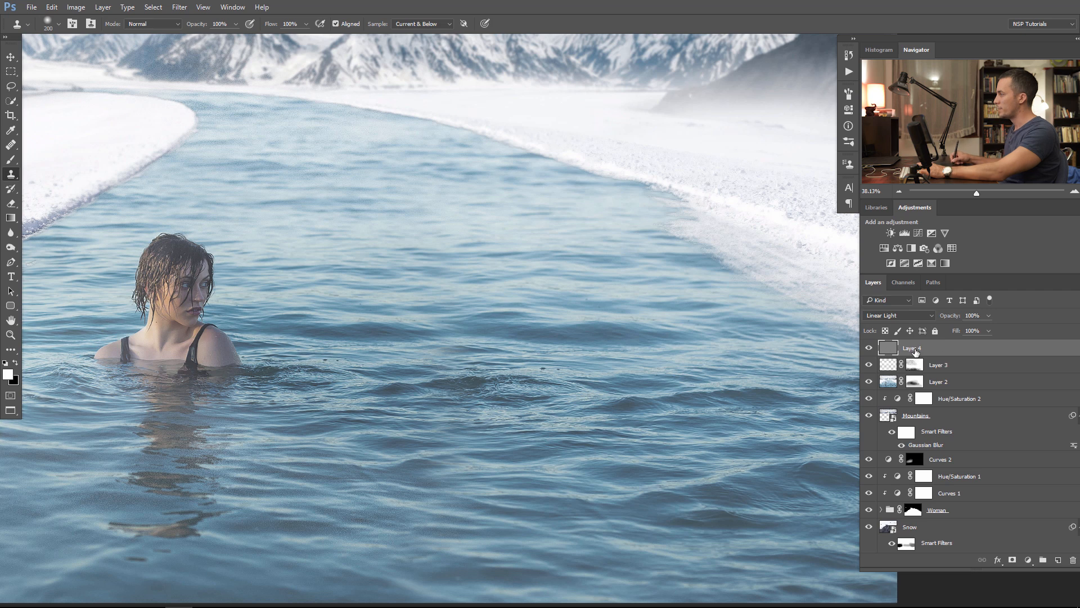
{"action": "double_click", "coordinate": [912, 347]}
{"action": "type", "text": "Shar"}
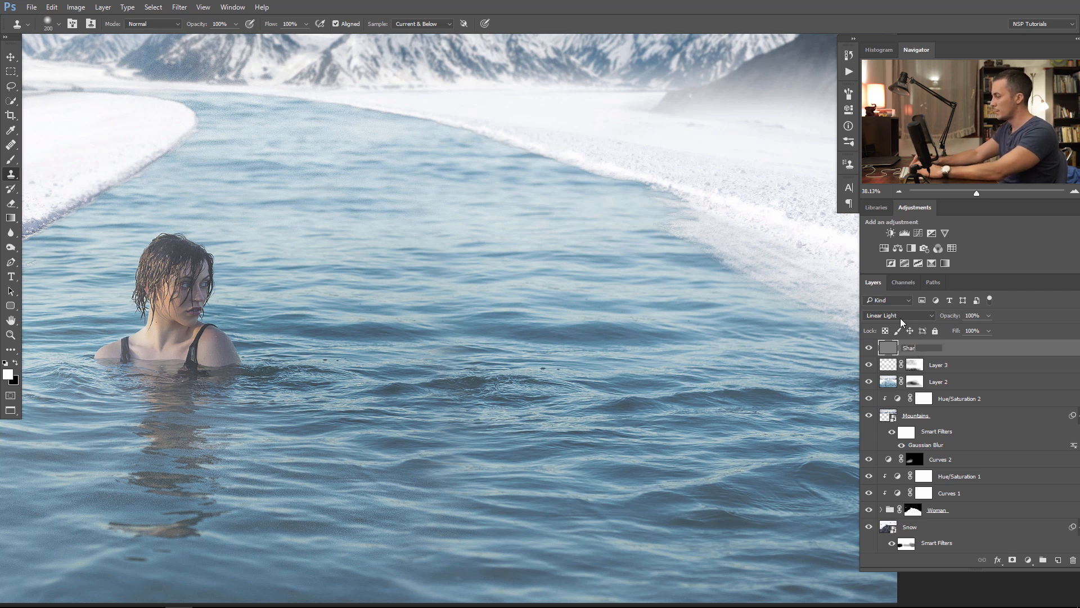
{"action": "type", "text": "pen"}
{"action": "key", "text": "Return"}
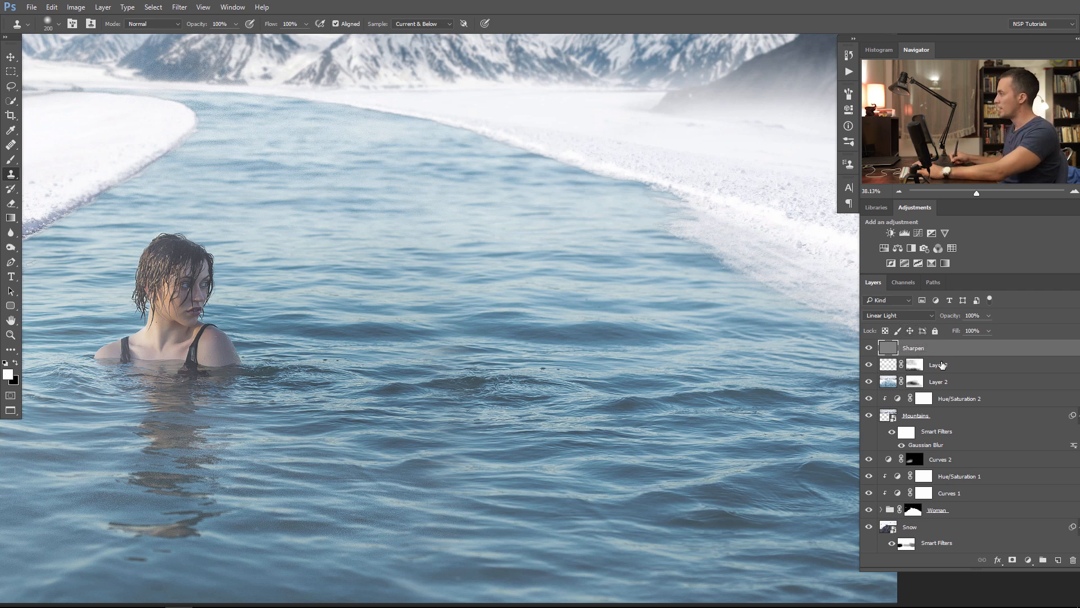
{"action": "double_click", "coordinate": [941, 365]}
{"action": "type", "text": "Fog"}
{"action": "key", "text": "Return"}
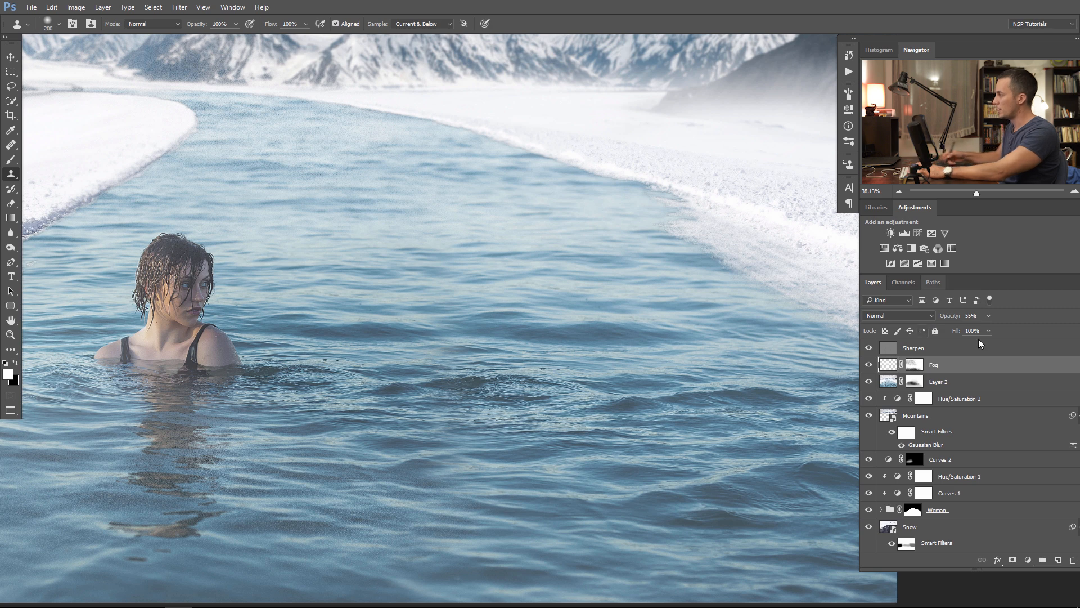
{"action": "double_click", "coordinate": [943, 382]}
{"action": "type", "text": "CC"}
{"action": "key", "text": "Return"}
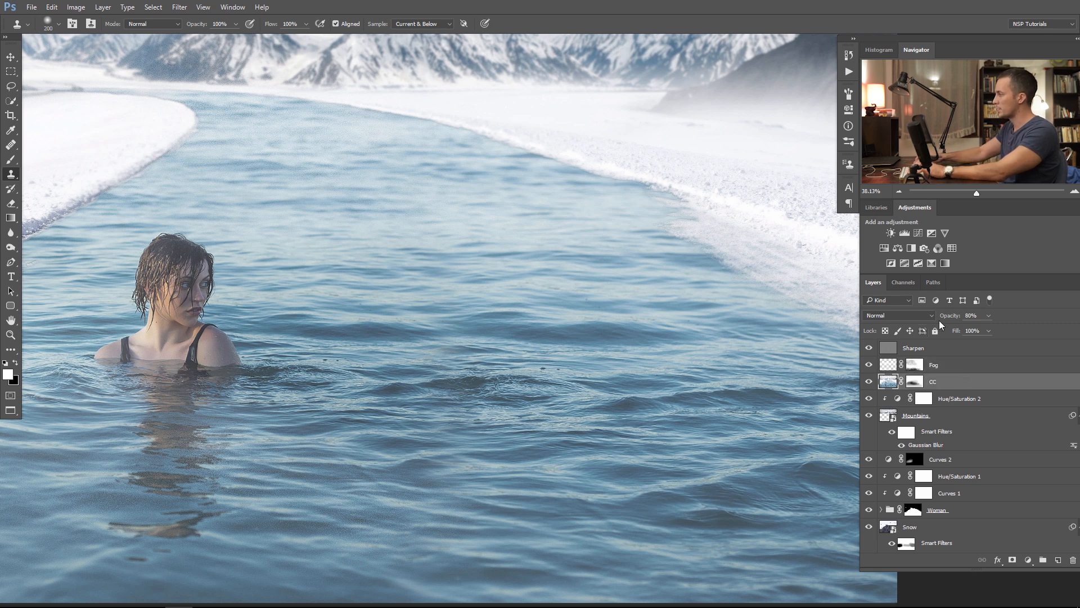
Step: Add a new empty layer above the Sharpen layer and name it R
{"action": "left_click", "coordinate": [889, 355]}
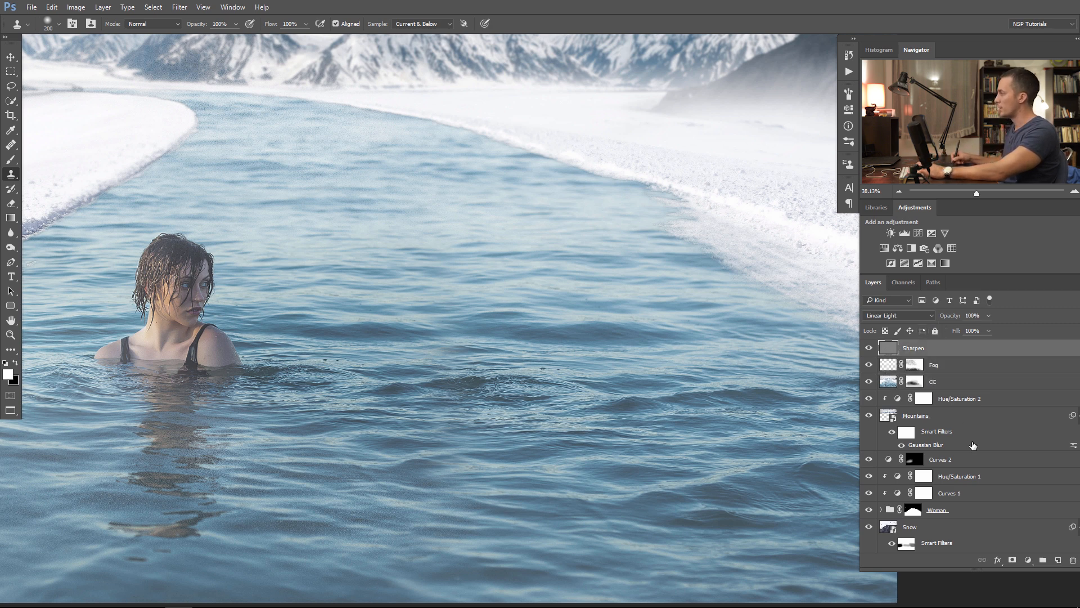
{"action": "left_click", "coordinate": [1058, 560]}
{"action": "double_click", "coordinate": [912, 347]}
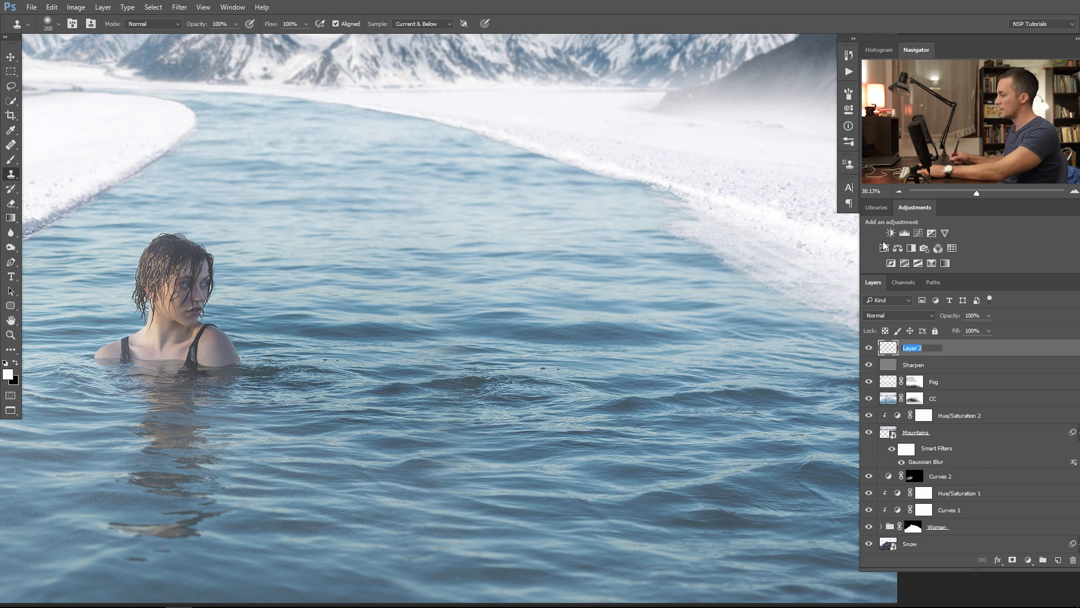
{"action": "type", "text": "R"}
{"action": "key", "text": "Return"}
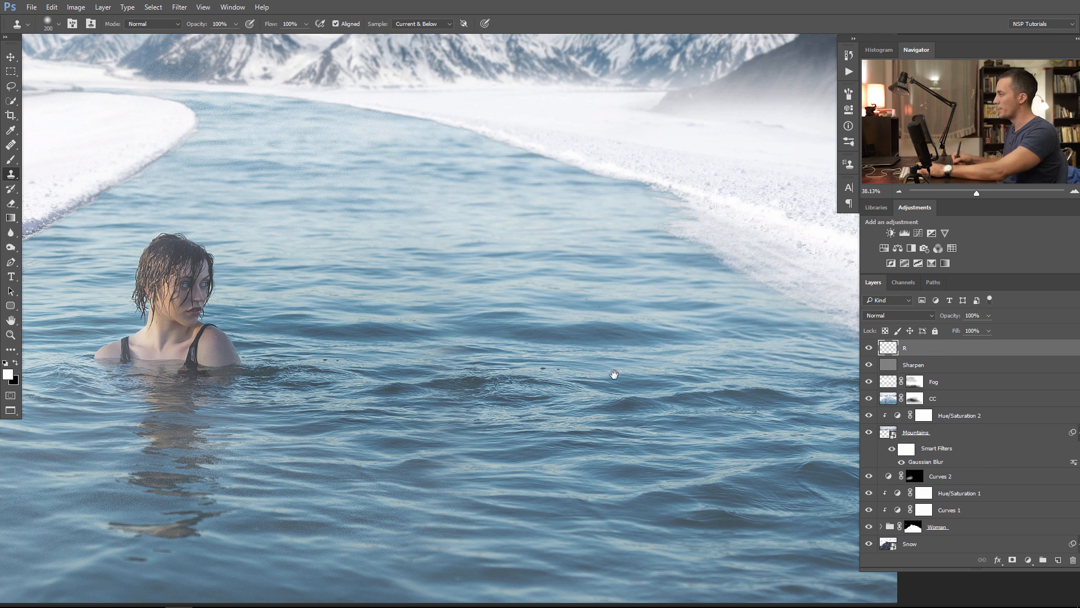
Step: Clone calm water over the dark ripples beside the woman on layer R, using a 200 px Clone Stamp with 0% hardness
{"action": "left_click_drag", "start_coordinate": [615, 373], "coordinate": [523, 366]}
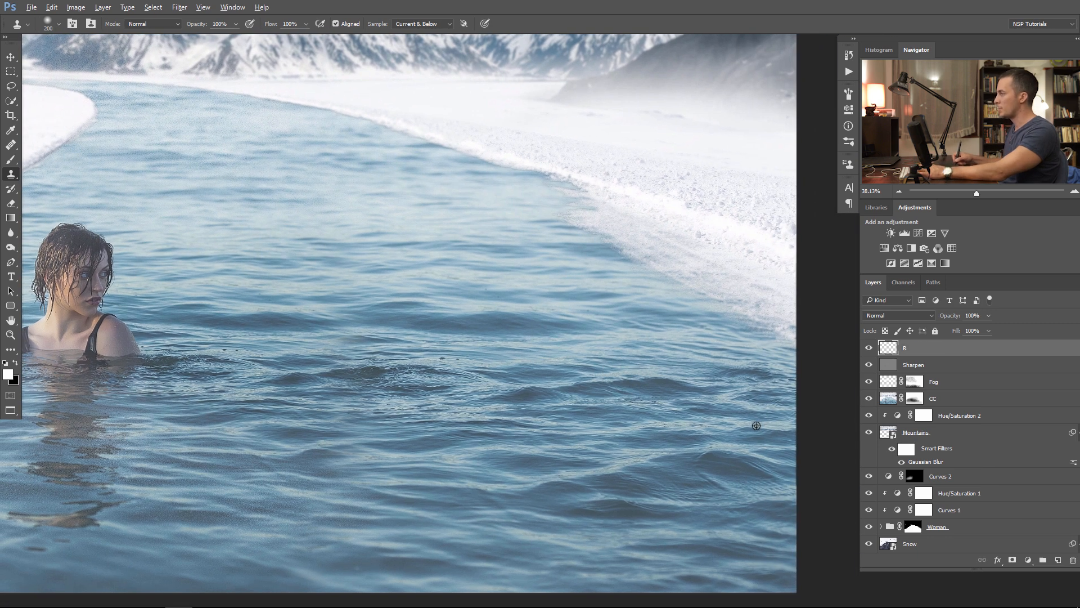
{"action": "right_click", "coordinate": [744, 412]}
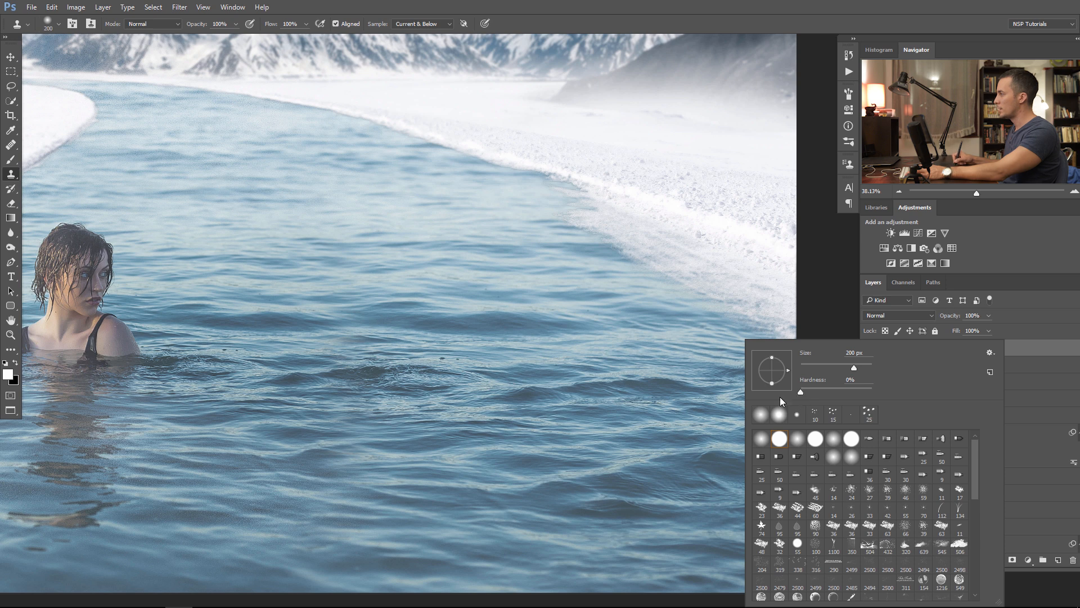
{"action": "left_click", "coordinate": [628, 290]}
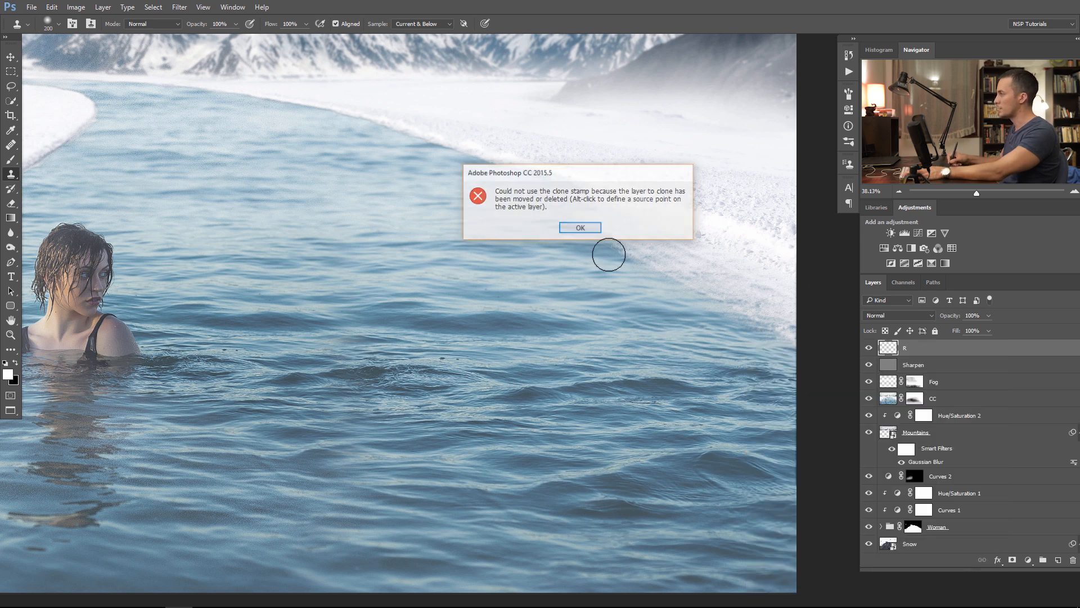
{"action": "key", "text": "Return"}
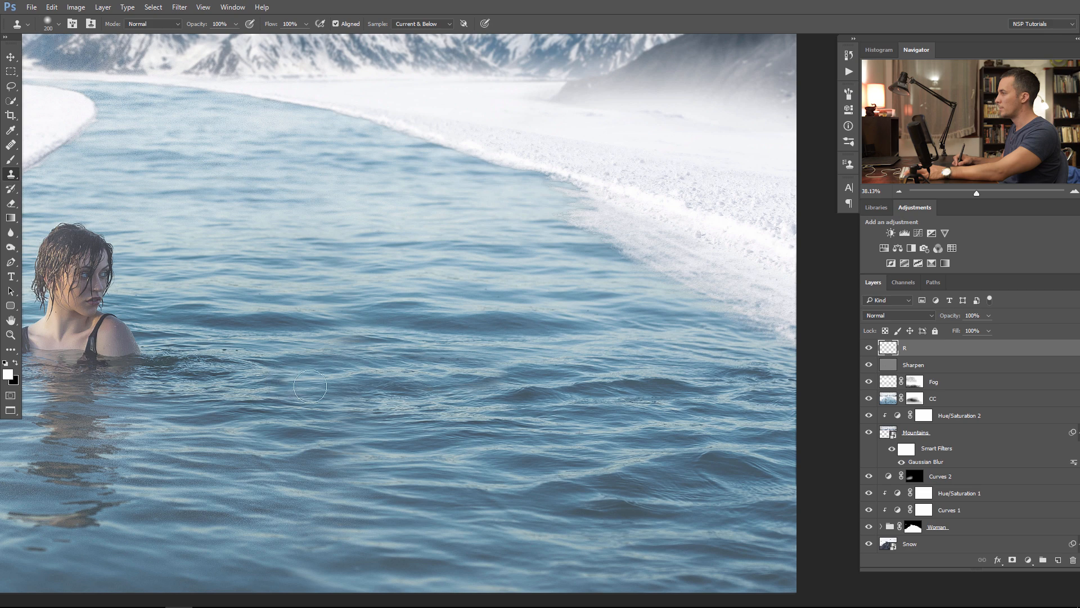
{"action": "mouse_move", "coordinate": [466, 407]}
{"action": "left_mouse_down"}
{"action": "mouse_move", "coordinate": [424, 397]}
{"action": "mouse_move", "coordinate": [372, 407]}
{"action": "left_mouse_up"}
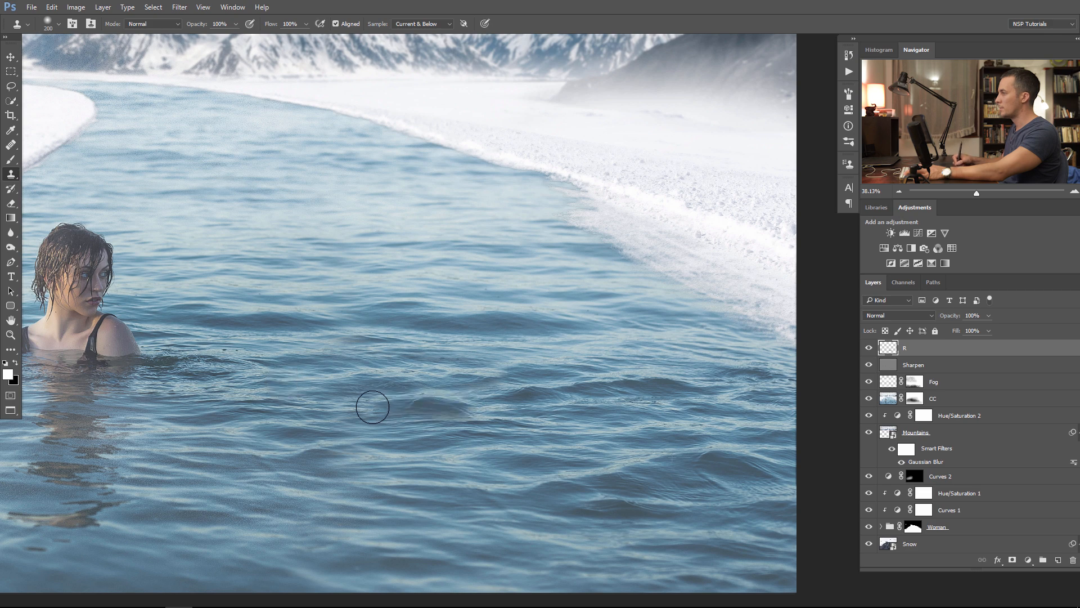
Step: Compare the whole image with and without the water retouching on layer R
{"action": "key", "text": "ctrl+0"}
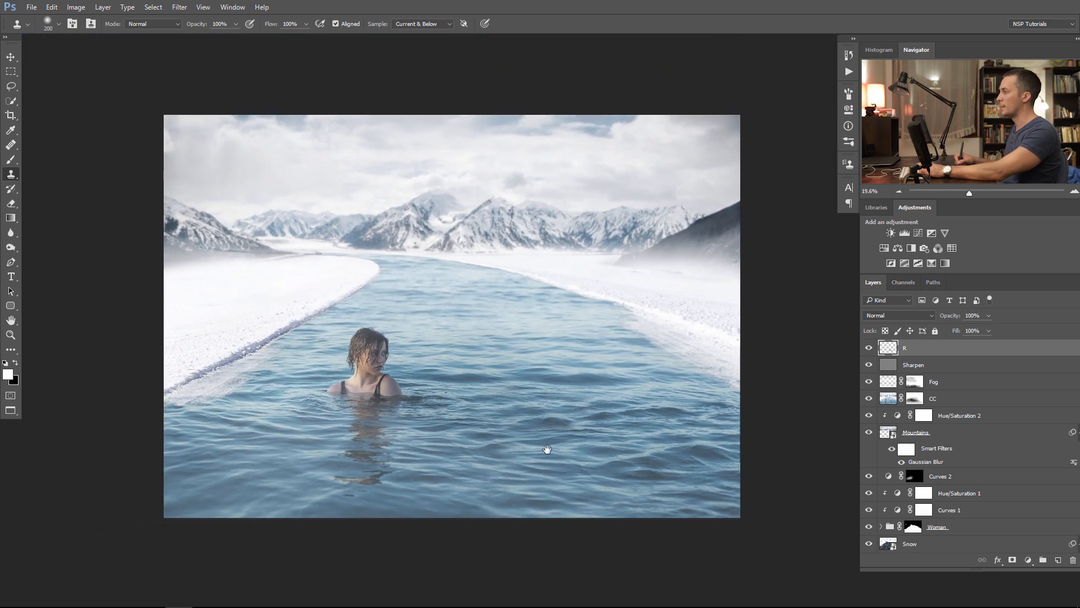
{"action": "left_click_drag", "start_coordinate": [546, 449], "coordinate": [555, 445]}
{"action": "left_click", "coordinate": [869, 347]}
{"action": "left_click", "coordinate": [869, 348]}
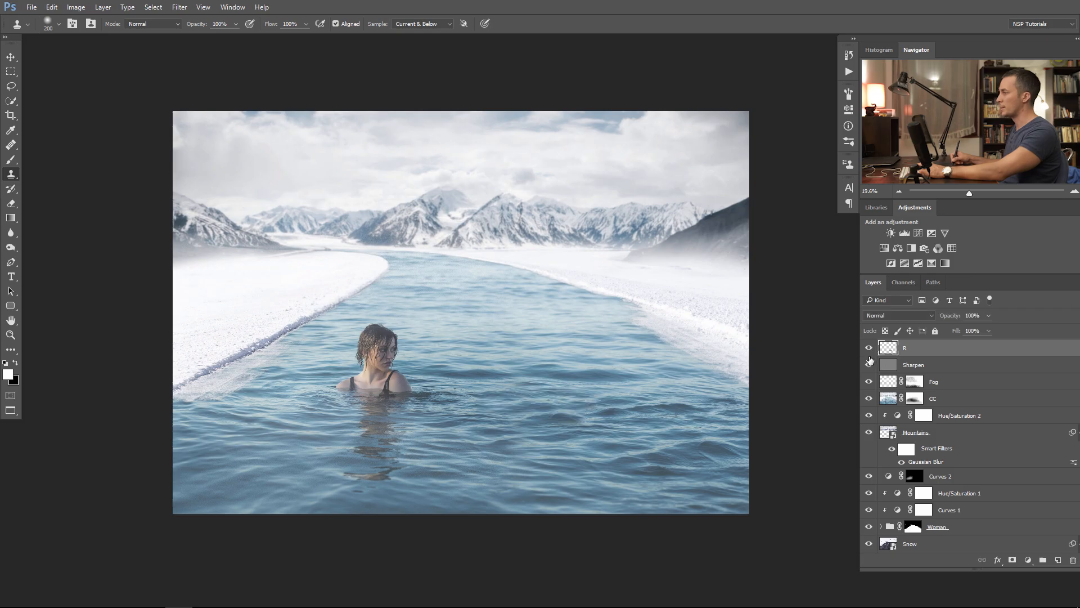